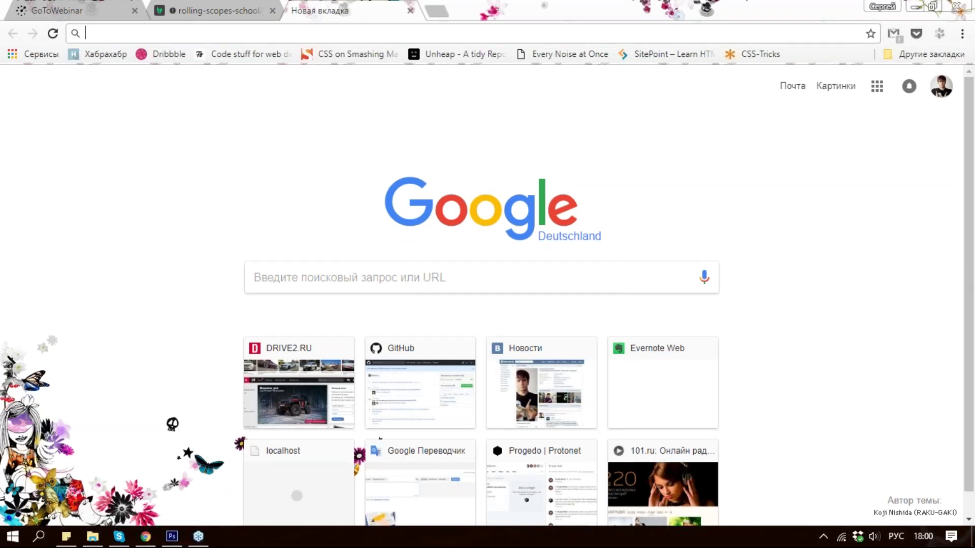
Step: Check the Gitter padawans chat room, then return to orange-rabbit.psd in Photoshop
key(ctrl+shift+Tab)
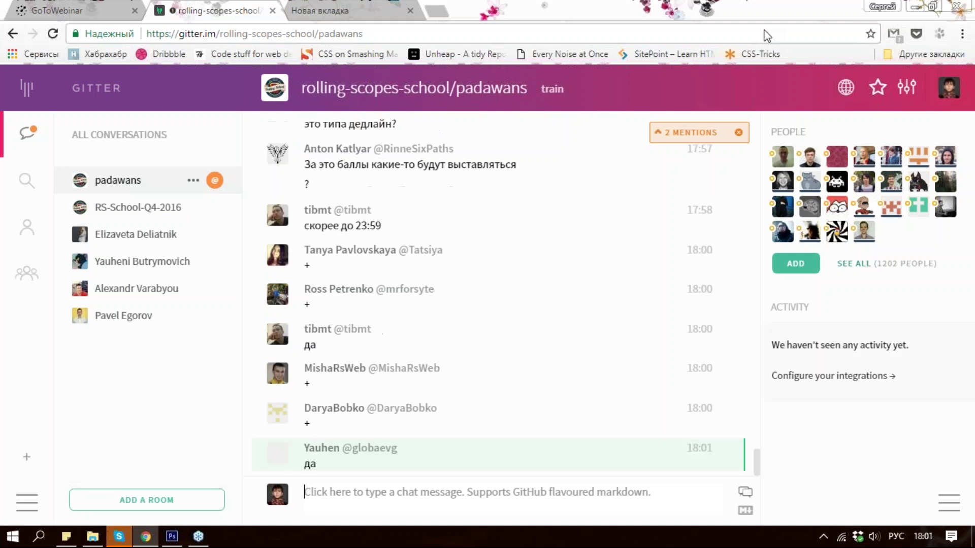
key(alt+Tab)
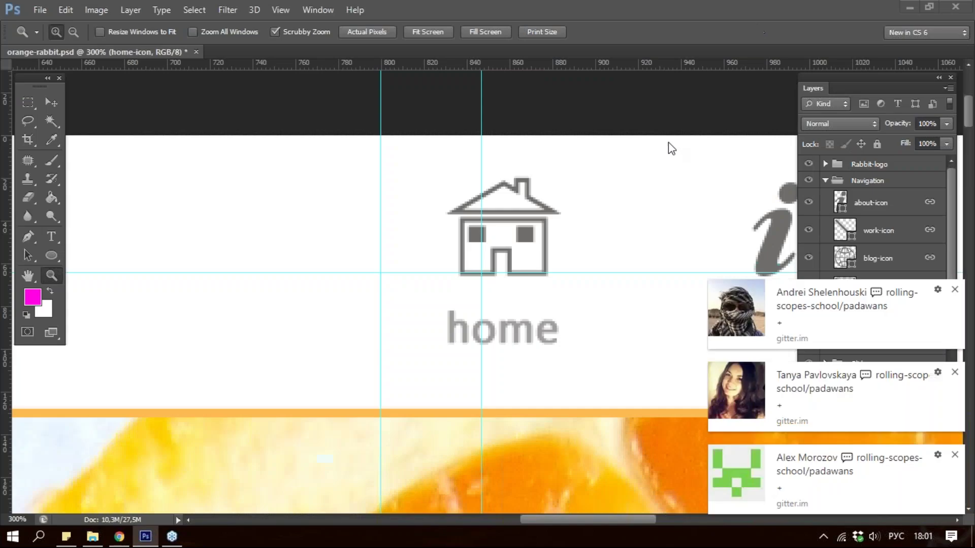
Step: Zoom out from the home icon to 50% and center the whole orange-rabbit page
alt+click(665, 127)
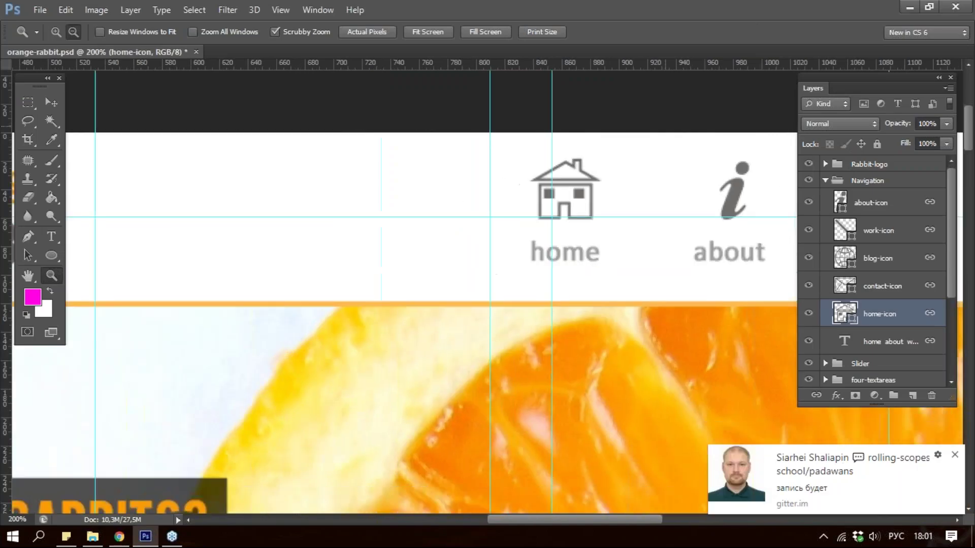
alt+click(665, 126)
key(alt)
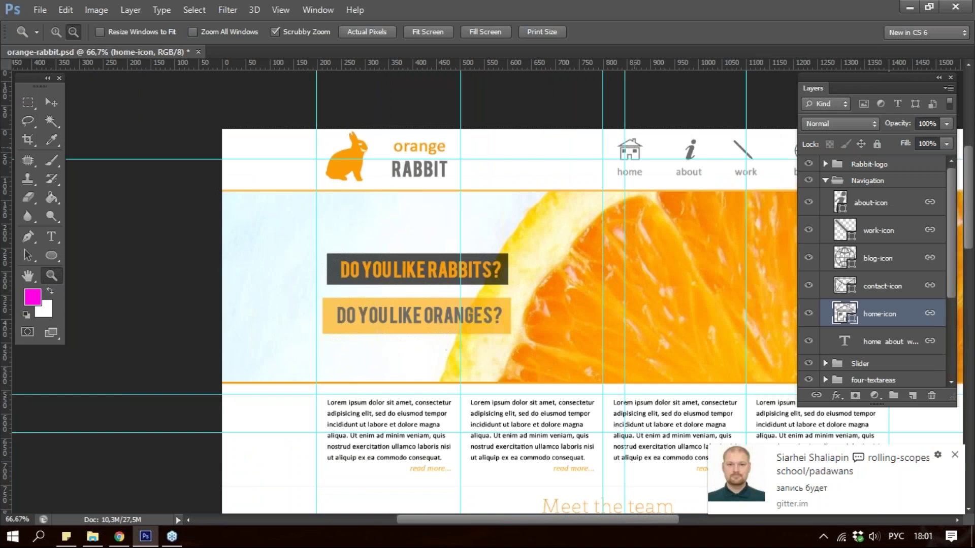
alt+click(650, 147)
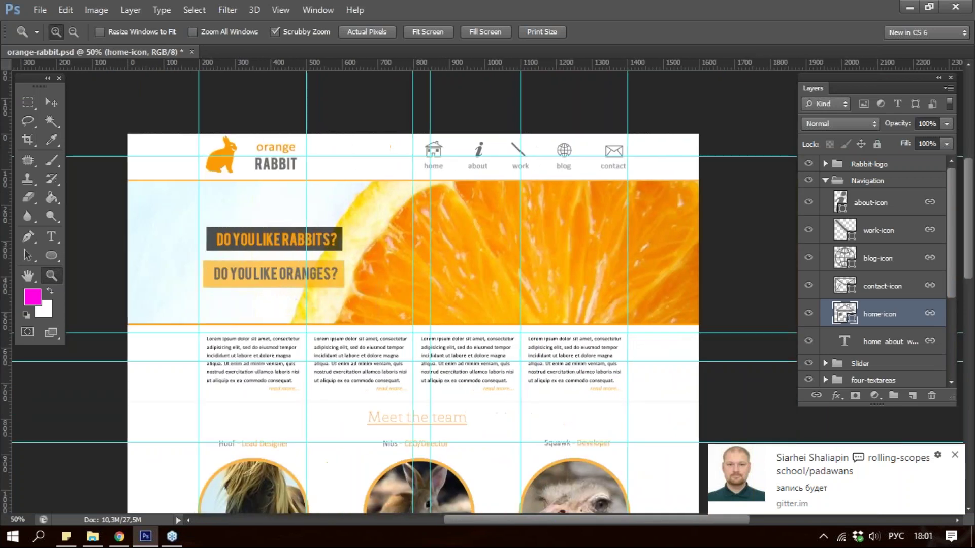
drag(496, 523, 551, 521)
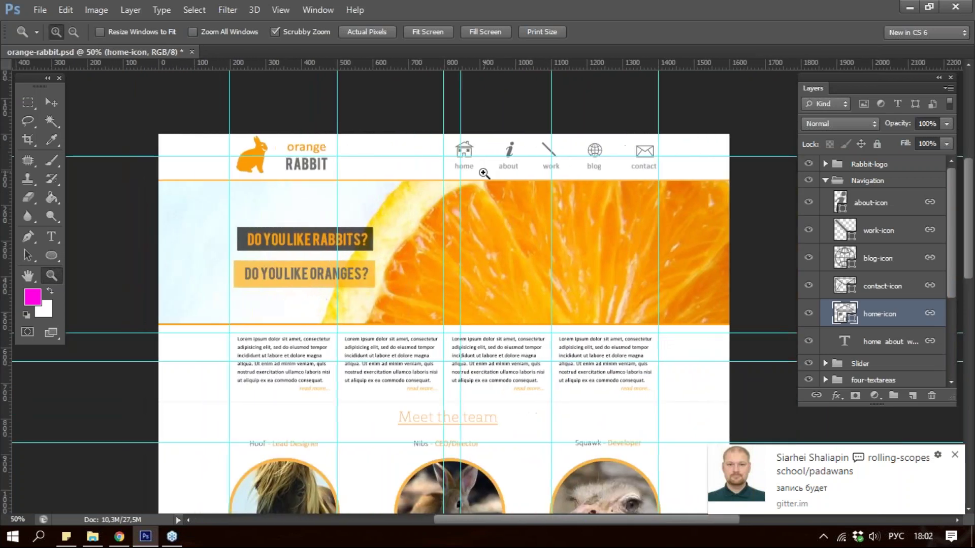
scroll(484, 173, down, 1)
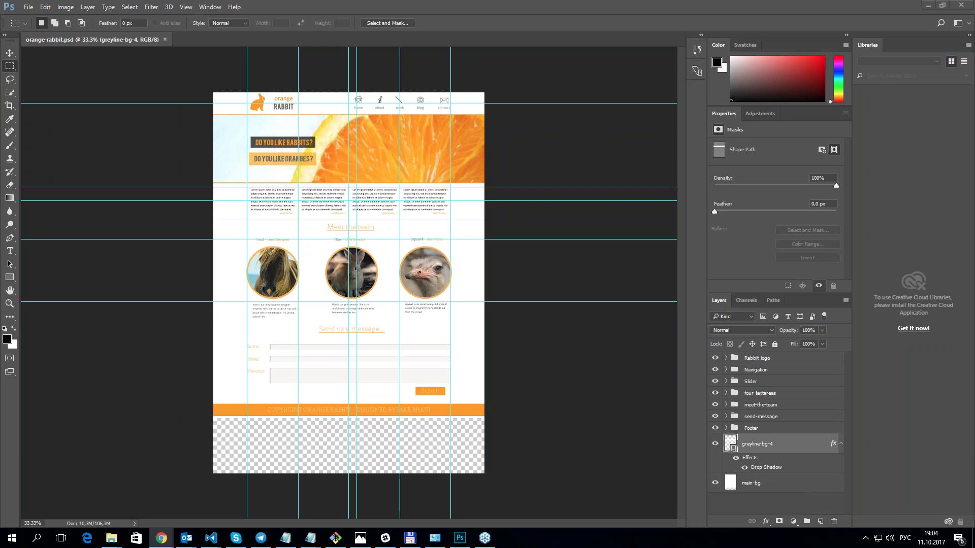
Step: Collapse the Libraries panel and glance at Chrome before returning to Photoshop
click(968, 35)
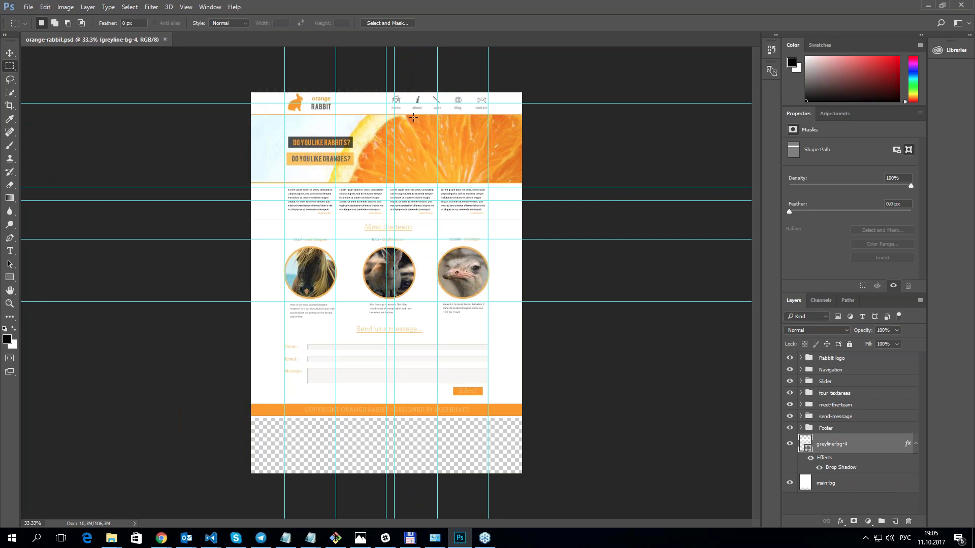
click(161, 538)
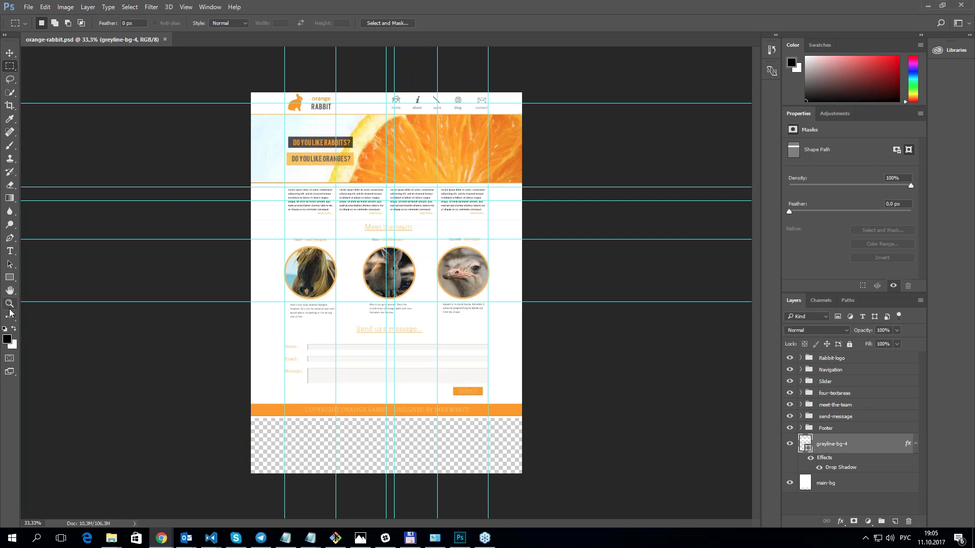
click(391, 206)
click(9, 303)
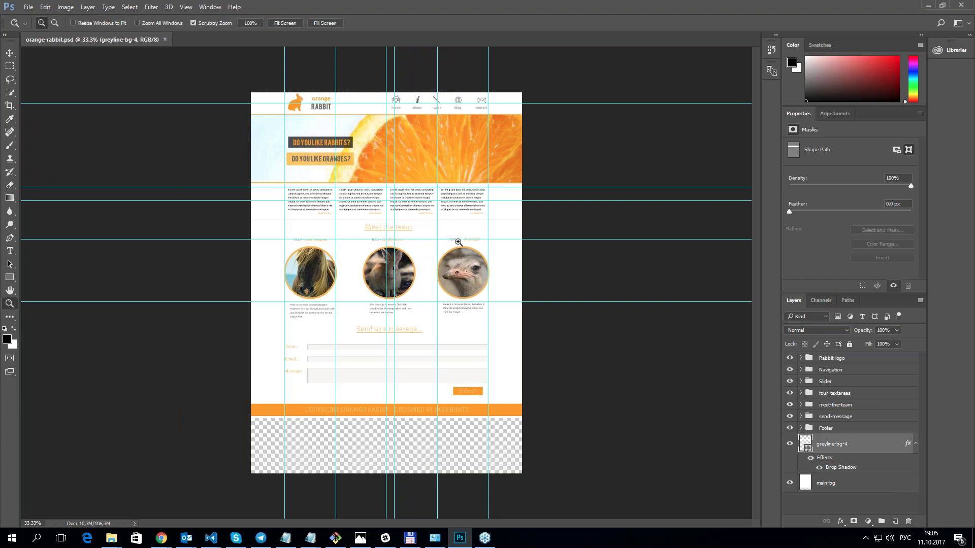
Step: Zoom to 66.7% on the header, hero banner and team section, toggling guides off and on
click(459, 242)
click(458, 242)
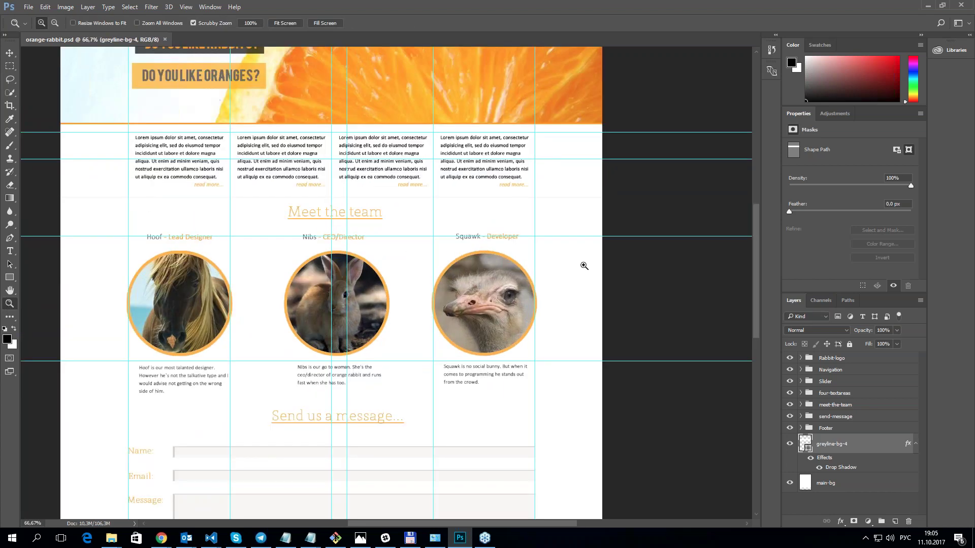
mouse_move(756, 265)
mouse_down()
mouse_move(751, 240)
mouse_move(752, 257)
mouse_move(752, 248)
mouse_up()
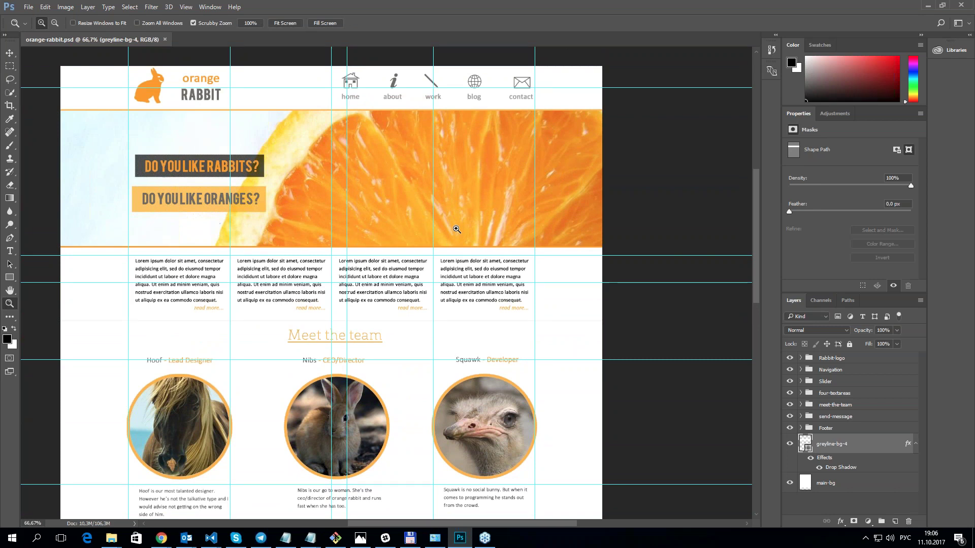
key(ctrl+semicolon)
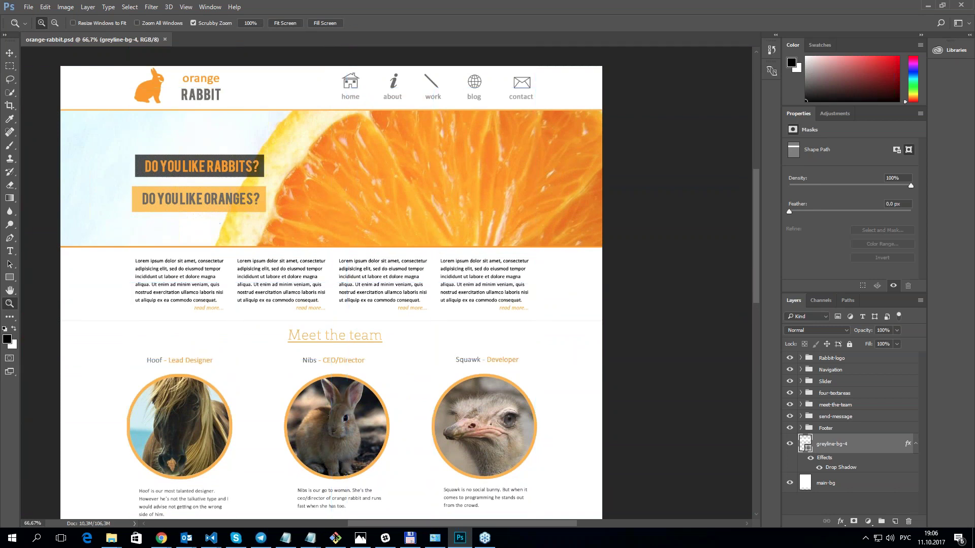
key(ctrl+semicolon)
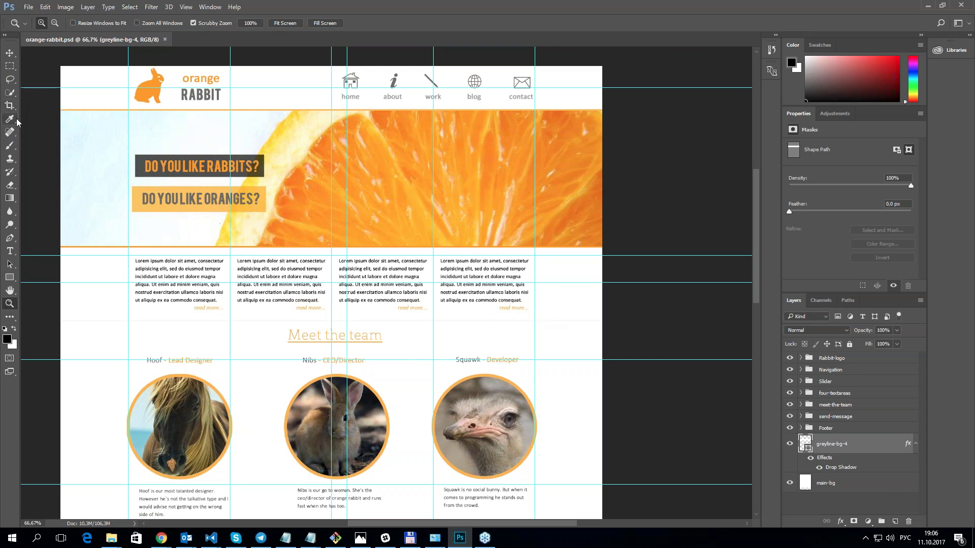
click(10, 94)
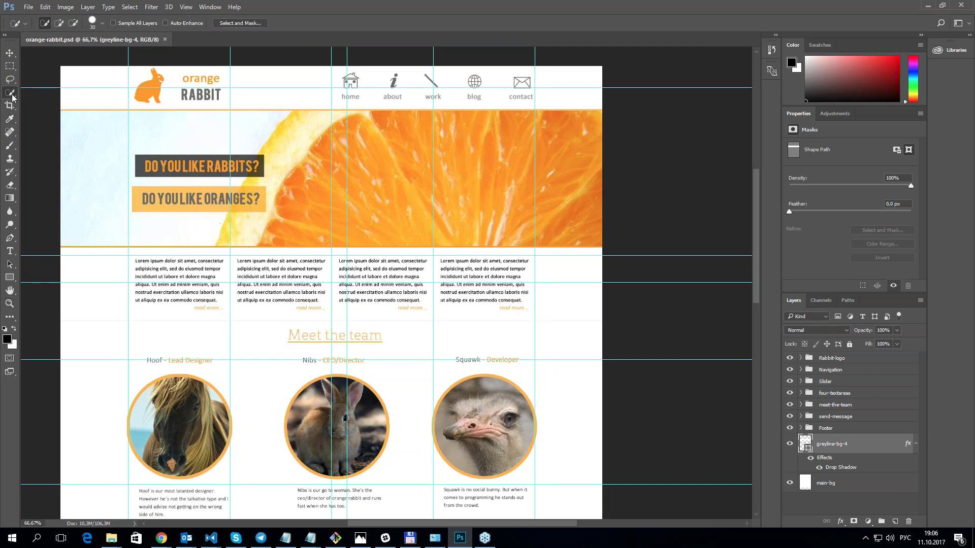
click(11, 66)
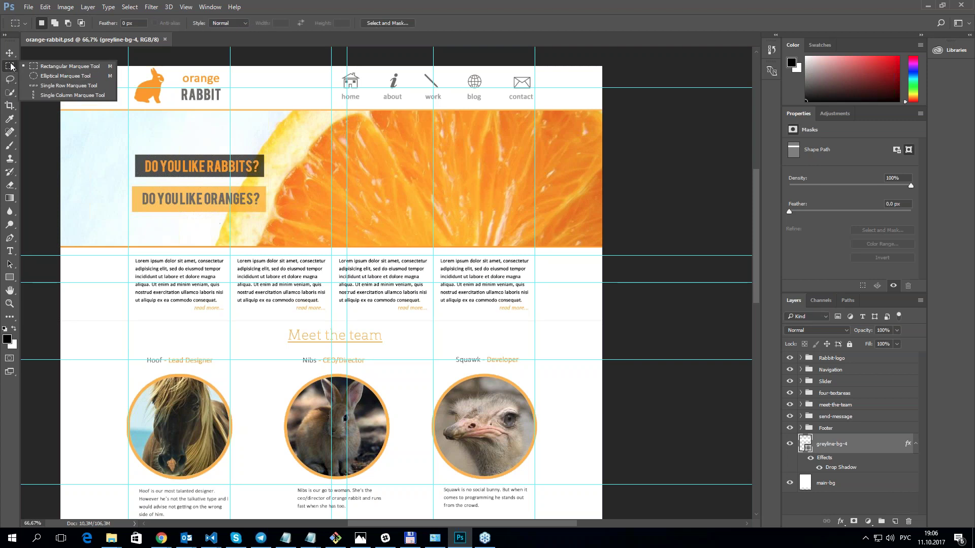
click(10, 105)
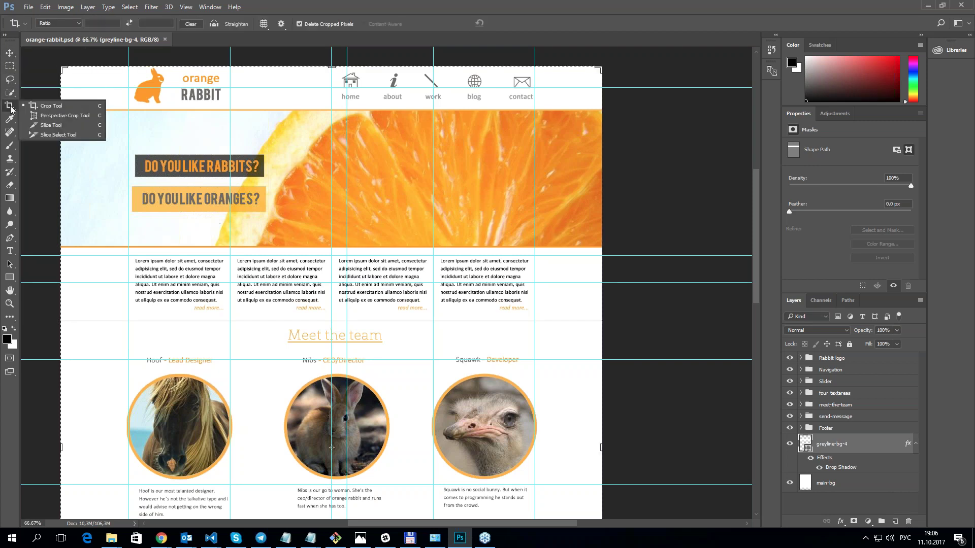
click(10, 118)
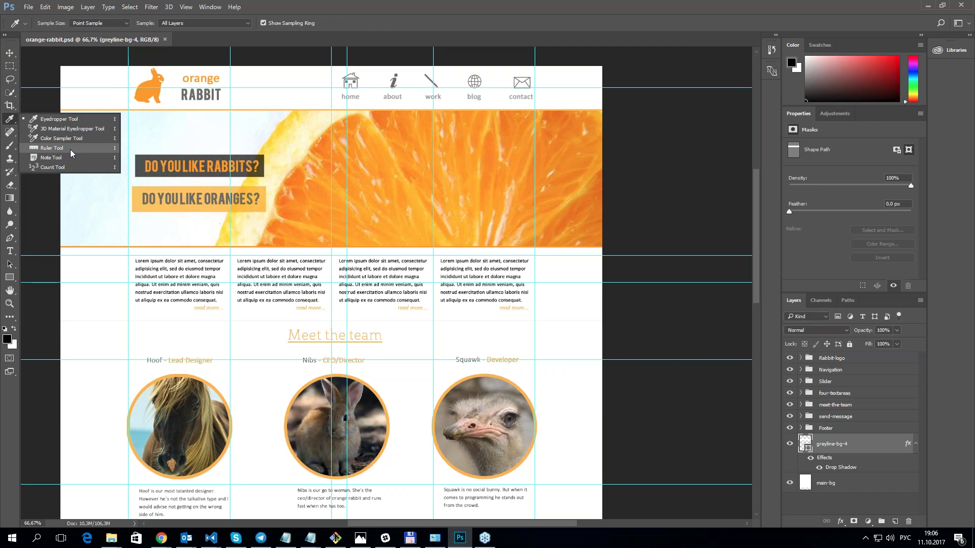
click(70, 149)
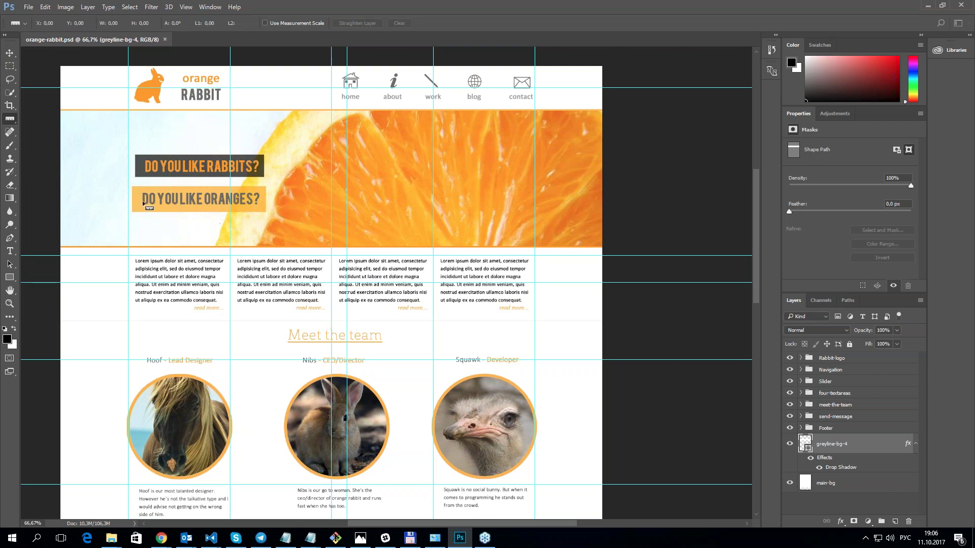
drag(132, 196, 266, 197)
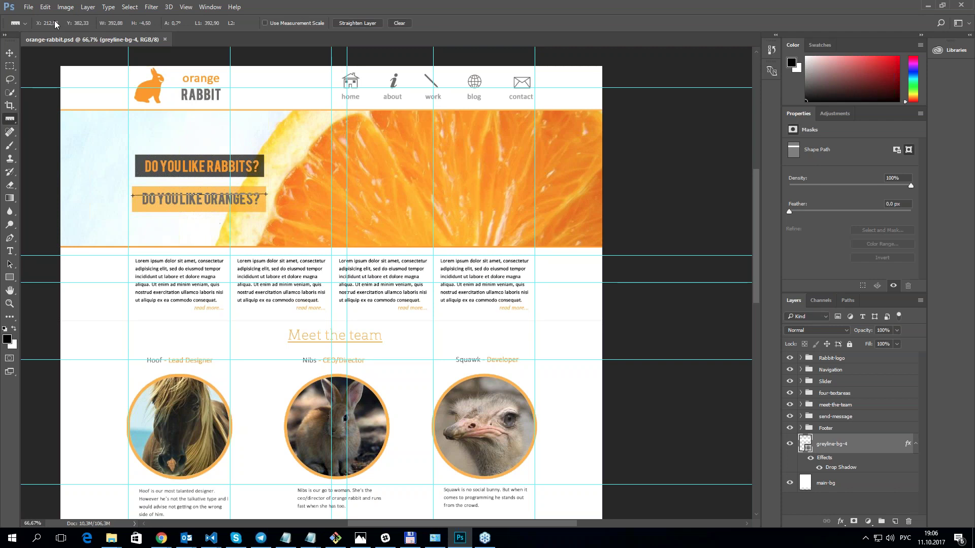
click(24, 24)
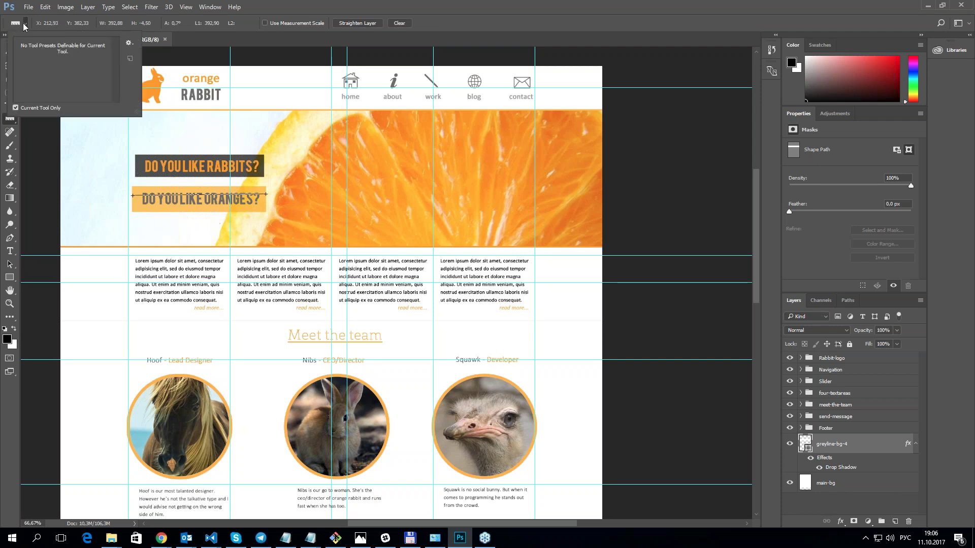
click(24, 25)
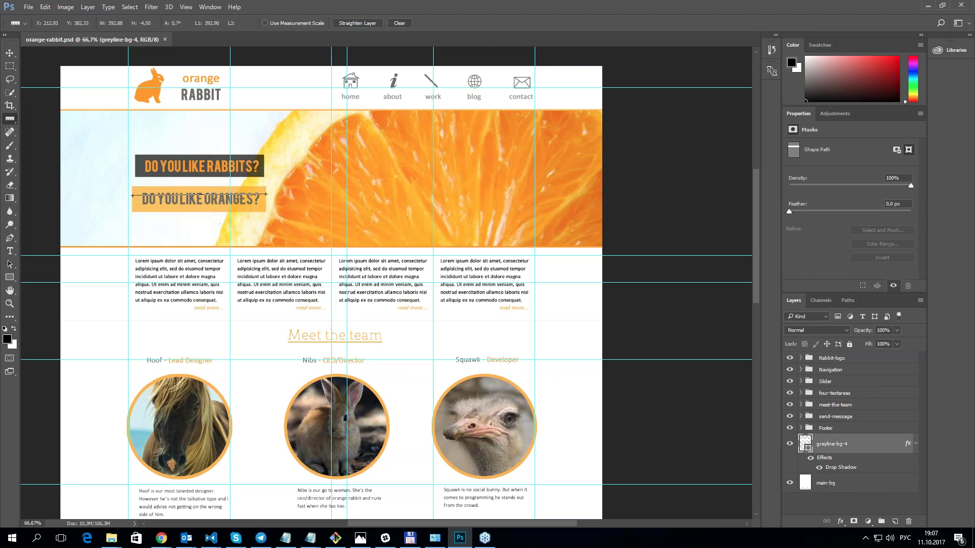
Step: Toggle the Rabbit-logo group's visibility and expand it to list its four layers
mouse_move(755, 266)
mouse_down()
mouse_move(759, 234)
mouse_move(756, 269)
mouse_up()
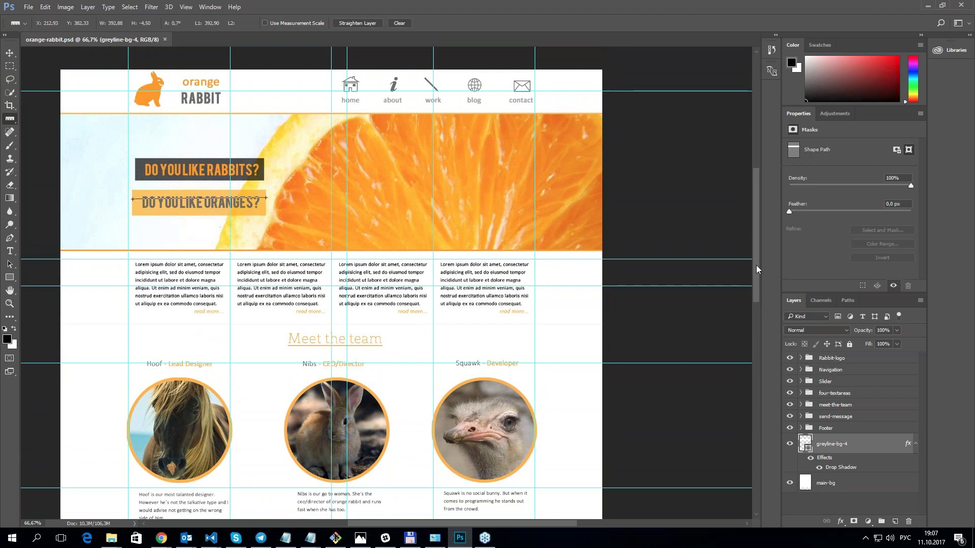
drag(757, 269, 757, 276)
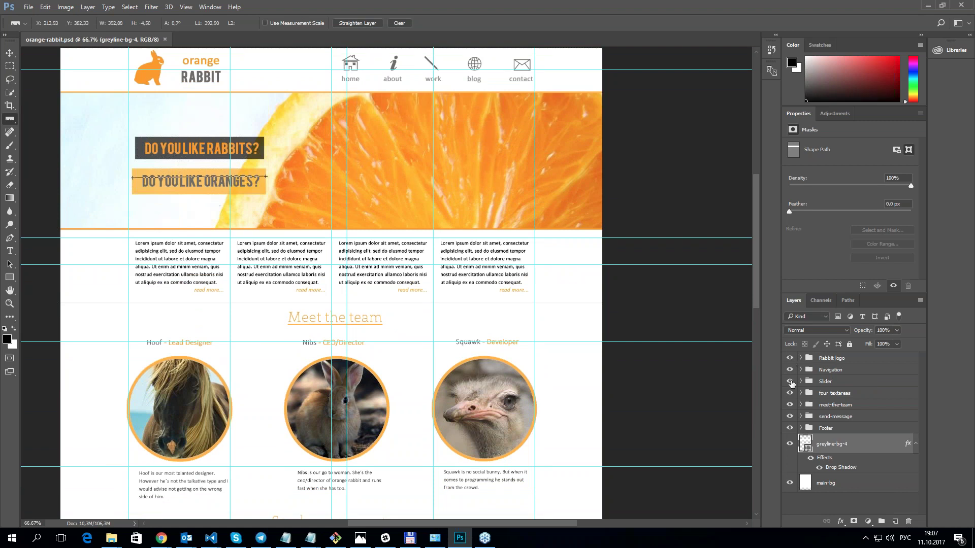
click(790, 358)
click(801, 358)
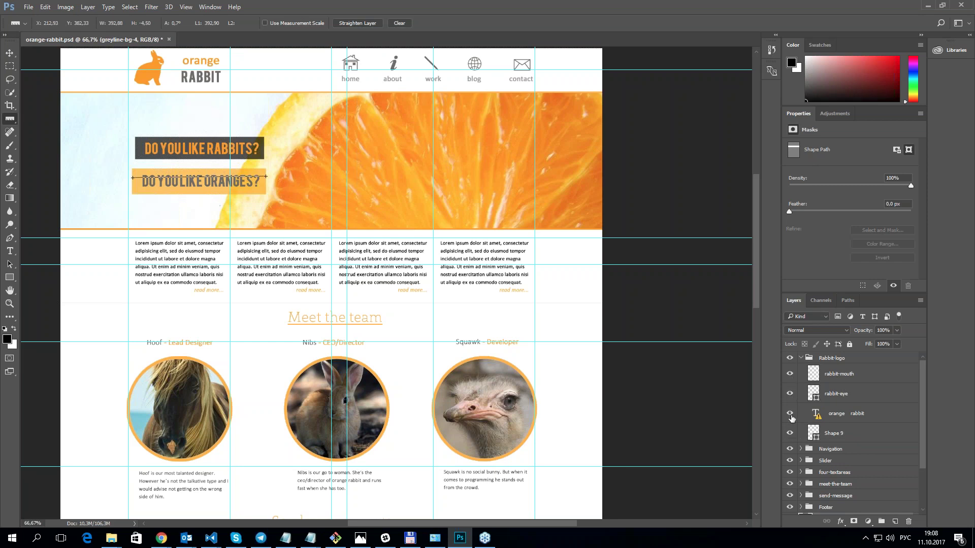
click(790, 434)
click(791, 434)
click(789, 394)
click(790, 373)
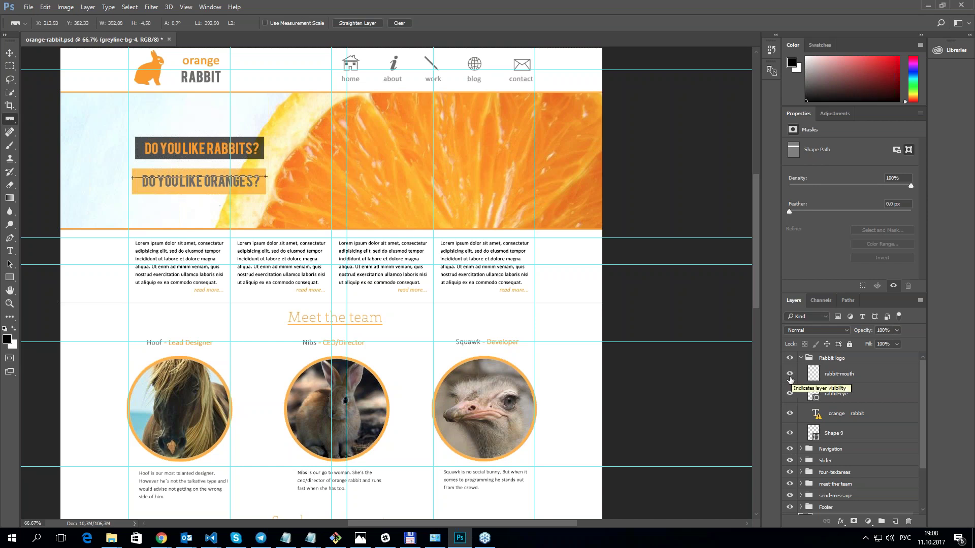
click(789, 433)
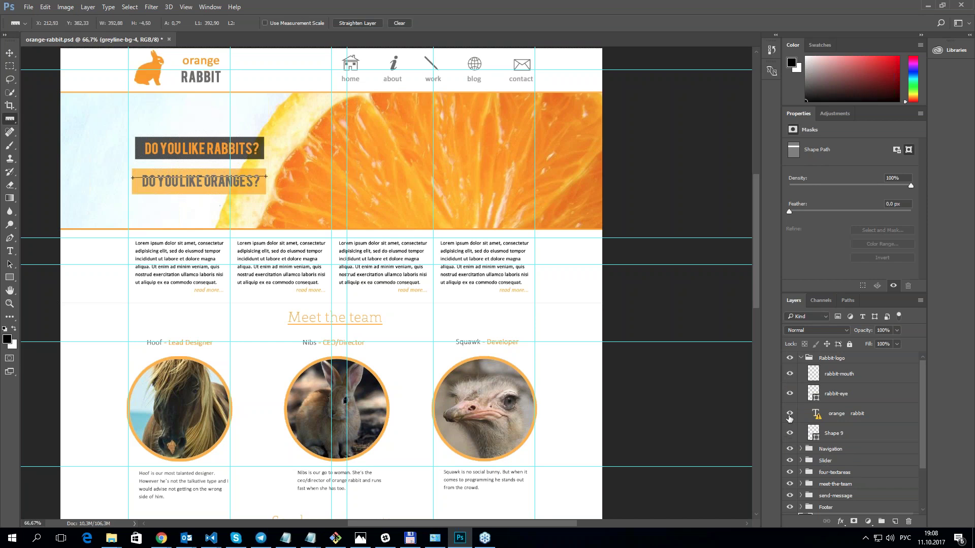
drag(790, 394, 792, 374)
click(10, 251)
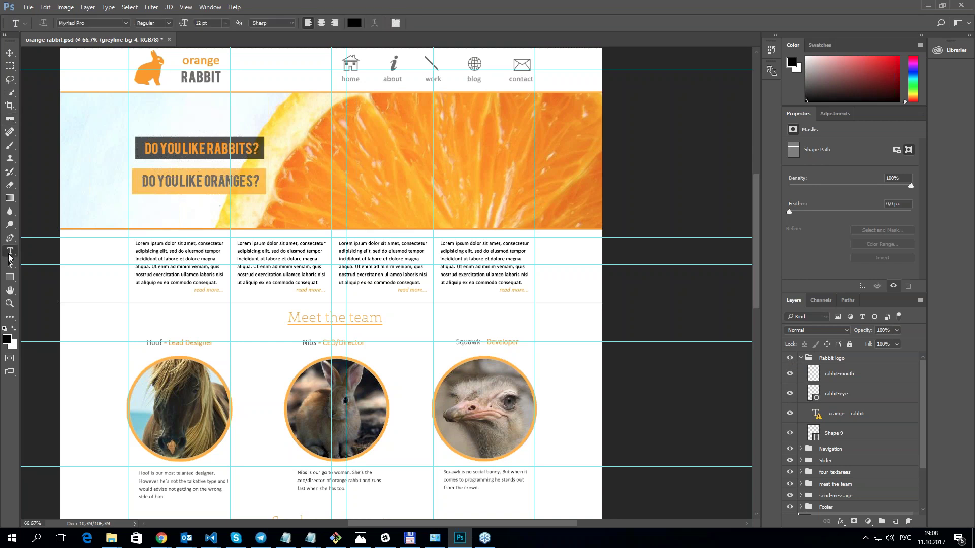
click(201, 65)
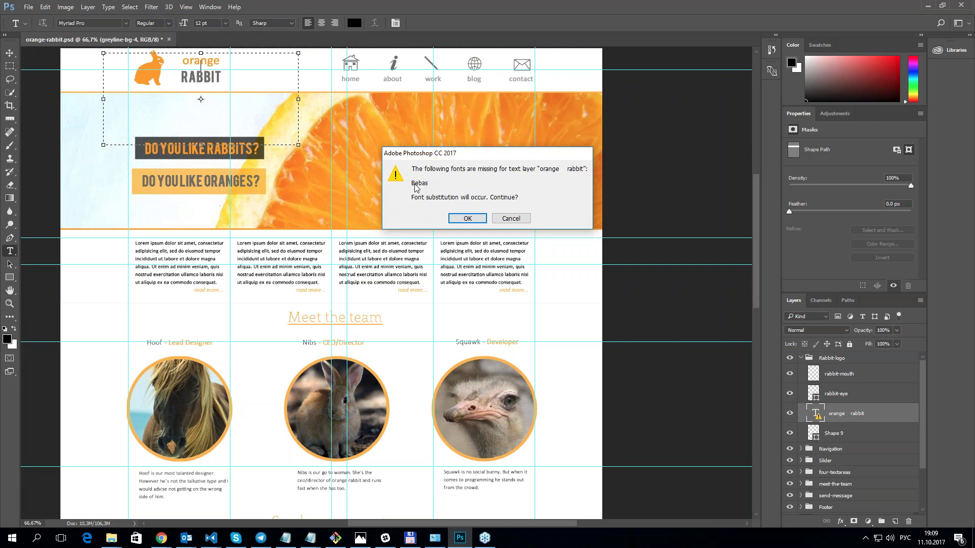
click(467, 219)
click(329, 320)
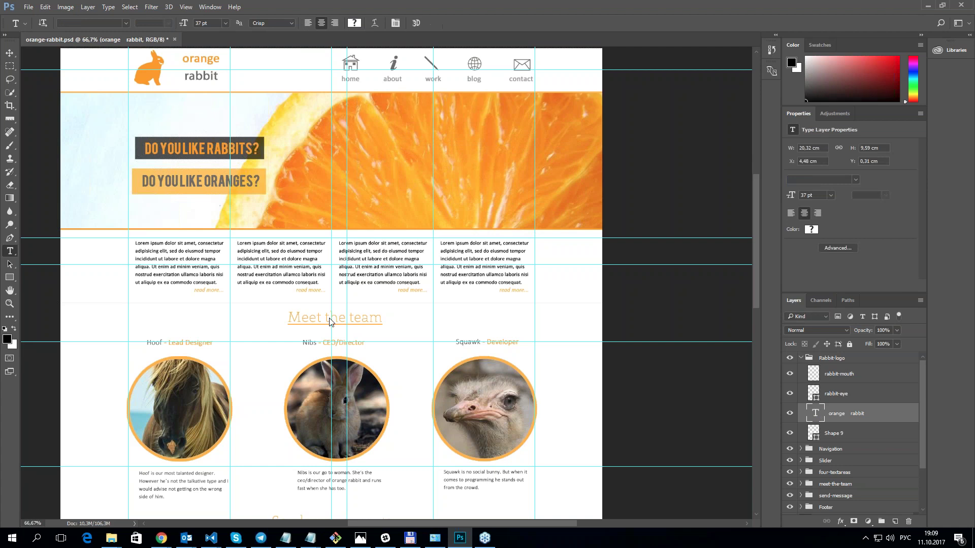
click(338, 316)
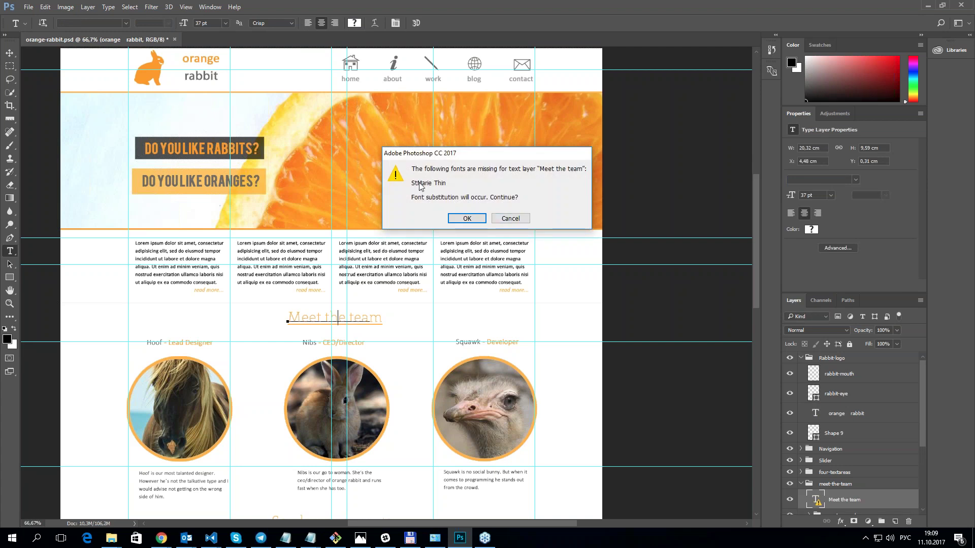
click(507, 220)
scroll(457, 254, down, 3)
scroll(421, 295, up, 4)
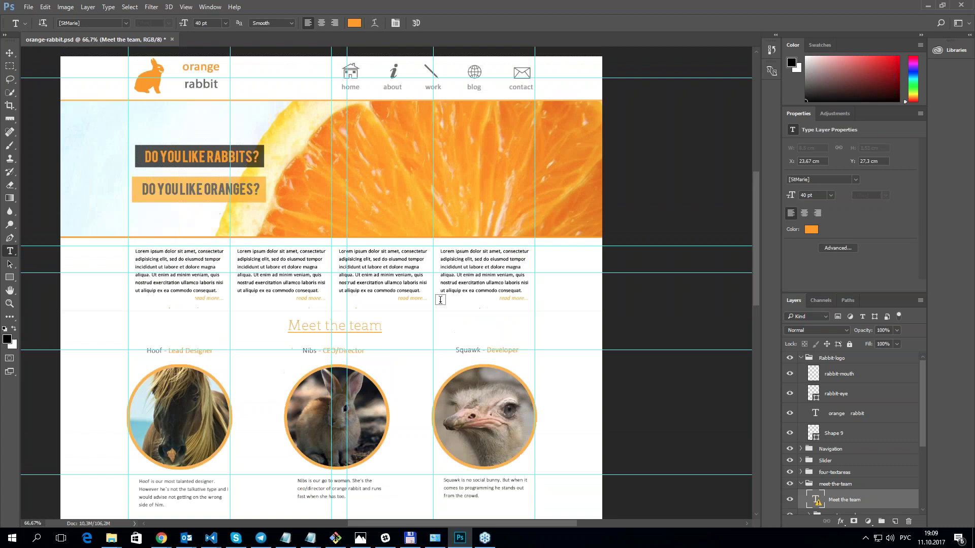
click(418, 298)
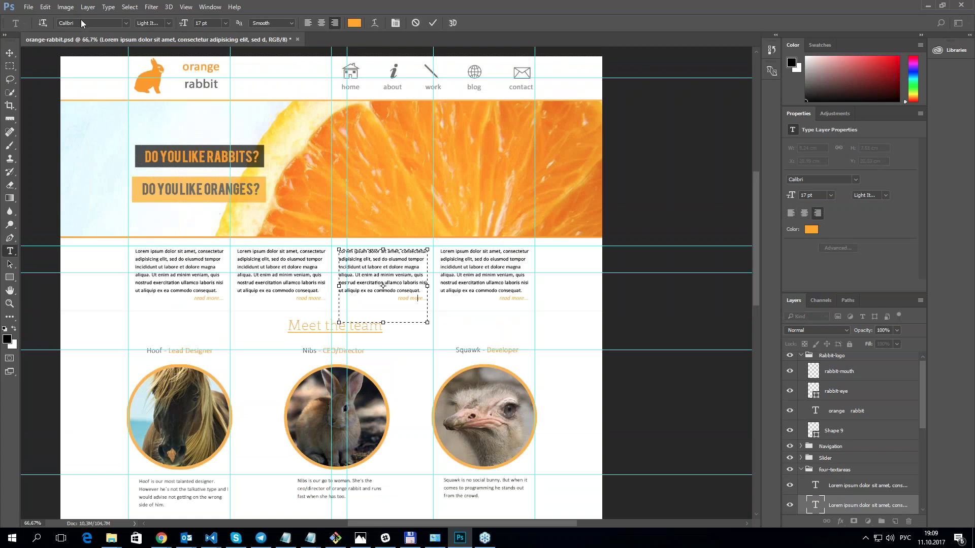
click(244, 190)
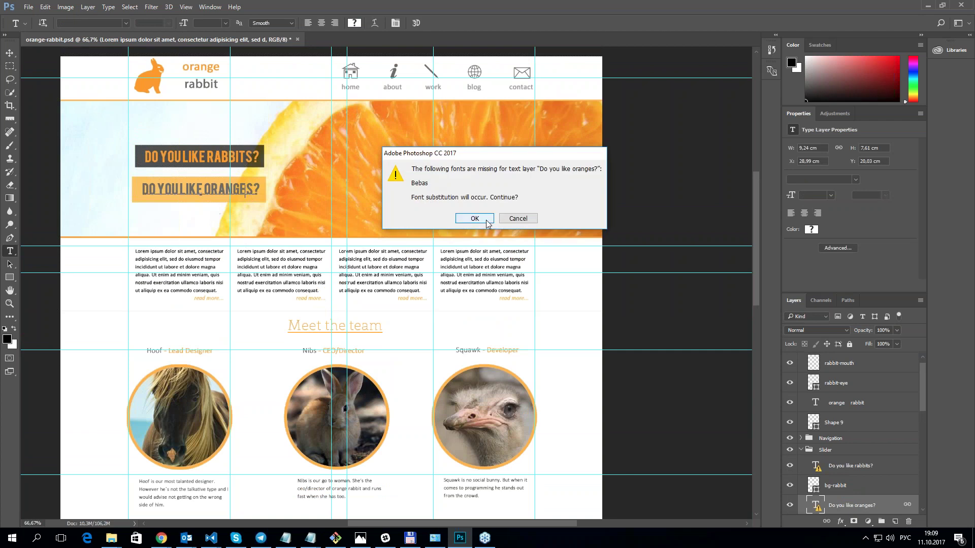
click(517, 219)
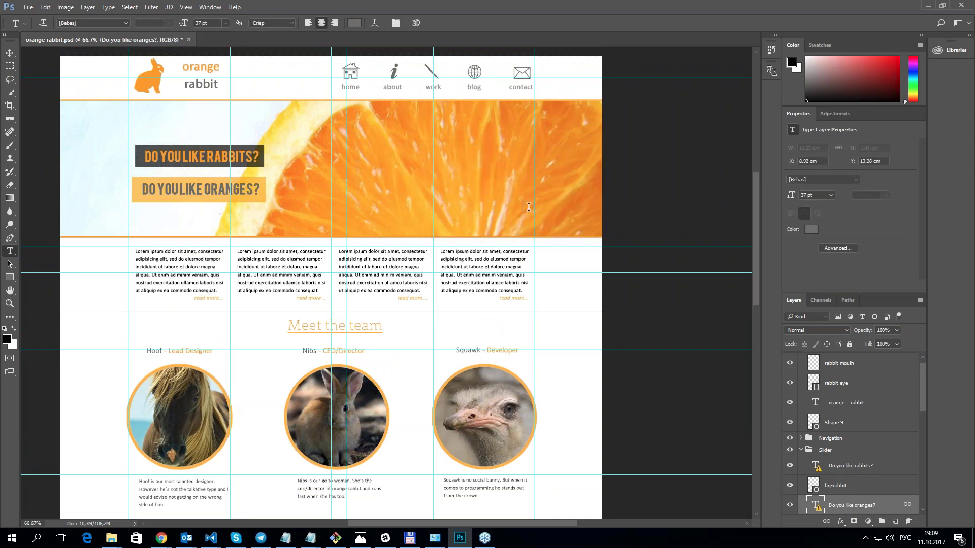
click(854, 410)
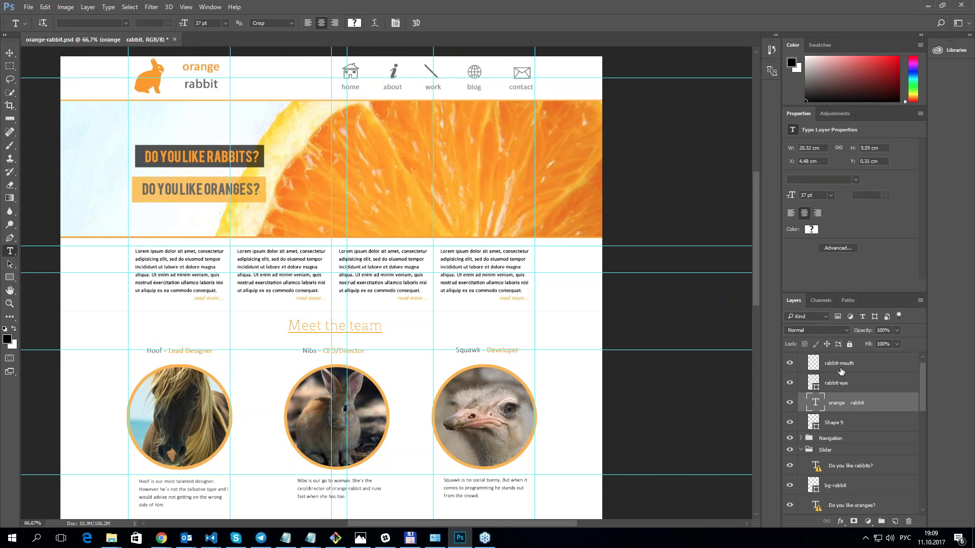
scroll(860, 414, up, 1)
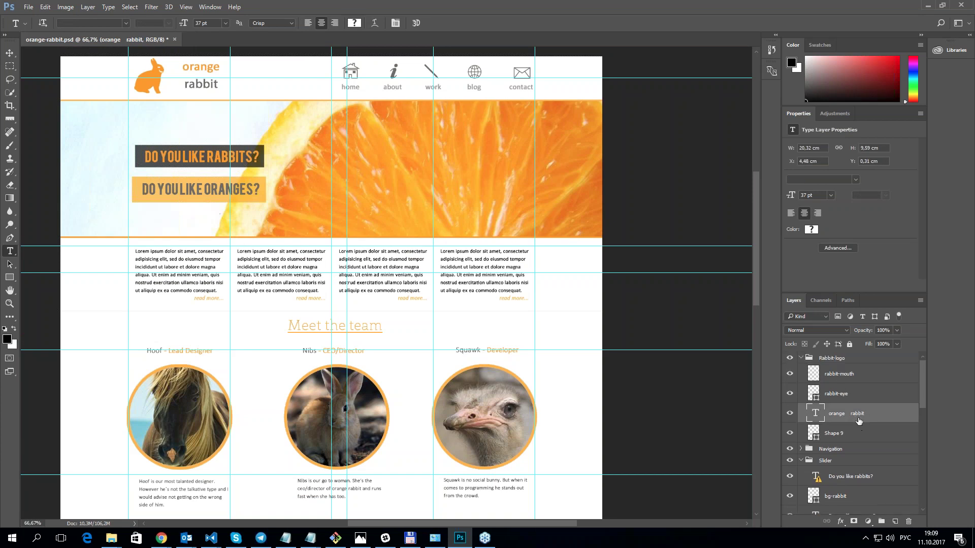
scroll(858, 427, down, 3)
click(853, 435)
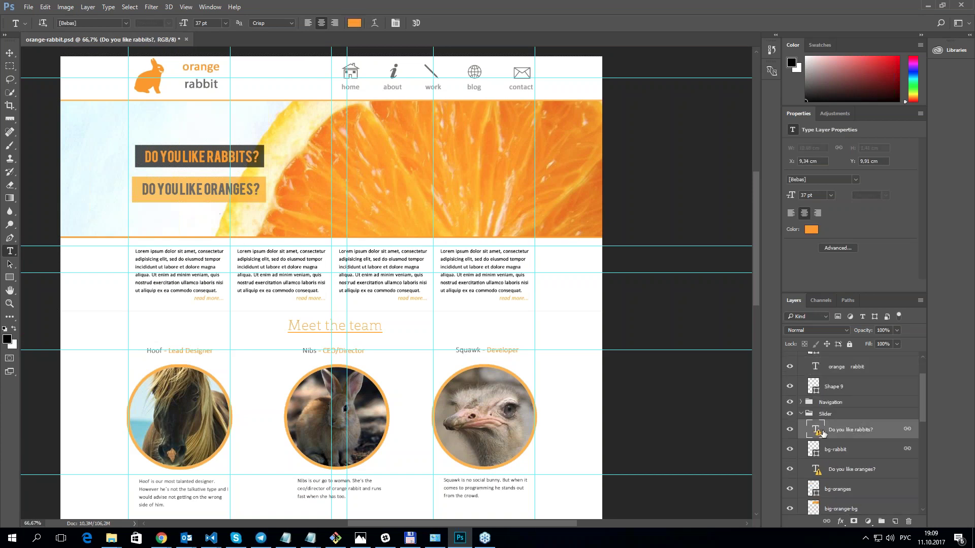
scroll(852, 428, down, 3)
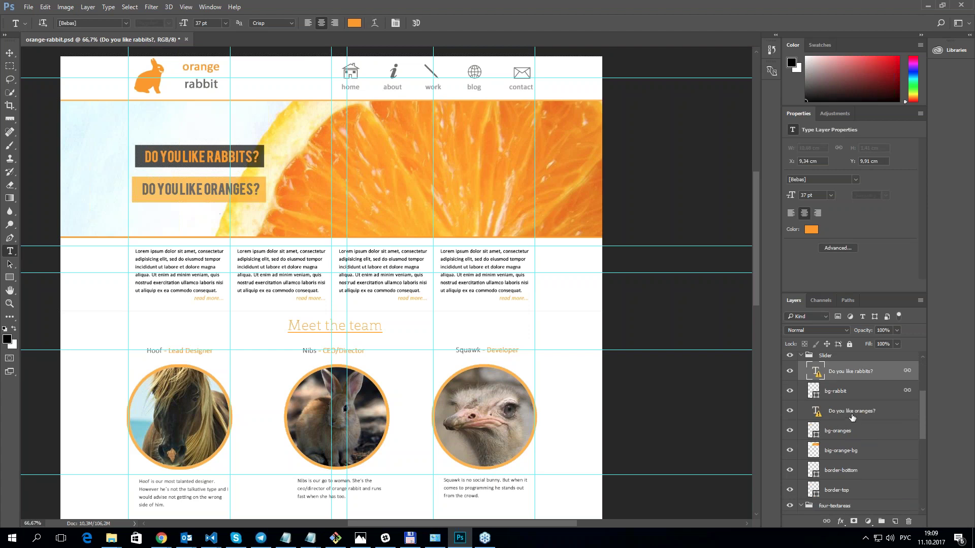
scroll(853, 417, up, 2)
scroll(852, 418, up, 3)
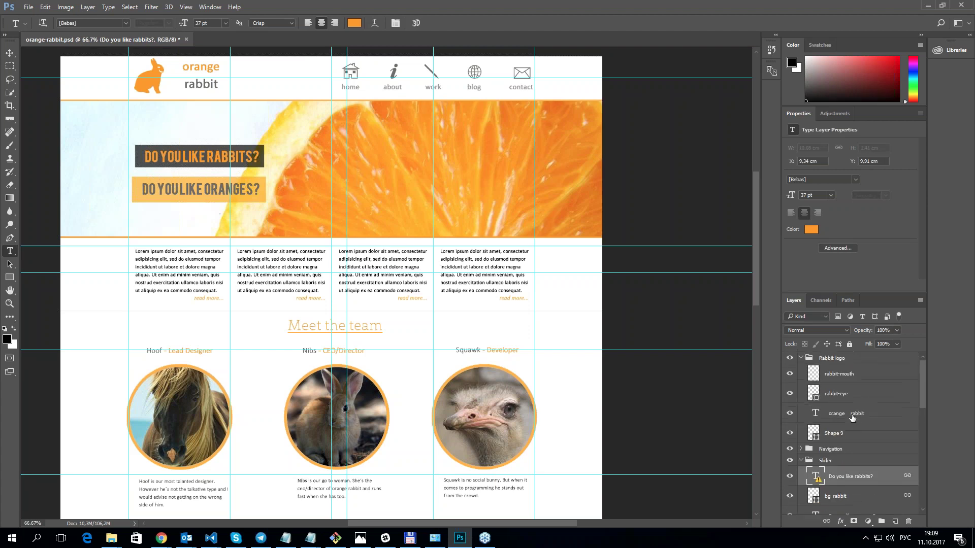
click(856, 179)
click(856, 179)
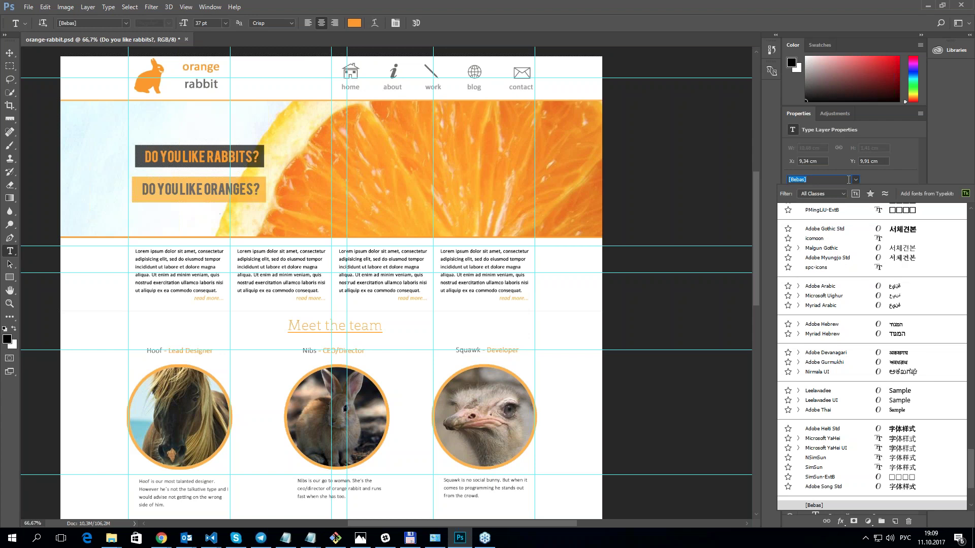
click(856, 179)
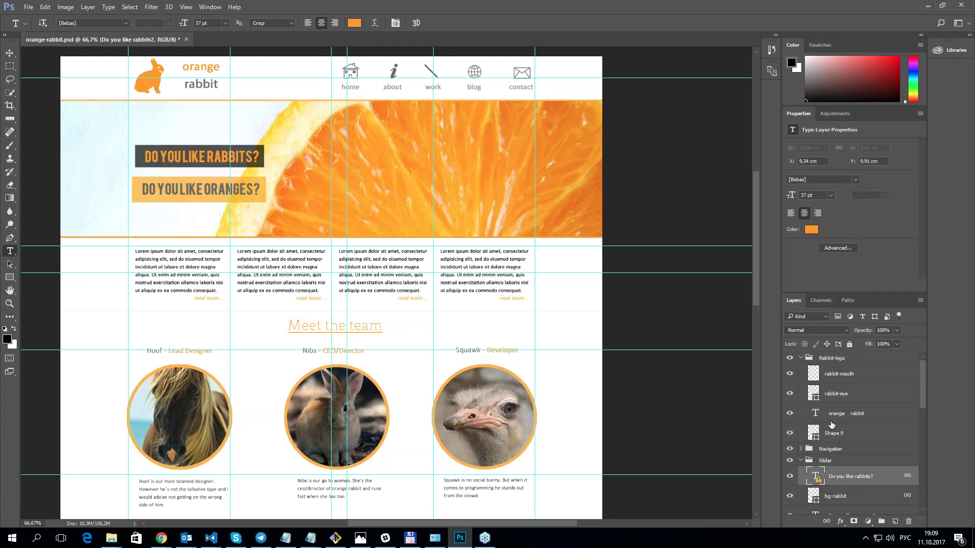
scroll(854, 427, down, 1)
scroll(854, 427, down, 1)
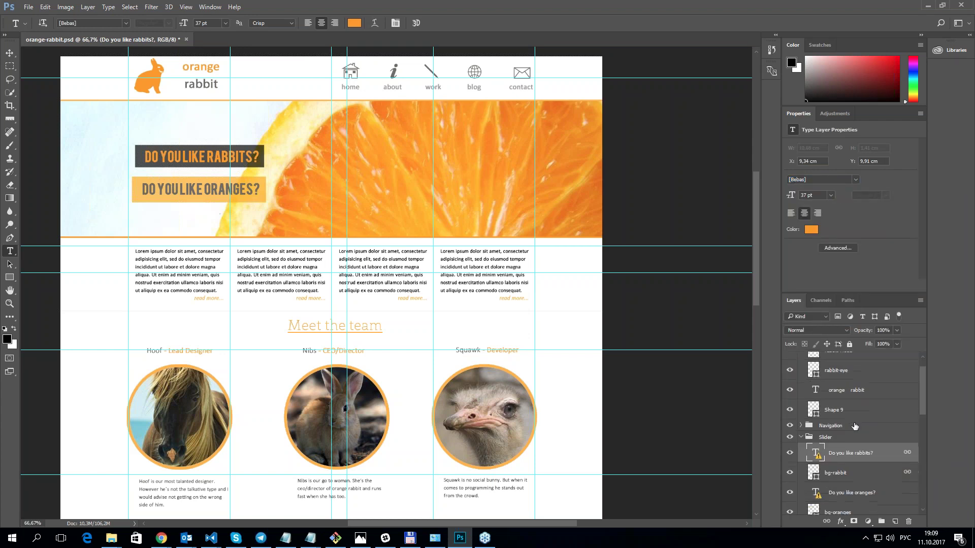
click(801, 437)
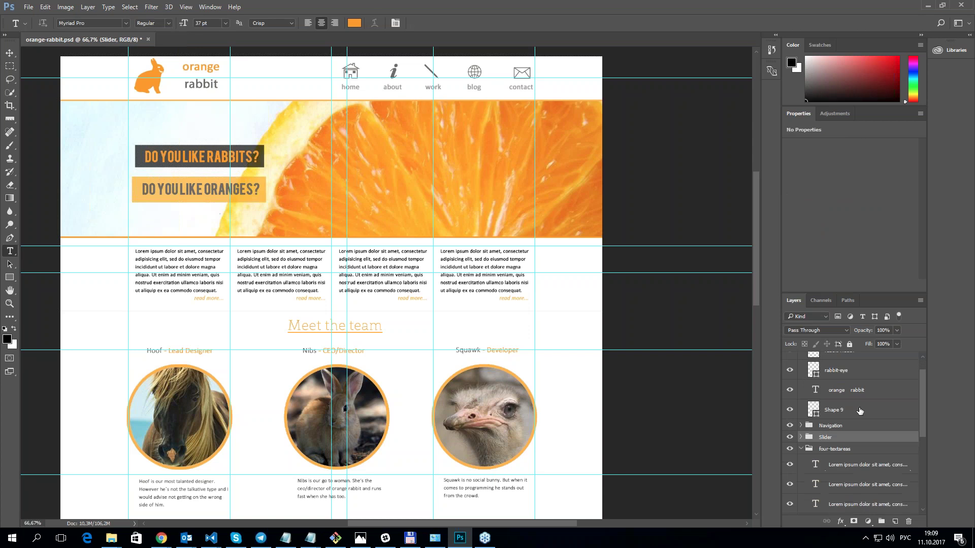
Step: Collapse the Rabbit-logo, four-textareas and meet-the-team layer groups
scroll(802, 407, up, 1)
click(807, 358)
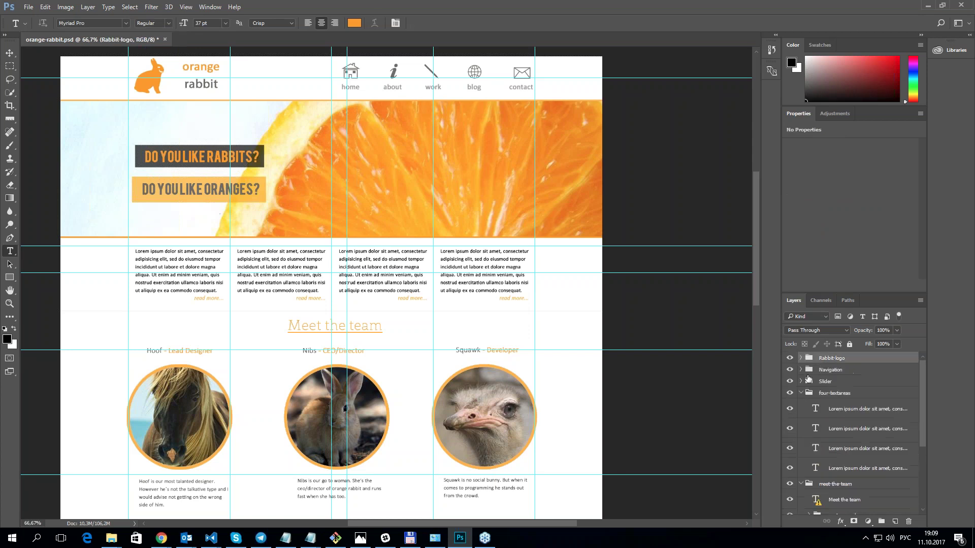
click(801, 393)
click(802, 404)
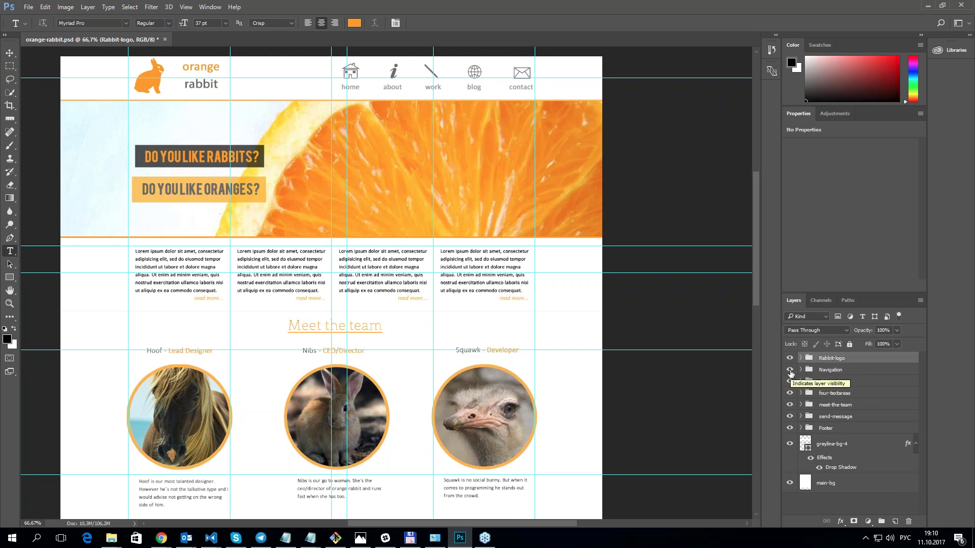
Step: Identify the Navigation icon layers by toggling their visibility, then collapse Navigation and check the Slider
click(802, 371)
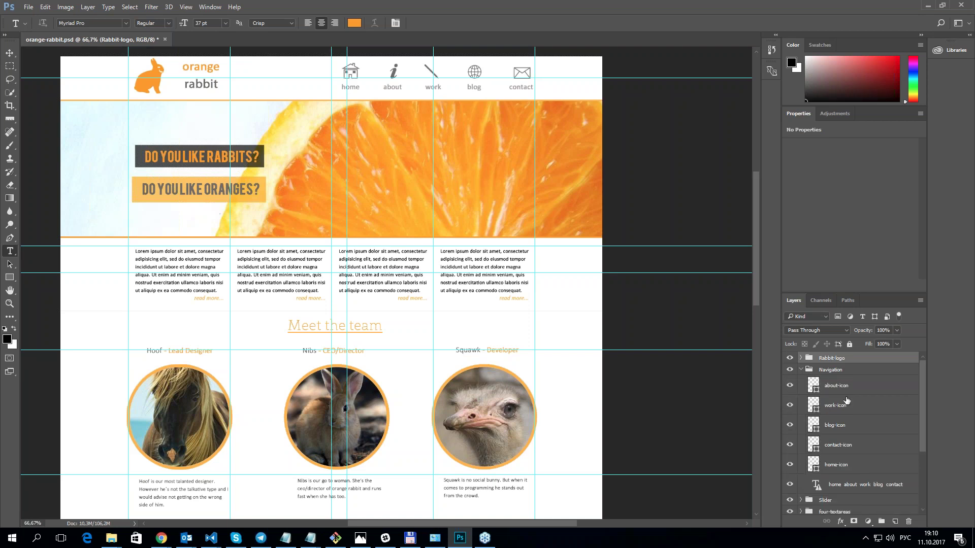
click(789, 386)
mouse_move(789, 387)
mouse_down()
mouse_move(790, 468)
mouse_move(793, 373)
mouse_up()
click(793, 372)
click(801, 370)
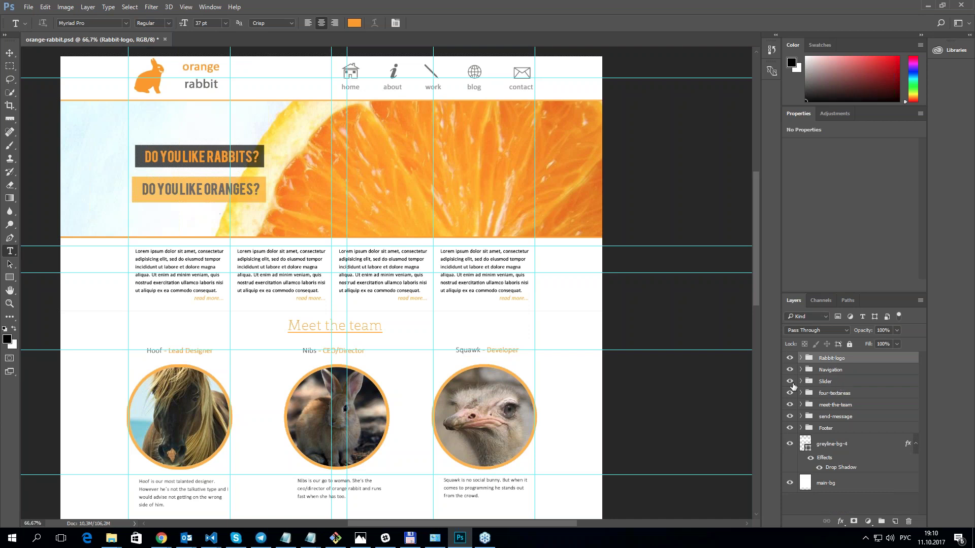
click(790, 381)
scroll(816, 396, down, 1)
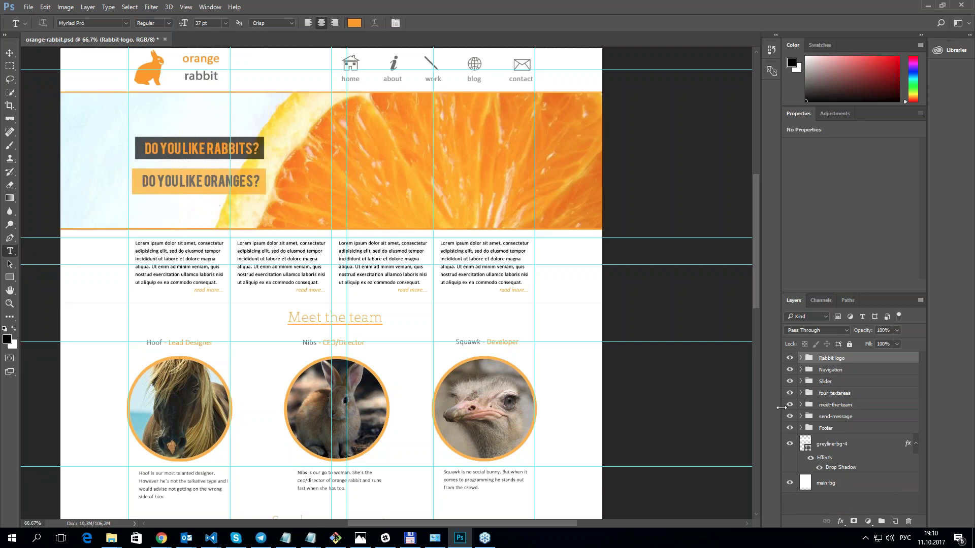
click(790, 393)
click(790, 393)
click(790, 405)
drag(757, 257, 757, 305)
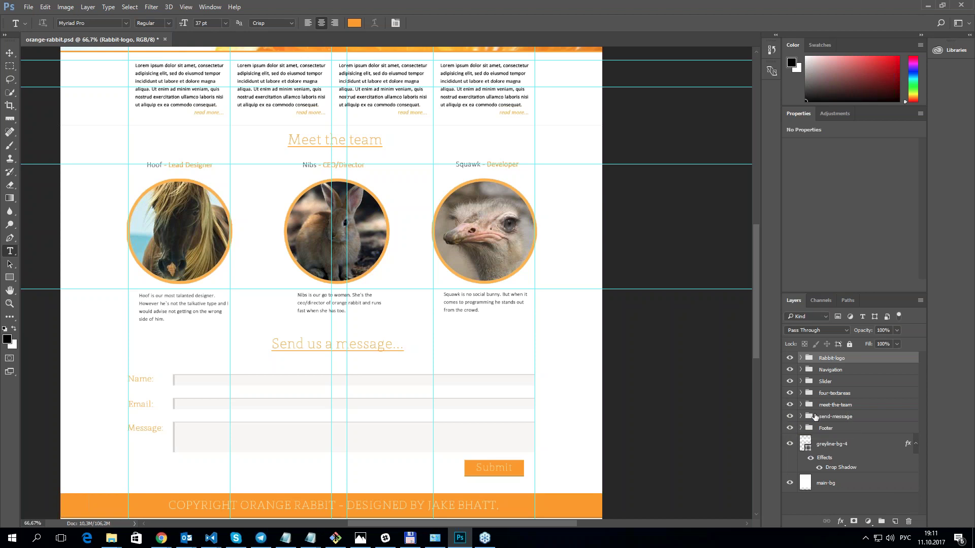
click(790, 429)
click(790, 429)
click(790, 416)
click(790, 405)
scroll(718, 328, up, 1)
scroll(718, 328, up, 3)
scroll(717, 330, up, 2)
scroll(716, 337, up, 3)
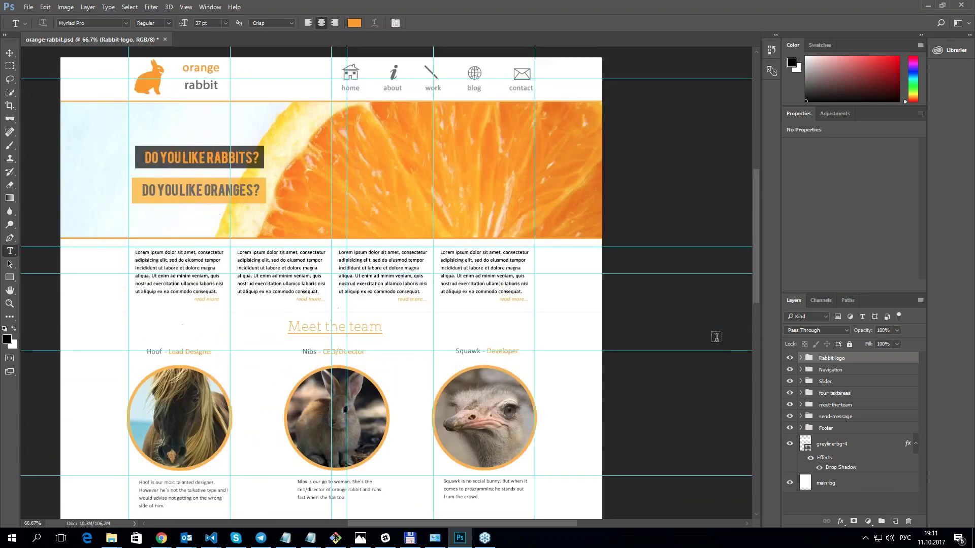
scroll(715, 335, up, 1)
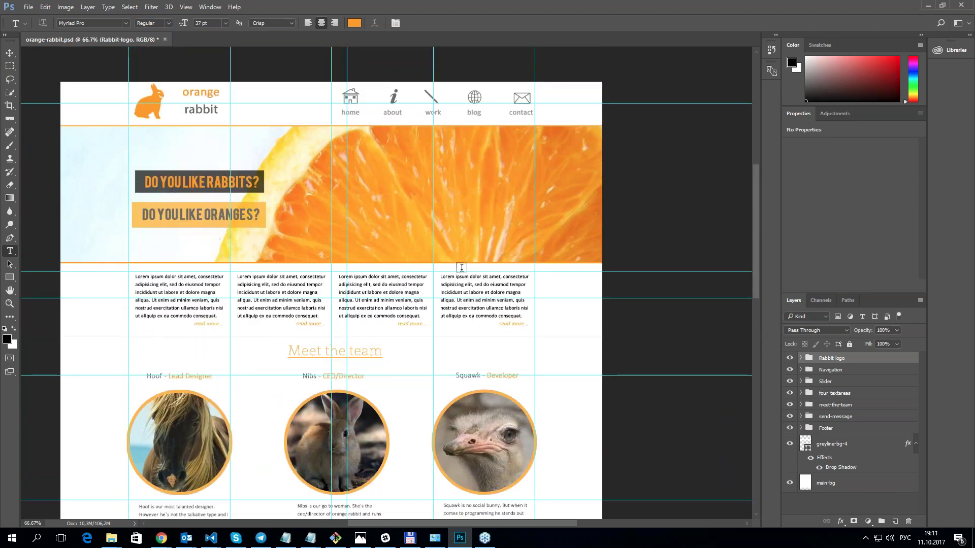
Step: Sample the rabbit logo with the Eyedropper and confirm the foreground orange is #fb9c06
click(11, 119)
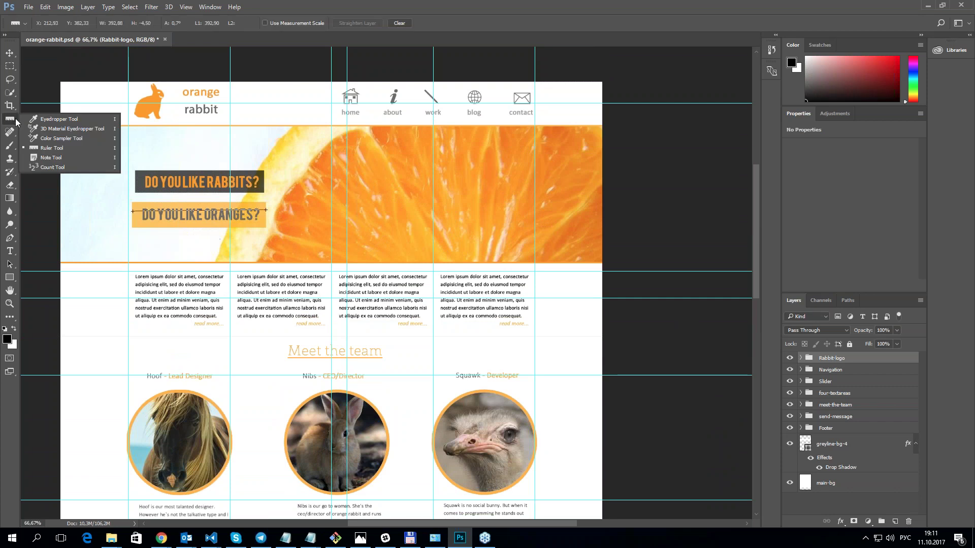
click(57, 119)
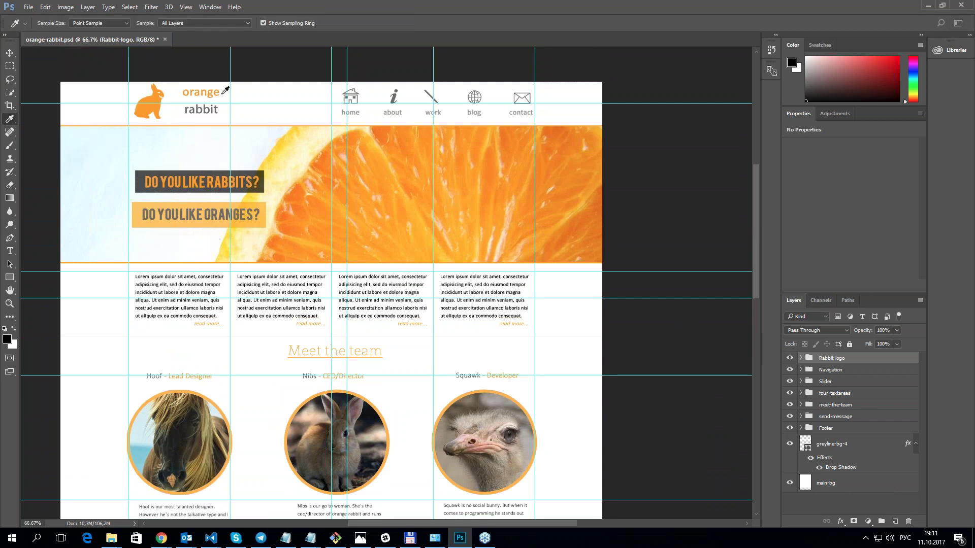
click(158, 98)
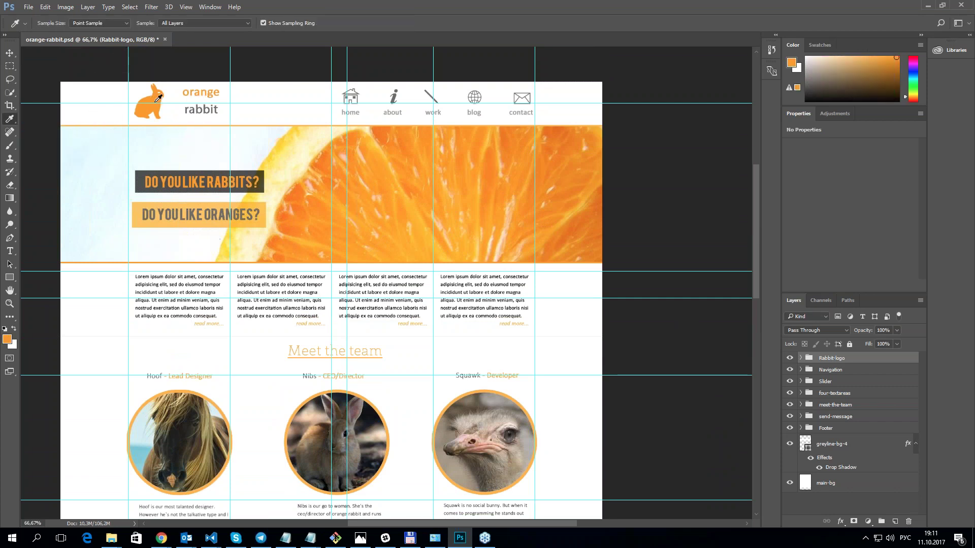
click(792, 63)
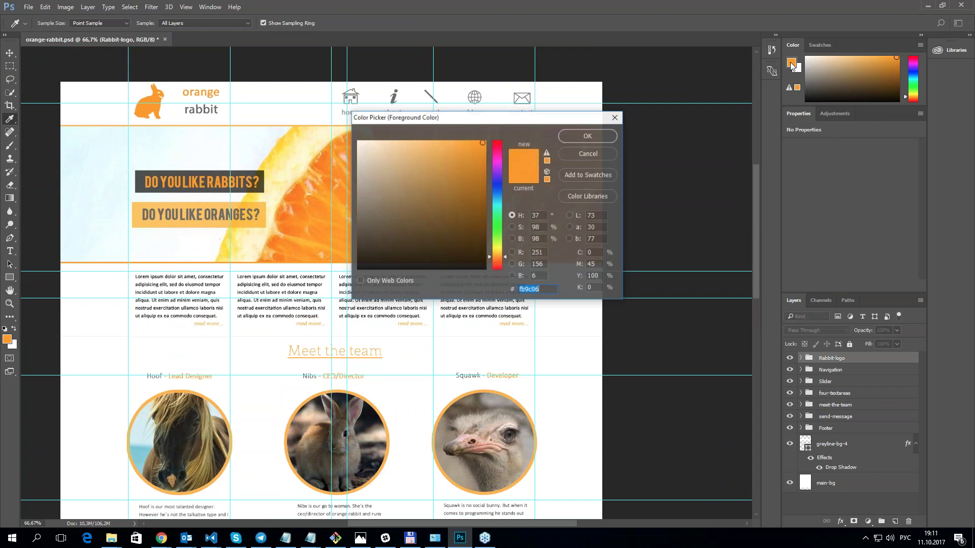
click(547, 290)
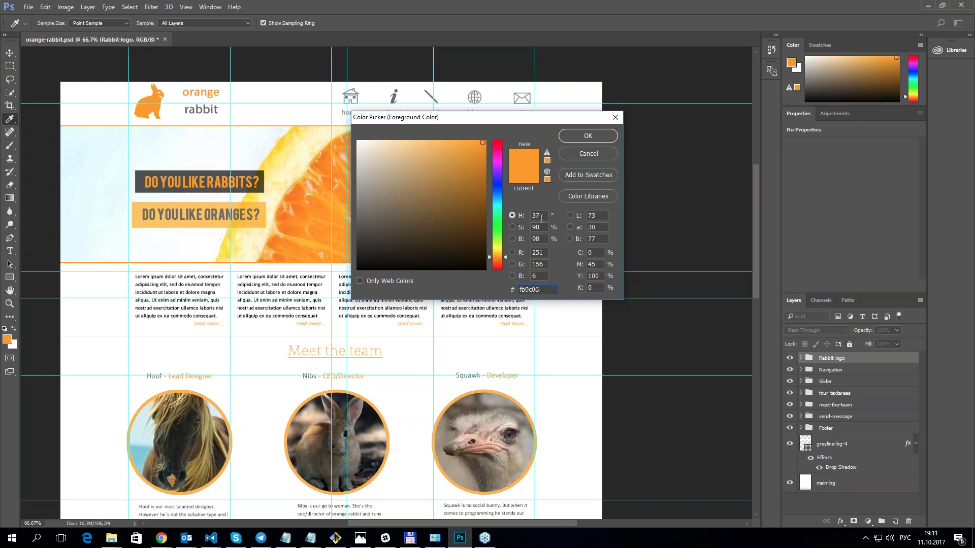
click(541, 217)
click(535, 228)
click(534, 276)
key(ctrl+a)
key(Return)
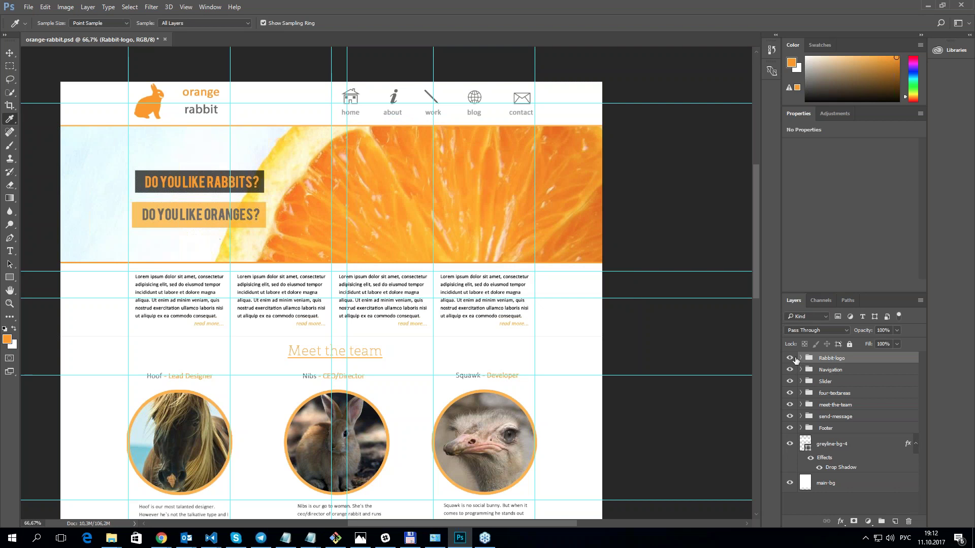
Step: Select the bg-oranges layer with the plain Move tool
click(10, 53)
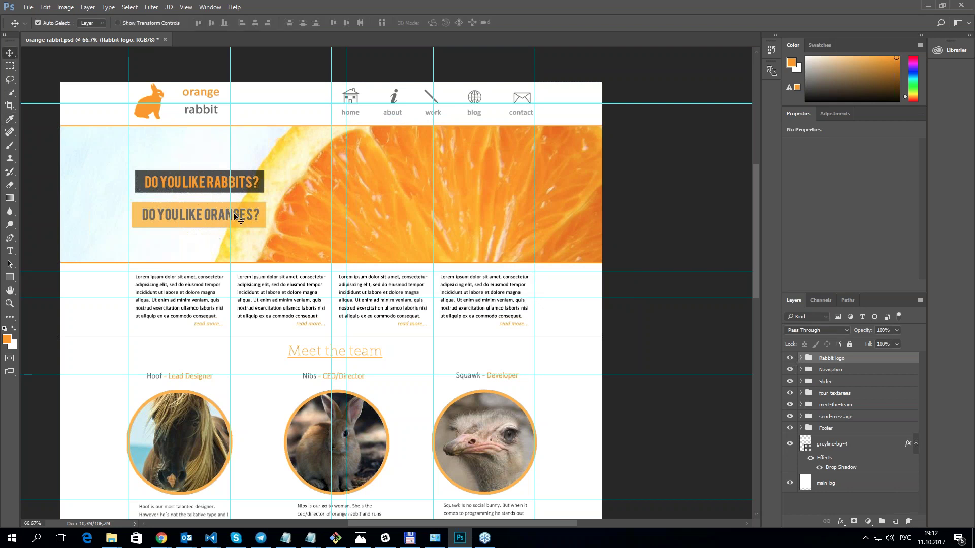
click(264, 219)
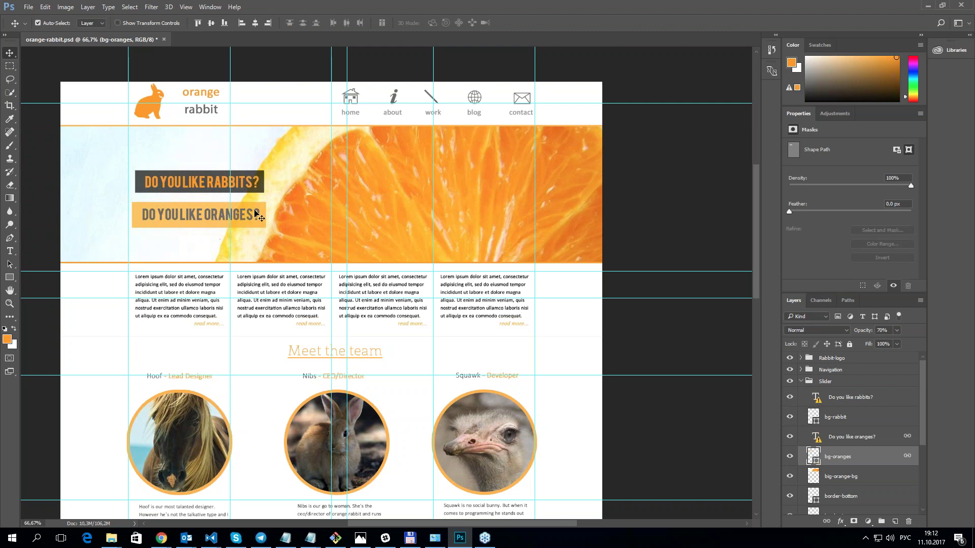
right_click(11, 53)
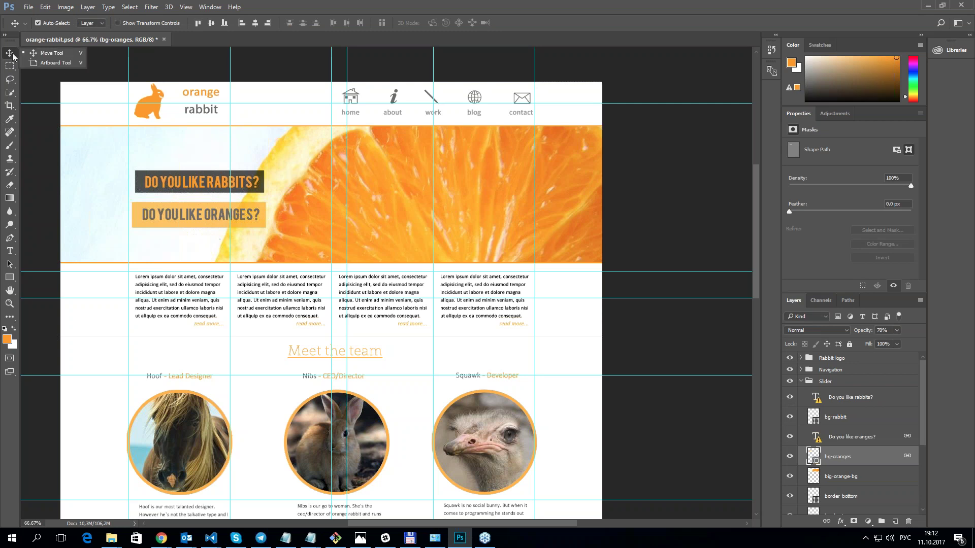
click(50, 53)
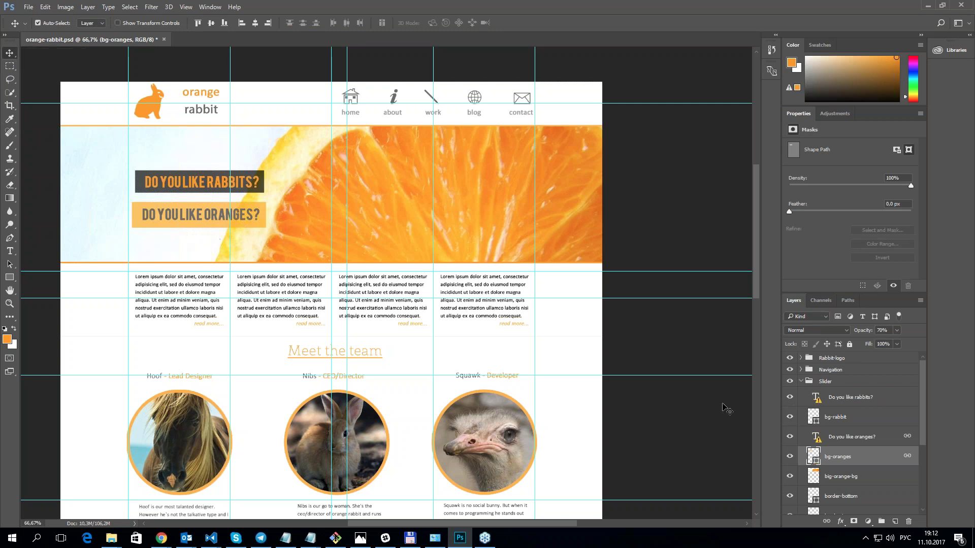
Step: Scroll through the Layers panel to review the page's layer groups
scroll(856, 462, down, 1)
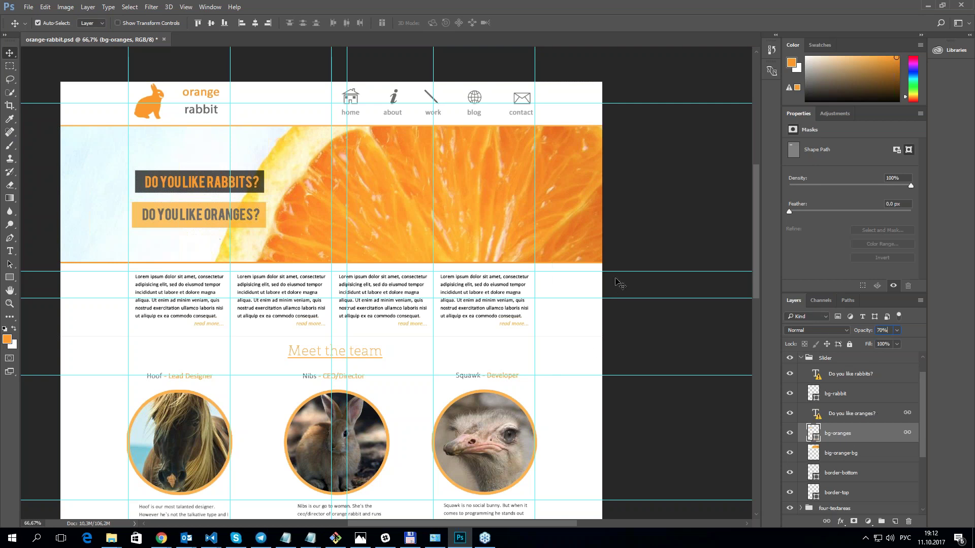
scroll(750, 213, down, 2)
scroll(753, 218, down, 1)
scroll(754, 231, down, 1)
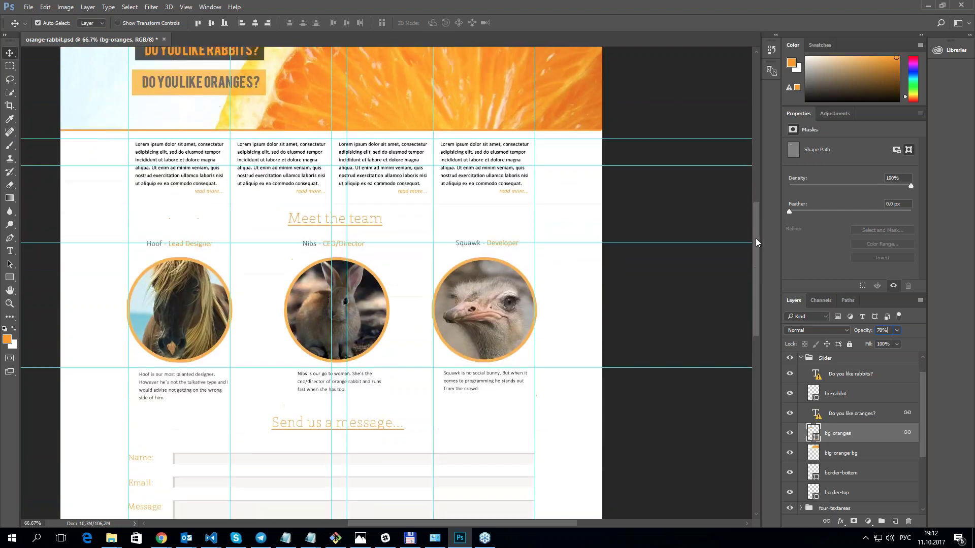
scroll(755, 239, down, 1)
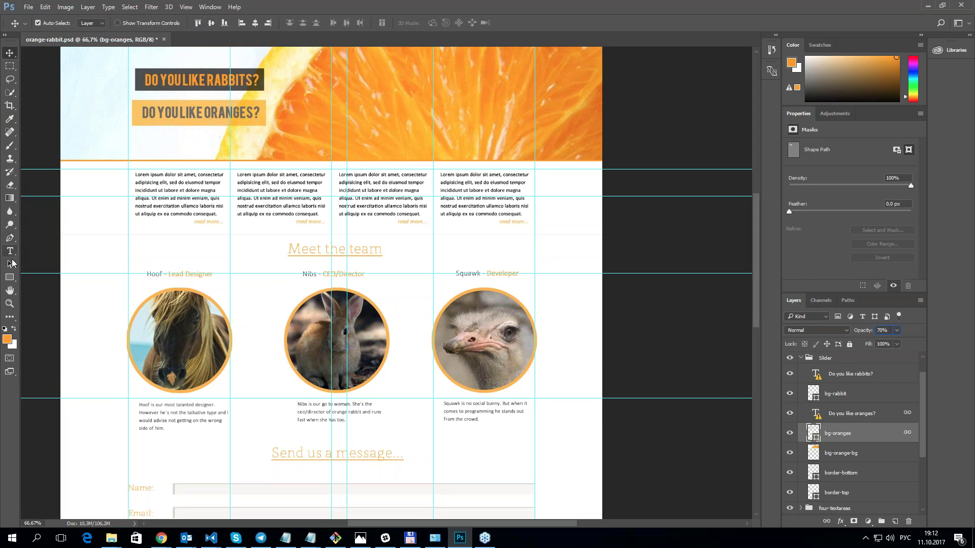
drag(924, 405, 924, 449)
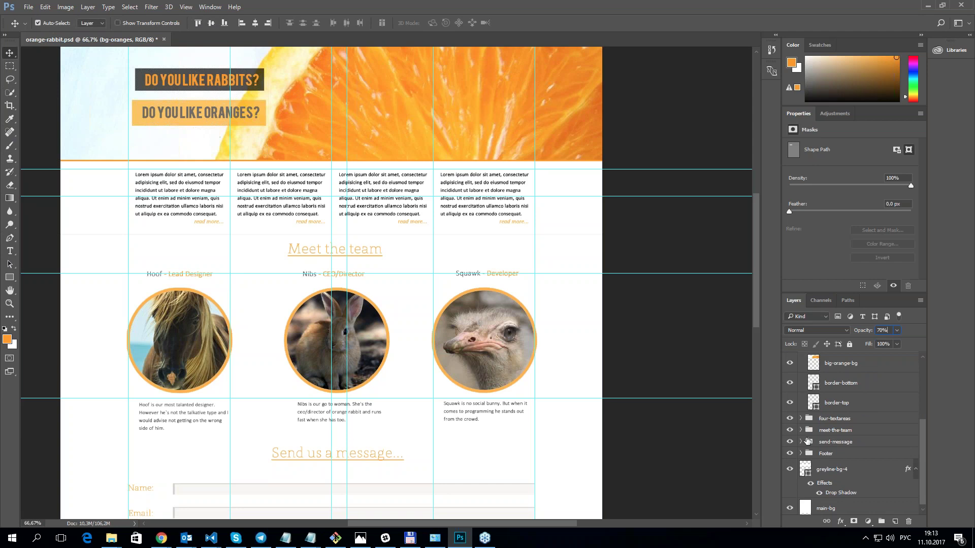
scroll(808, 435, up, 3)
scroll(807, 435, up, 2)
scroll(831, 398, down, 2)
scroll(830, 401, down, 3)
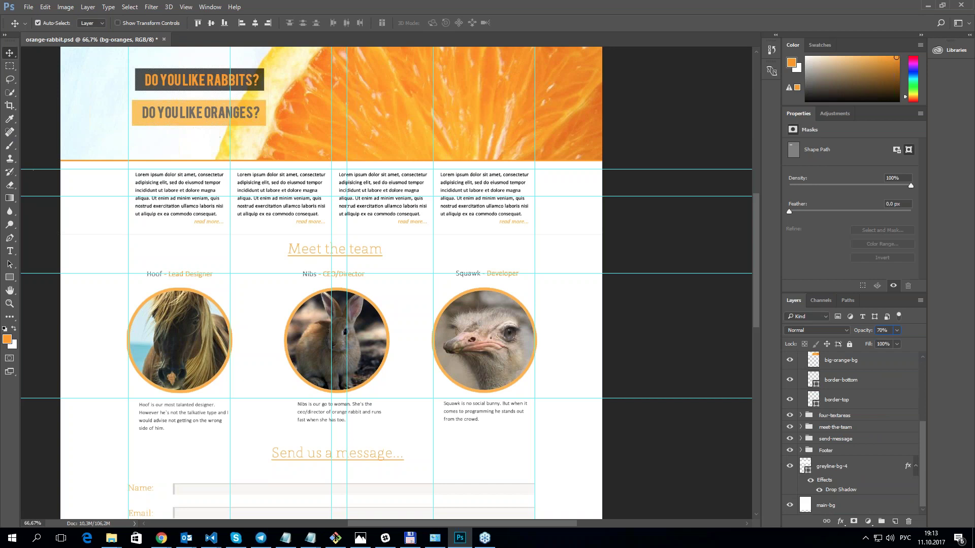
Step: Measure the first lorem text column with the Ruler tool, about 302 px
click(9, 122)
right_click(10, 121)
click(51, 147)
drag(128, 202, 231, 203)
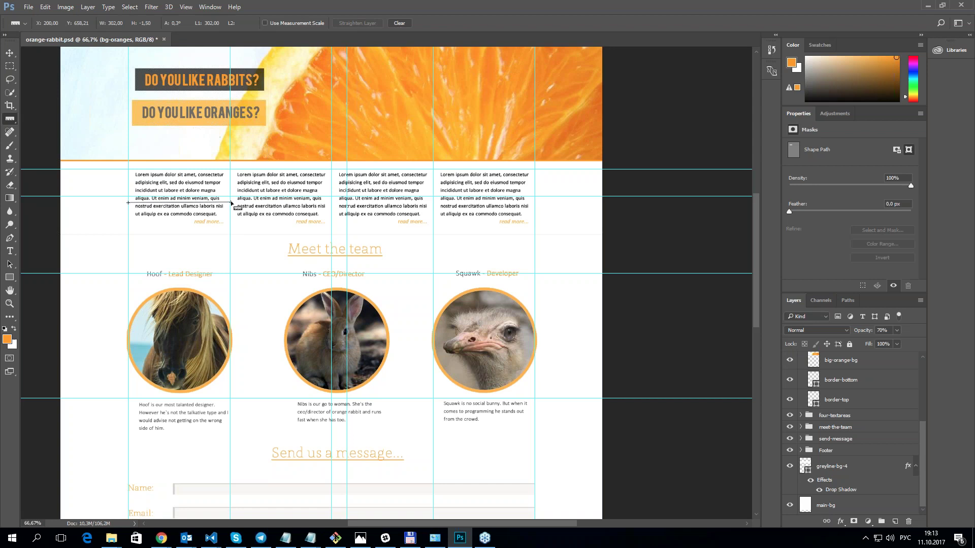
Step: Measure the last text column and the full page width along the top
drag(535, 206, 433, 207)
scroll(429, 228, up, 2)
scroll(429, 229, up, 2)
scroll(429, 228, up, 1)
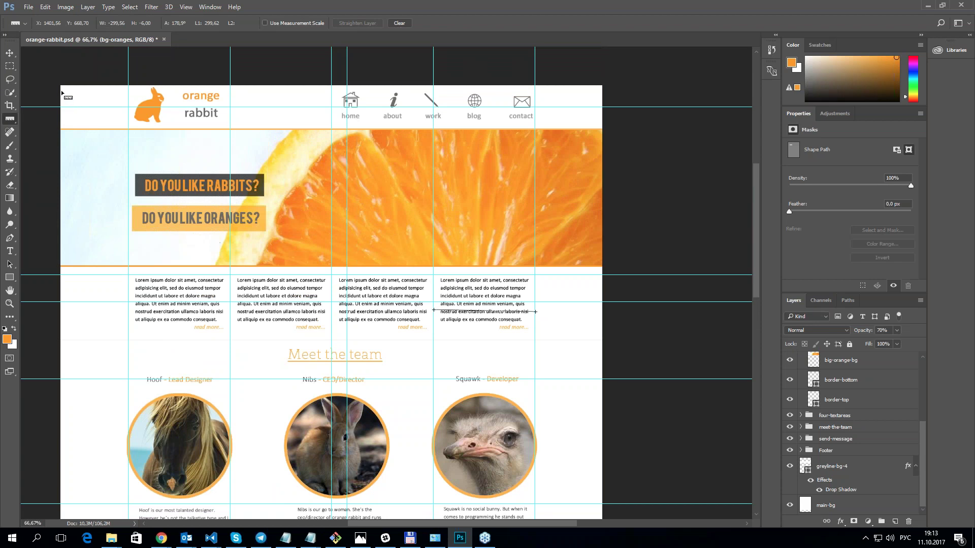
drag(60, 94, 604, 91)
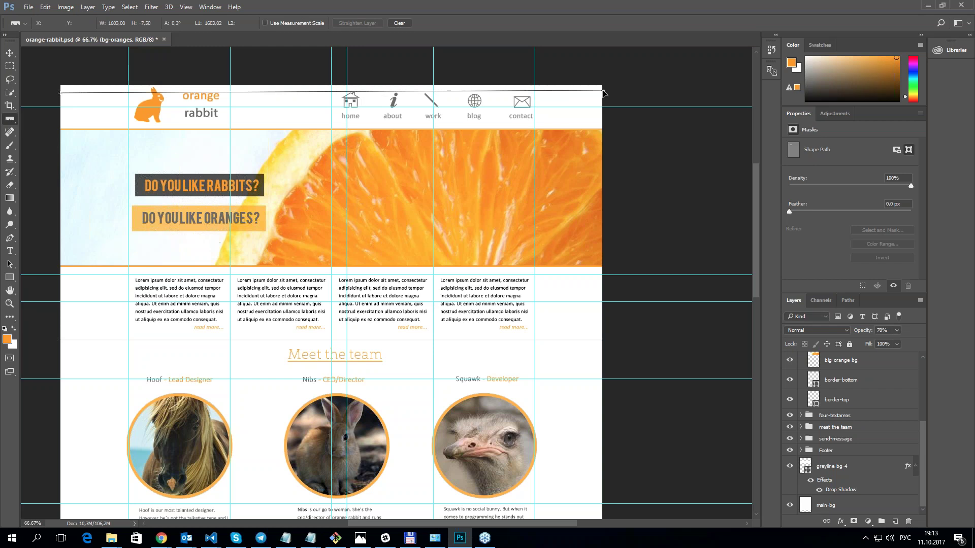
Step: Measure the content width between the outer column guides
scroll(455, 213, down, 1)
scroll(455, 213, up, 1)
scroll(392, 173, down, 1)
scroll(392, 177, down, 1)
scroll(396, 180, down, 1)
scroll(401, 184, down, 1)
scroll(406, 189, down, 2)
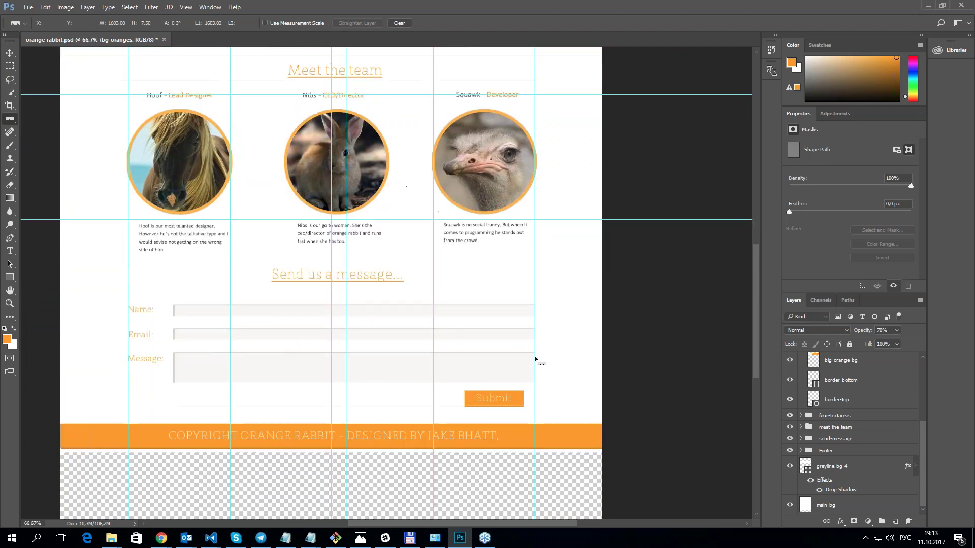
scroll(538, 359, up, 1)
scroll(537, 359, up, 2)
scroll(528, 358, up, 3)
scroll(527, 357, up, 1)
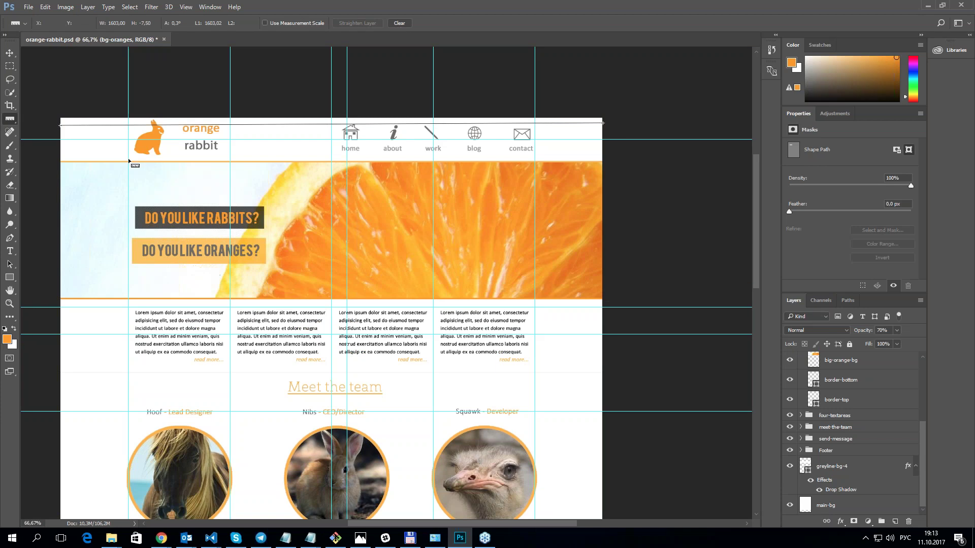
drag(128, 160, 536, 155)
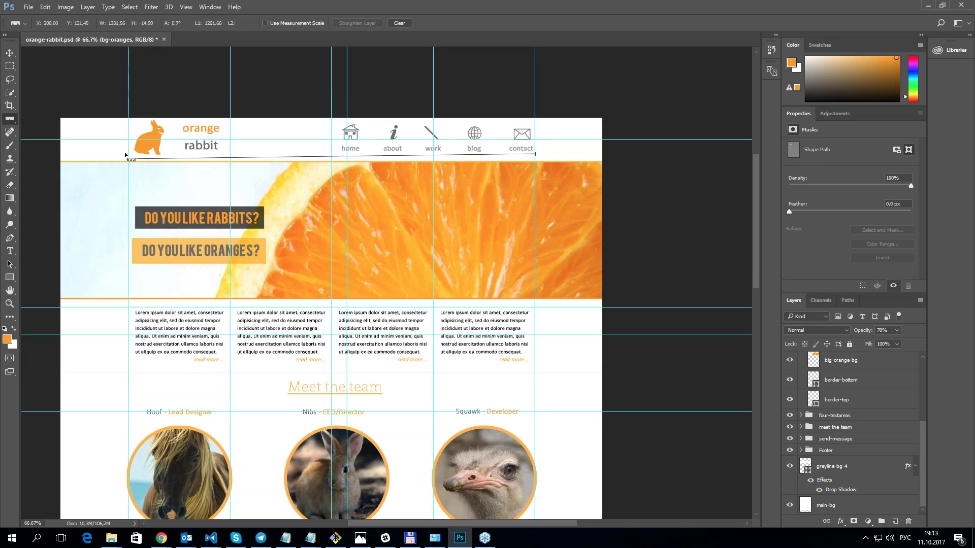
Step: Measure the header's full page width, the contact-to-edge gap and the content width
scroll(531, 203, down, 1)
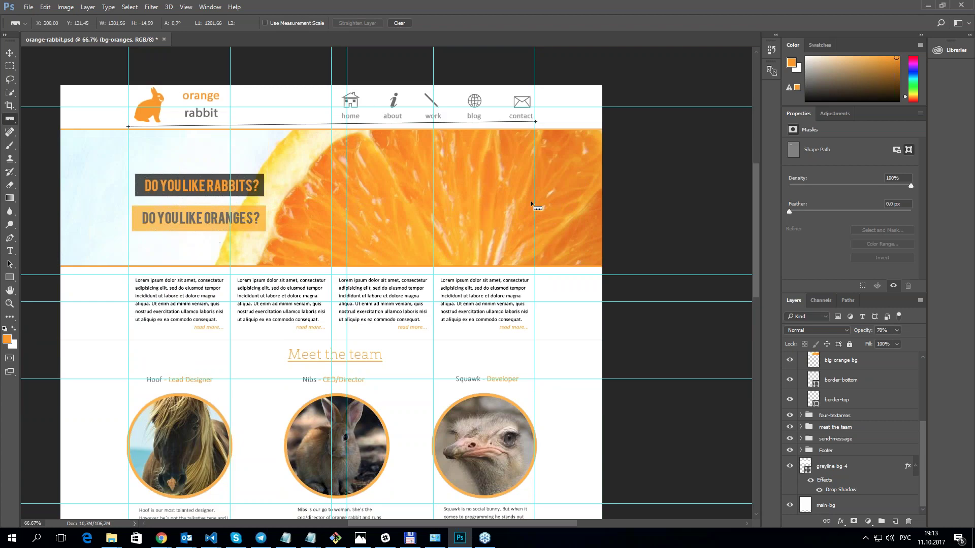
scroll(531, 203, up, 1)
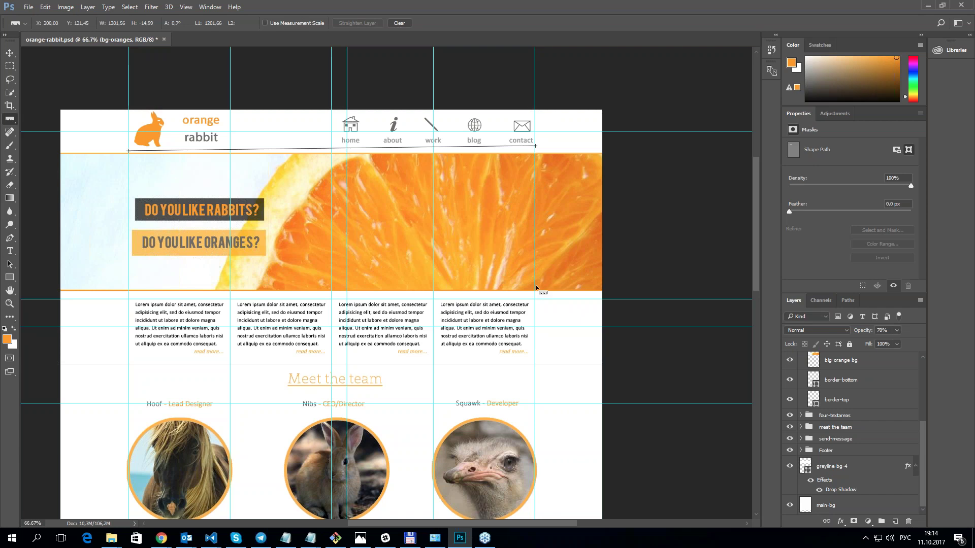
scroll(254, 241, down, 1)
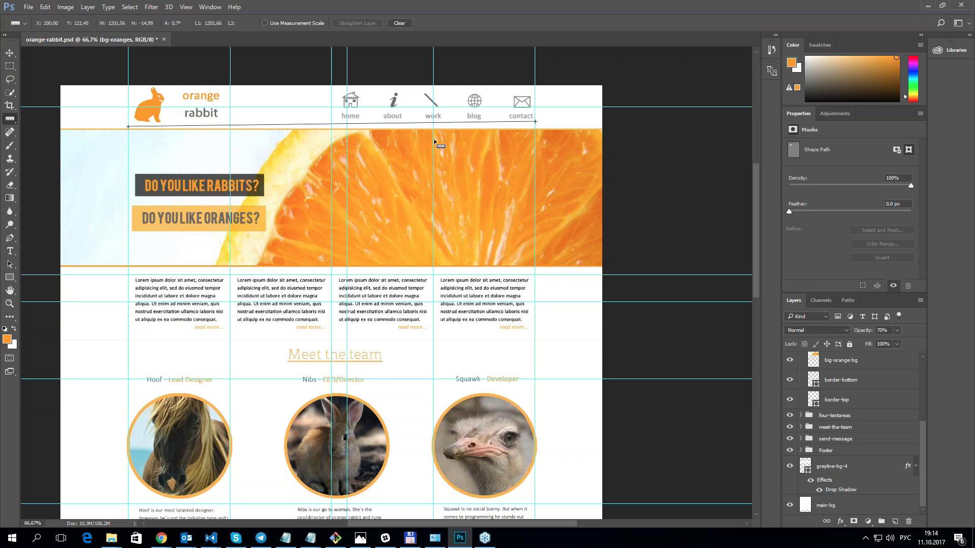
scroll(508, 139, up, 1)
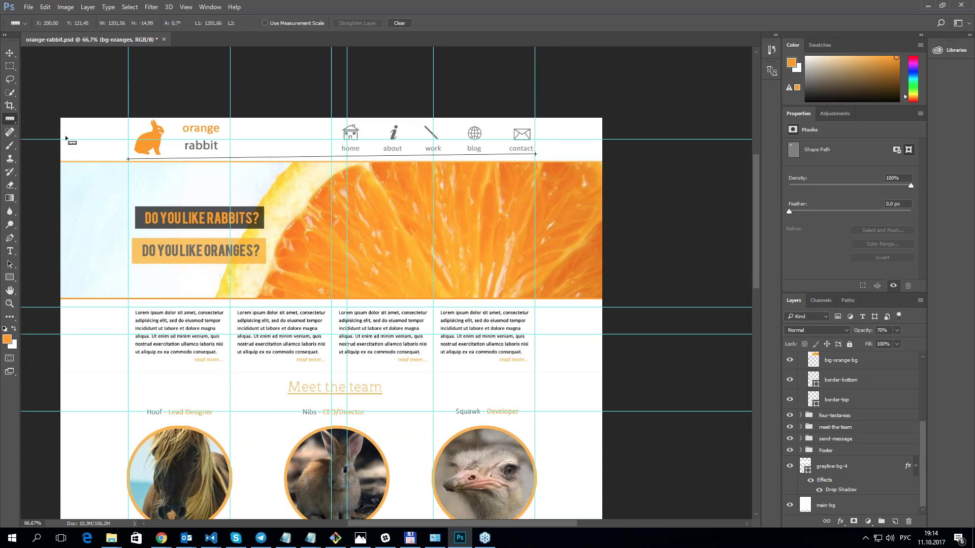
drag(60, 136, 602, 127)
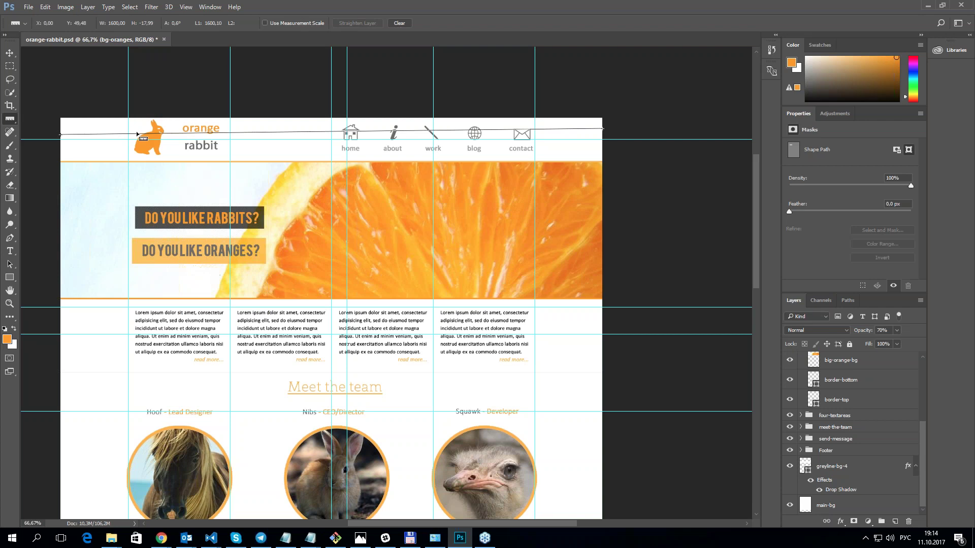
drag(536, 148, 603, 149)
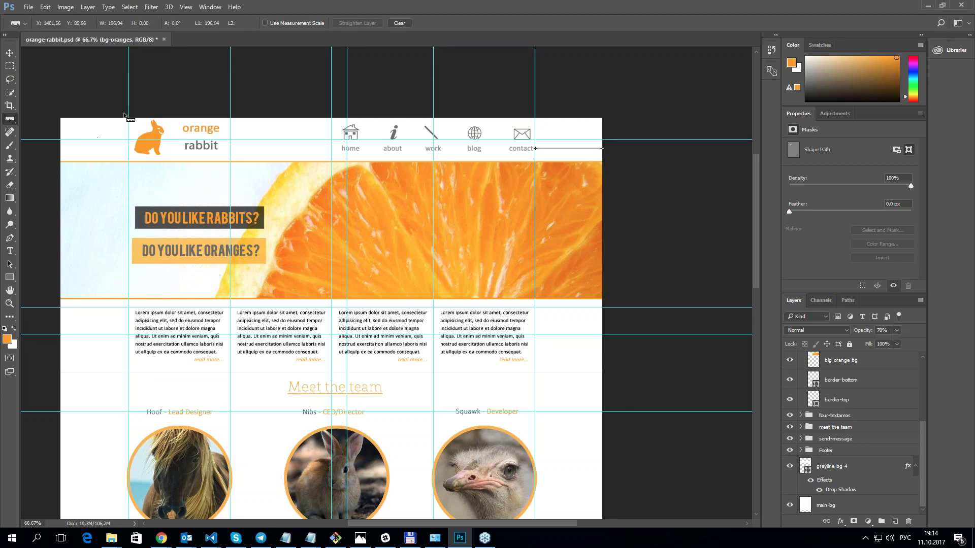
drag(128, 120, 535, 120)
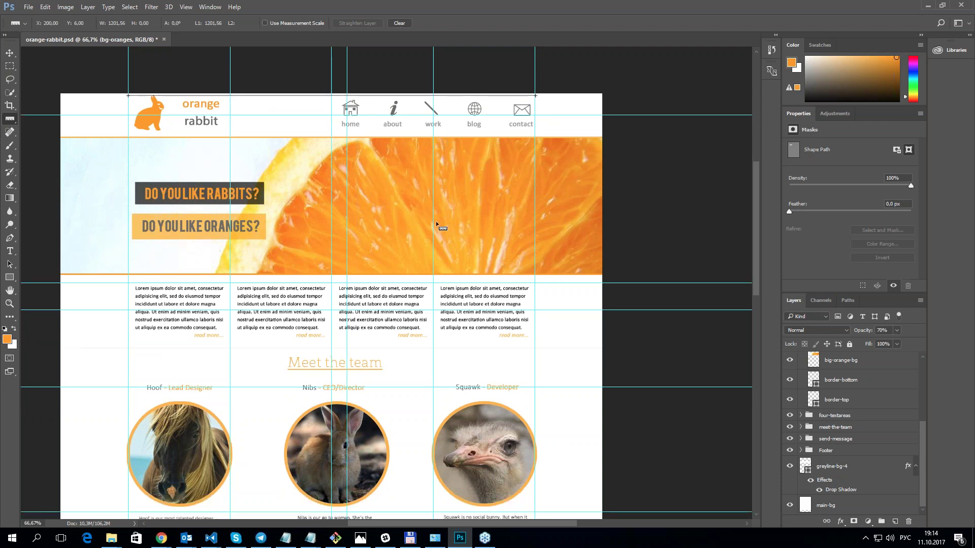
Step: Measure the content width between the column guides further down the page
scroll(442, 223, down, 5)
scroll(401, 233, down, 3)
scroll(391, 238, up, 2)
scroll(391, 238, up, 2)
scroll(386, 237, down, 2)
scroll(382, 240, down, 2)
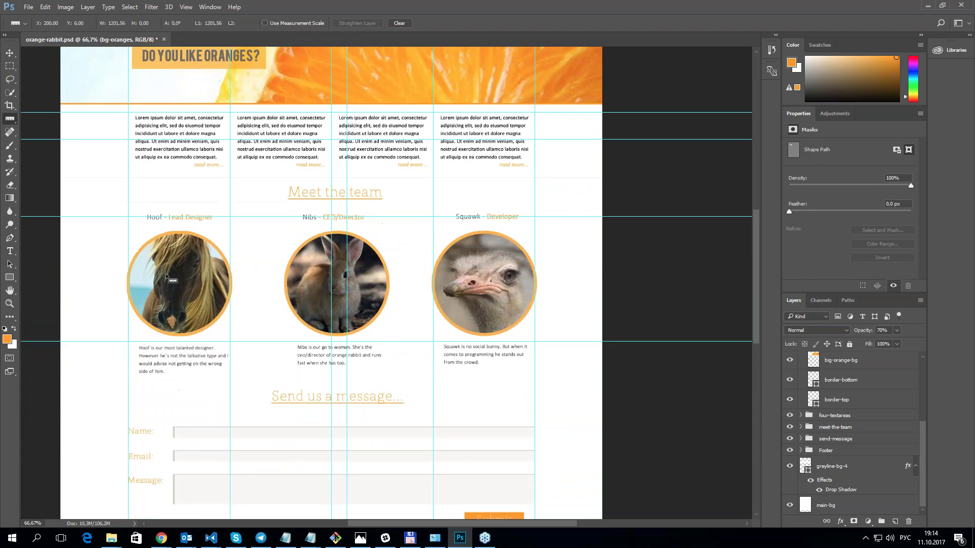
drag(128, 282, 536, 284)
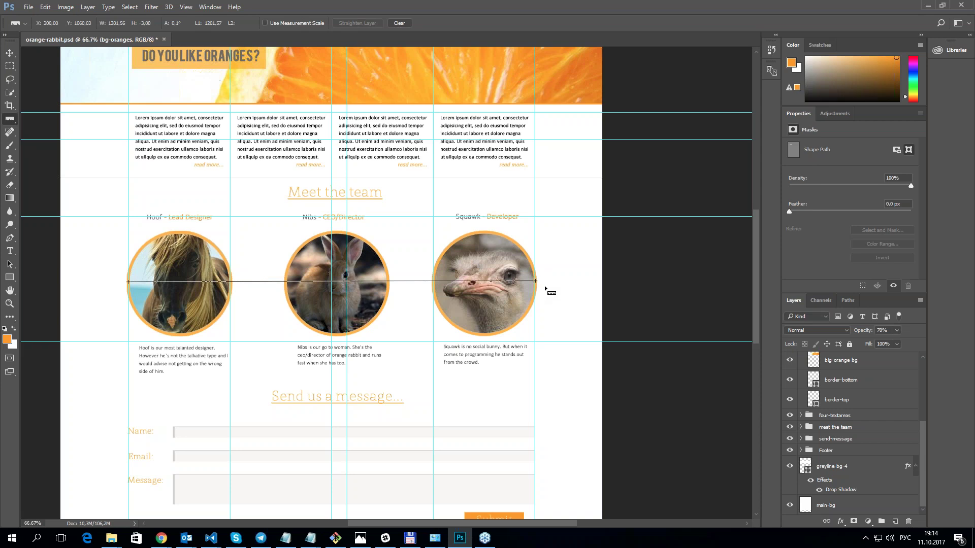
Step: Measure the full page width again and the banner's content width between the guides
scroll(544, 293, down, 1)
scroll(544, 293, down, 3)
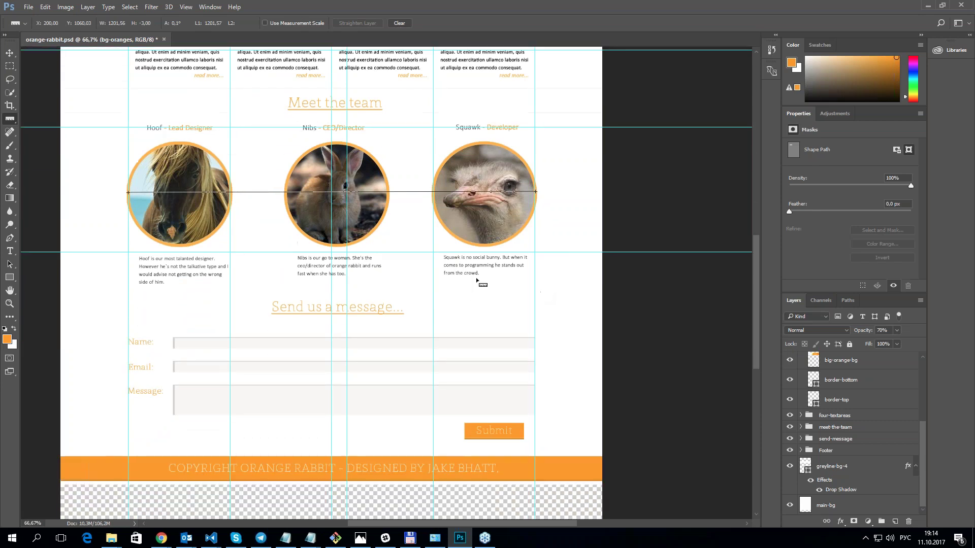
scroll(469, 279, down, 1)
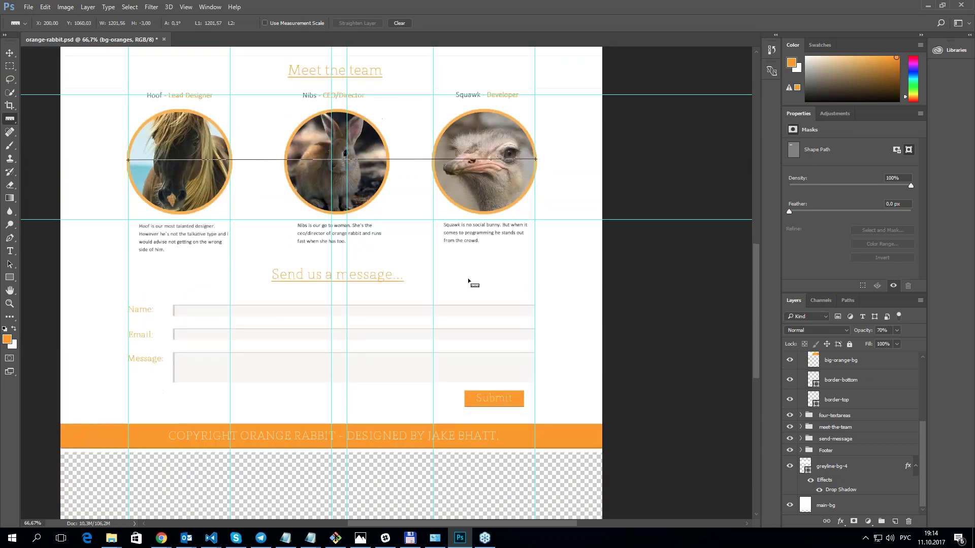
scroll(468, 280, down, 2)
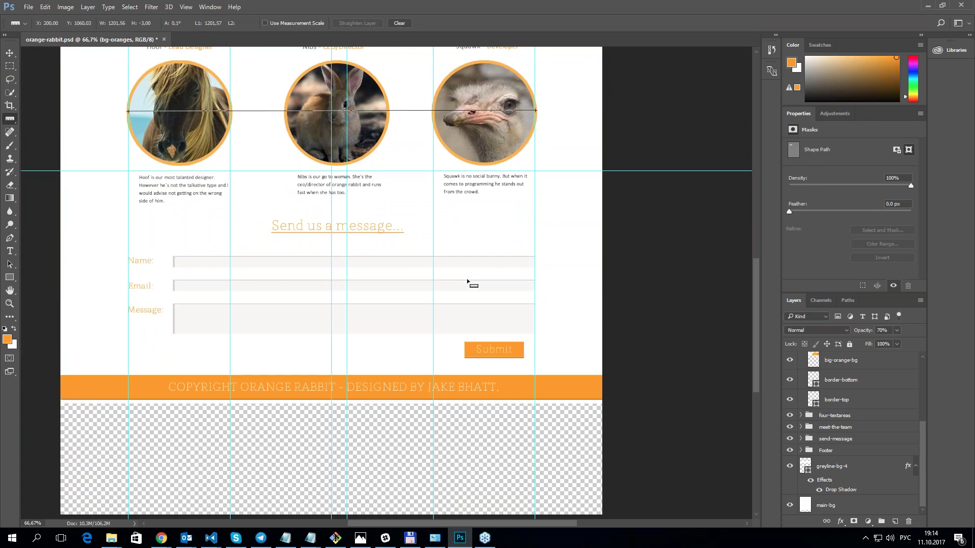
scroll(467, 281, up, 3)
scroll(468, 281, up, 1)
scroll(468, 281, up, 2)
scroll(468, 281, up, 3)
scroll(468, 281, up, 3)
mouse_move(60, 145)
mouse_down()
mouse_move(193, 163)
mouse_move(602, 146)
mouse_up()
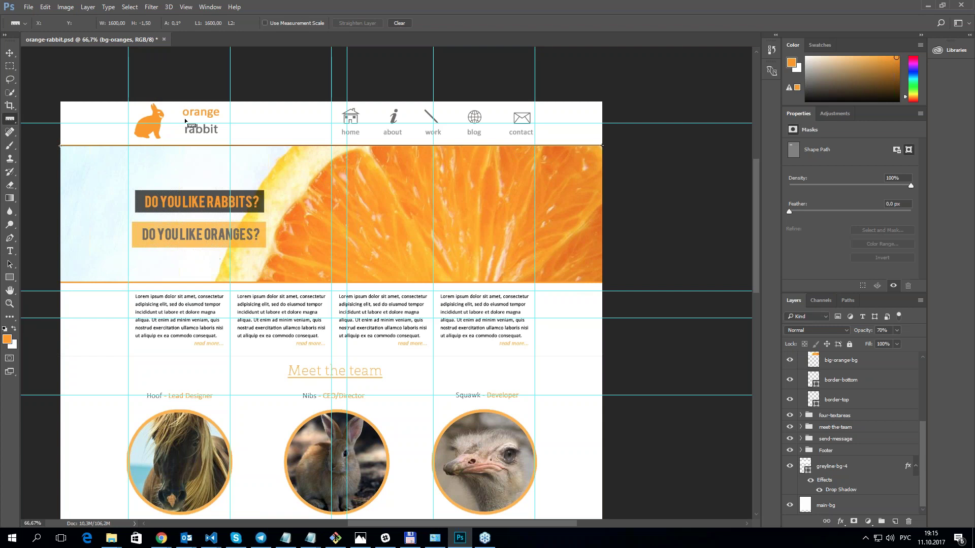
mouse_move(128, 176)
mouse_down()
mouse_move(536, 190)
mouse_move(535, 174)
mouse_up()
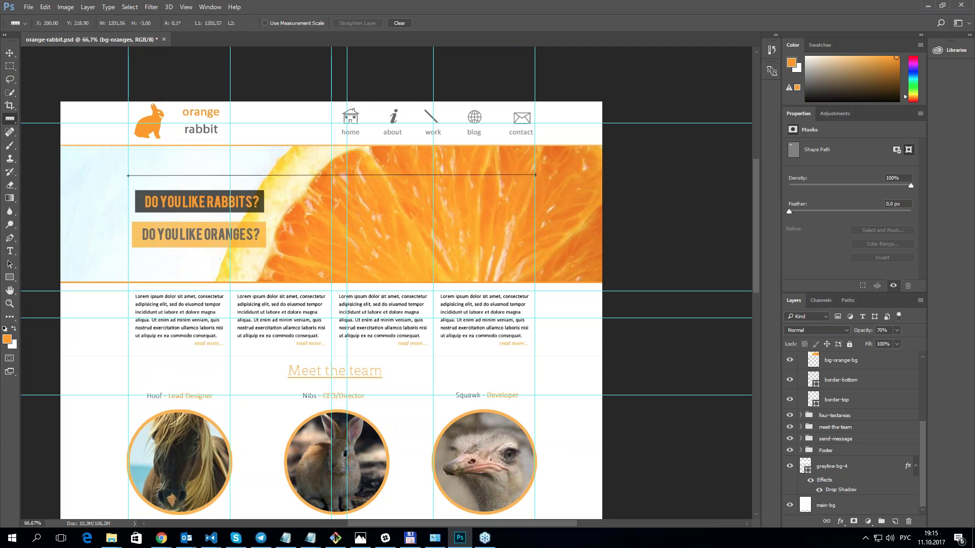
Step: Measure another content-width span, then the horse portrait at about 302 px
scroll(535, 174, down, 3)
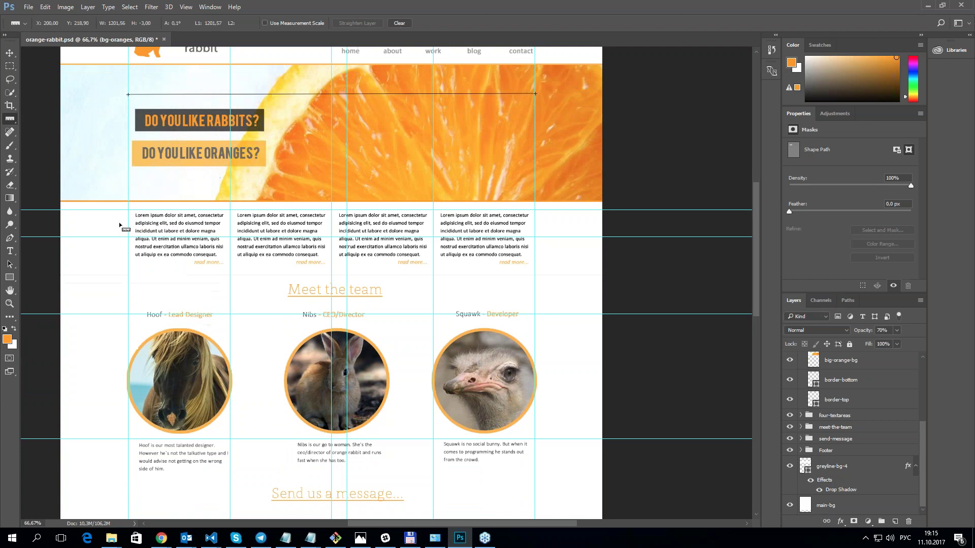
drag(128, 227, 535, 224)
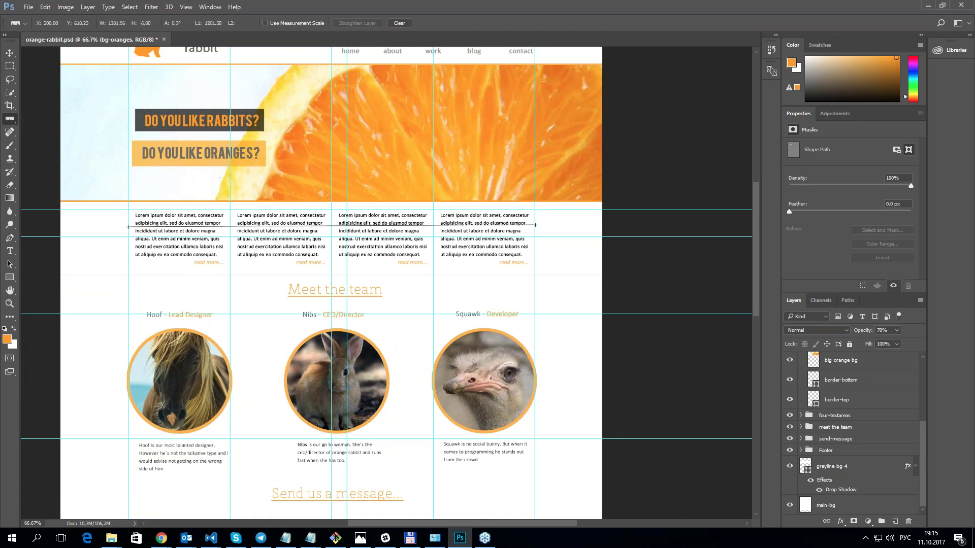
scroll(236, 228, down, 2)
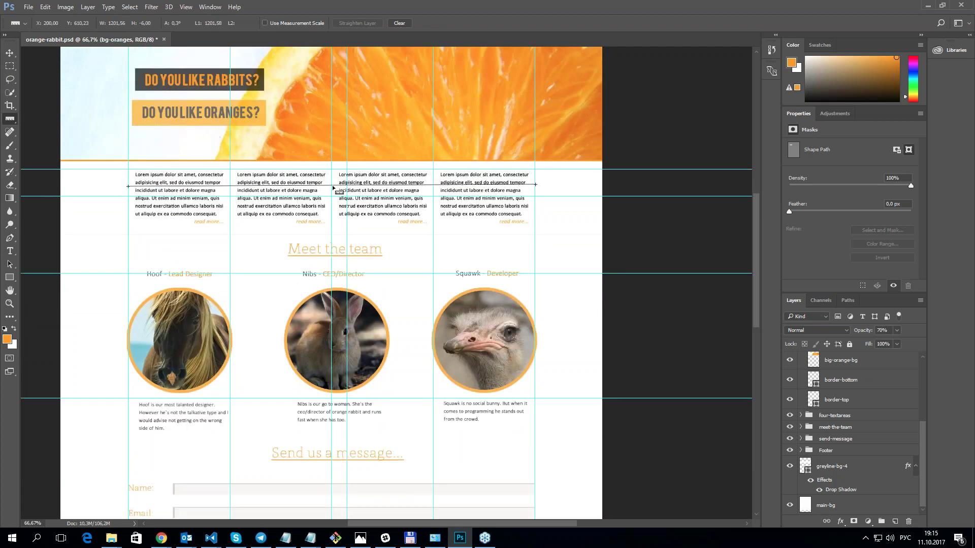
scroll(502, 183, down, 1)
scroll(505, 200, up, 1)
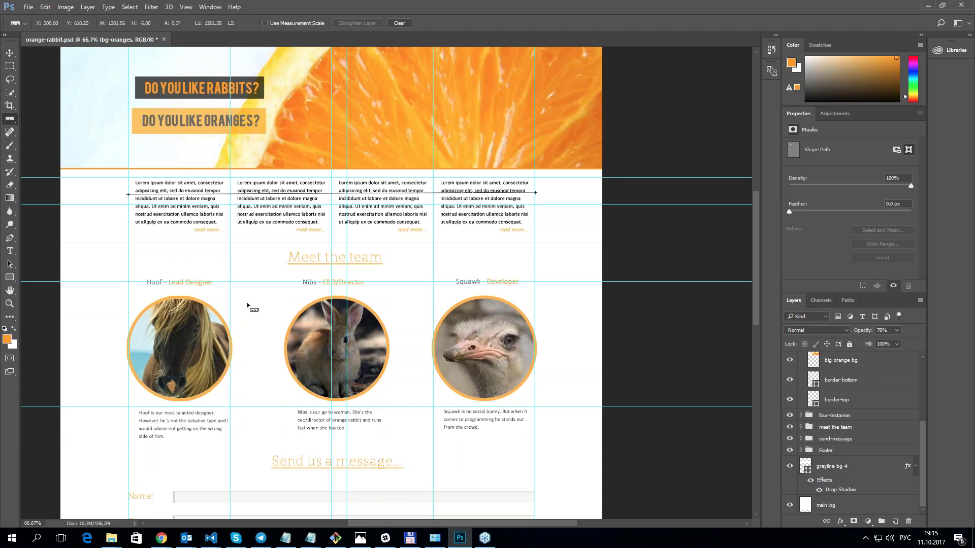
scroll(249, 306, down, 2)
scroll(250, 305, down, 2)
mouse_move(128, 251)
mouse_down()
mouse_move(251, 252)
mouse_move(230, 254)
mouse_up()
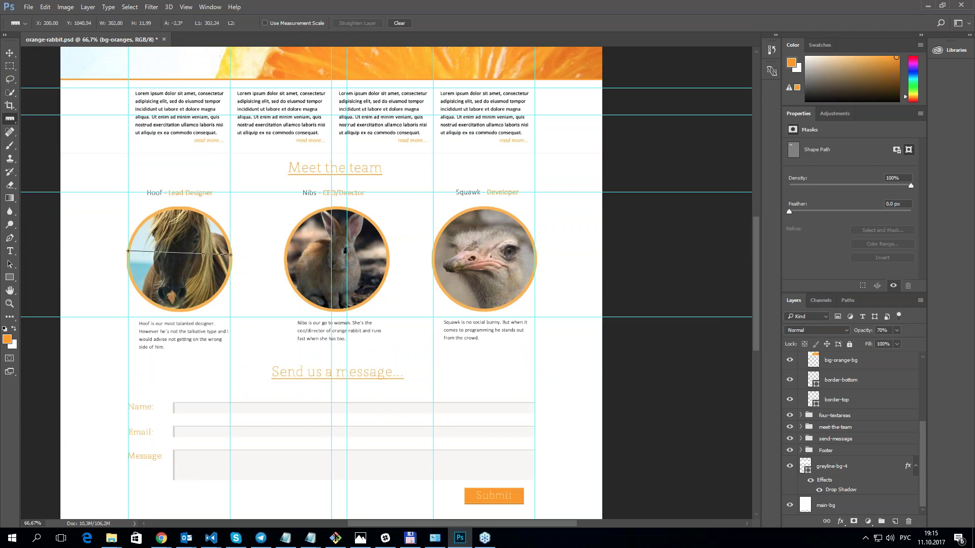
scroll(231, 279, up, 1)
Step: Zoom to 200% on the horse portrait and re-measure the circle's width
key(z)
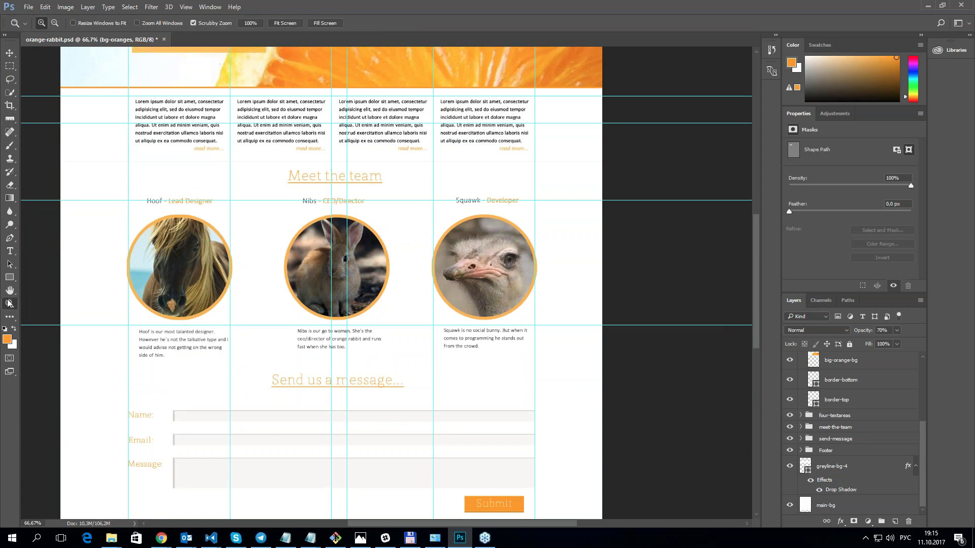
click(202, 268)
click(203, 269)
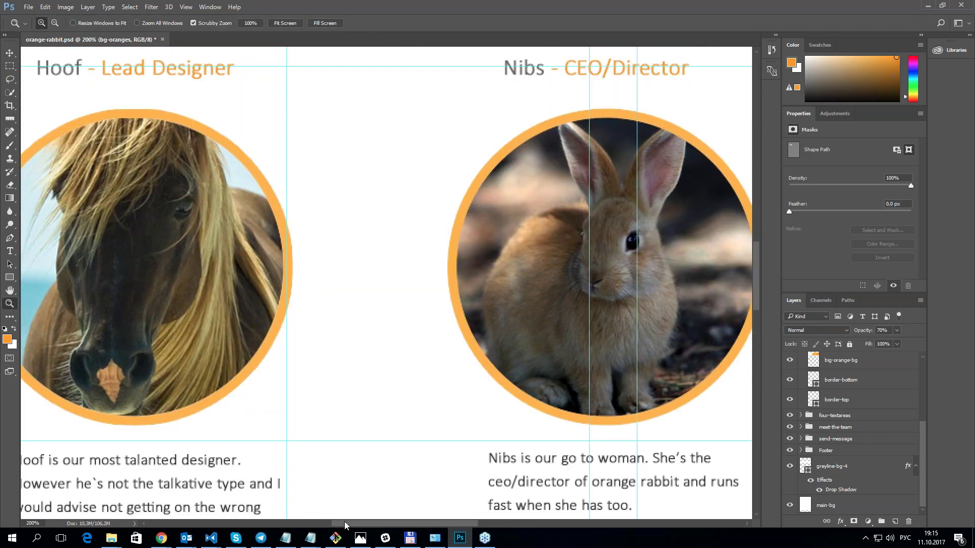
scroll(327, 511, left, 5)
scroll(301, 503, right, 3)
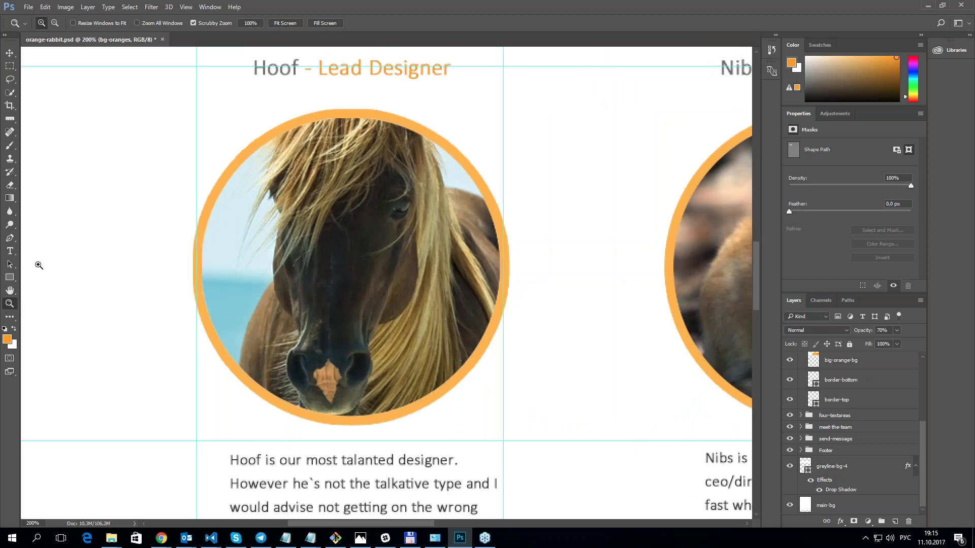
click(10, 119)
mouse_move(193, 261)
mouse_down()
mouse_move(469, 250)
mouse_move(511, 262)
mouse_up()
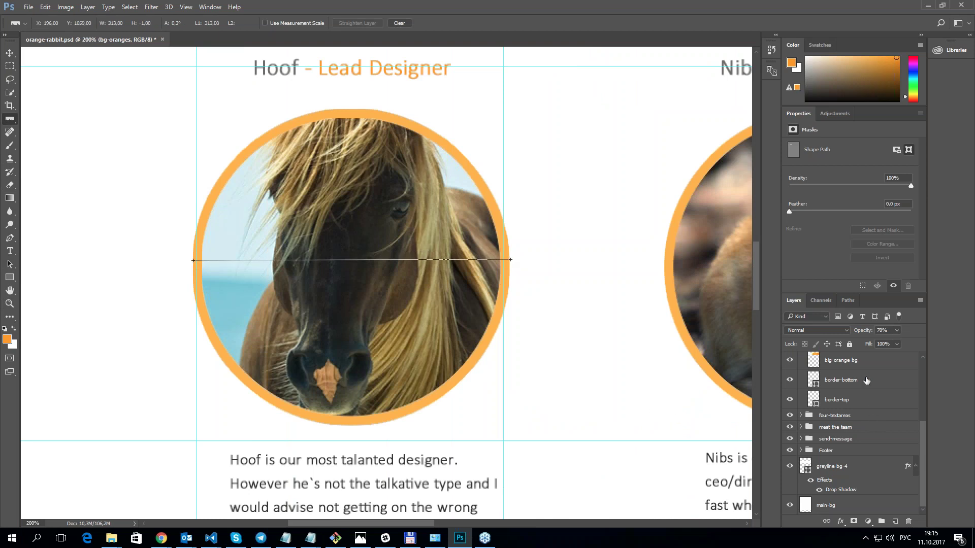
scroll(869, 395, up, 1)
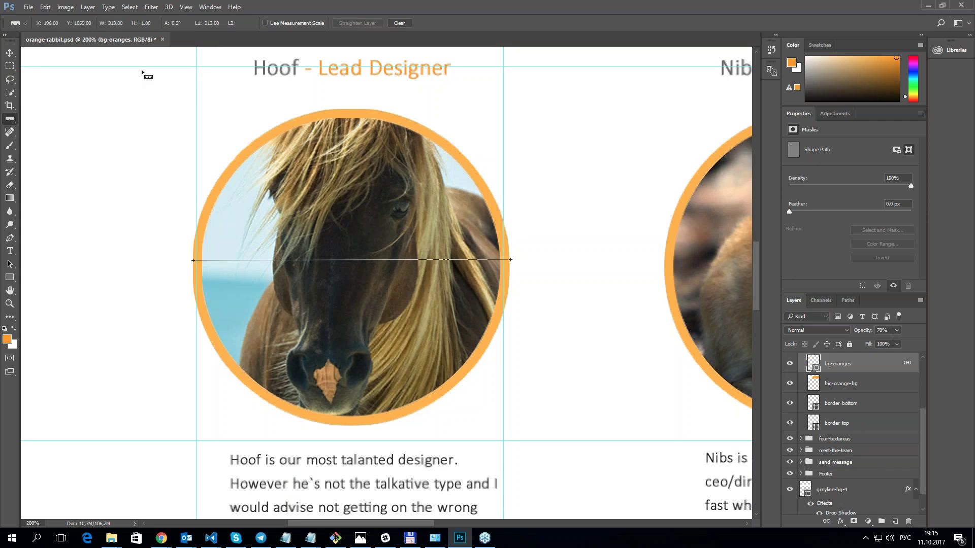
Step: Auto-select the horse image's Layer 7 in meet-hoof and toggle its visibility
click(9, 53)
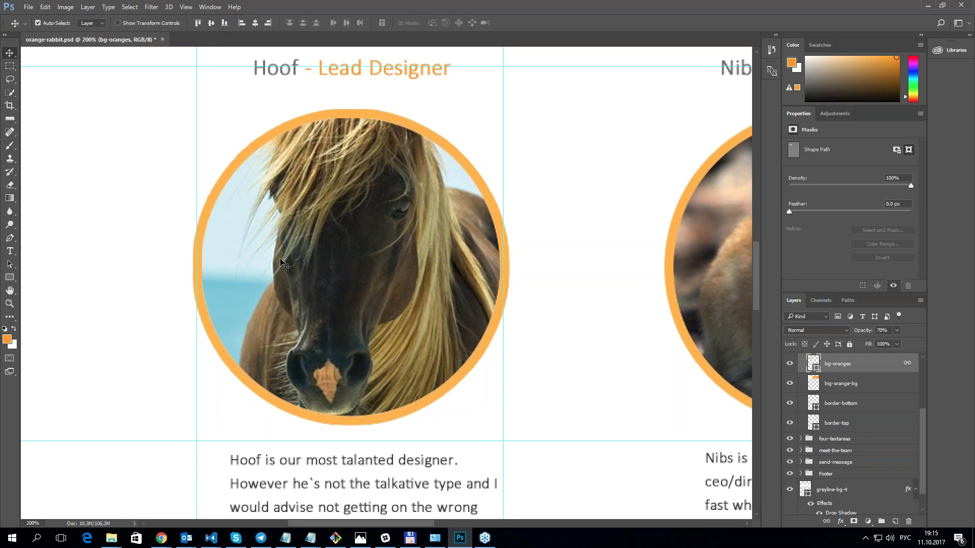
click(320, 264)
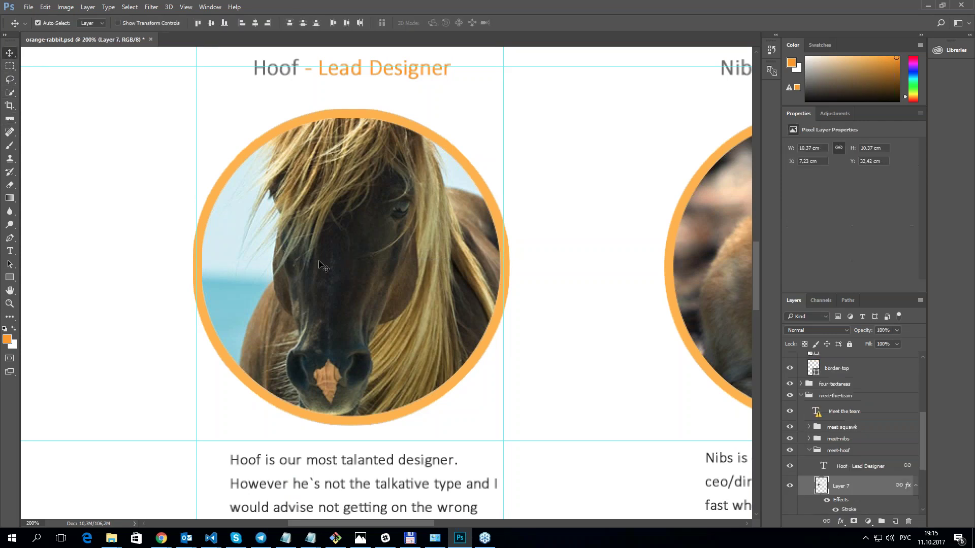
click(790, 486)
mouse_move(754, 287)
mouse_down()
mouse_move(755, 182)
mouse_move(758, 289)
mouse_up()
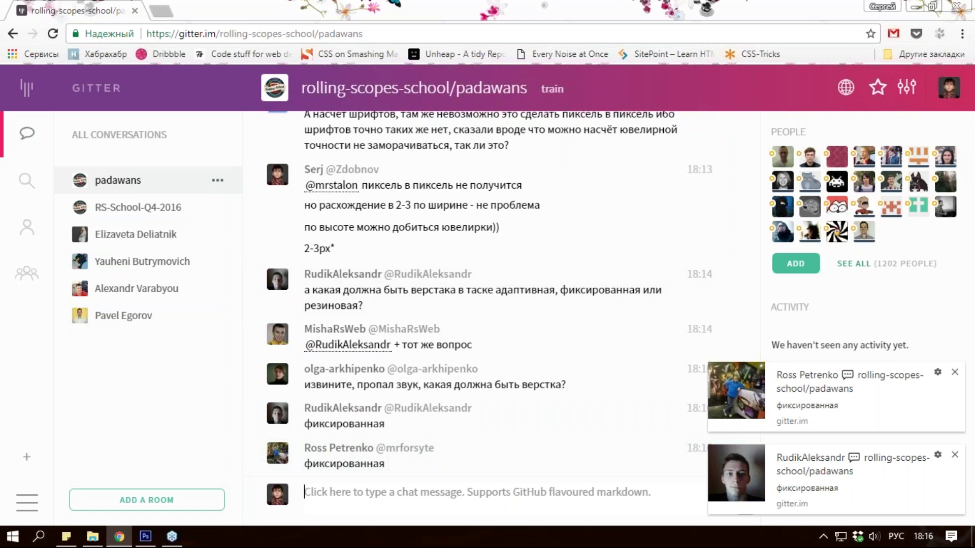
Step: Open a new Chrome tab beside the Gitter padawans chat, then return to Photoshop
click(162, 11)
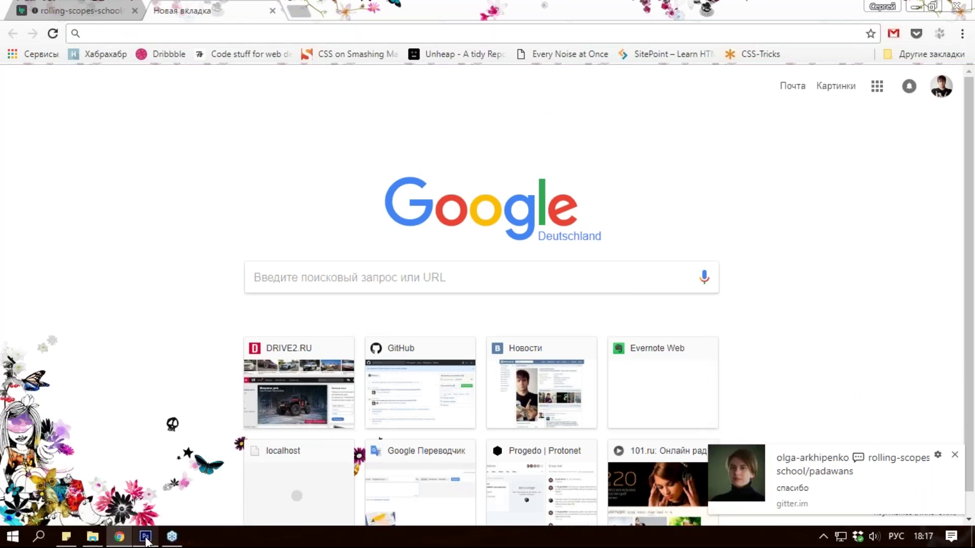
click(146, 538)
Step: Scroll down to the team section and zoom in and out on the horse portrait
scroll(552, 234, down, 4)
scroll(552, 234, up, 3)
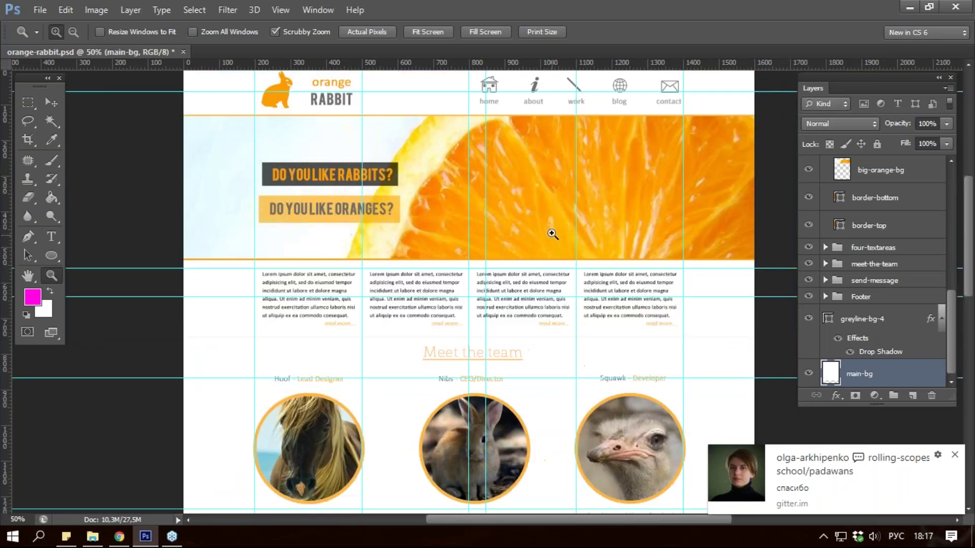
scroll(589, 293, up, 1)
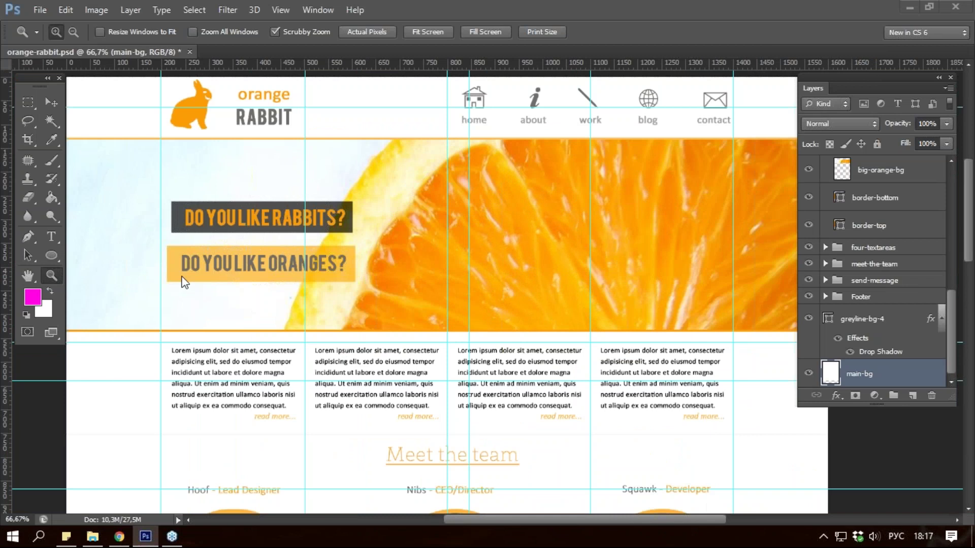
scroll(184, 282, down, 2)
scroll(184, 285, down, 4)
scroll(172, 258, down, 1)
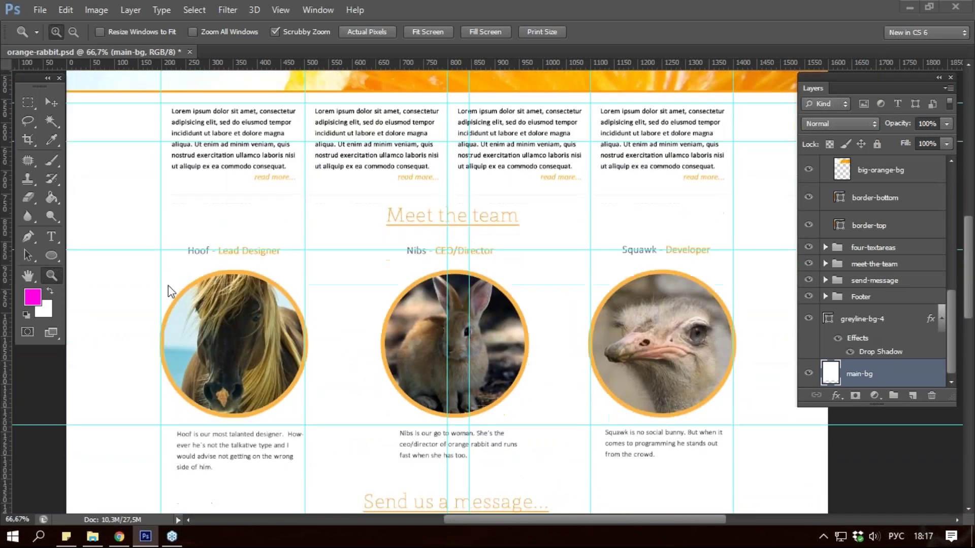
click(147, 368)
click(166, 344)
click(202, 191)
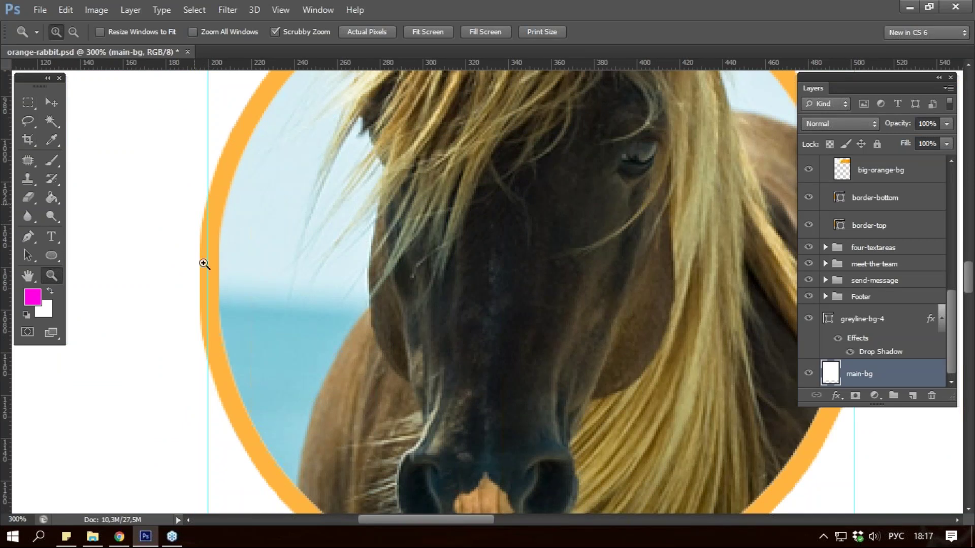
alt+click(203, 265)
alt+click(227, 249)
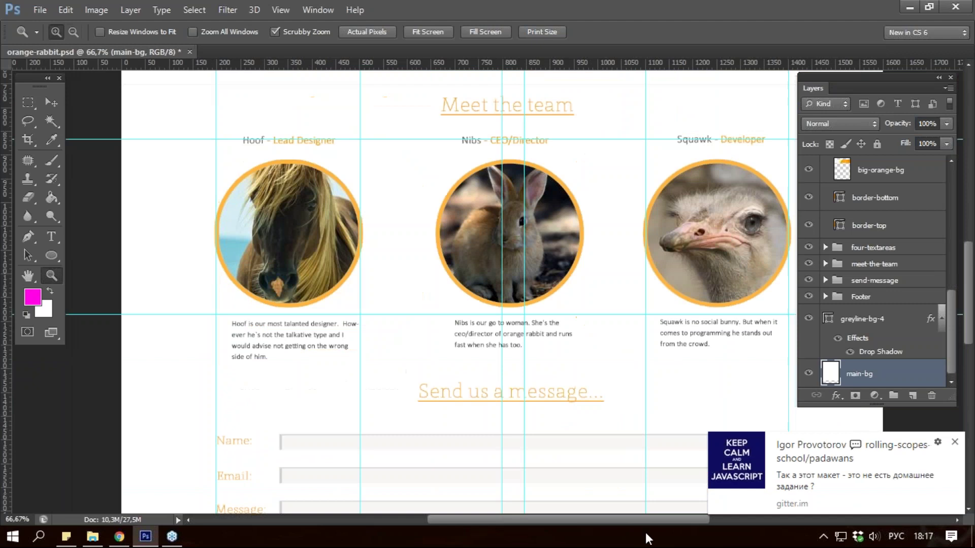
drag(635, 518, 690, 520)
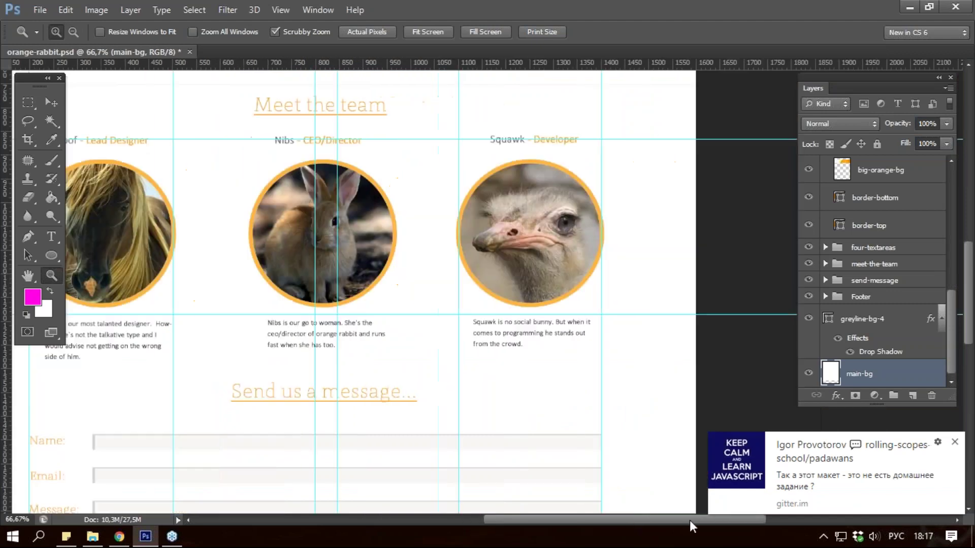
Step: Zoom into the ostrich portrait, then zoom out to show the portraits, form and footer
click(636, 232)
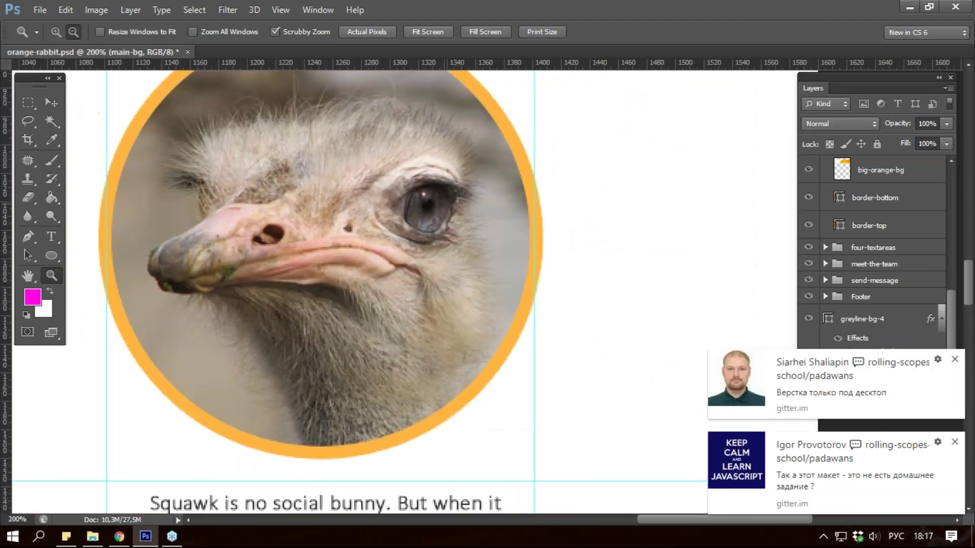
alt+click(445, 204)
key(ctrl+minus)
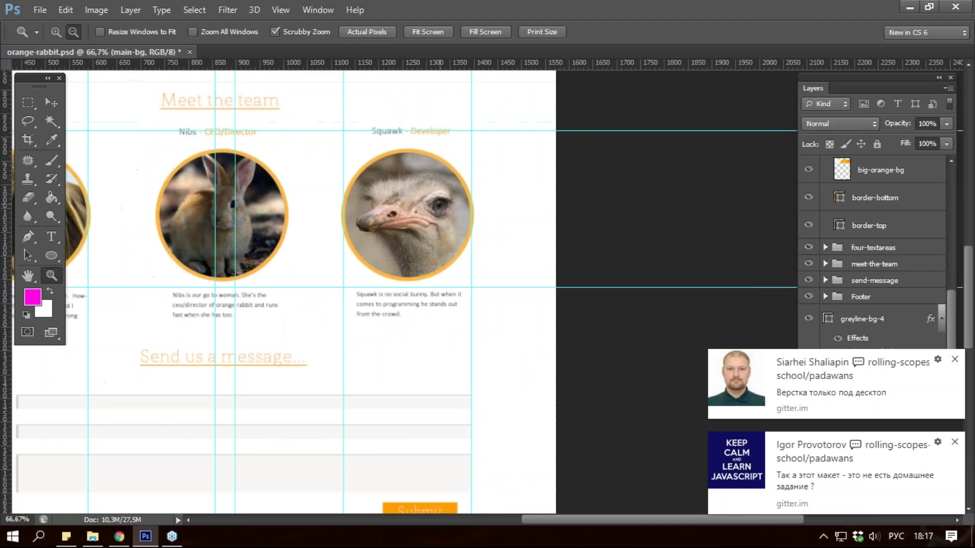
key(ctrl+minus)
drag(578, 520, 426, 520)
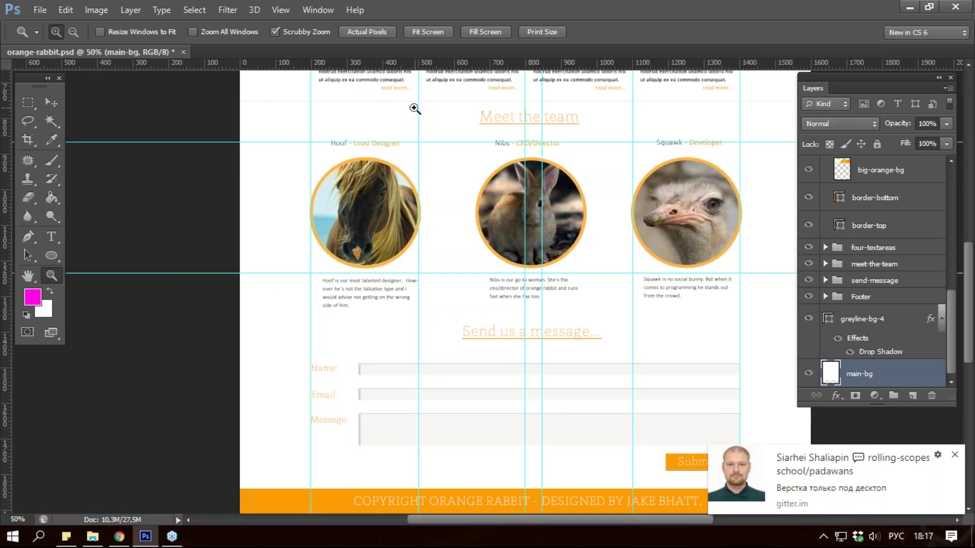
Step: Align a vertical guide with the horse circle's left edge
click(298, 208)
click(330, 211)
click(331, 212)
click(257, 212)
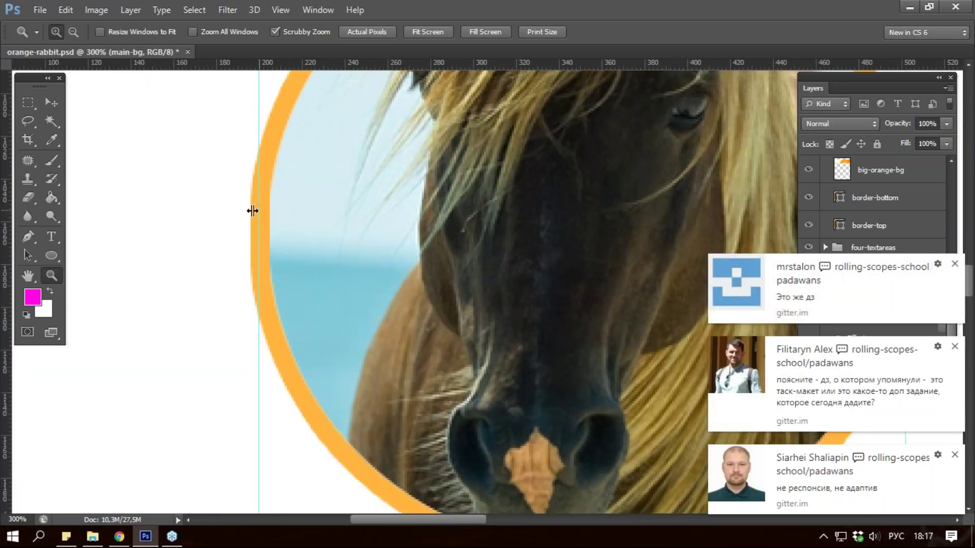
drag(253, 211, 244, 211)
Step: Align a vertical guide with the ostrich portrait circle's outer edge
key(alt)
key(ctrl+minus)
key(ctrl+minus)
key(ctrl+minus)
drag(569, 523, 736, 523)
click(470, 235)
click(446, 211)
drag(446, 211, 440, 204)
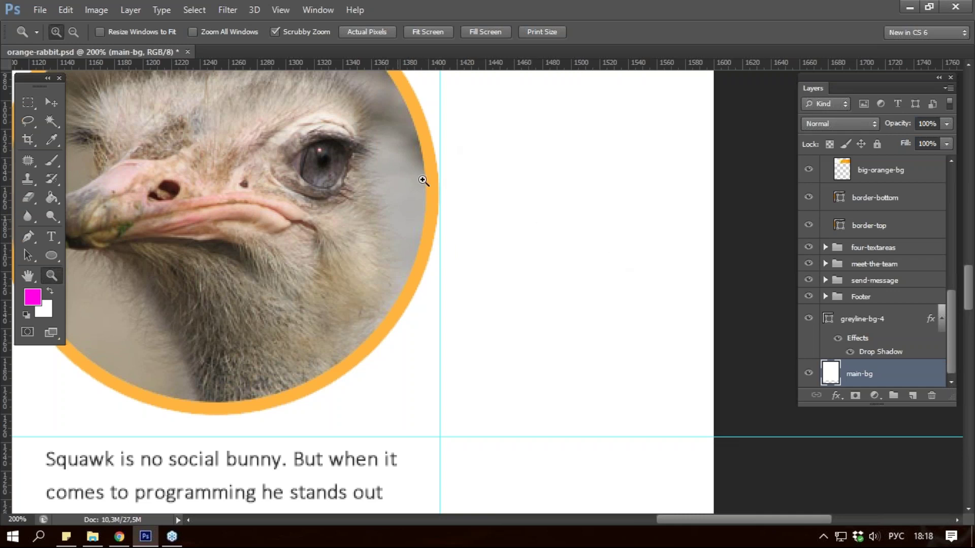
Step: Return to the page header and measure it from logo to contact, about 1212 px
scroll(438, 325, down, 3)
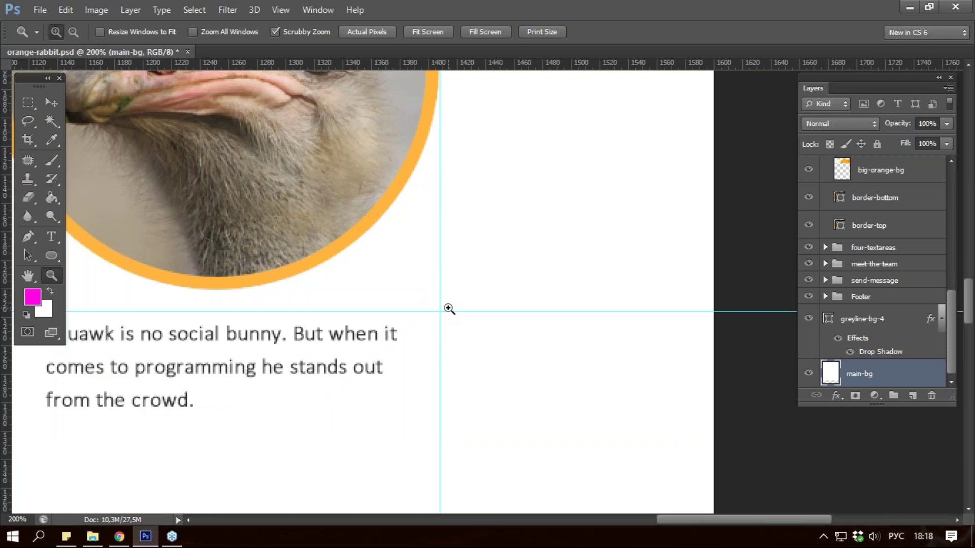
alt+click(427, 207)
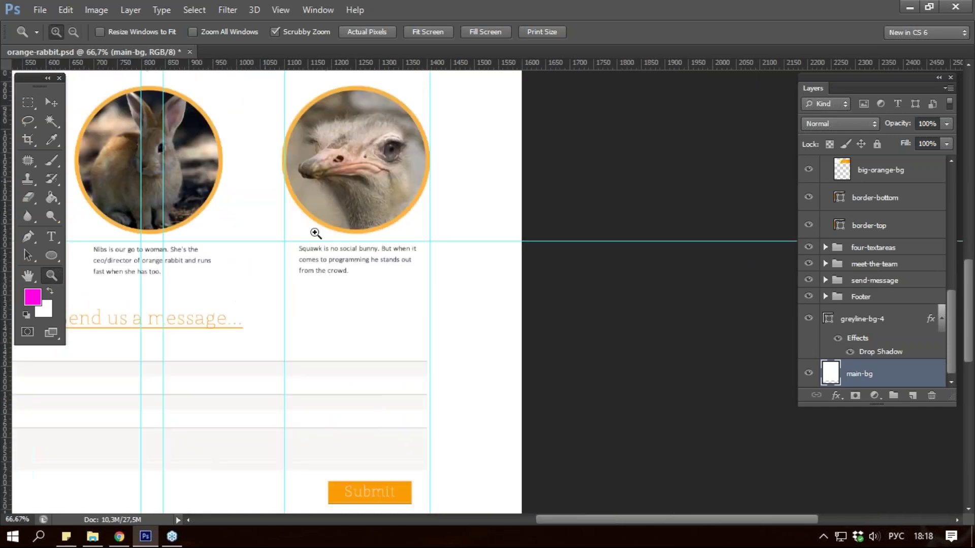
drag(596, 519, 498, 518)
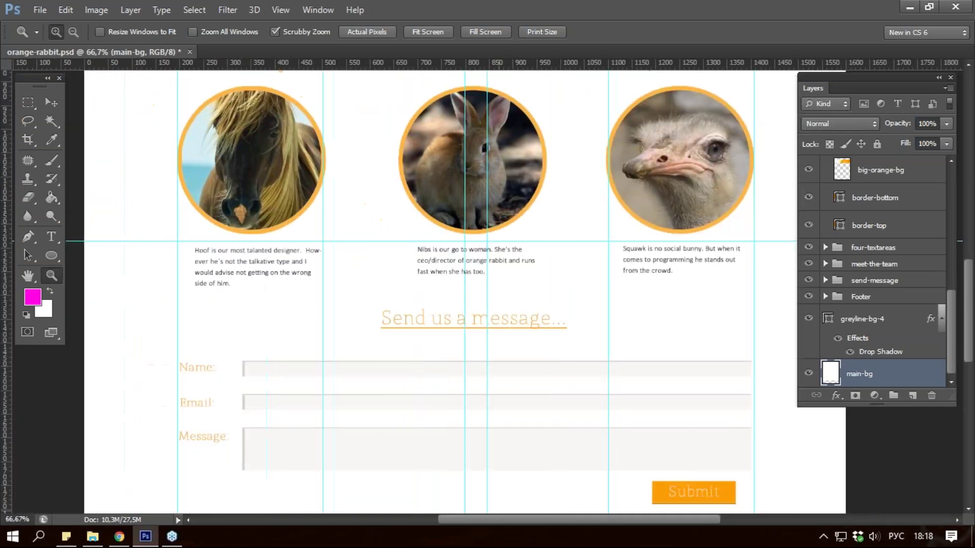
scroll(188, 183, up, 2)
scroll(166, 205, up, 1)
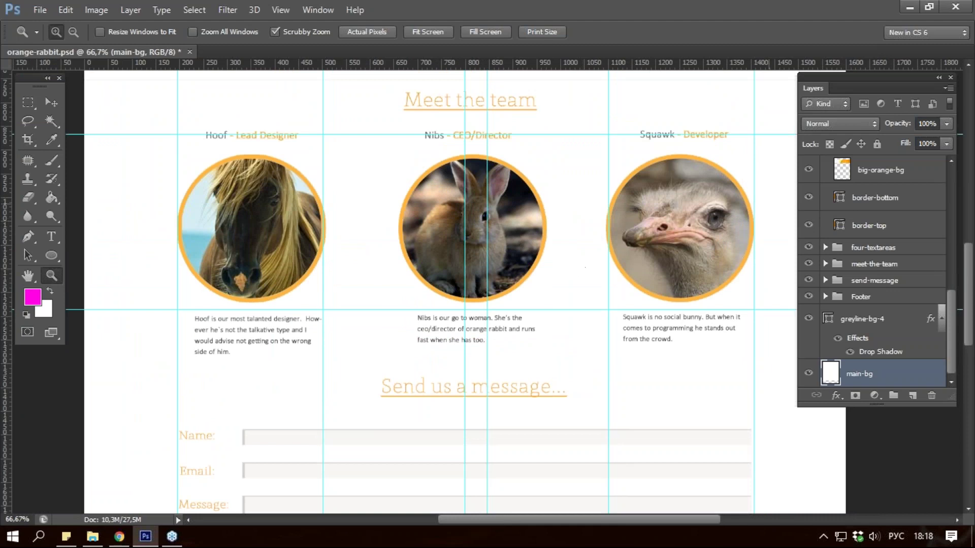
alt+click(709, 190)
scroll(772, 191, up, 3)
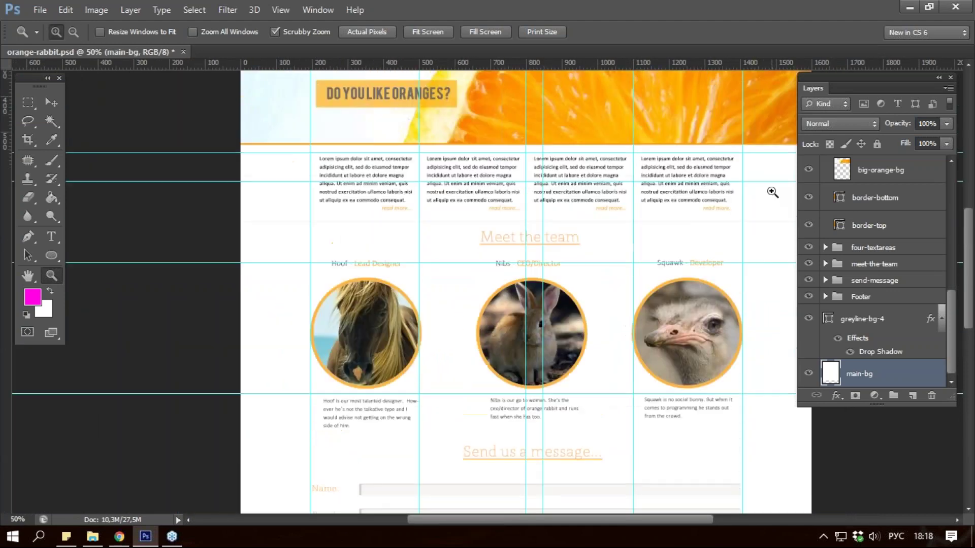
scroll(771, 192, up, 1)
scroll(767, 191, up, 2)
click(762, 189)
scroll(762, 193, up, 2)
mouse_move(52, 140)
mouse_down()
mouse_move(112, 183)
mouse_move(739, 174)
mouse_up()
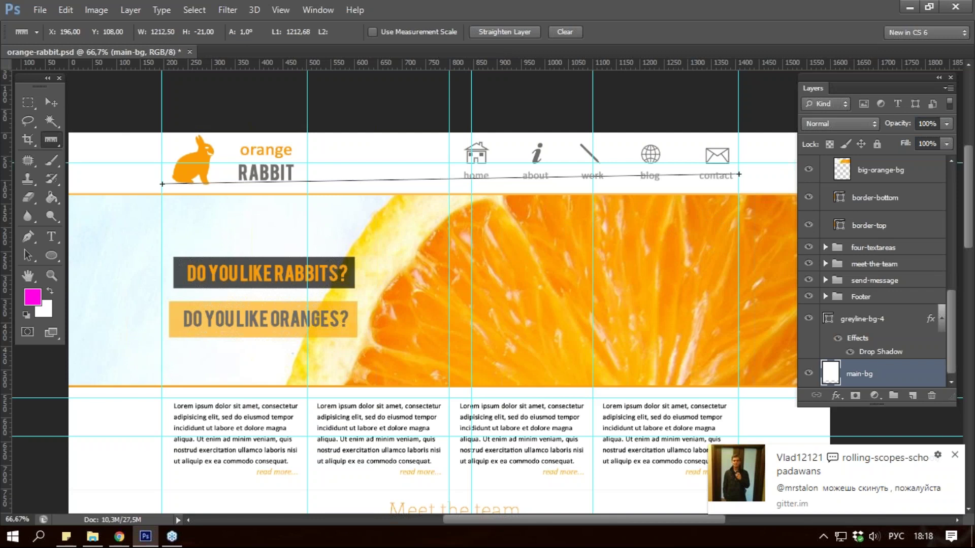
Step: Drop the header measurement for the Zoom tool and scroll down the design
key(z)
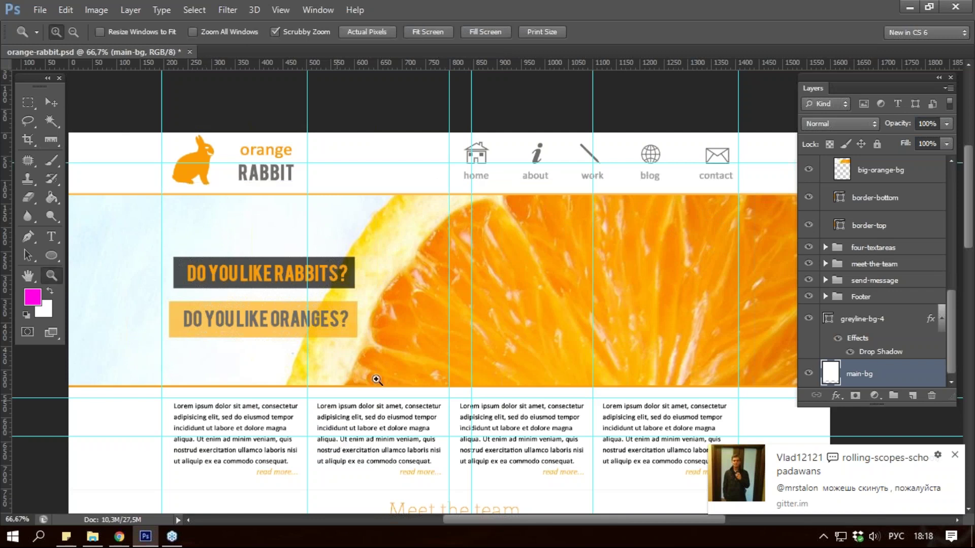
scroll(417, 349, down, 2)
scroll(418, 349, down, 1)
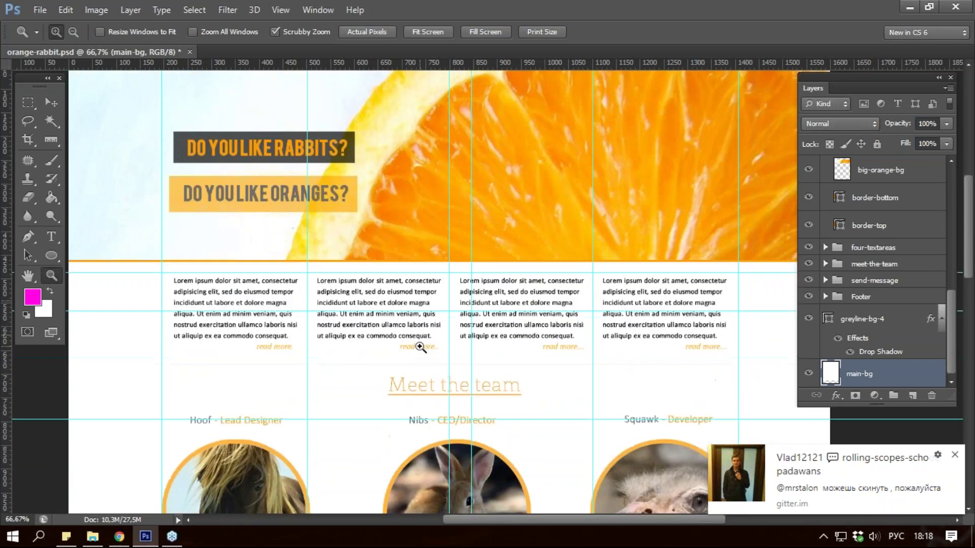
scroll(418, 349, down, 1)
scroll(412, 311, down, 1)
scroll(412, 311, down, 2)
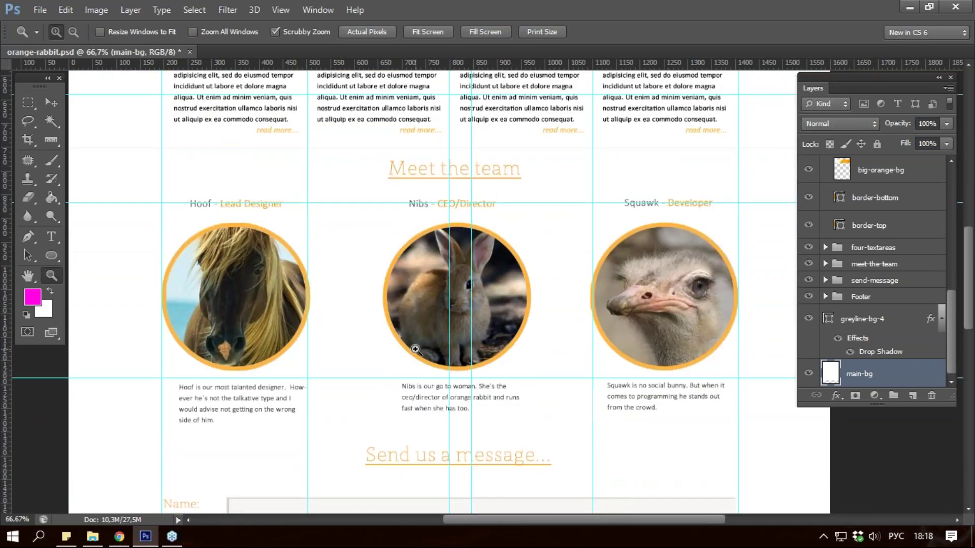
Step: Scroll the canvas around, then begin a new 937 × 1171 px grayscale transparent document
scroll(410, 340, up, 3)
scroll(411, 340, up, 3)
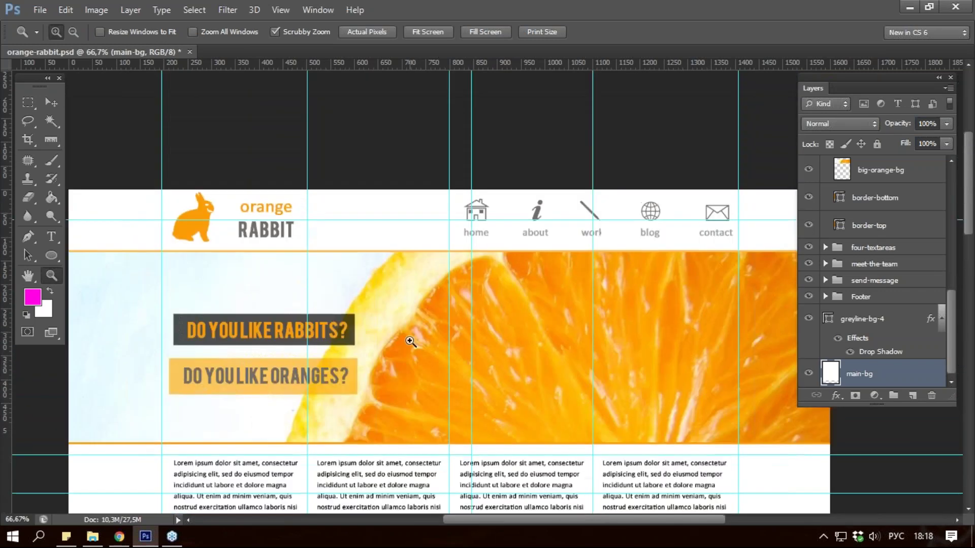
scroll(413, 342, down, 1)
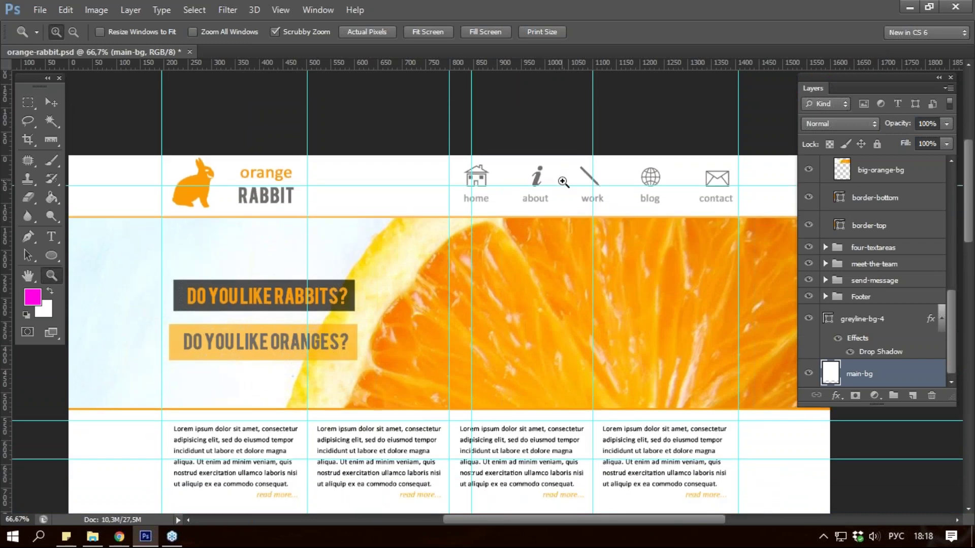
scroll(528, 214, down, 1)
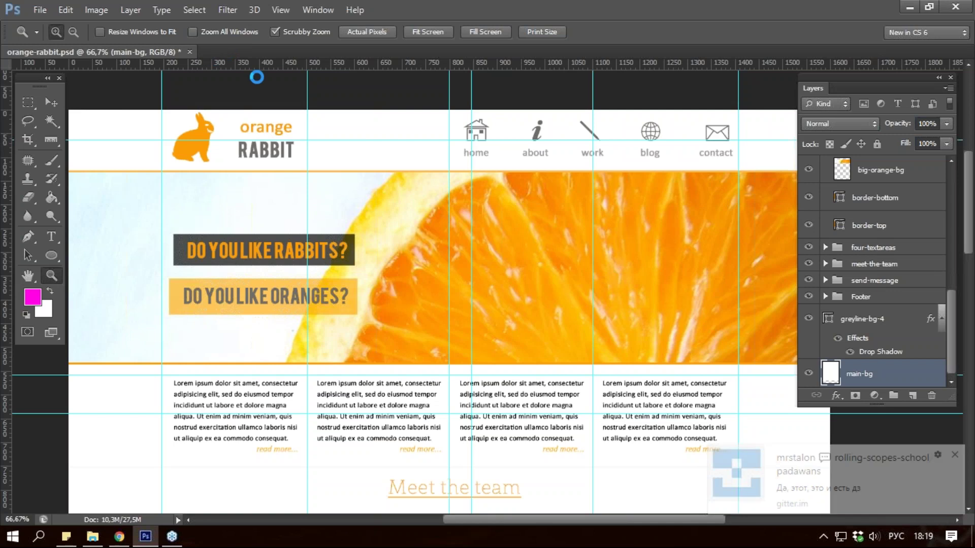
key(ctrl+n)
Step: Create the transparent Untitled-1 document, then rasterize the home-icon layer in the design
key(Return)
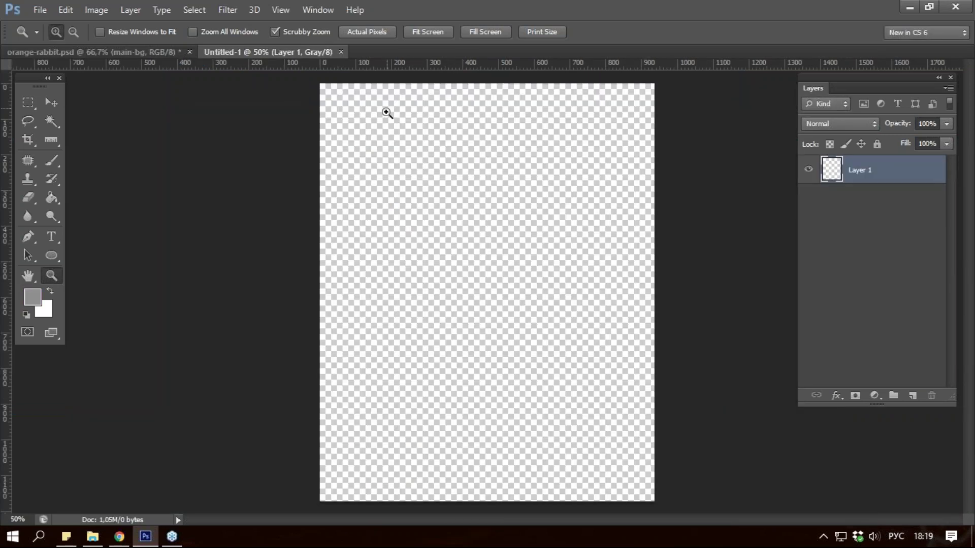
click(385, 111)
click(152, 52)
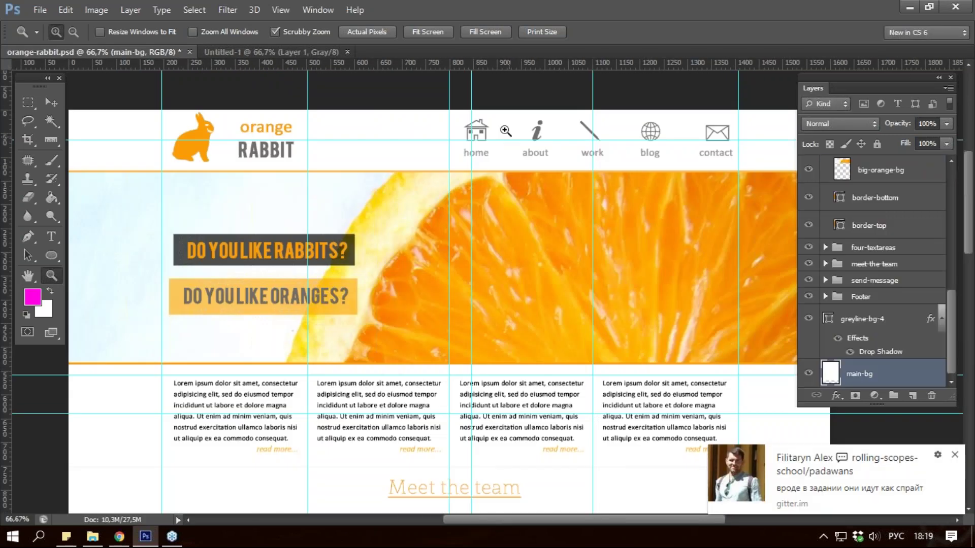
double_click(496, 130)
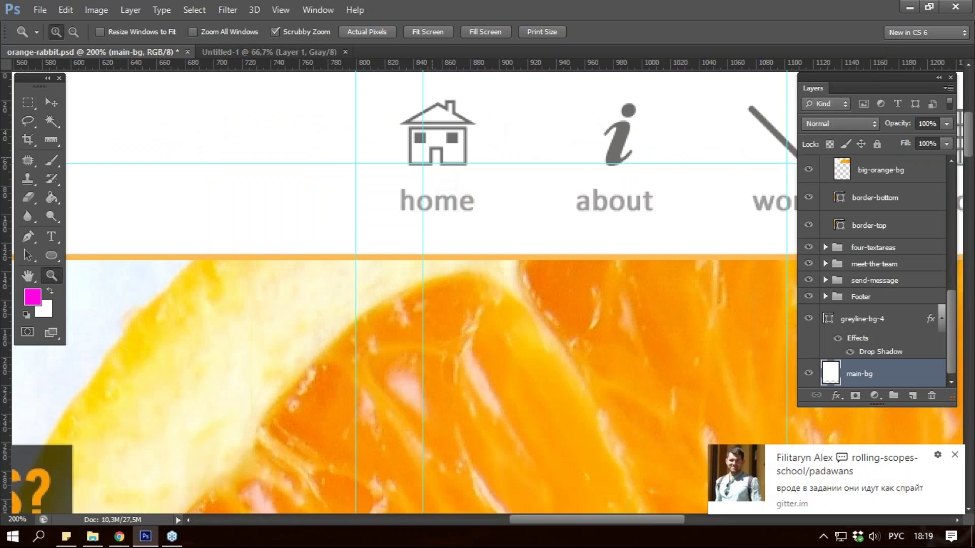
ctrl+click(467, 153)
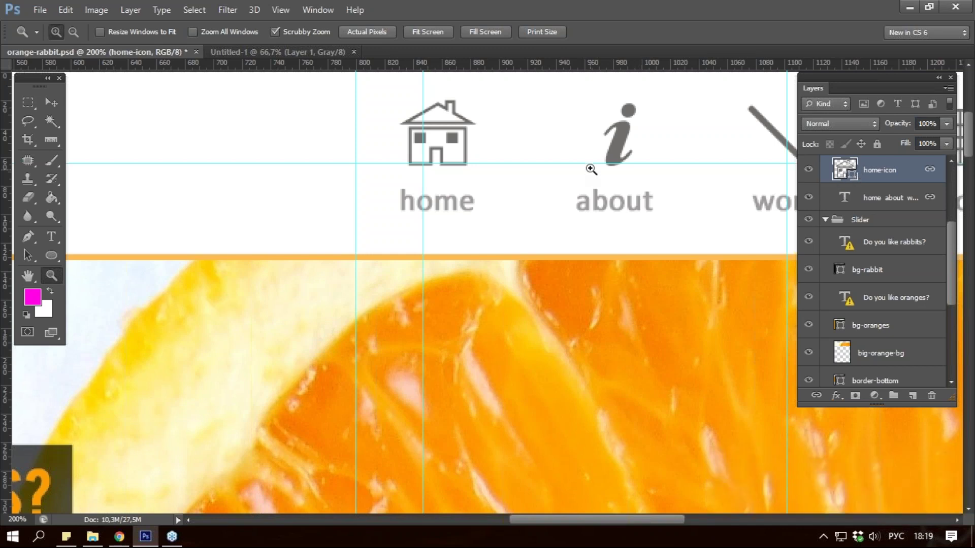
key(b)
click(477, 170)
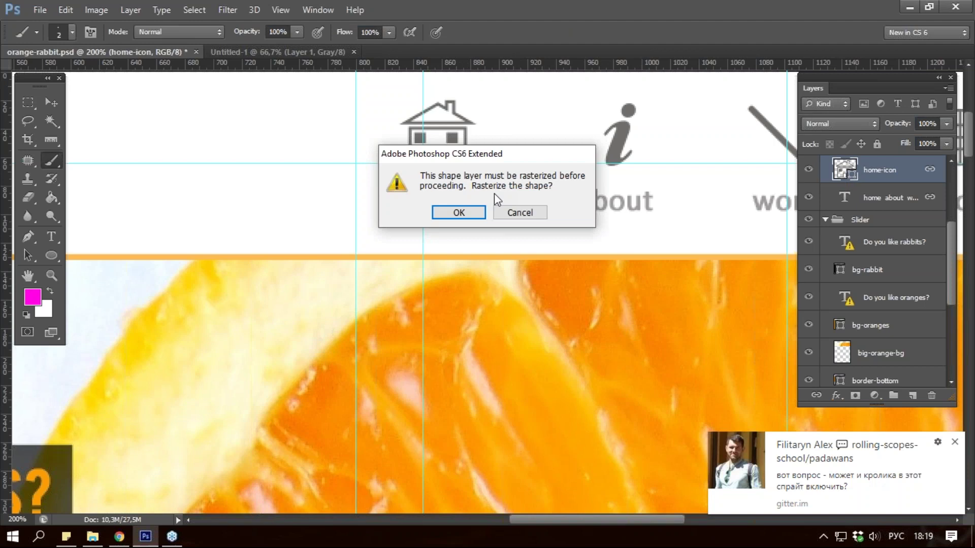
click(458, 213)
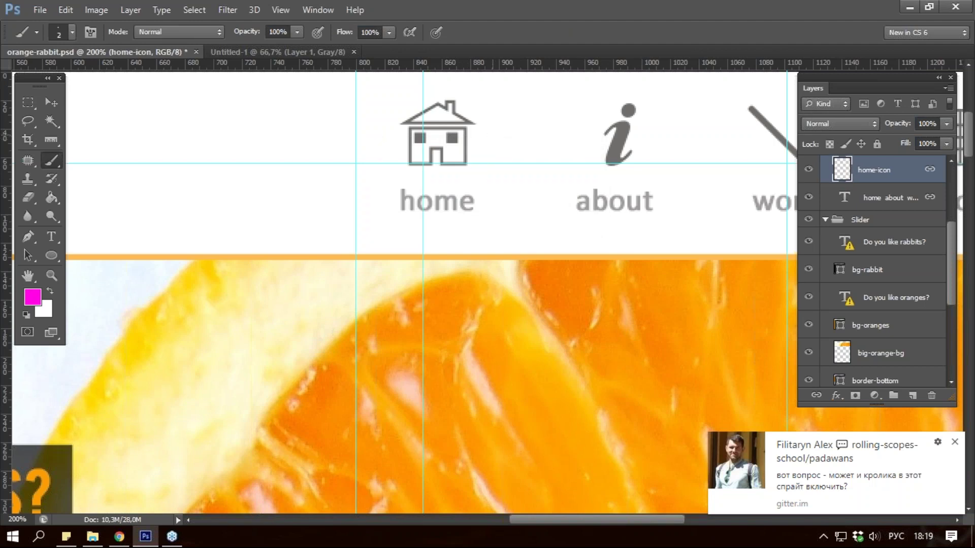
Step: Paste the house icon into Untitled-1 and move it toward the upper left
click(242, 51)
key(ctrl+v)
key(z)
click(479, 298)
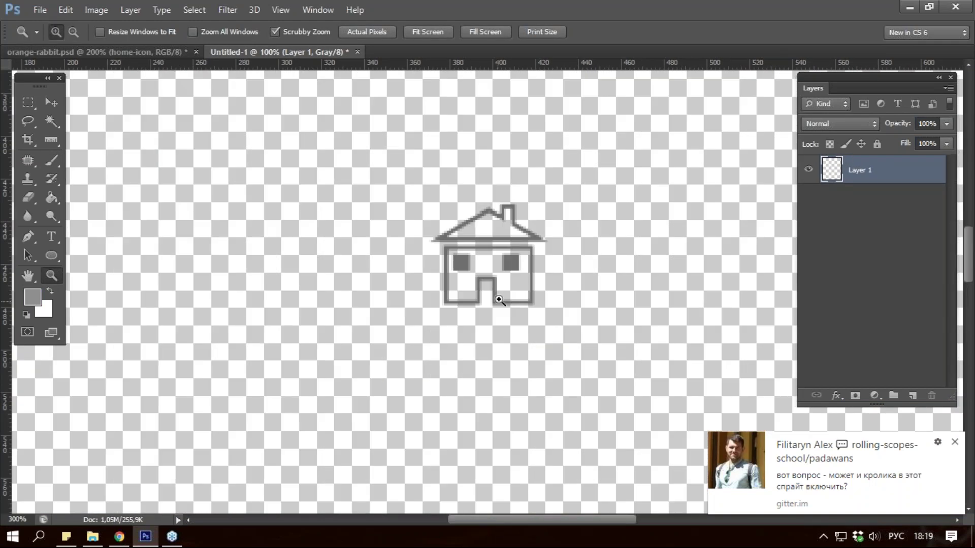
click(499, 300)
drag(561, 238, 377, 202)
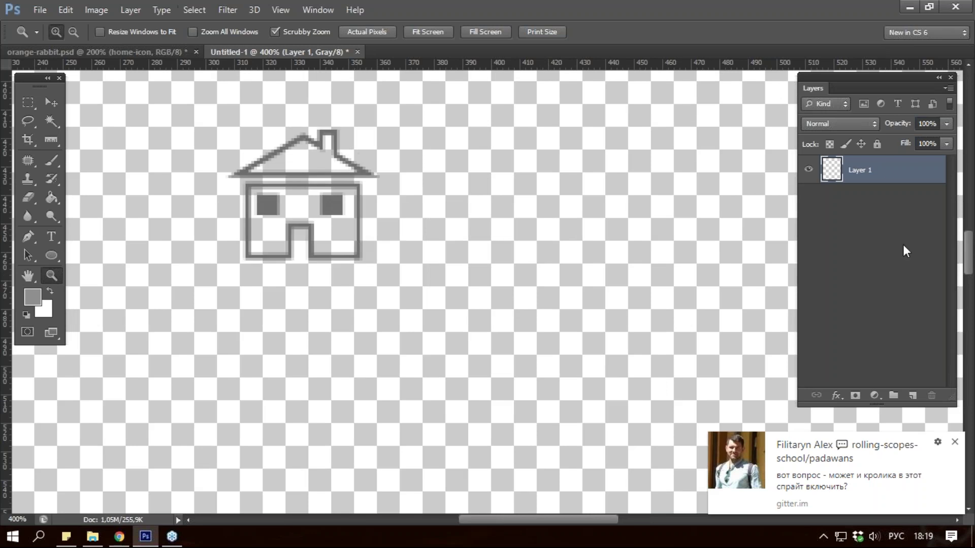
click(86, 53)
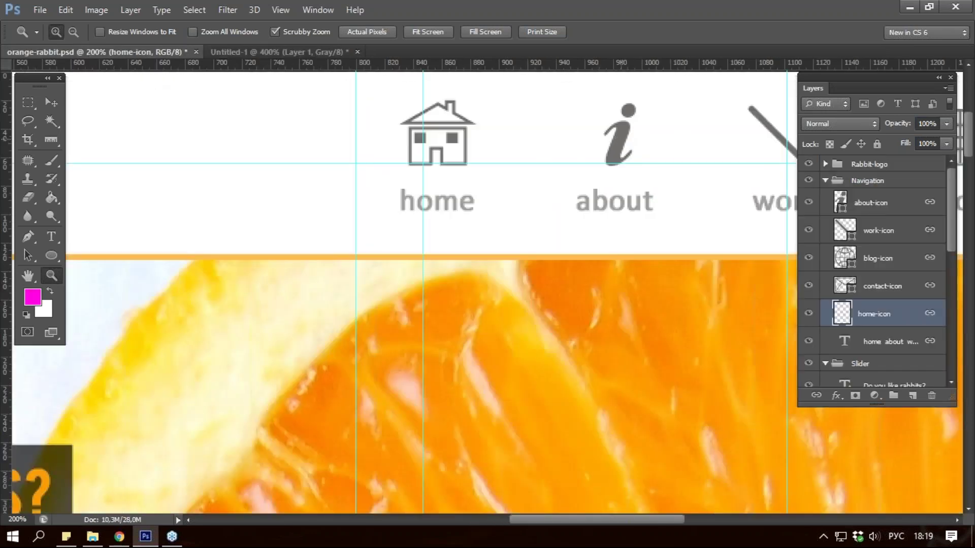
Step: Rasterize the about-icon layer and paste the 'i' beside the house in Untitled-1
ctrl+click(625, 148)
key(b)
click(571, 143)
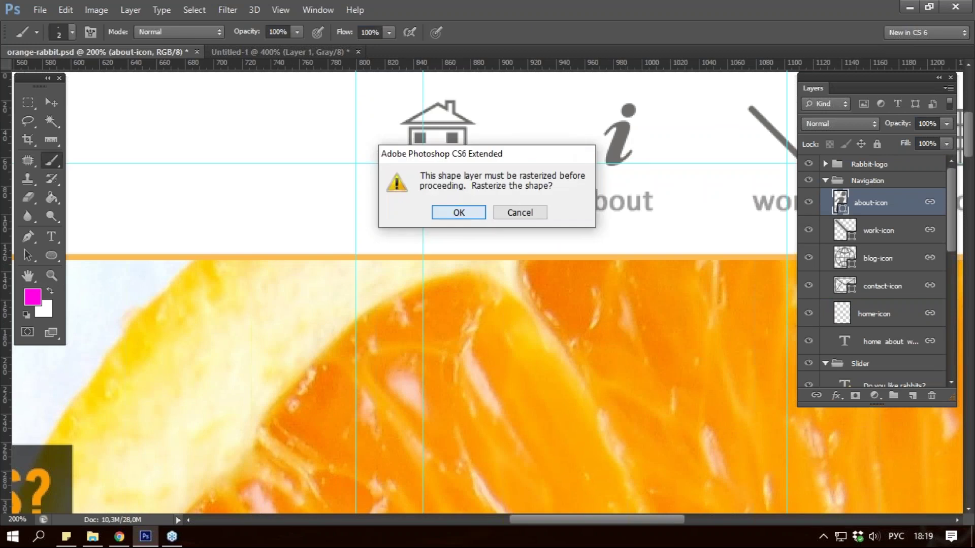
click(446, 216)
key(ctrl+c)
key(ctrl+Tab)
key(ctrl+v)
mouse_move(489, 275)
mouse_down()
mouse_move(526, 199)
mouse_move(407, 201)
mouse_up()
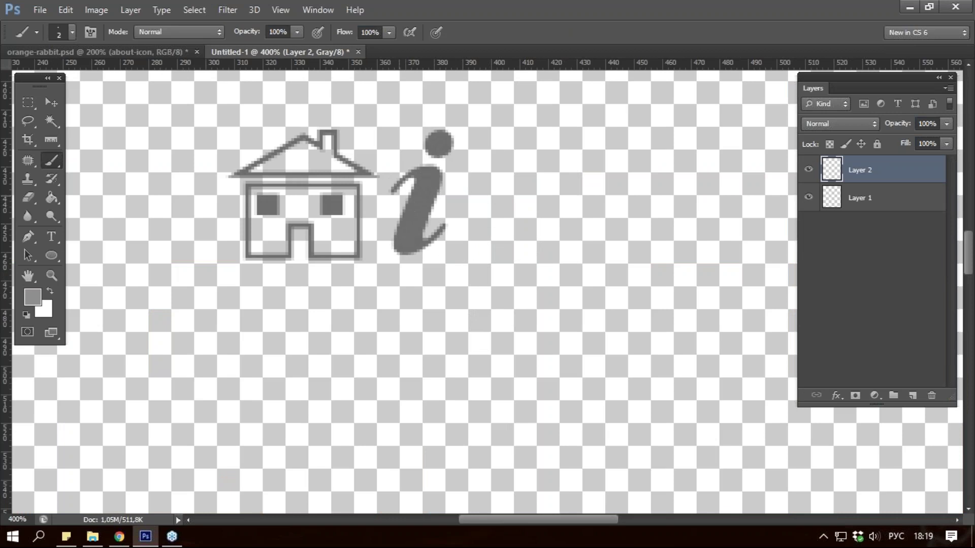
Step: Close the house-to-'i' gap using Ruler measurements, then close Untitled-1 without saving
click(51, 140)
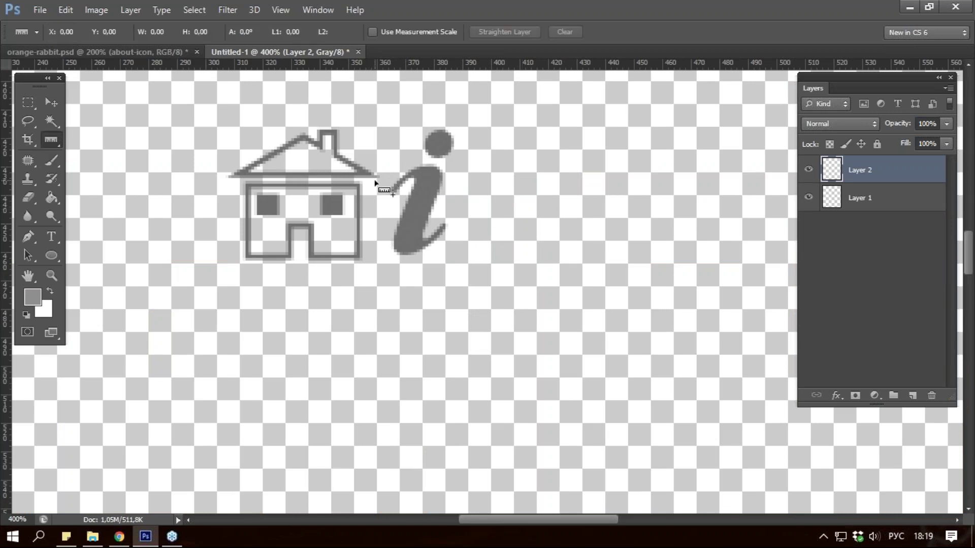
drag(380, 178, 434, 198)
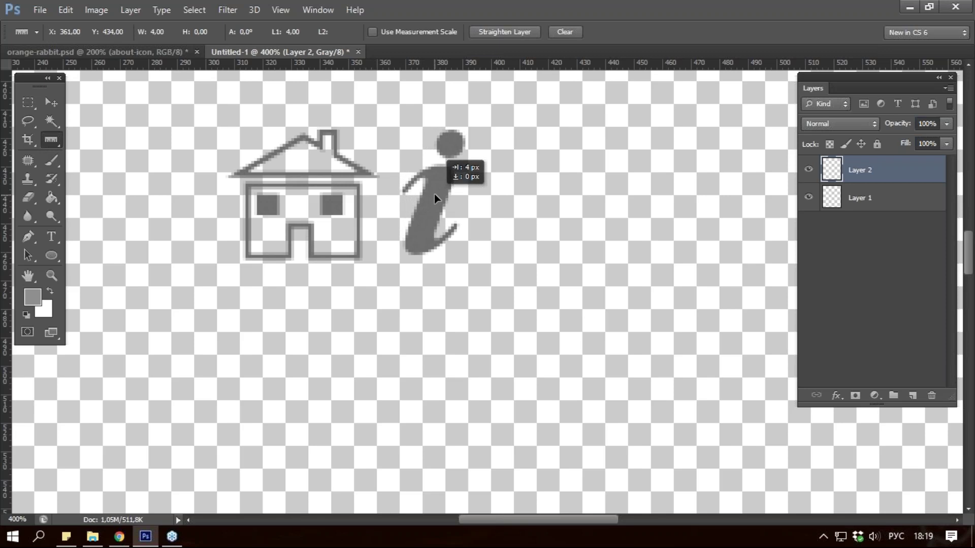
drag(432, 194, 439, 197)
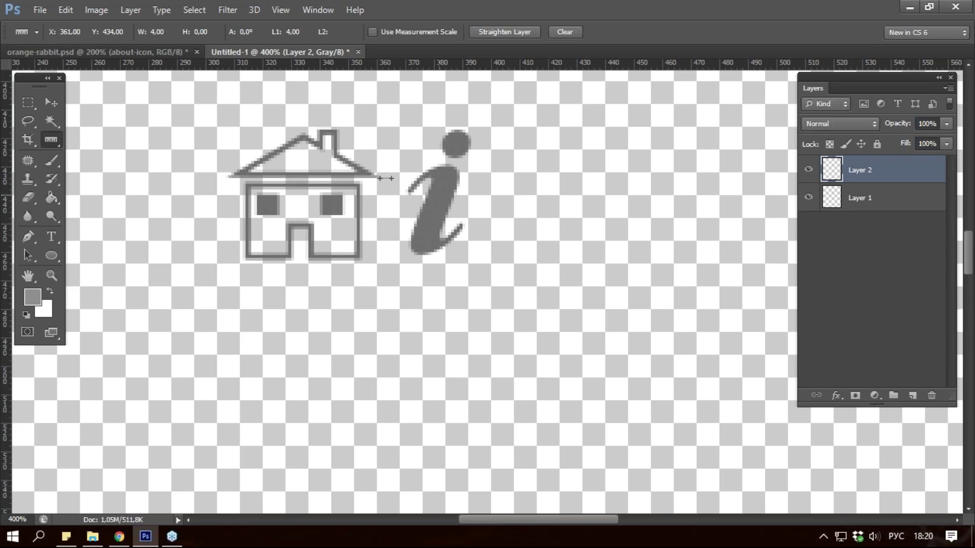
drag(392, 178, 409, 176)
drag(408, 176, 406, 178)
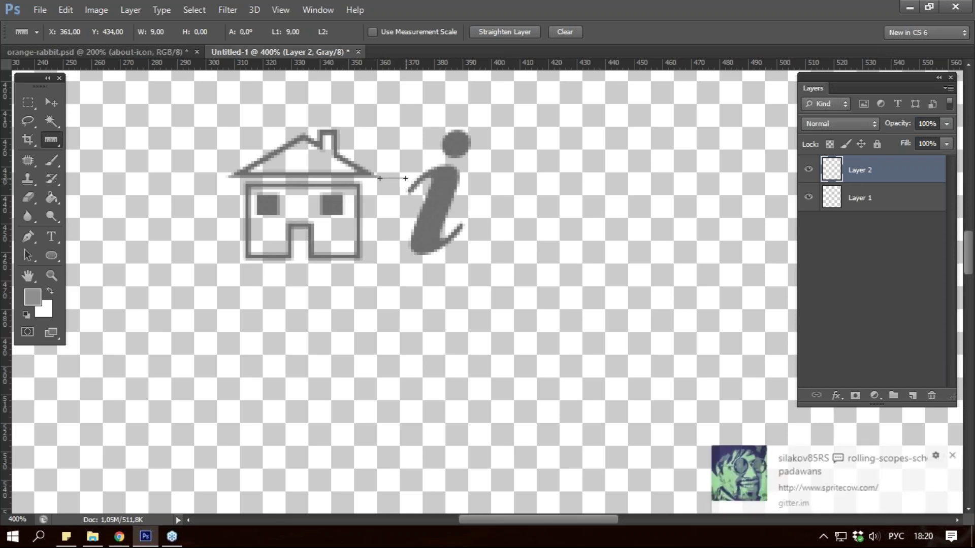
mouse_move(430, 206)
mouse_down()
mouse_move(402, 189)
mouse_move(405, 178)
mouse_up()
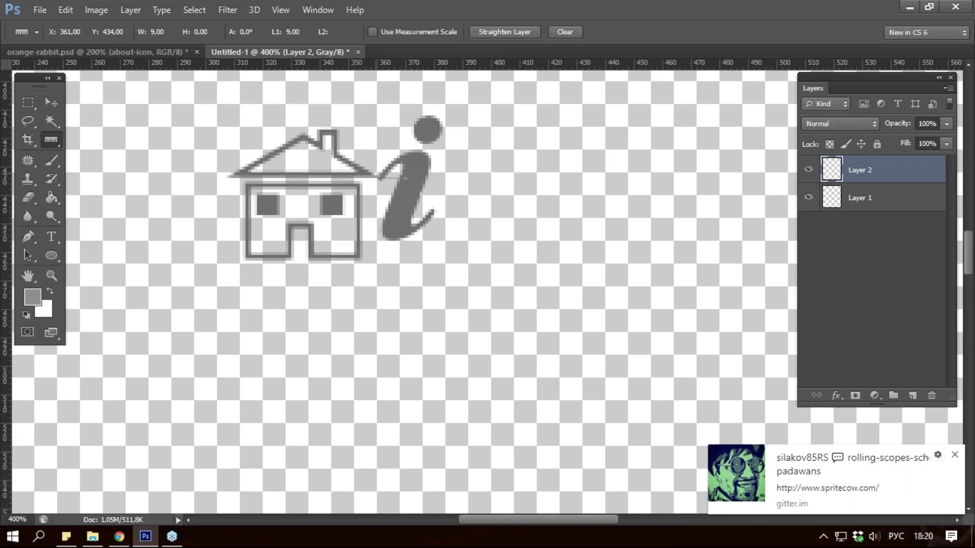
drag(377, 133, 377, 281)
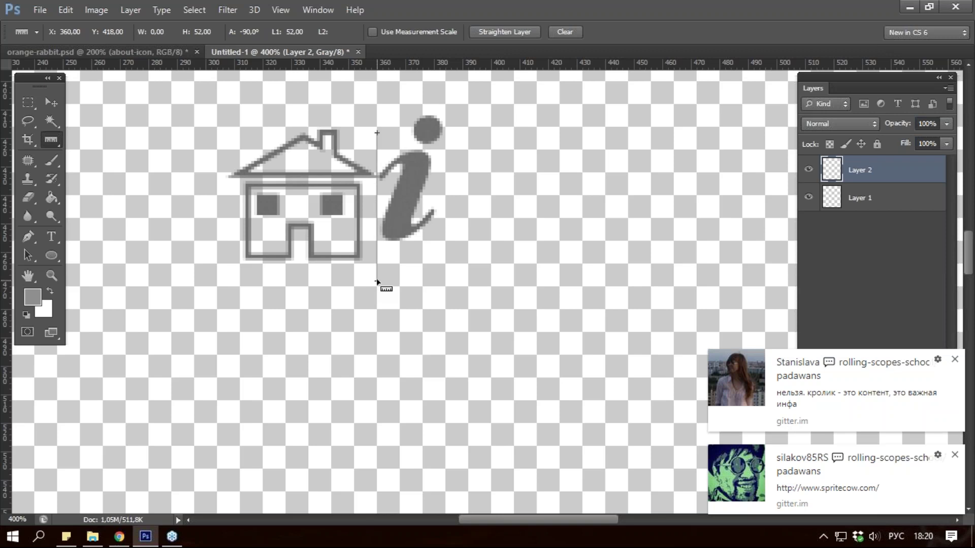
click(357, 51)
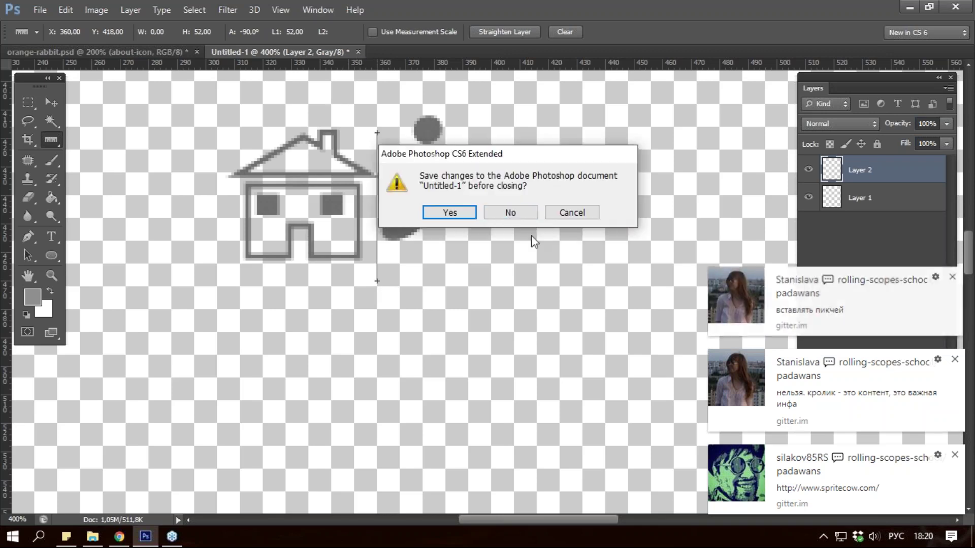
click(509, 212)
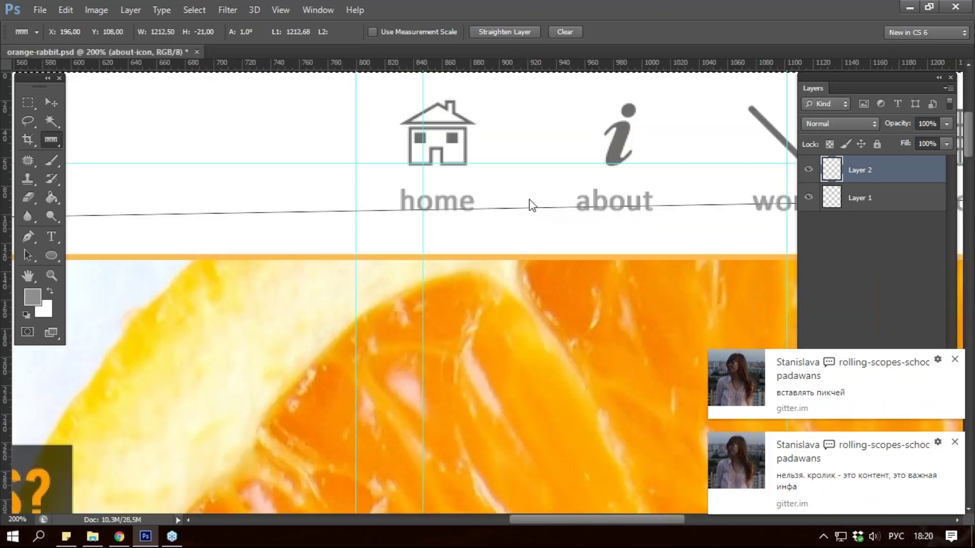
Step: Zoom in on the navigation icons, back out to the page, and deselect
key(z)
click(513, 137)
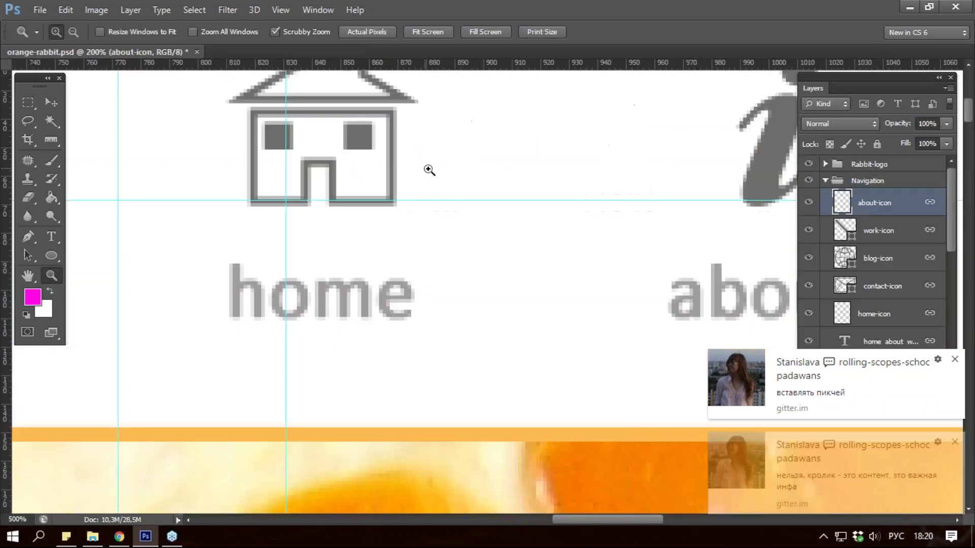
alt+click(435, 168)
alt+click(435, 168)
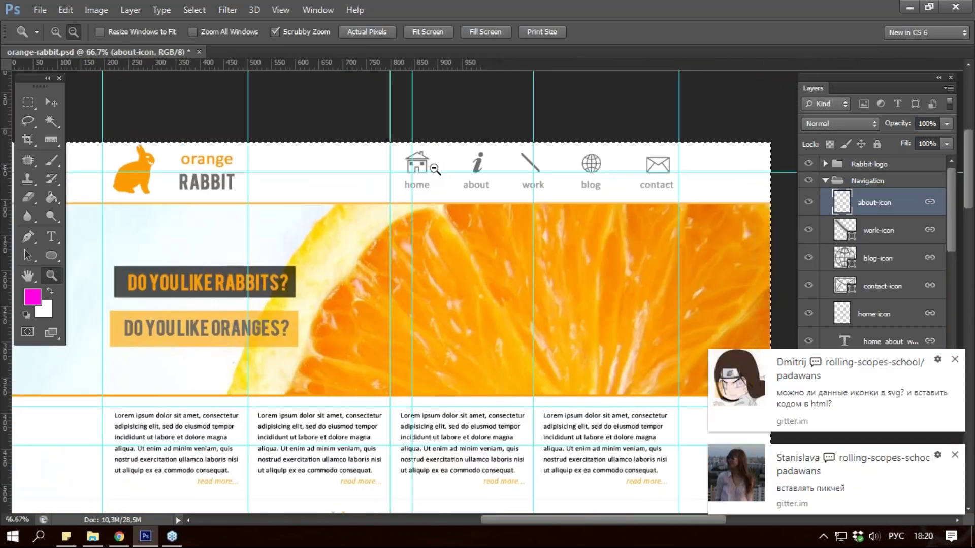
alt+click(435, 169)
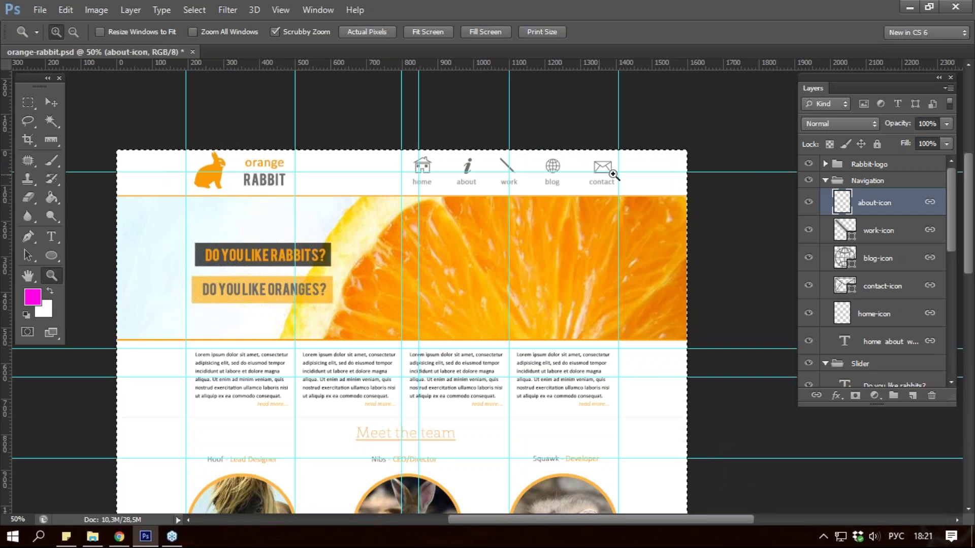
key(ctrl+d)
Step: Zoom on the contact icon, then out to the header, slider and text, clearing the selection
click(608, 166)
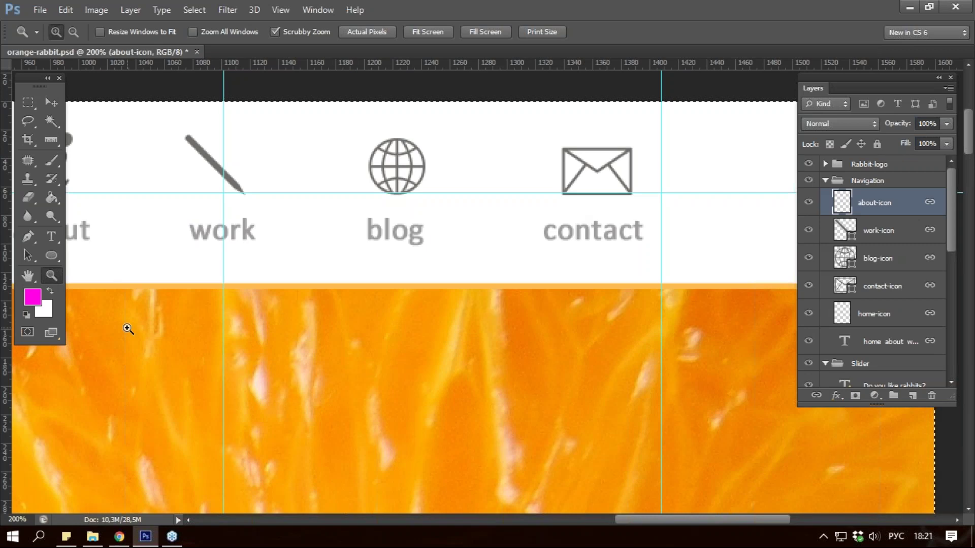
key(ctrl+minus)
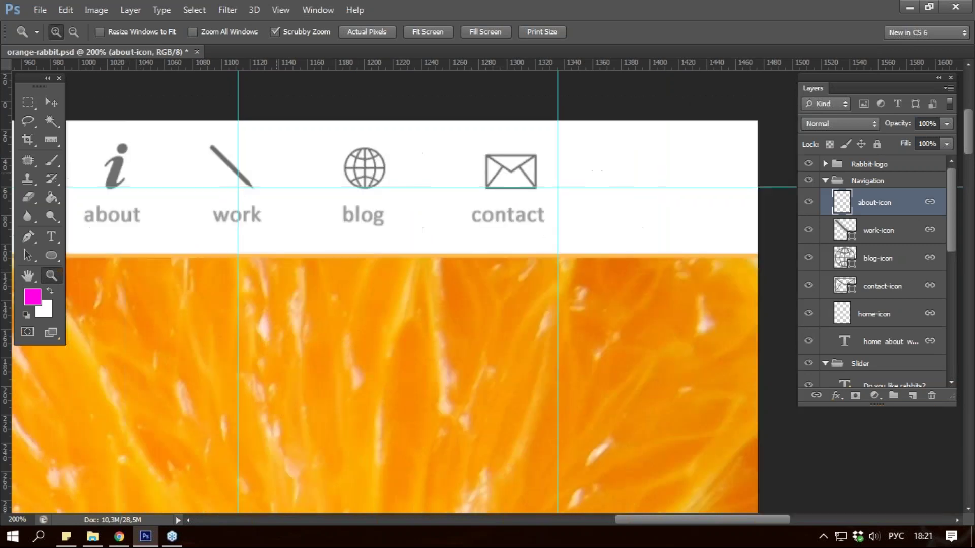
drag(592, 519, 562, 516)
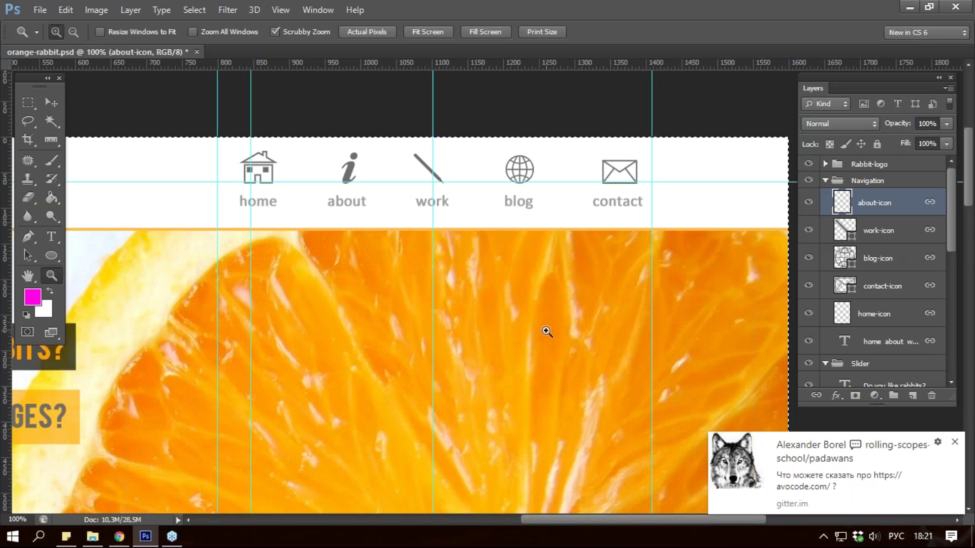
key(alt)
alt+click(518, 238)
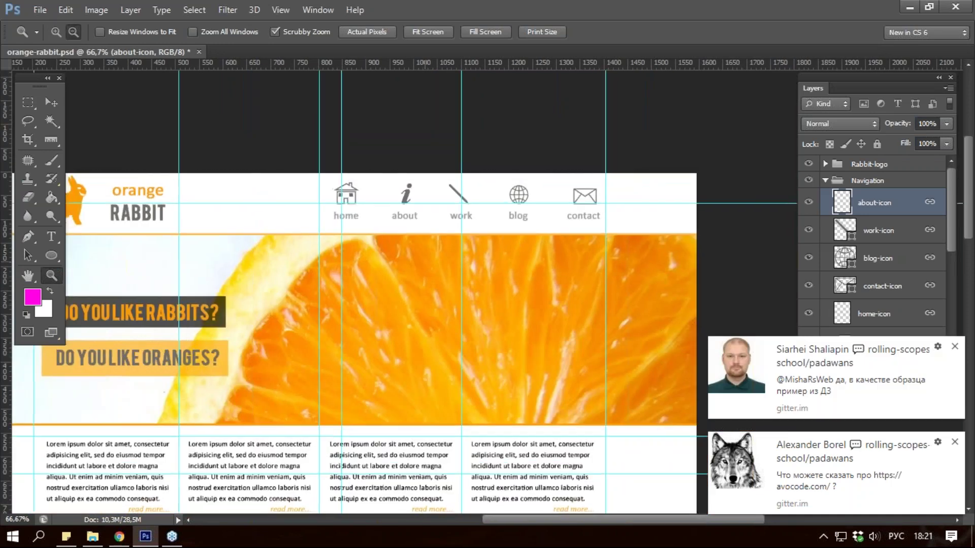
alt+click(427, 264)
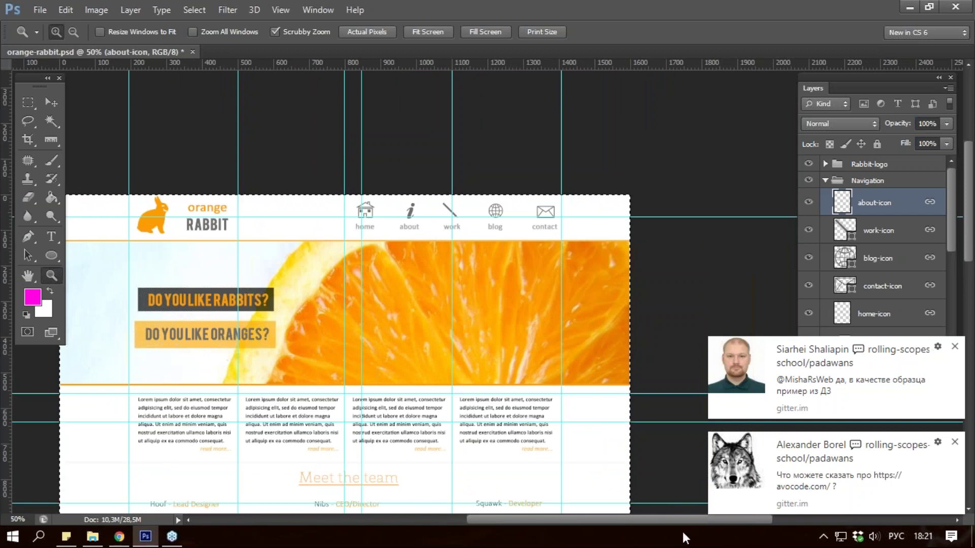
drag(686, 520, 658, 519)
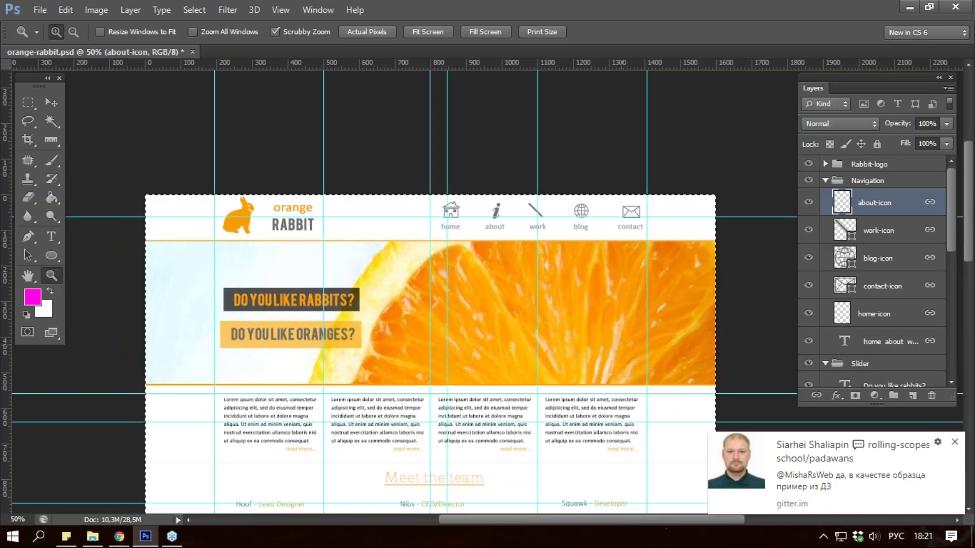
key(ctrl+d)
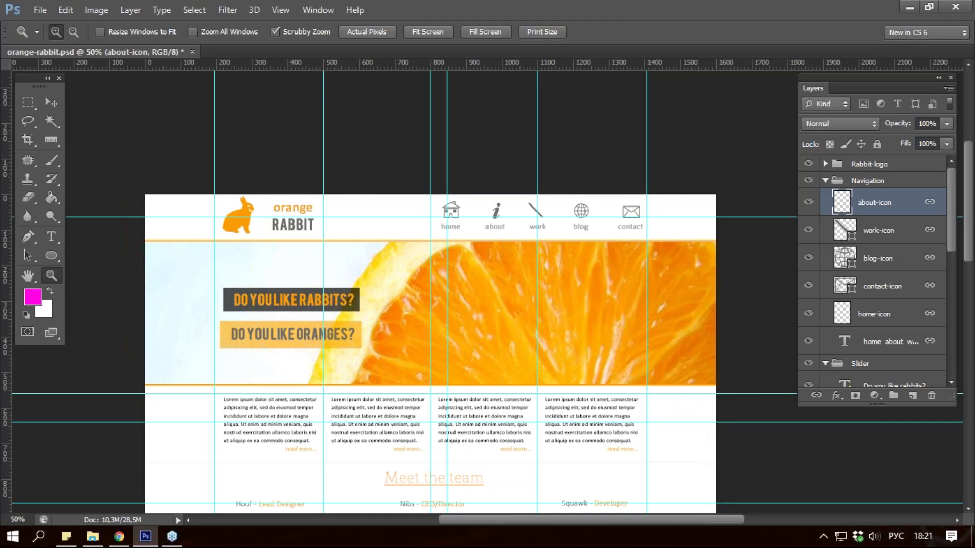
Step: Drag-zoom into the DO YOU LIKE RABBITS? banner
drag(854, 203, 843, 234)
drag(843, 235, 410, 313)
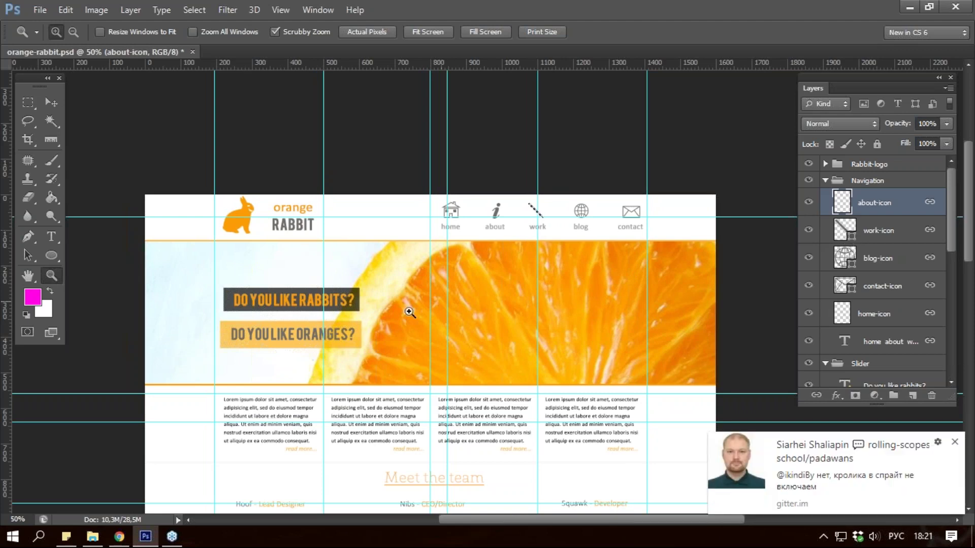
drag(201, 288, 332, 321)
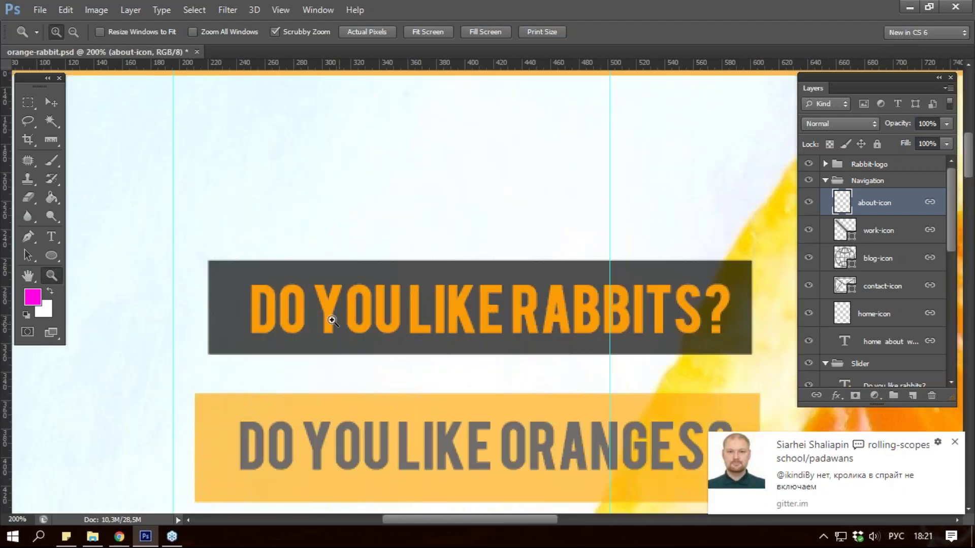
Step: Activate the 'Do you like rabbits?' layer, zoom out and back to 100%, and show the File menu
ctrl+click(301, 304)
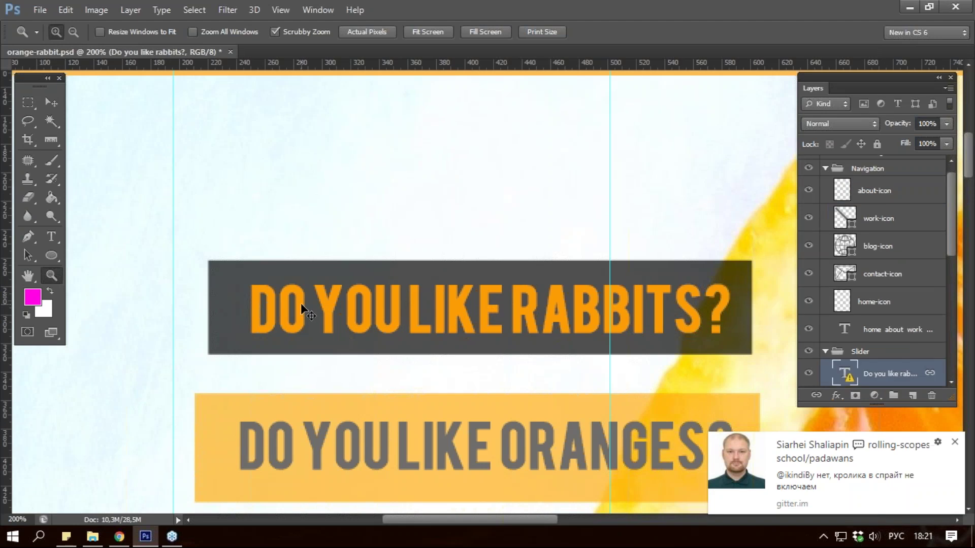
scroll(856, 365, down, 2)
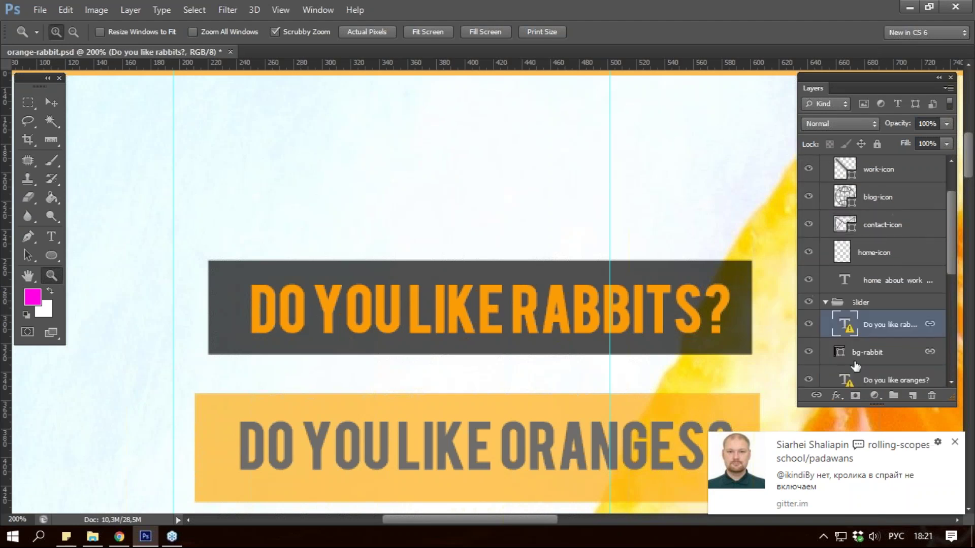
scroll(856, 366, down, 1)
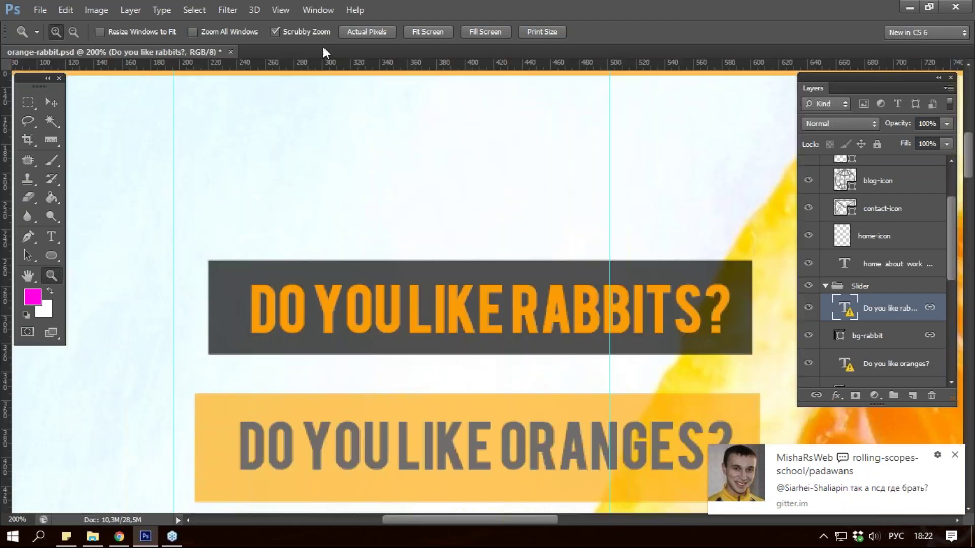
alt+click(316, 105)
key(ctrl+minus)
key(ctrl+minus)
key(ctrl+minus)
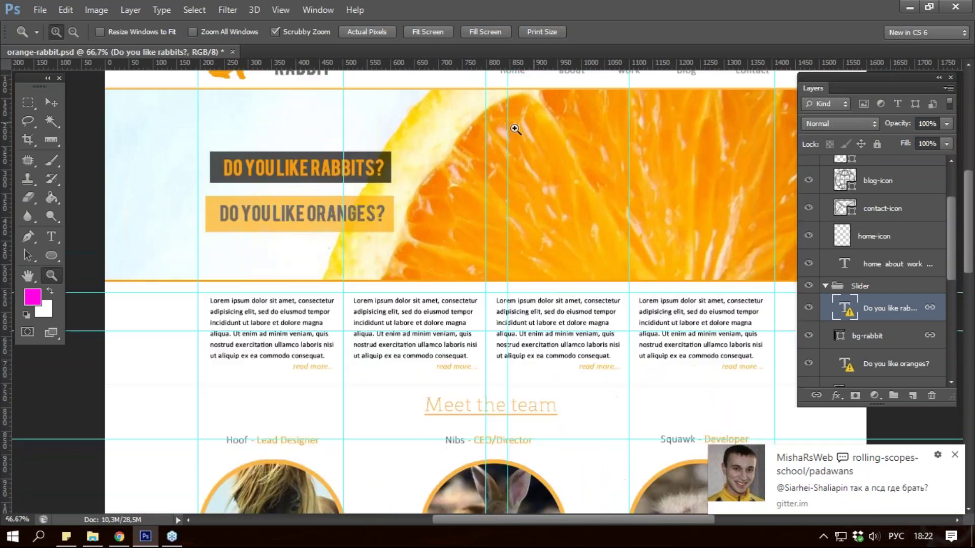
click(515, 129)
scroll(261, 147, up, 3)
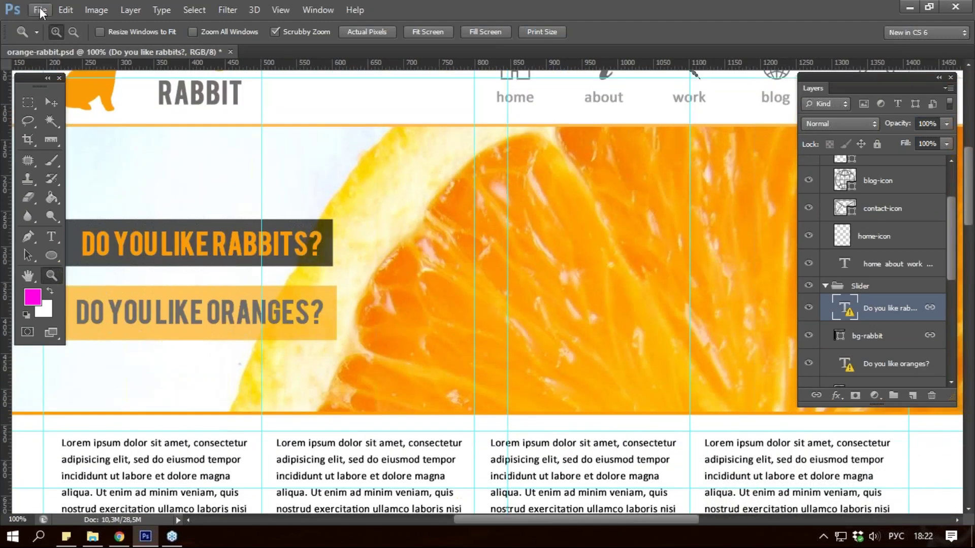
click(39, 8)
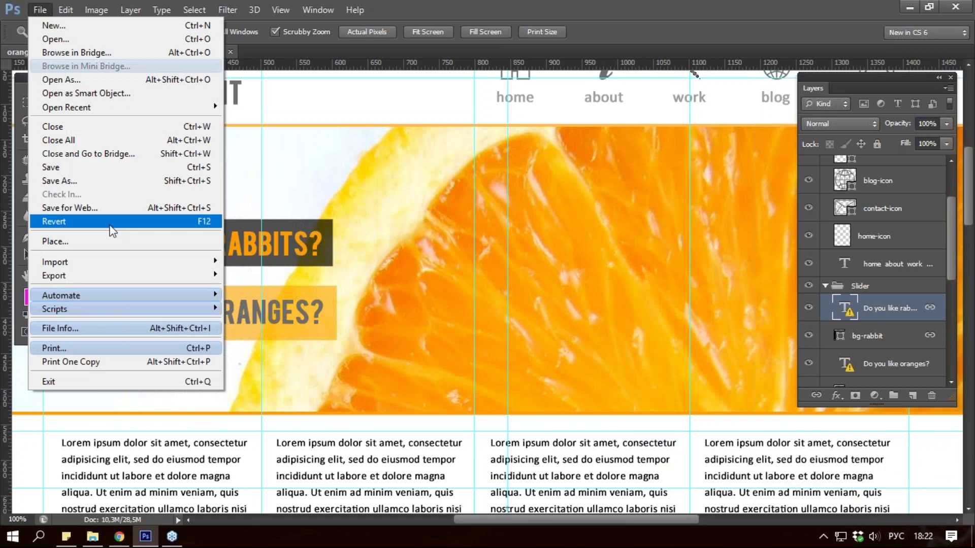
click(39, 10)
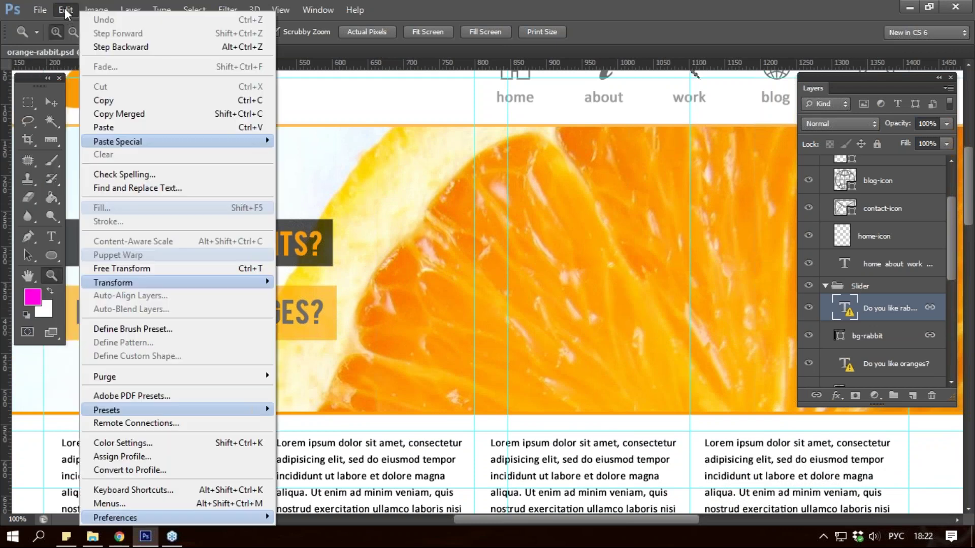
mouse_move(114, 518)
click(339, 355)
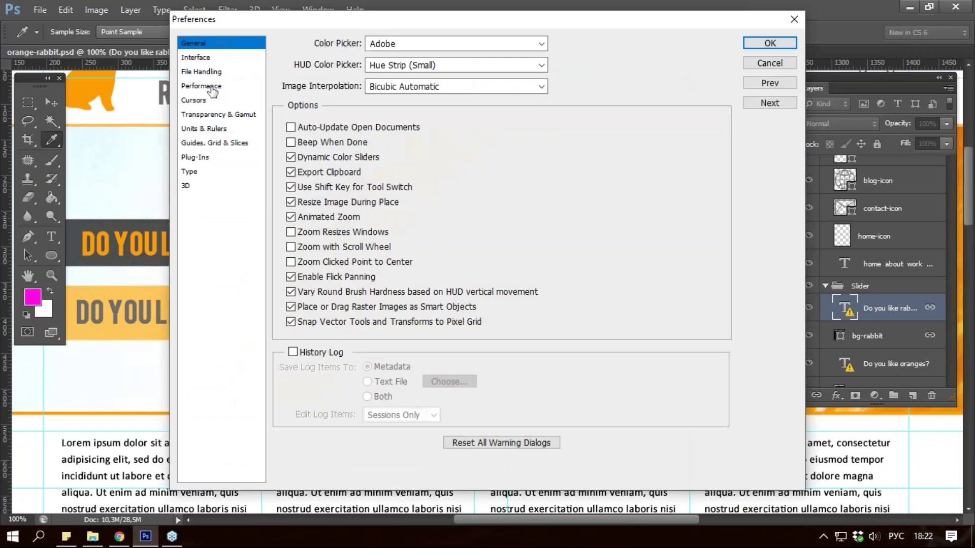
click(208, 85)
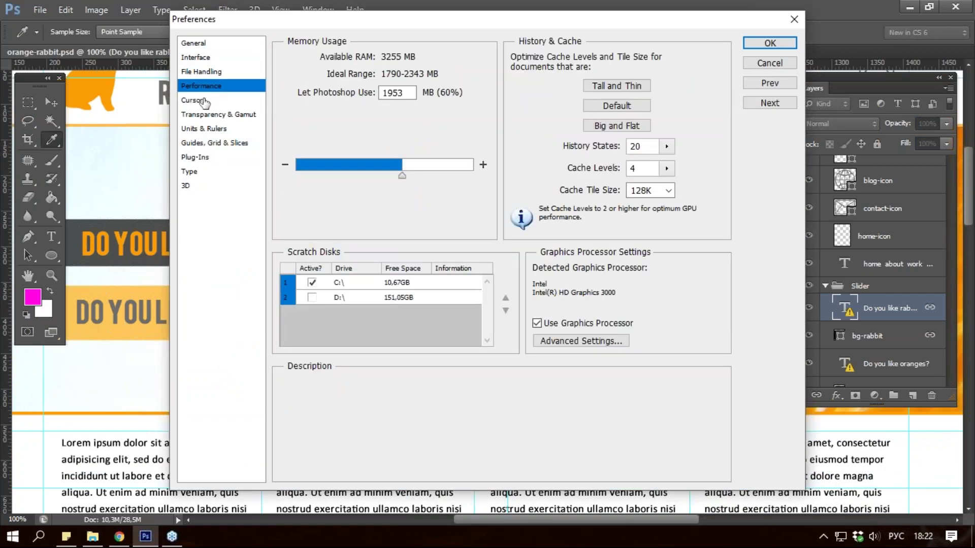
click(202, 100)
click(203, 117)
click(205, 86)
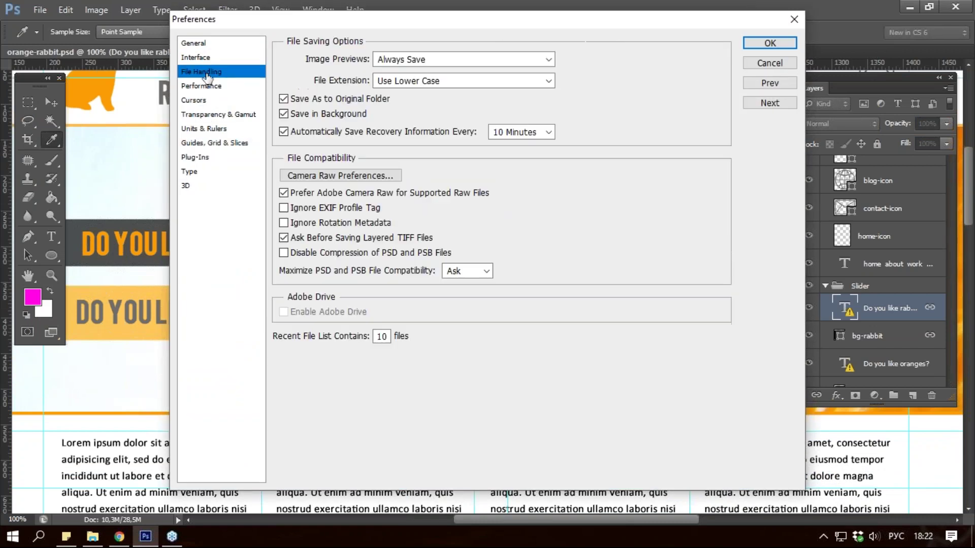
click(210, 57)
click(210, 128)
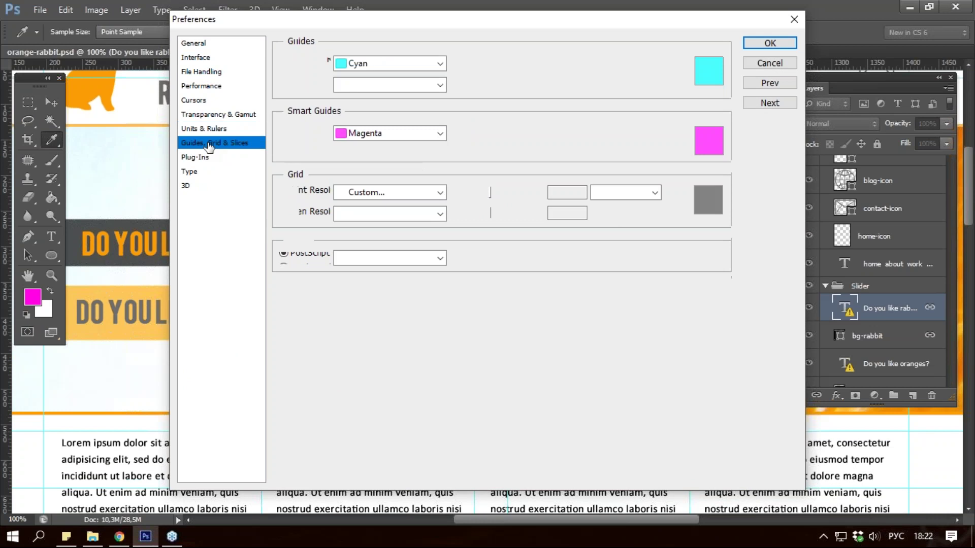
click(211, 130)
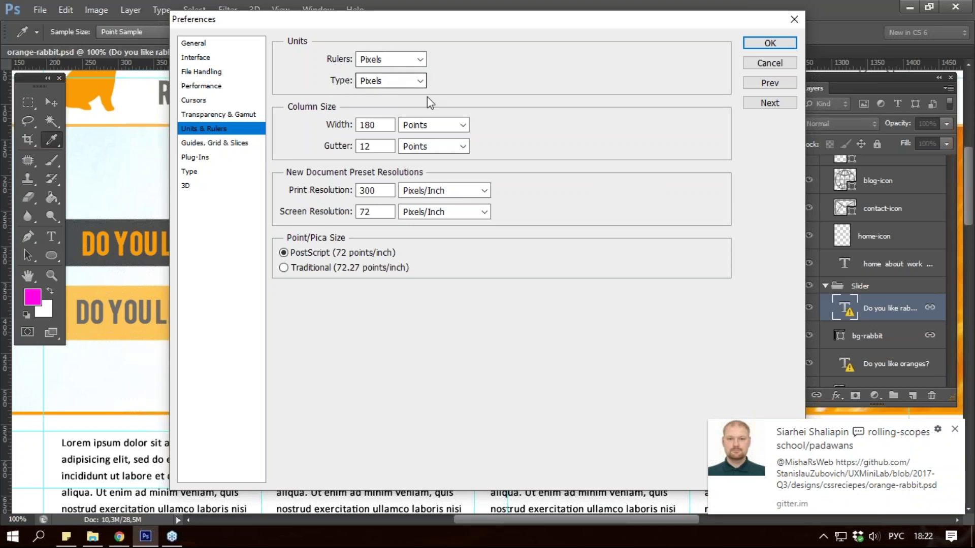
click(779, 18)
key(z)
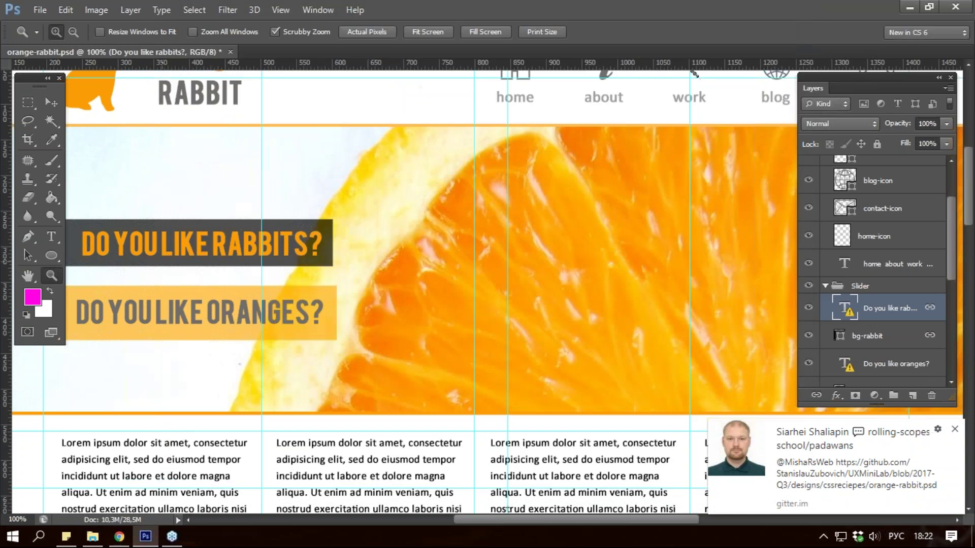
Step: Select 'LIKE' in the rabbits headline with the Type tool and dismiss the missing Bebas warning
click(138, 257)
key(t)
drag(177, 226, 266, 224)
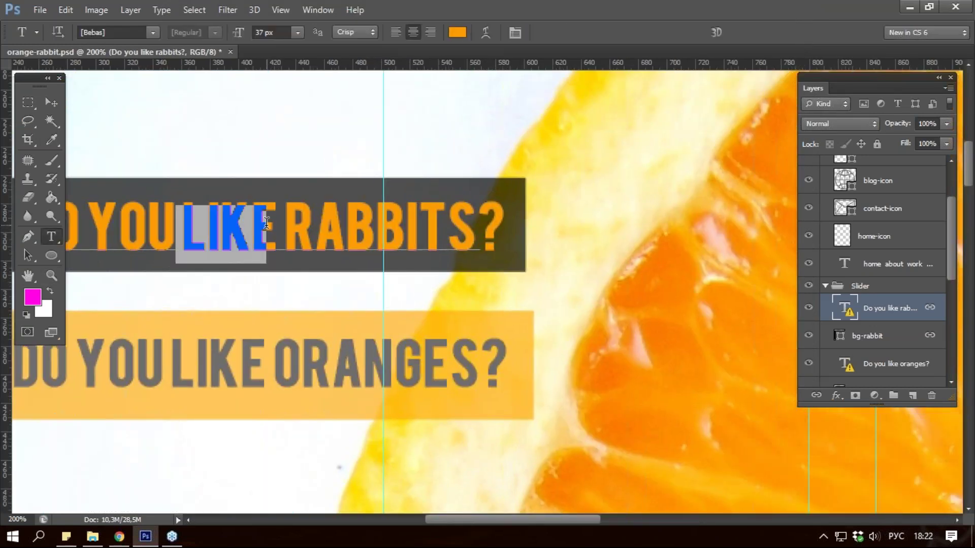
drag(268, 223, 241, 224)
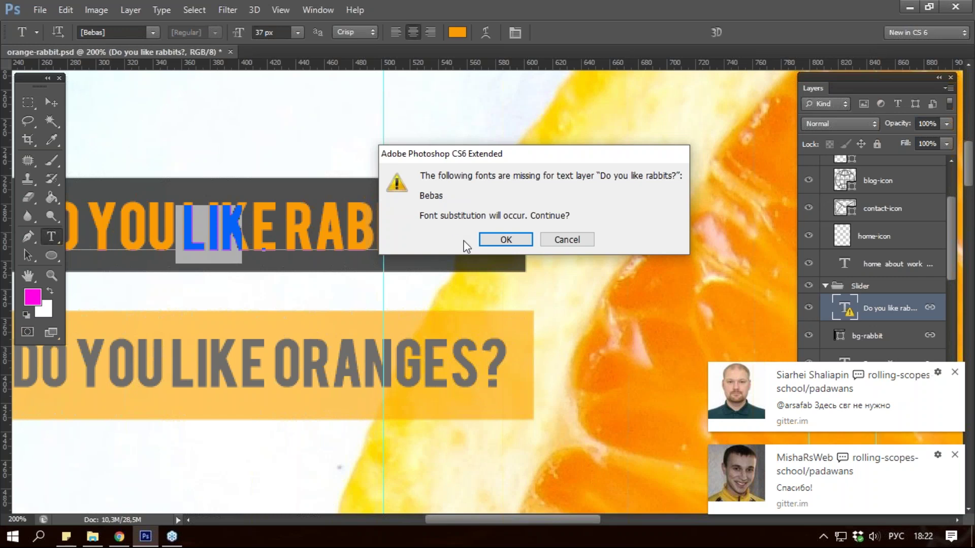
key(Return)
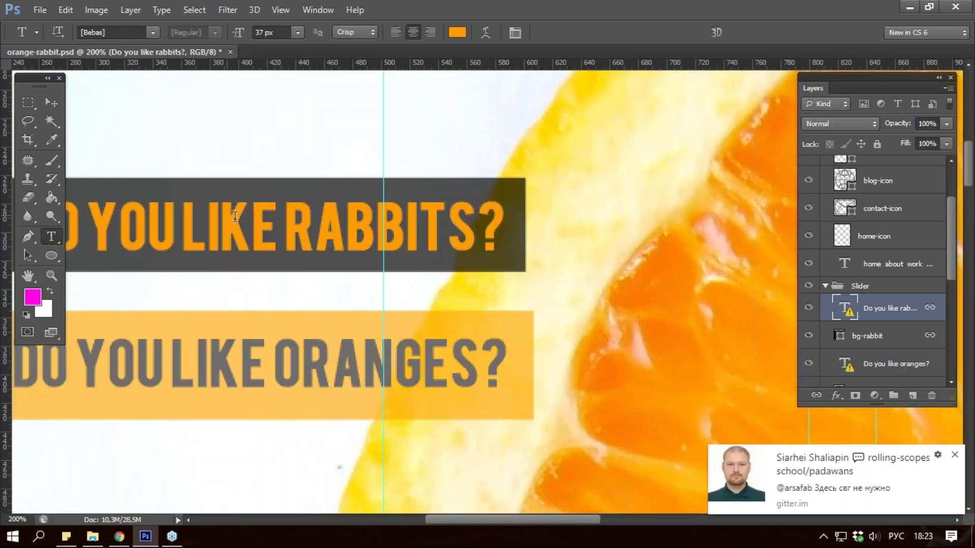
click(236, 236)
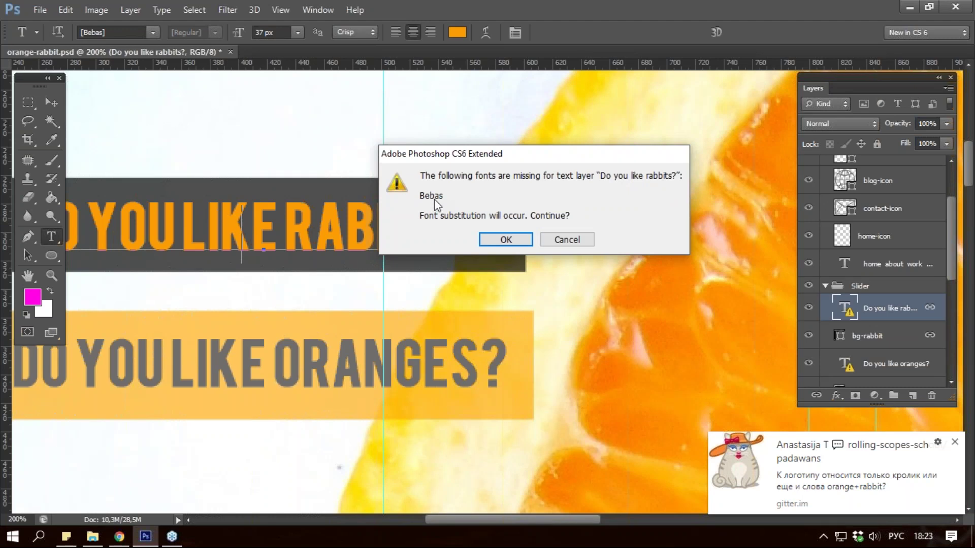
click(118, 536)
Step: Search 'google fonts' in Chrome and open the fonts.google.com site
text(пщщпд)
key(BackSpace)
key(BackSpace)
key(BackSpace)
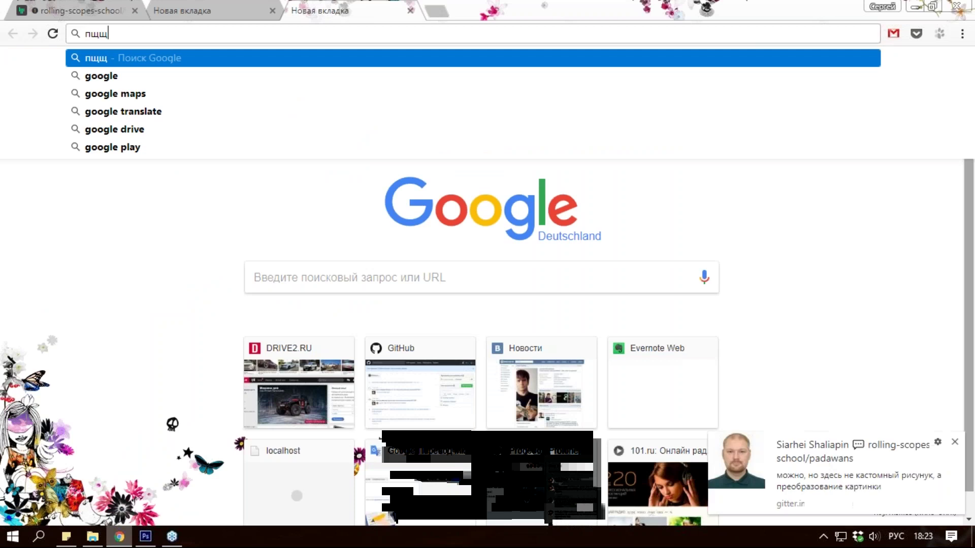
key(alt+shift)
text(googl fonts)
key(Return)
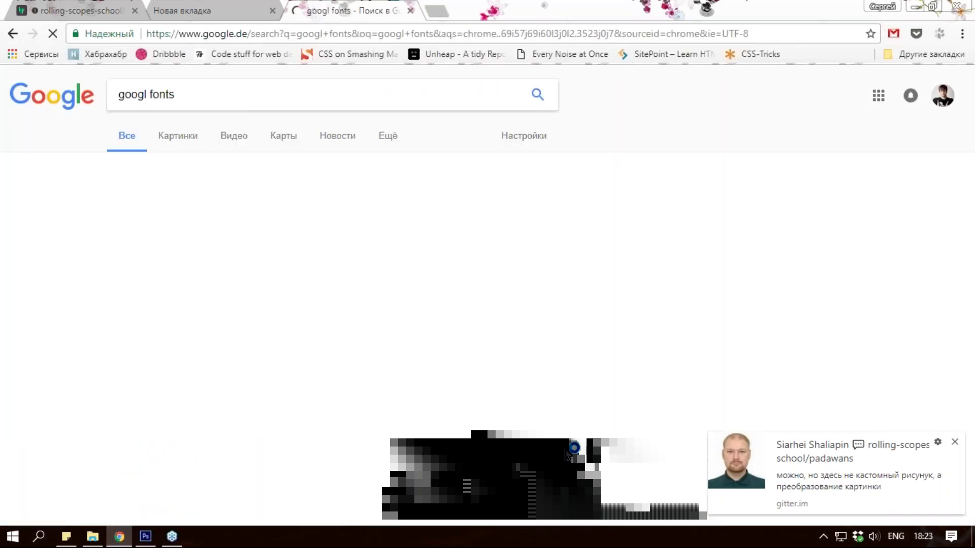
click(172, 248)
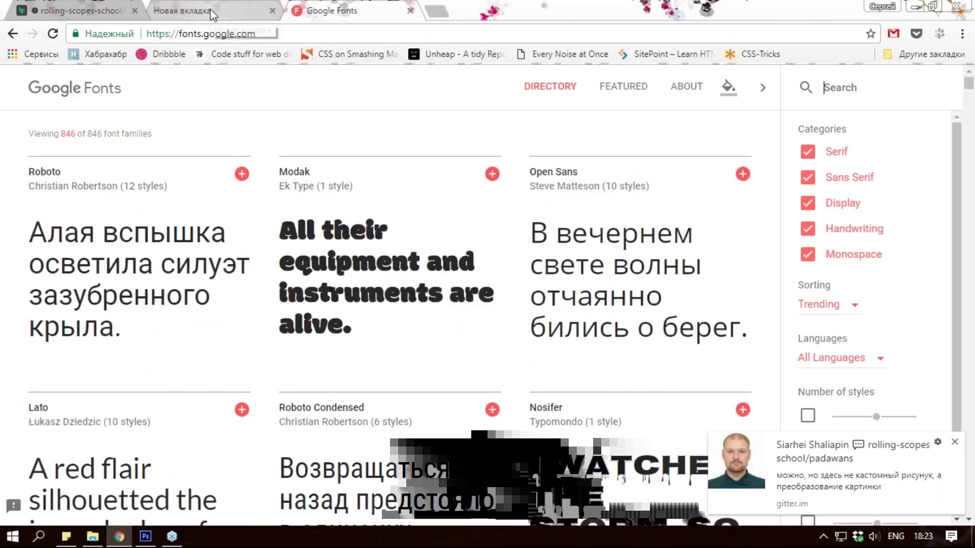
Step: Scroll through the Google Fonts directory, then go back to Photoshop
scroll(437, 286, down, 8)
scroll(438, 286, down, 10)
scroll(438, 286, up, 10)
scroll(437, 286, up, 15)
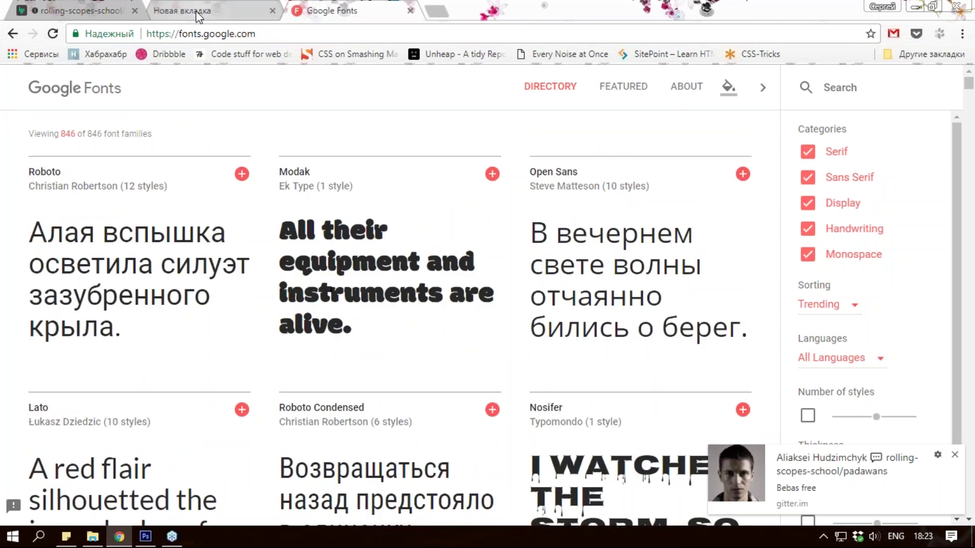
click(194, 3)
click(146, 537)
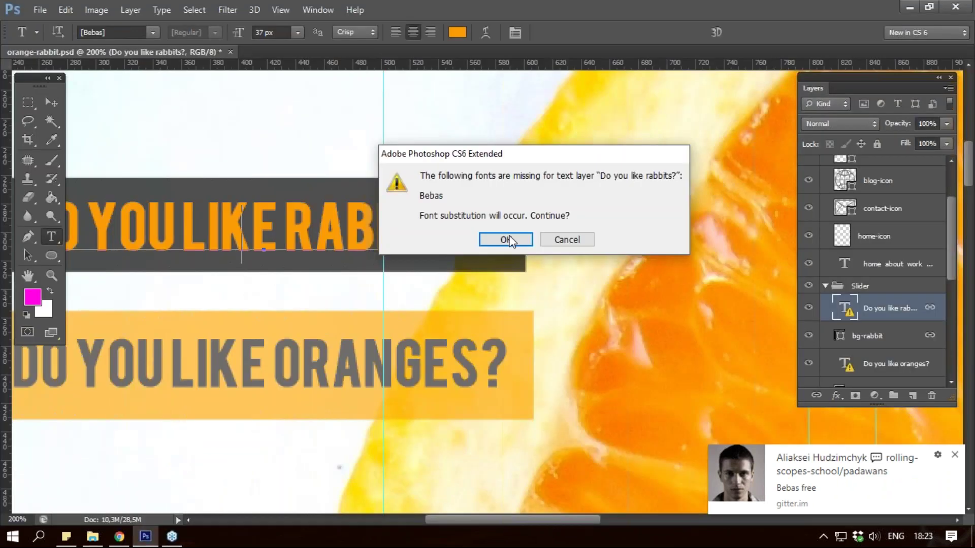
click(584, 239)
key(z)
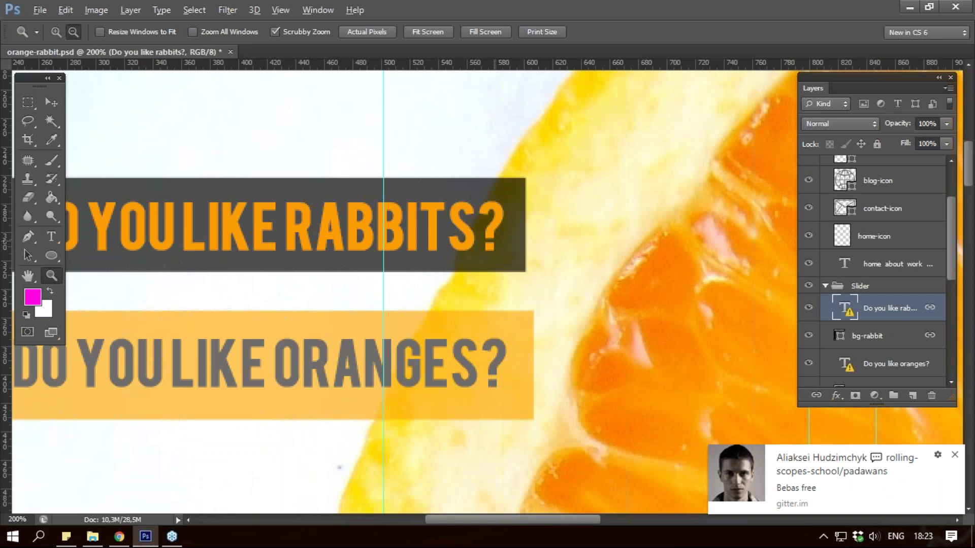
key(ctrl+minus)
key(ctrl+minus)
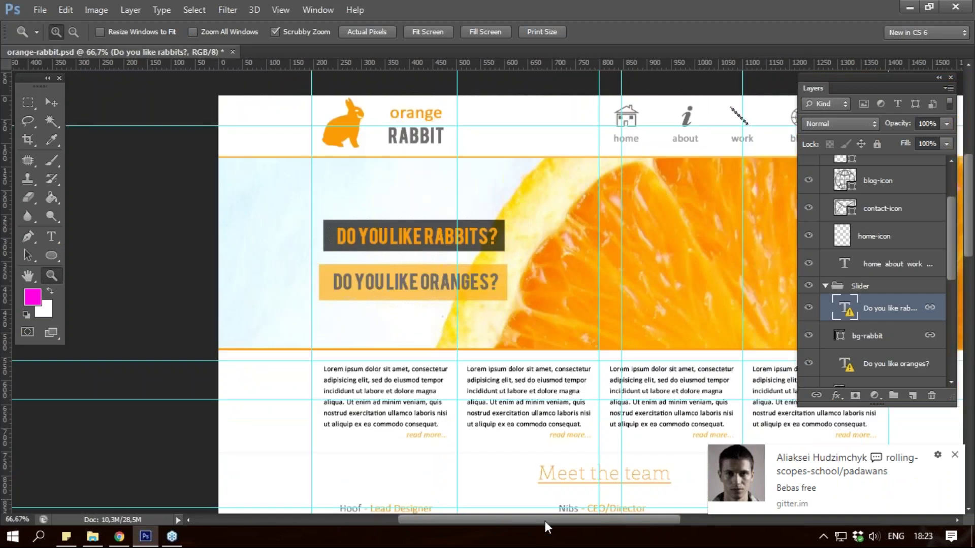
drag(544, 521, 588, 521)
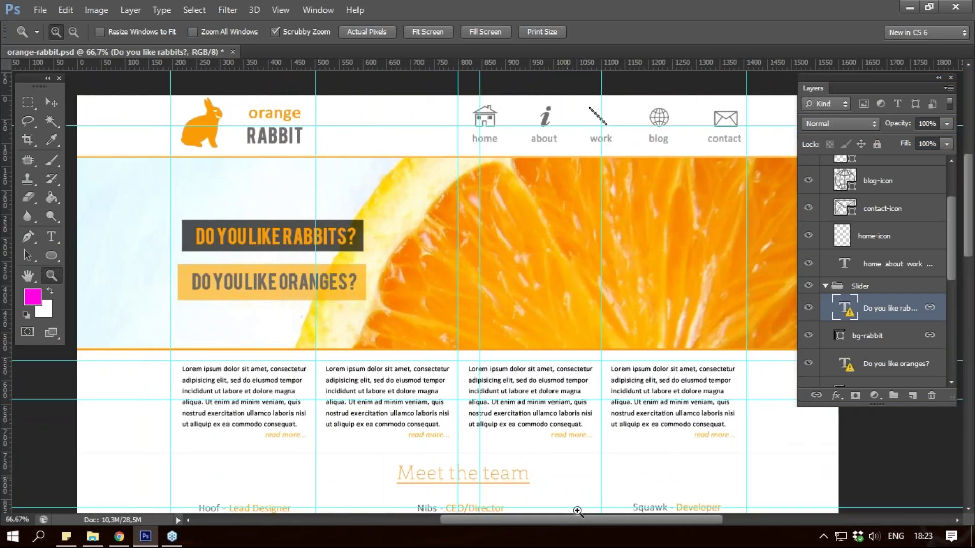
drag(574, 525, 588, 523)
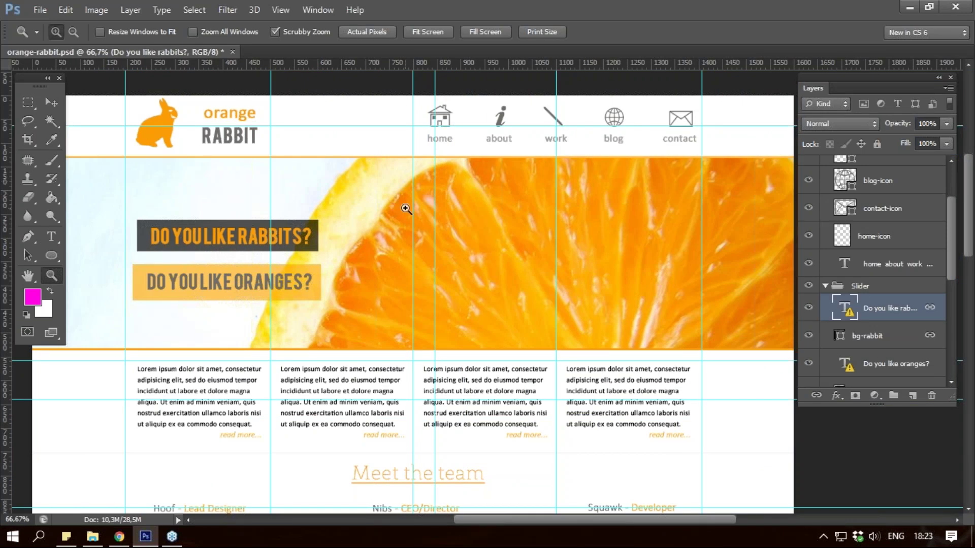
scroll(405, 209, down, 3)
scroll(407, 207, down, 3)
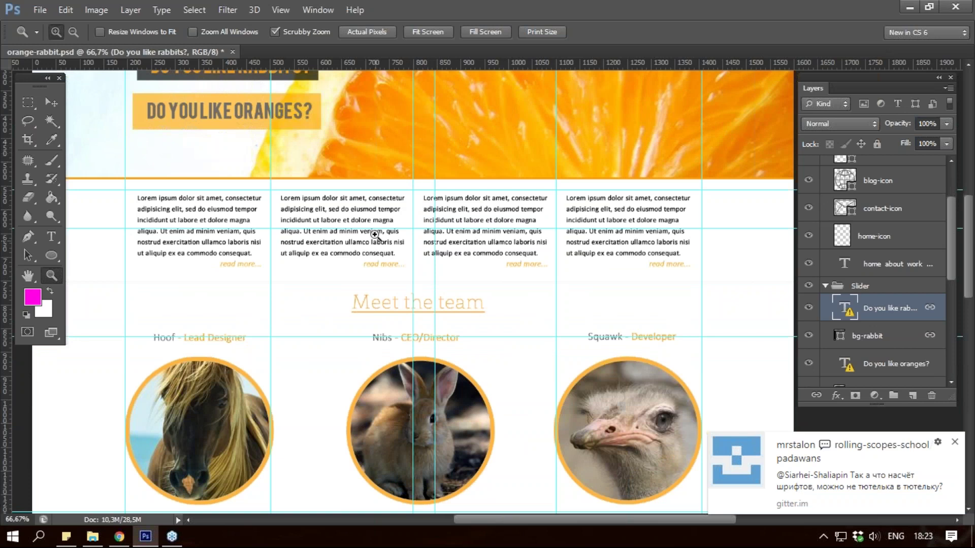
scroll(374, 235, down, 6)
scroll(366, 244, down, 3)
scroll(362, 250, down, 3)
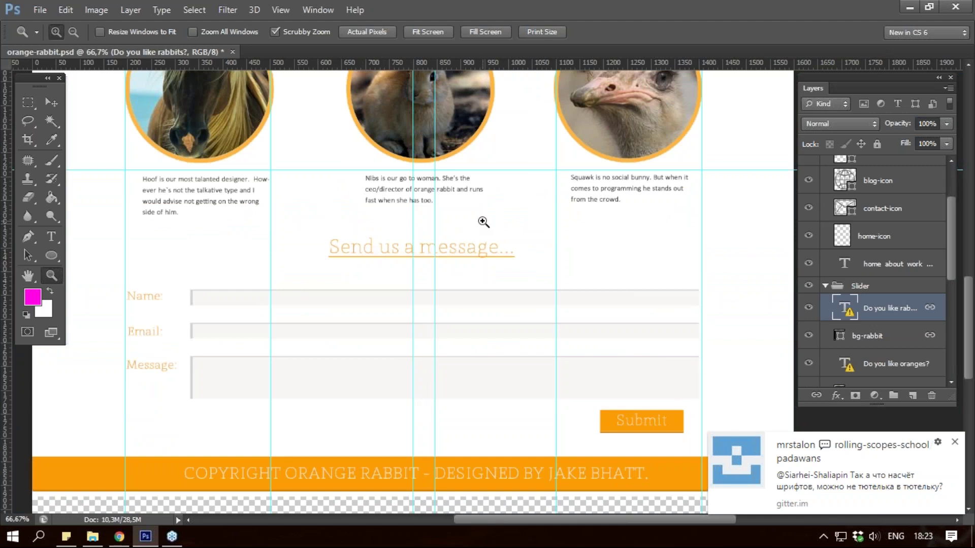
scroll(475, 214, down, 2)
scroll(475, 213, up, 5)
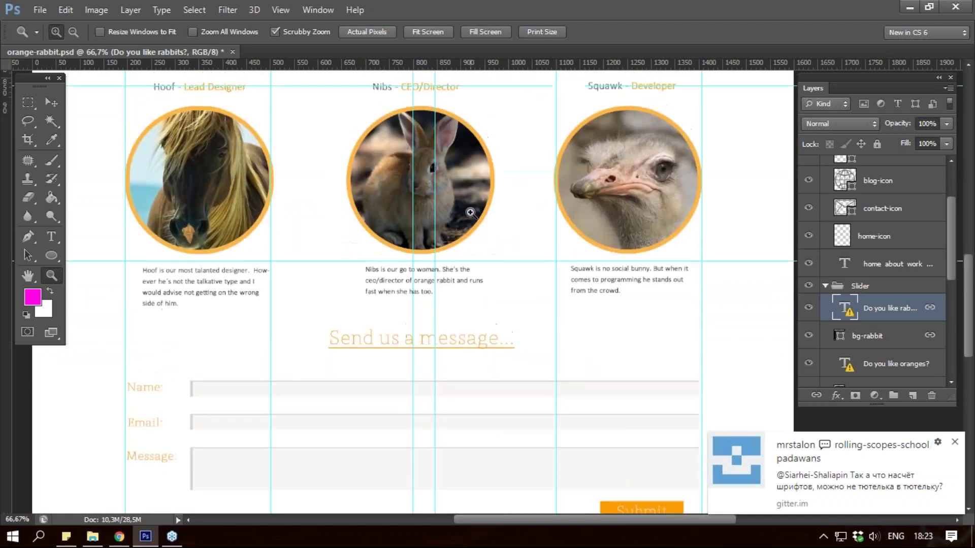
scroll(472, 214, up, 2)
scroll(470, 214, up, 3)
scroll(466, 213, up, 7)
scroll(463, 215, up, 2)
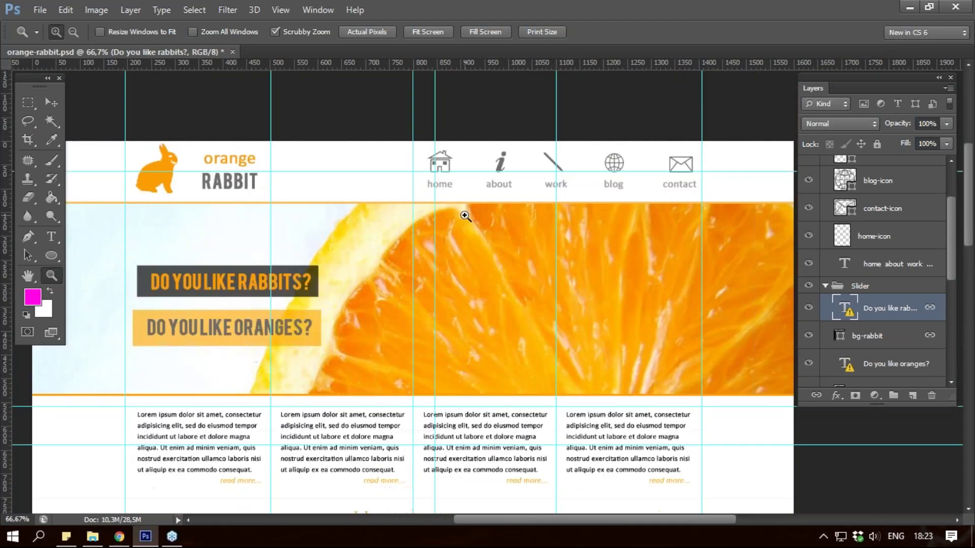
scroll(447, 219, up, 1)
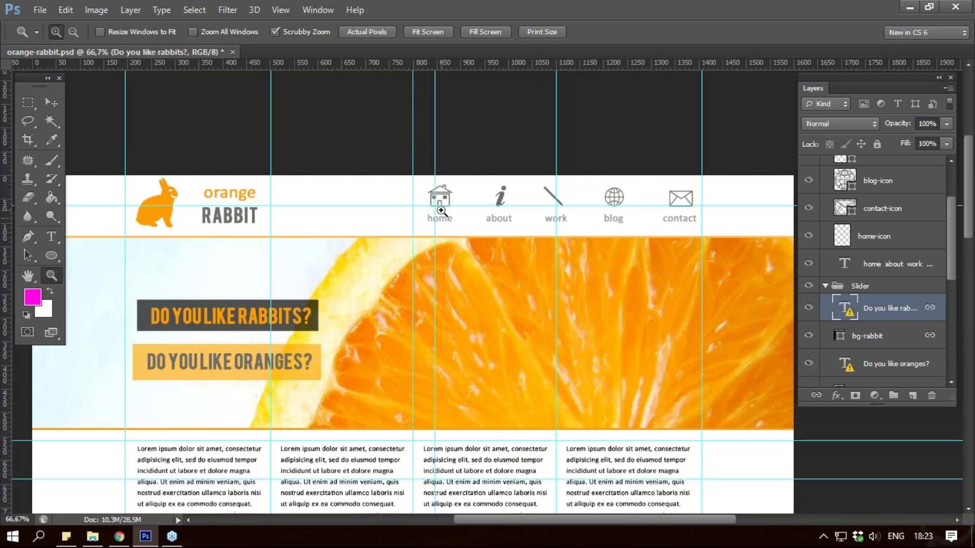
scroll(409, 202, up, 1)
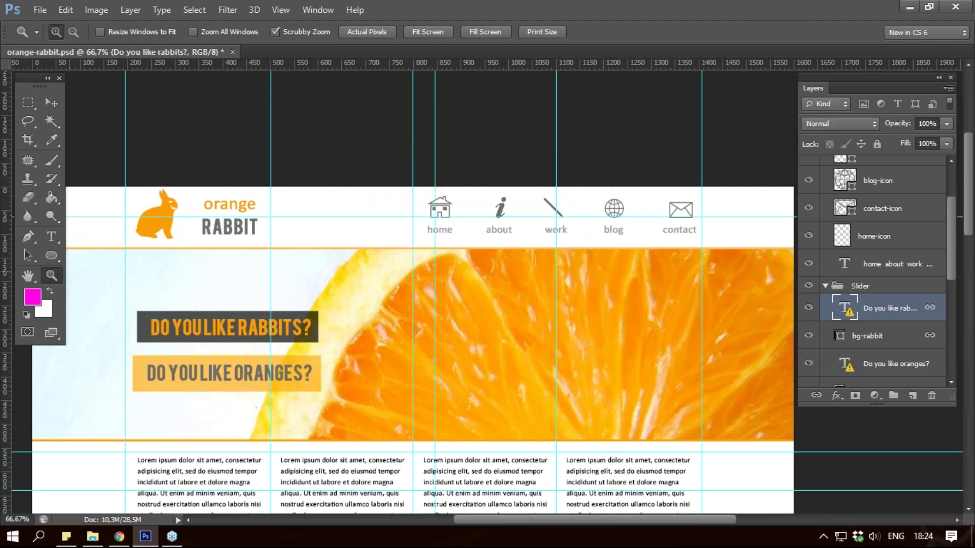
drag(126, 218, 253, 222)
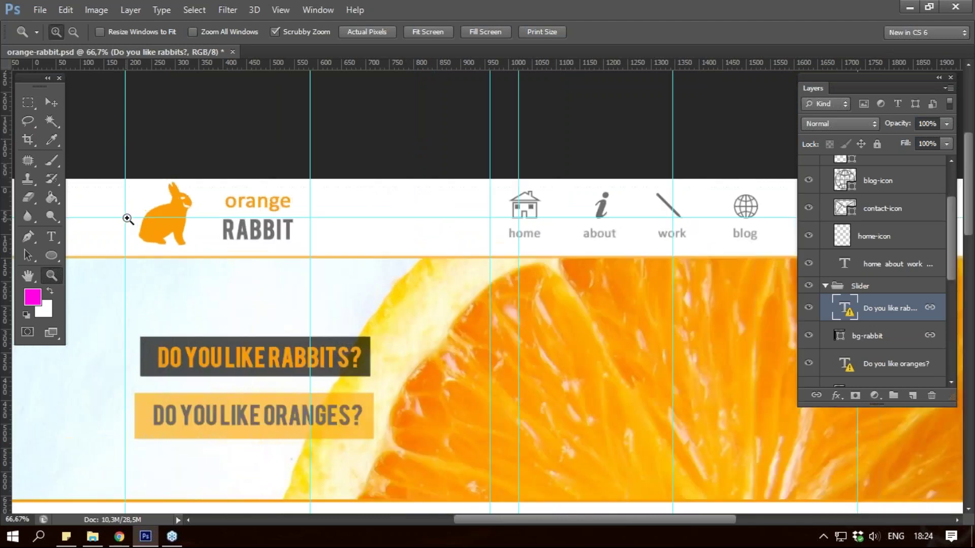
Step: Check the rabbit's eye and mouth layers, then hide the rabbit-eye layer
ctrl+click(254, 221)
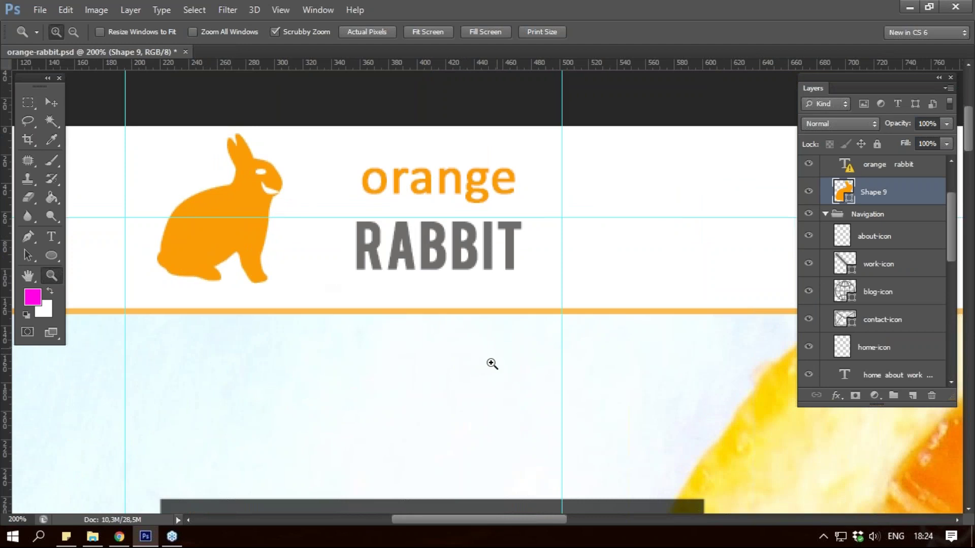
scroll(845, 192, up, 3)
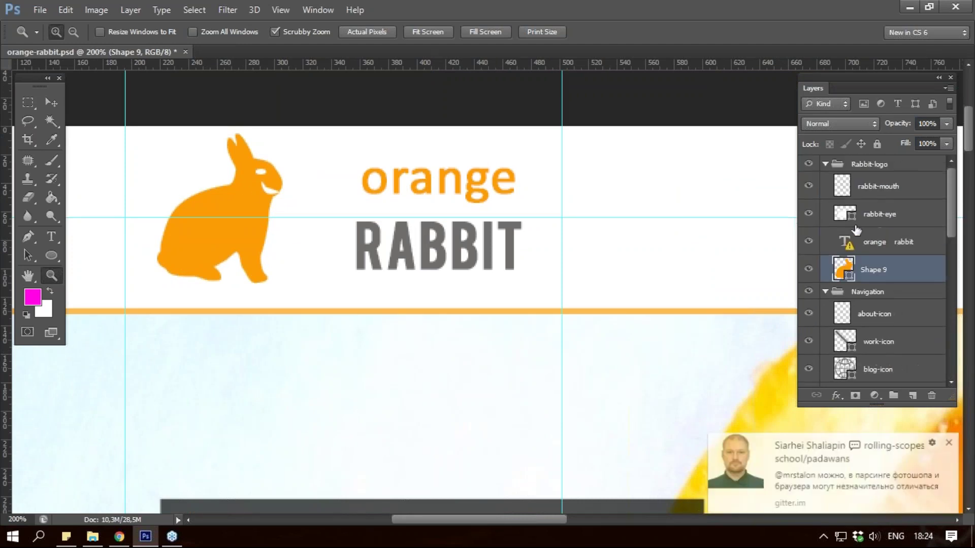
click(808, 215)
click(808, 215)
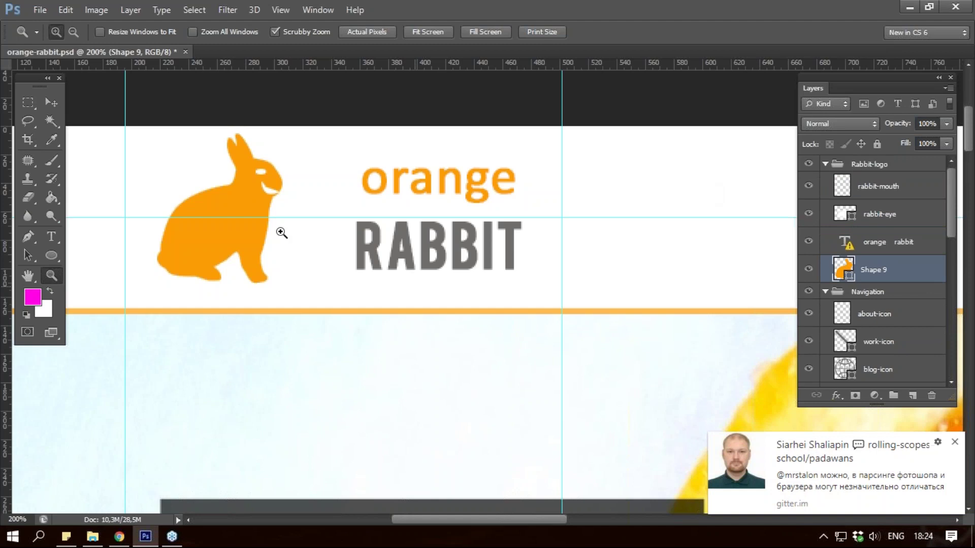
scroll(346, 218, up, 2)
scroll(863, 254, down, 2)
scroll(863, 253, up, 2)
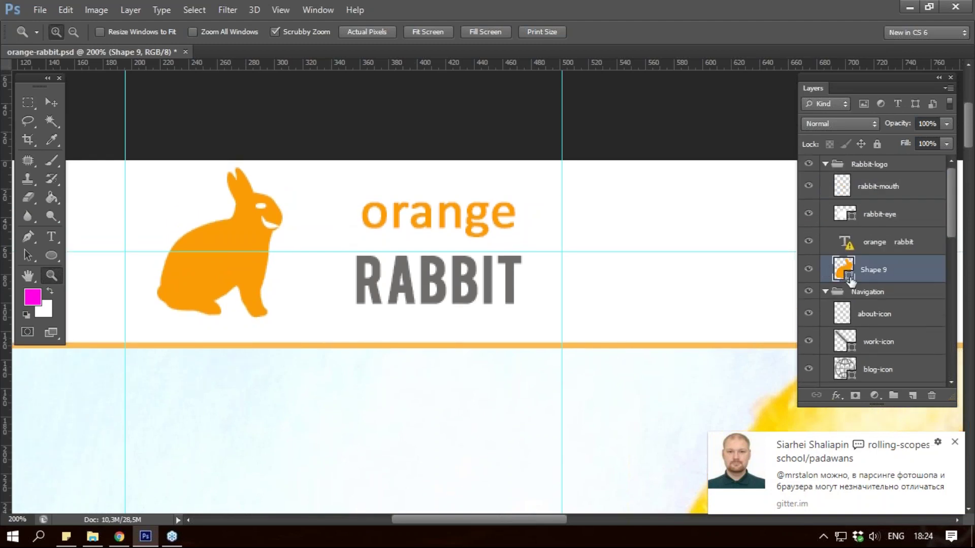
click(289, 200)
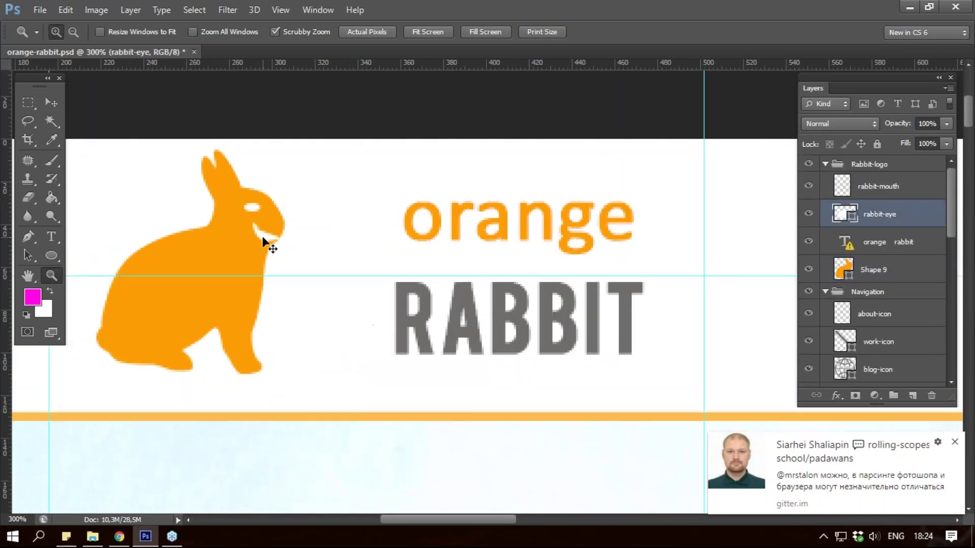
ctrl+click(261, 236)
ctrl+click(252, 205)
click(808, 213)
Step: Move the white rabbit-mouth notch up onto the head and reposition the silhouette
ctrl+click(264, 239)
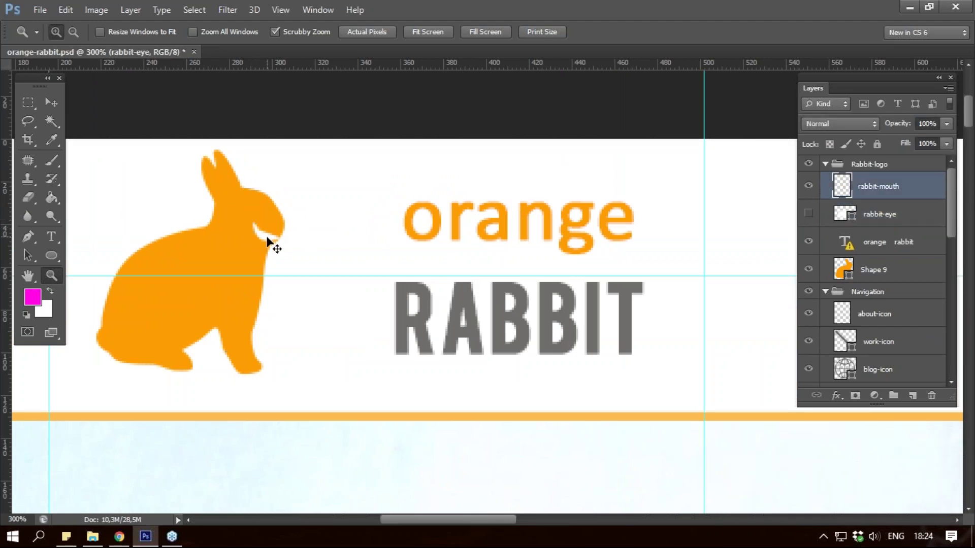
drag(266, 240, 252, 213)
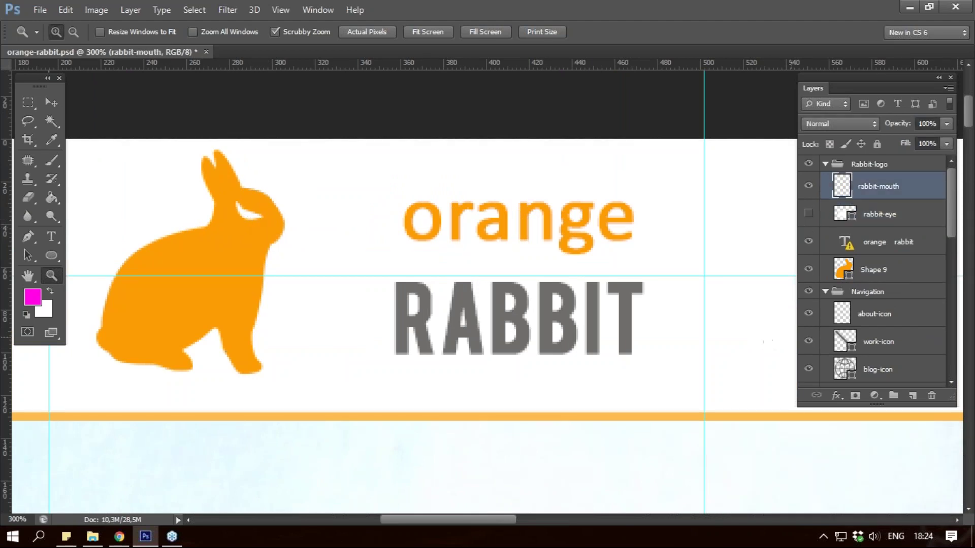
click(868, 270)
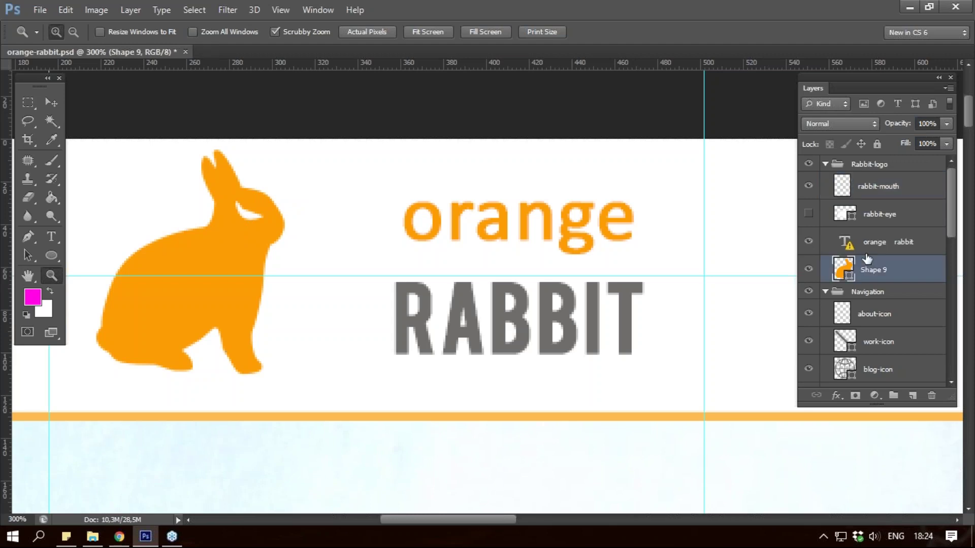
click(870, 188)
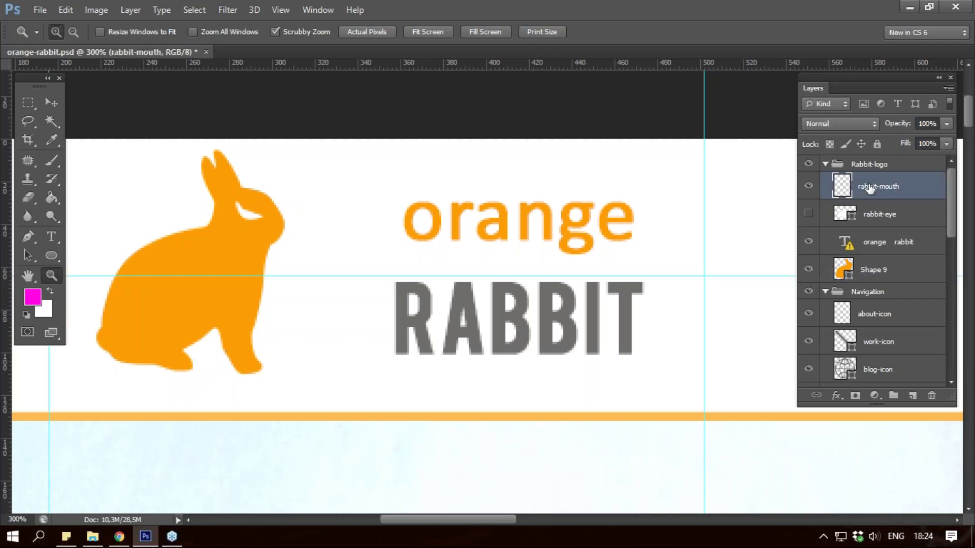
click(882, 281)
click(880, 183)
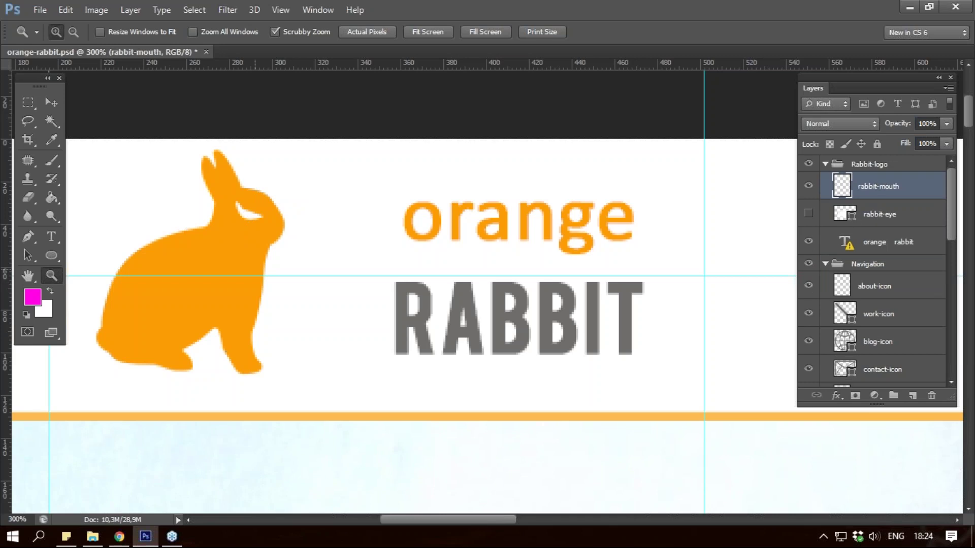
drag(233, 243, 244, 223)
drag(257, 185, 259, 184)
Step: Copy the whole rabbit into a new clipboard-sized document and zoom in on it
key(ctrl+a)
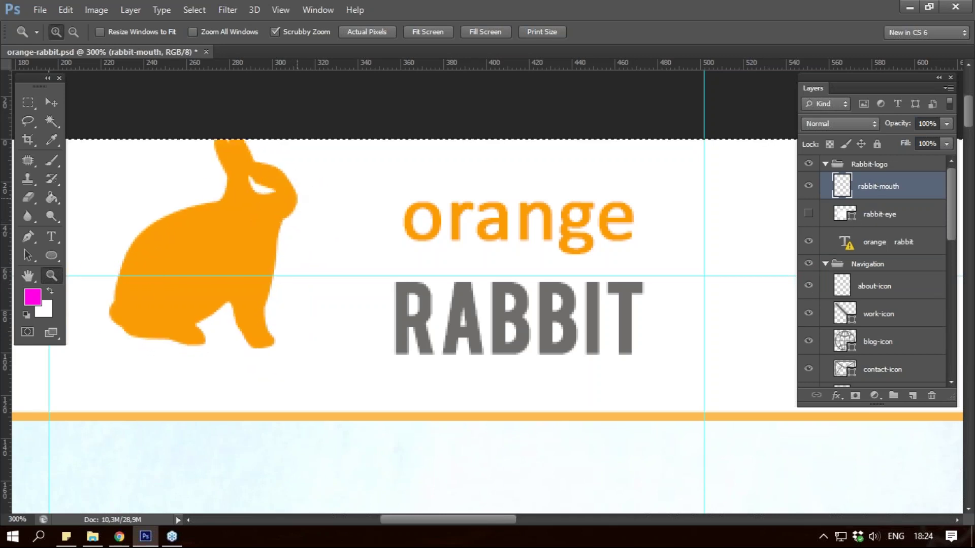
key(ctrl+c)
key(ctrl+n)
key(Return)
key(ctrl+v)
click(508, 293)
click(508, 293)
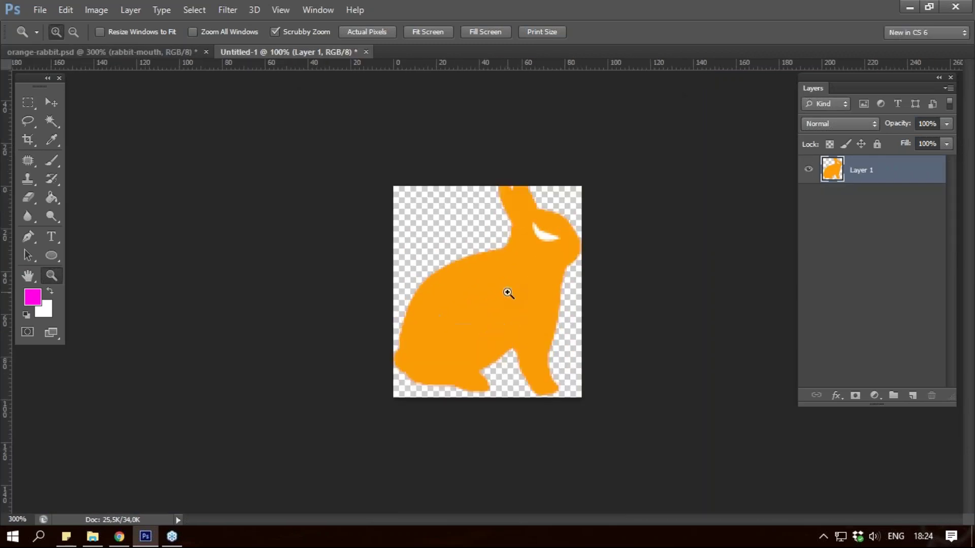
alt+click(505, 282)
Step: Start a Save As for the rabbit copy, check the formats, then cancel it
click(99, 14)
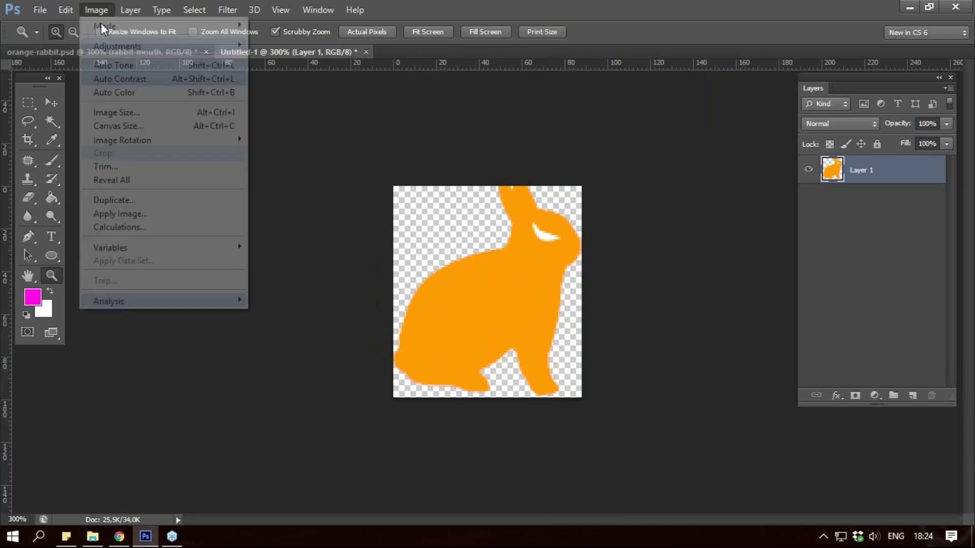
click(44, 7)
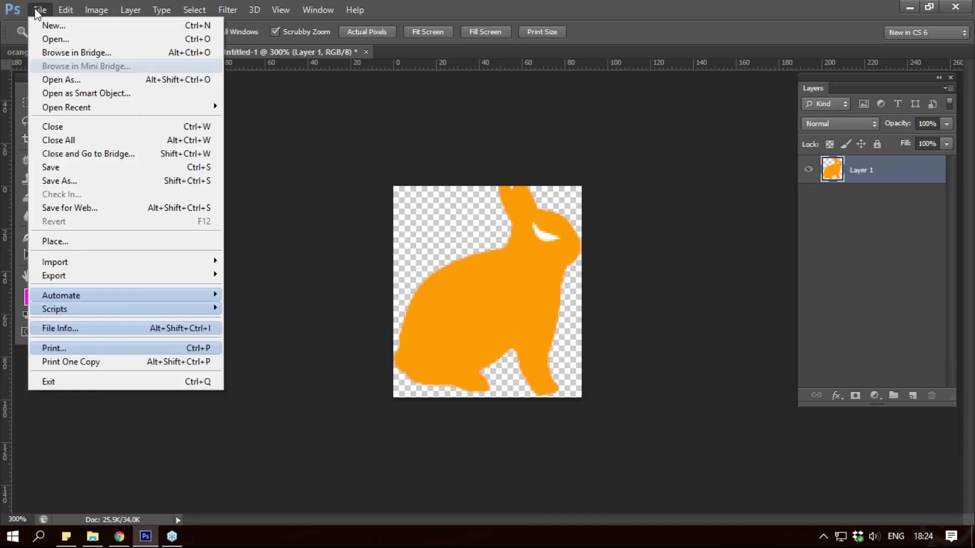
click(70, 181)
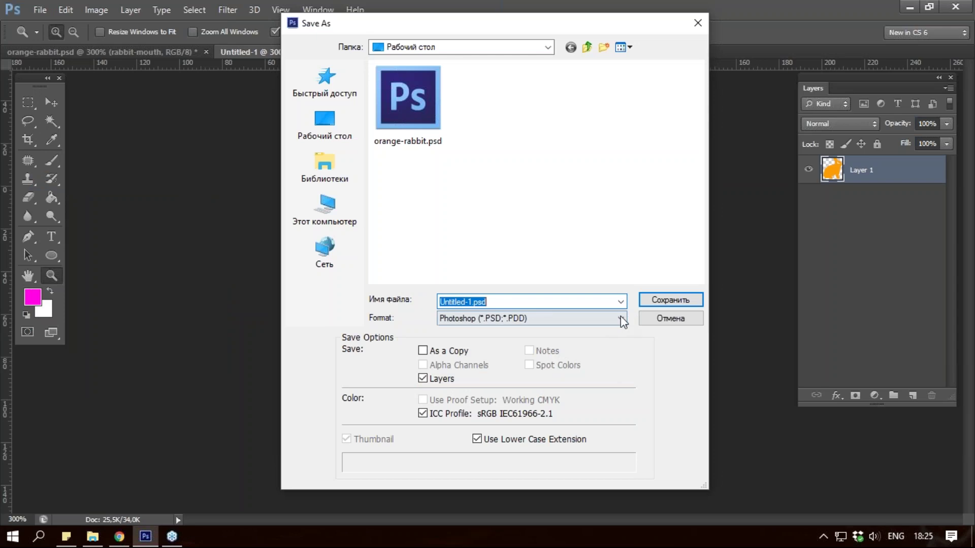
click(621, 318)
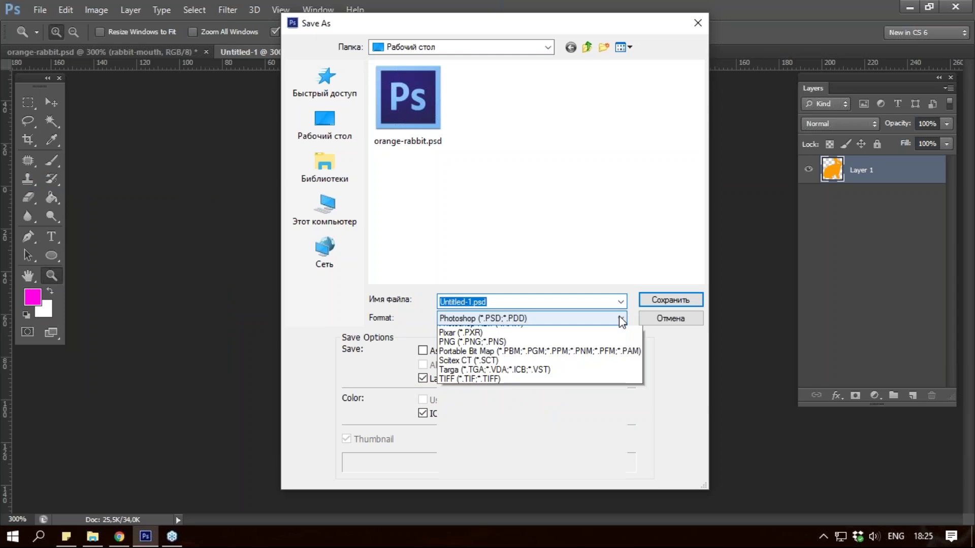
click(671, 319)
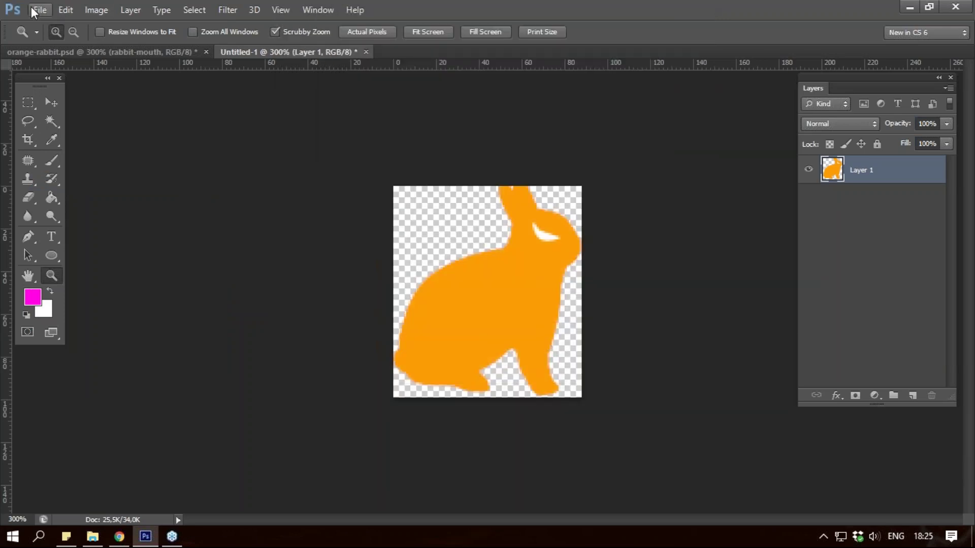
Step: Preview the rabbit in Save for Web, then close Untitled-1 without saving
click(40, 10)
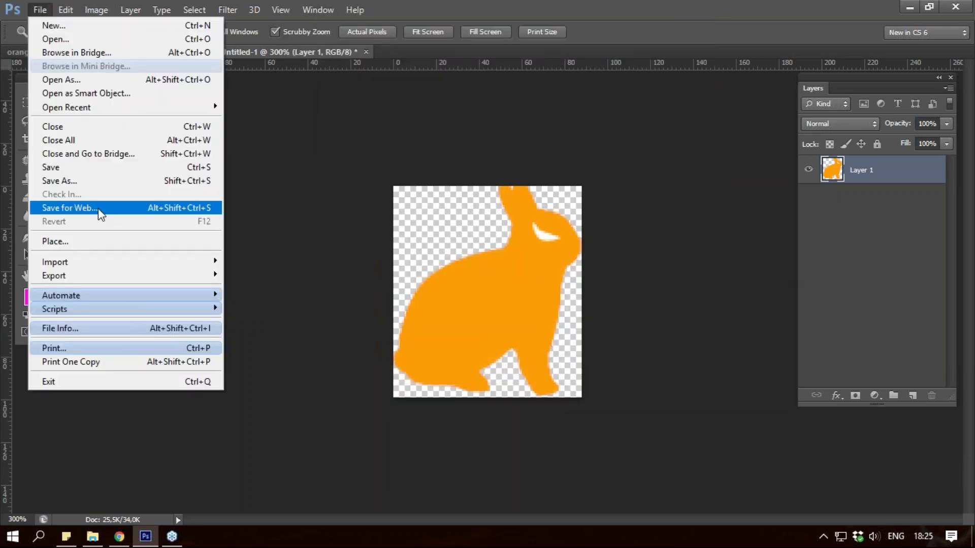
click(99, 210)
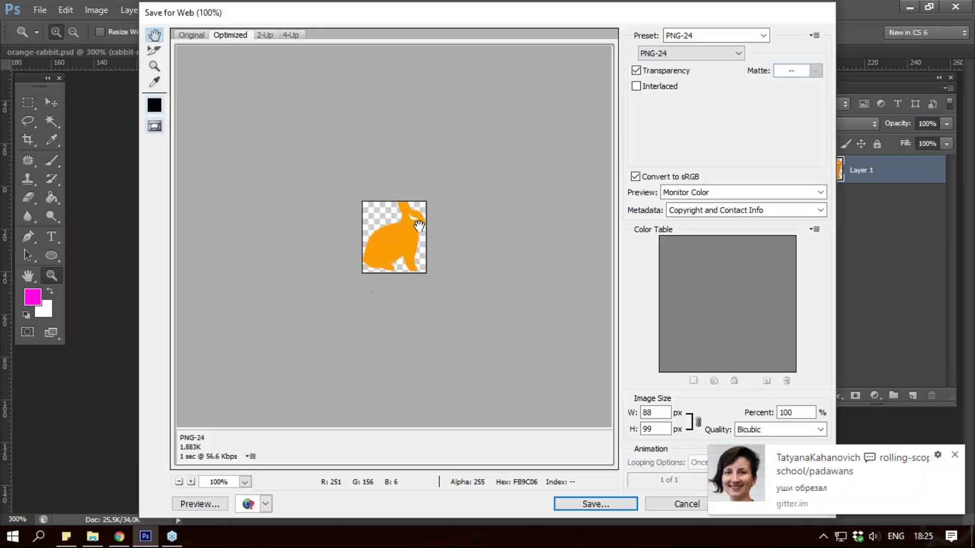
key(Escape)
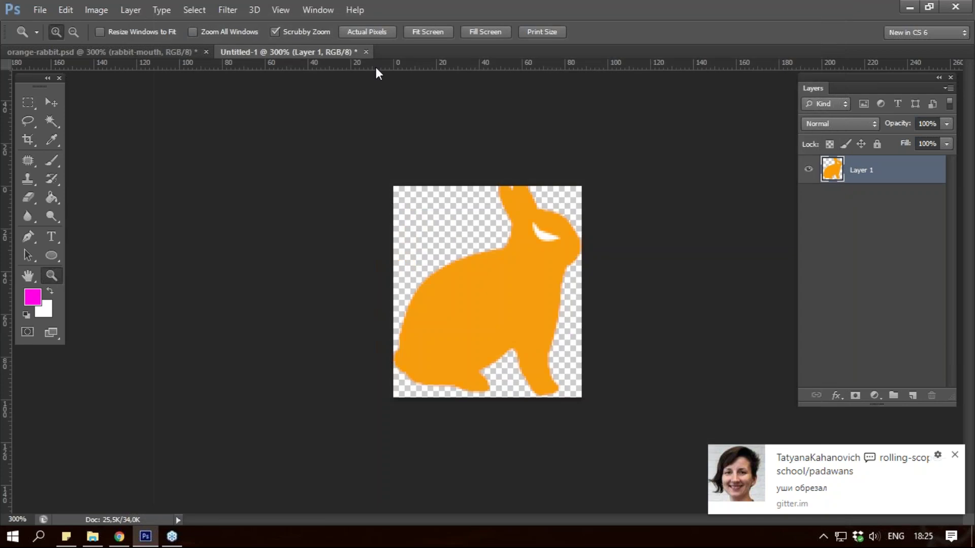
click(363, 52)
click(528, 215)
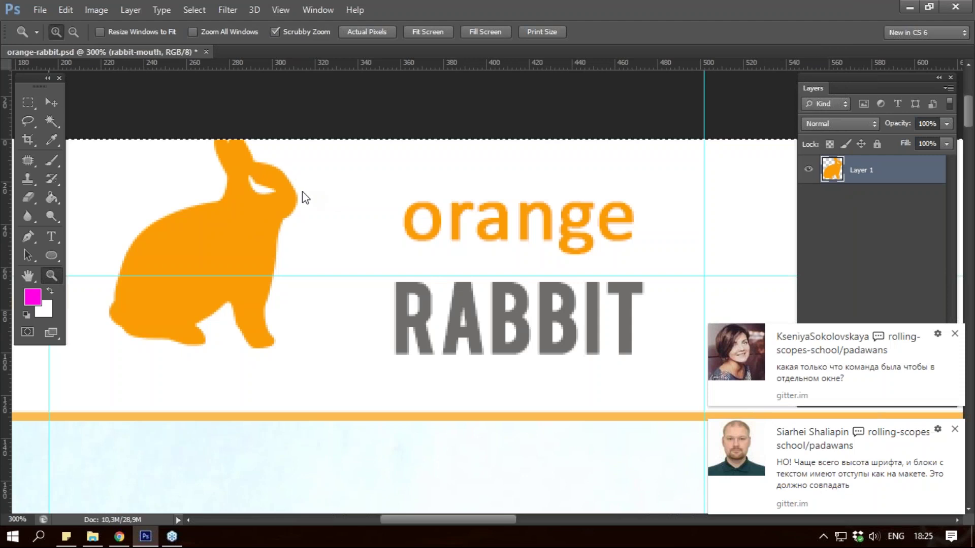
Step: Shift the rabbit down, then paste a copy into a new clipboard-sized transparent document
drag(239, 234, 243, 263)
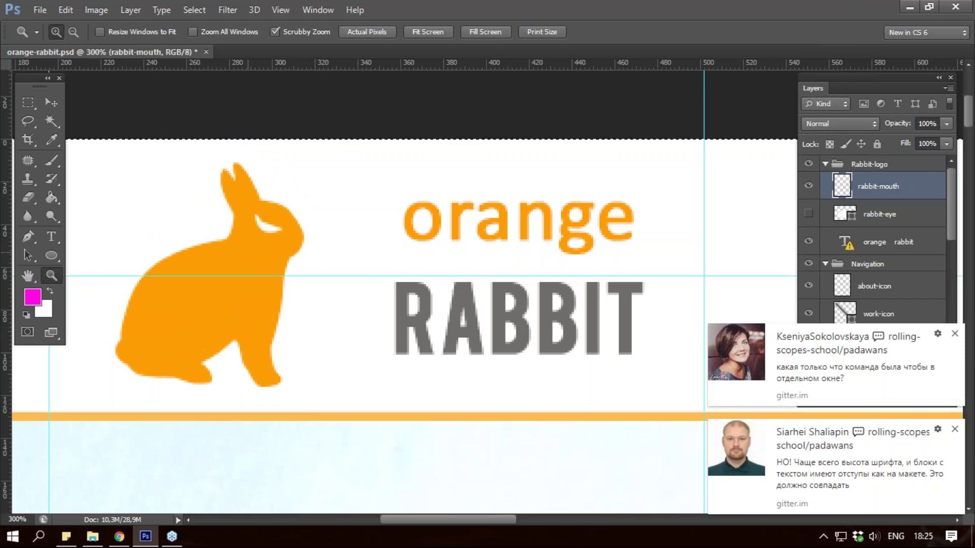
key(ctrl+c)
key(ctrl+n)
key(Return)
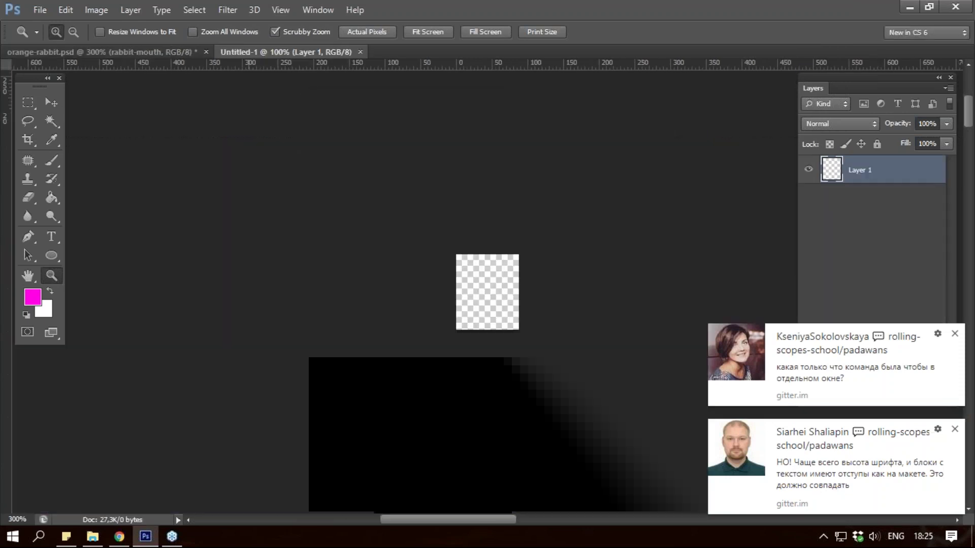
key(ctrl+v)
click(503, 293)
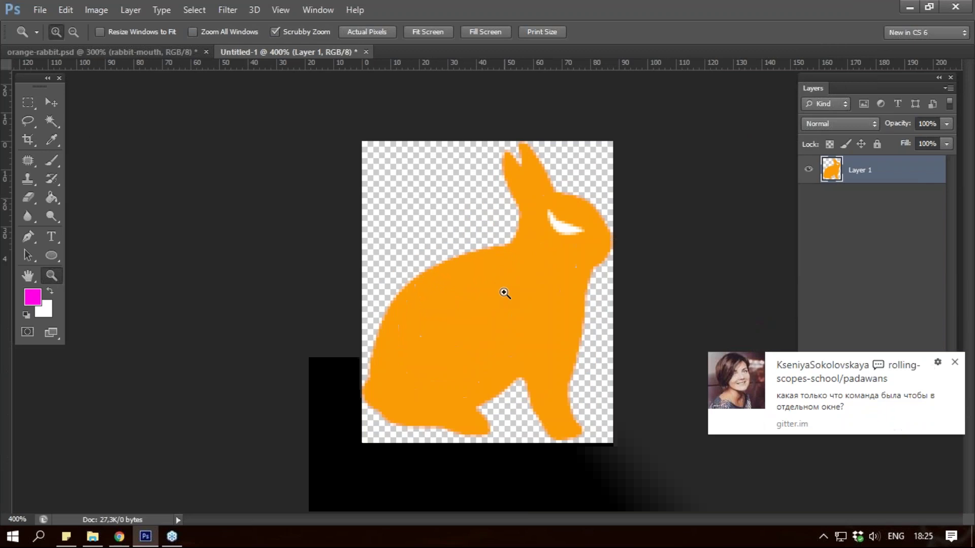
Step: Preview the copy in Save for Web, cancel, and return to orange-rabbit.psd
click(39, 8)
click(79, 209)
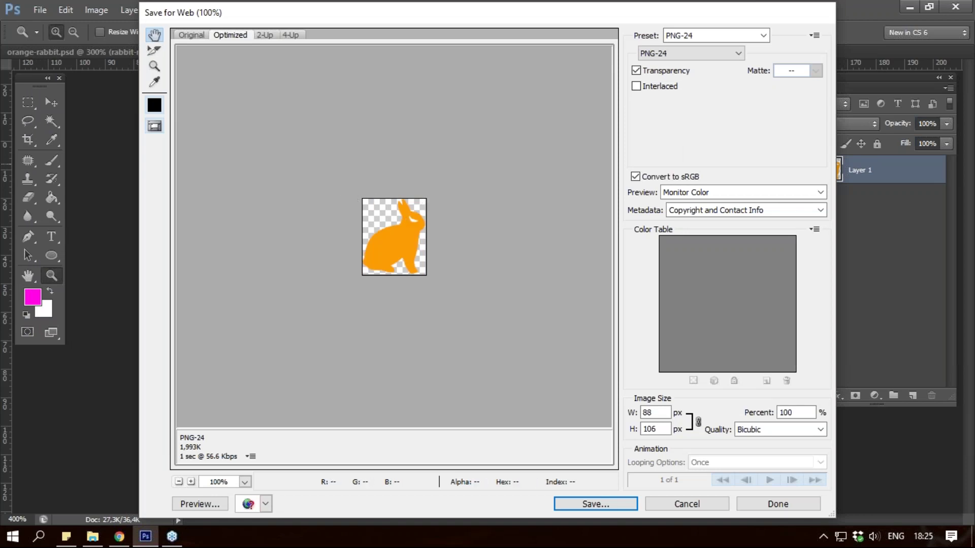
click(686, 504)
click(142, 50)
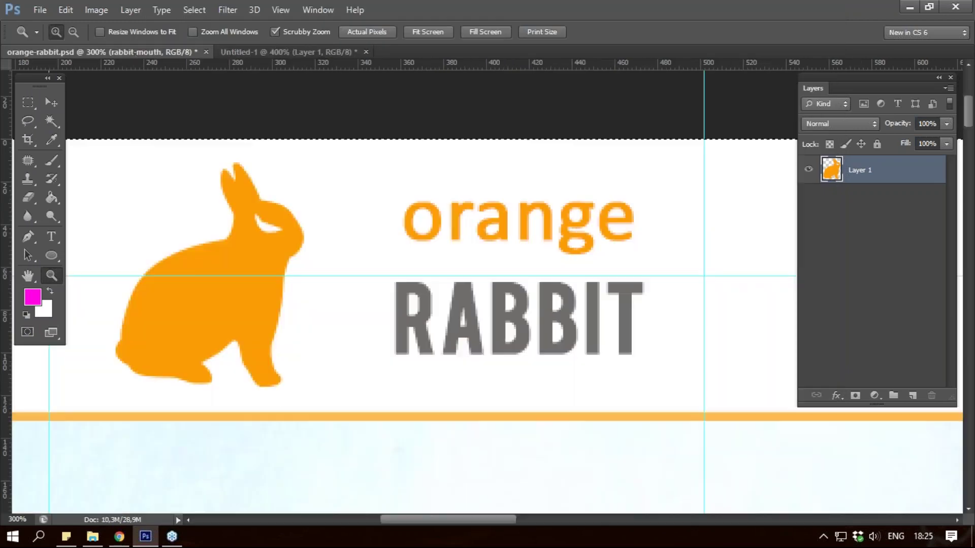
Step: Select the whole canvas and close the old Untitled-1 without saving
key(m)
drag(92, 150, 365, 492)
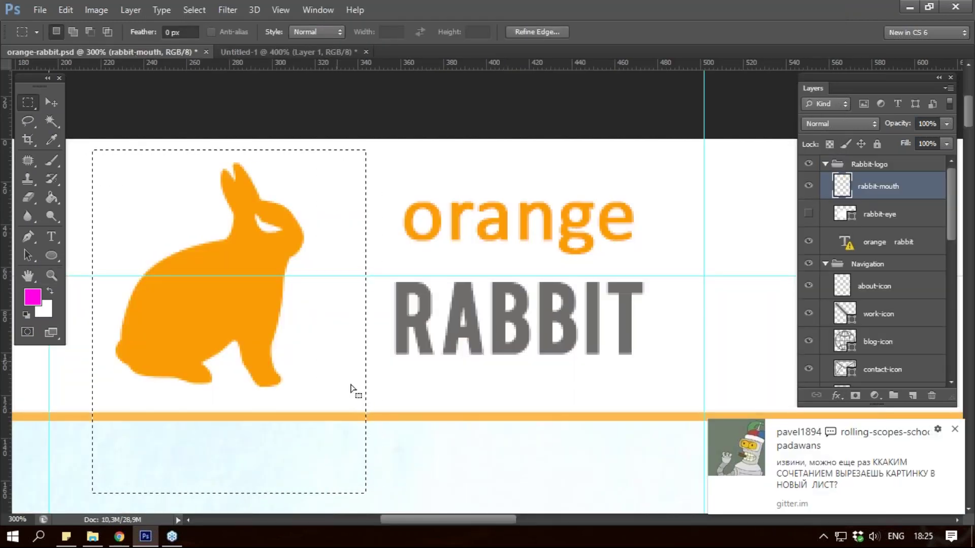
click(371, 372)
key(ctrl+a)
click(365, 51)
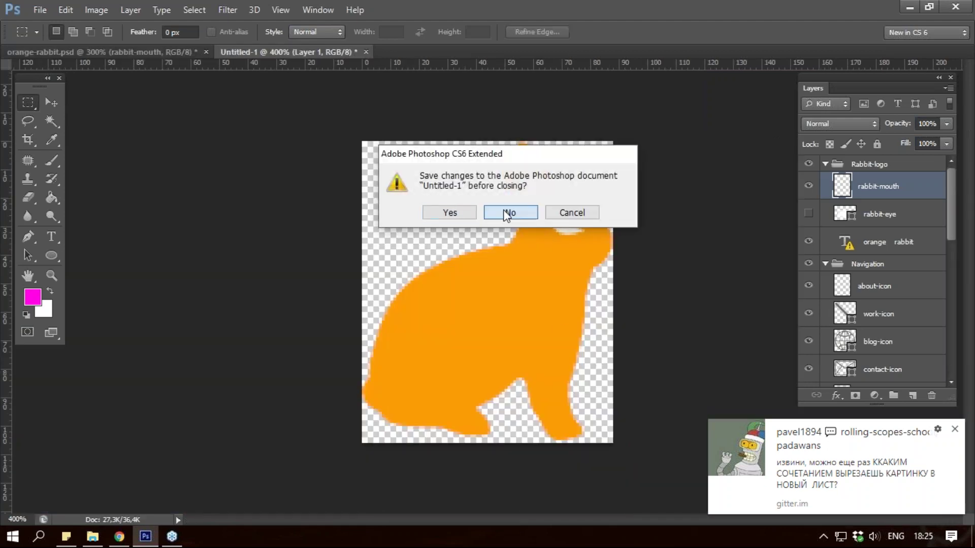
click(510, 213)
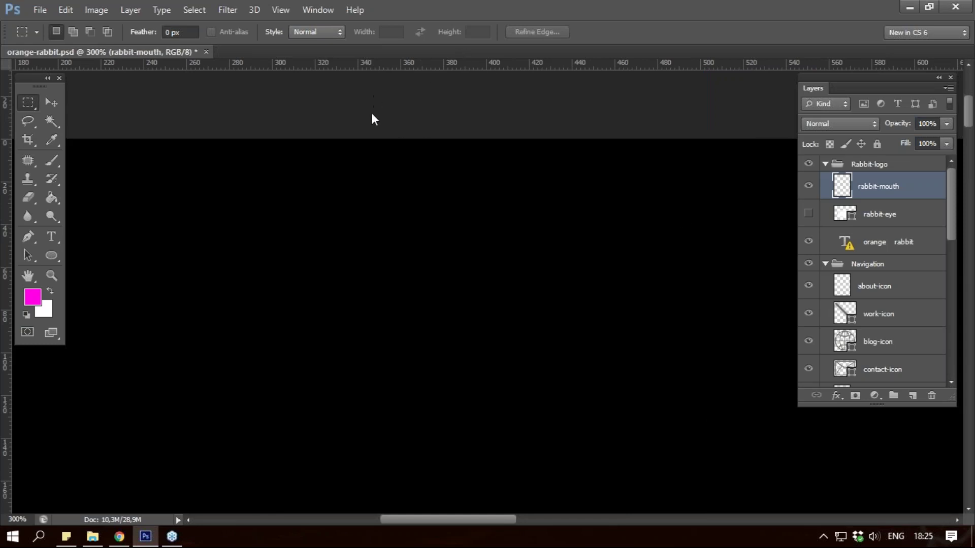
Step: Paste the rabbit into a fresh 88 × 106 px transparent document and zoom in
key(ctrl+a)
key(ctrl+n)
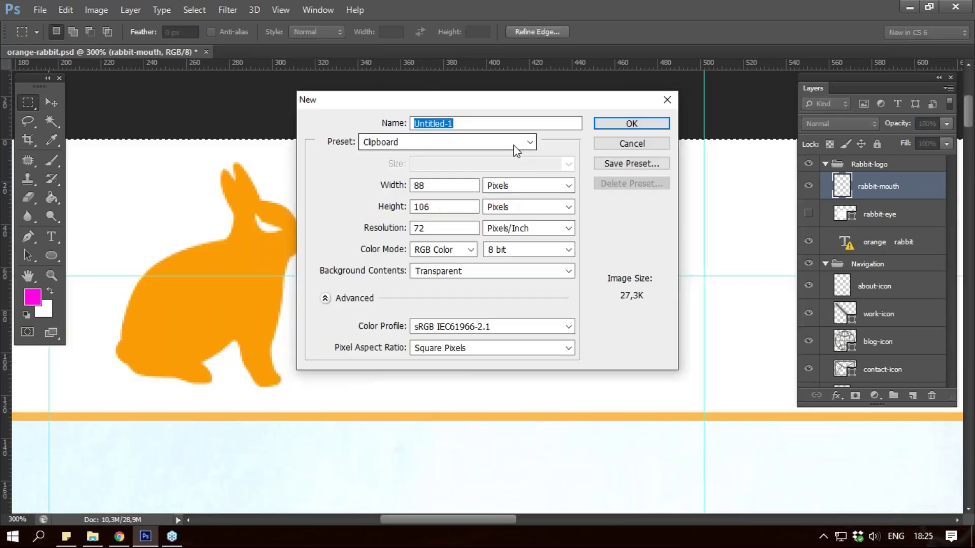
click(663, 124)
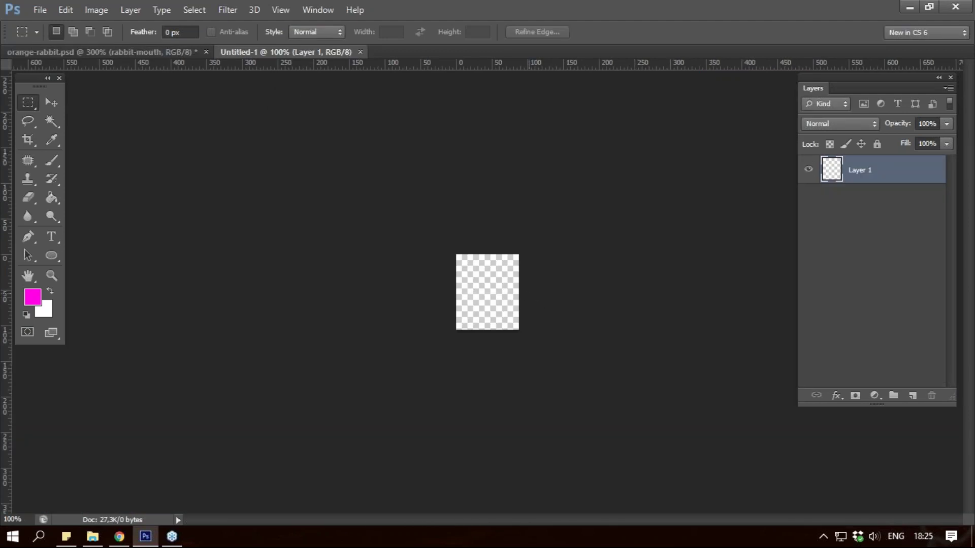
key(ctrl+v)
key(z)
click(526, 294)
click(526, 294)
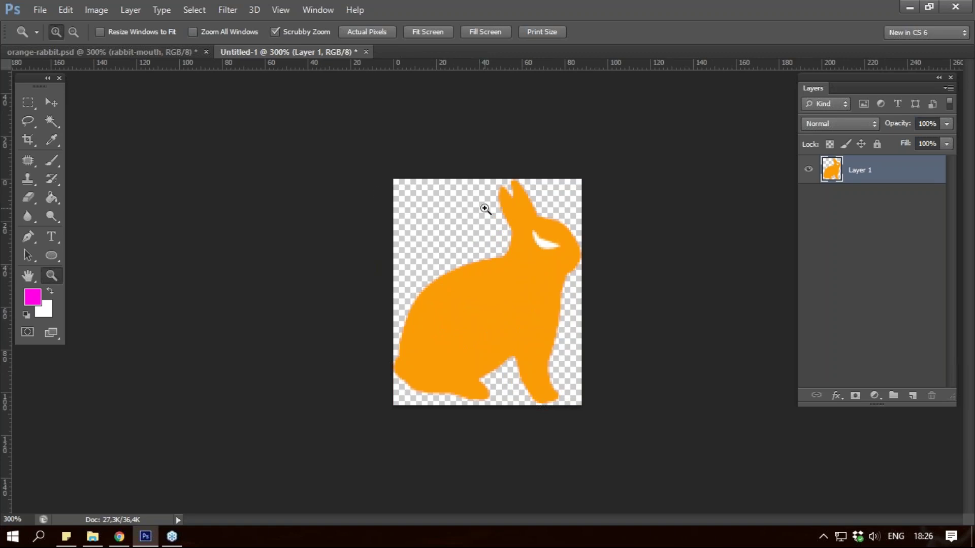
key(ctrl+alt+shift+s)
Step: Save the rabbit as a transparent PNG-24, then close Untitled-1 without saving
click(738, 53)
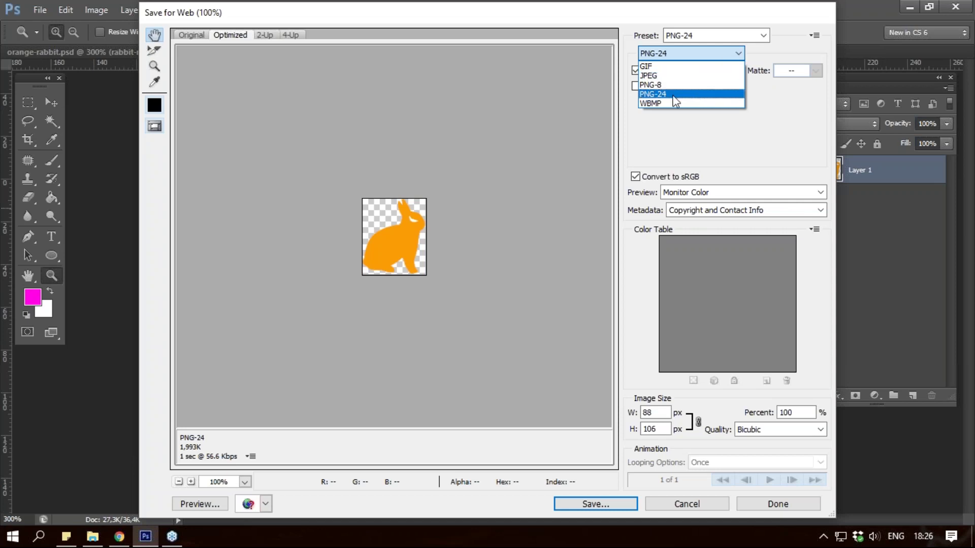
click(669, 95)
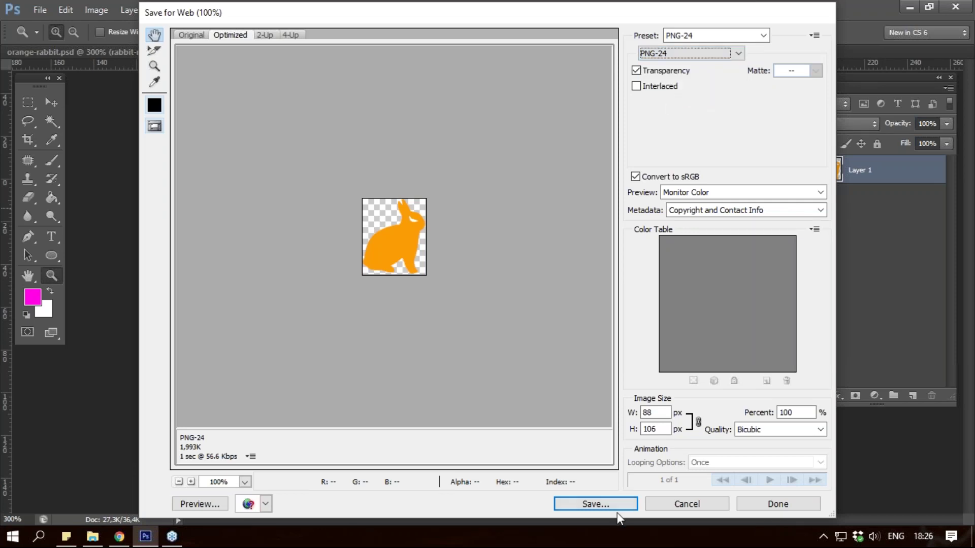
click(687, 503)
click(366, 52)
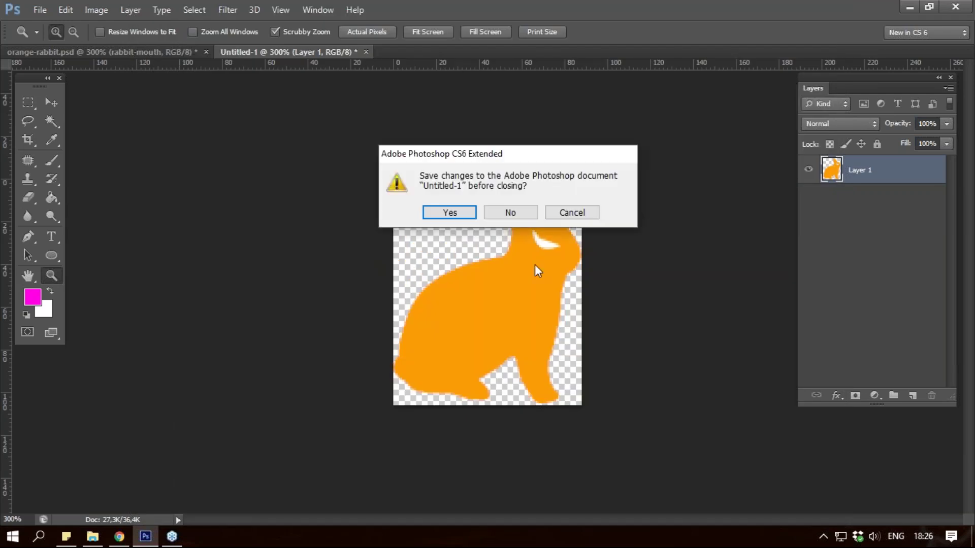
click(510, 209)
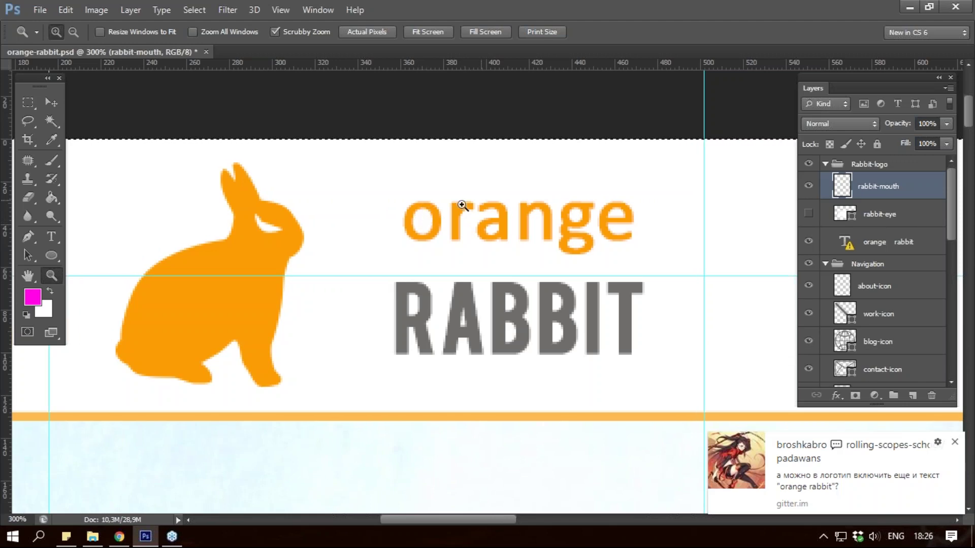
Step: Deselect, then nudge the orange RABBIT logo text slightly right and up
scroll(457, 204, down, 2)
scroll(452, 201, down, 2)
scroll(483, 203, up, 2)
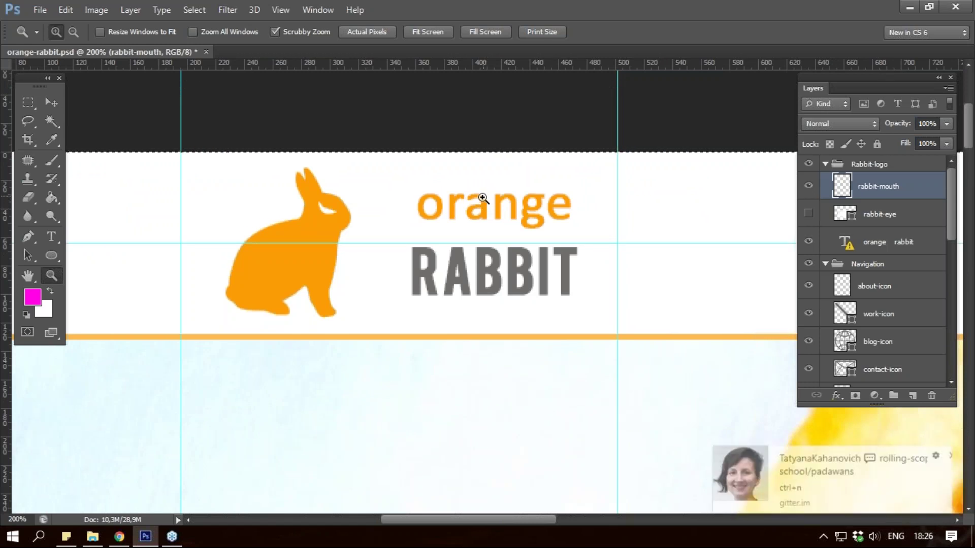
key(ctrl+d)
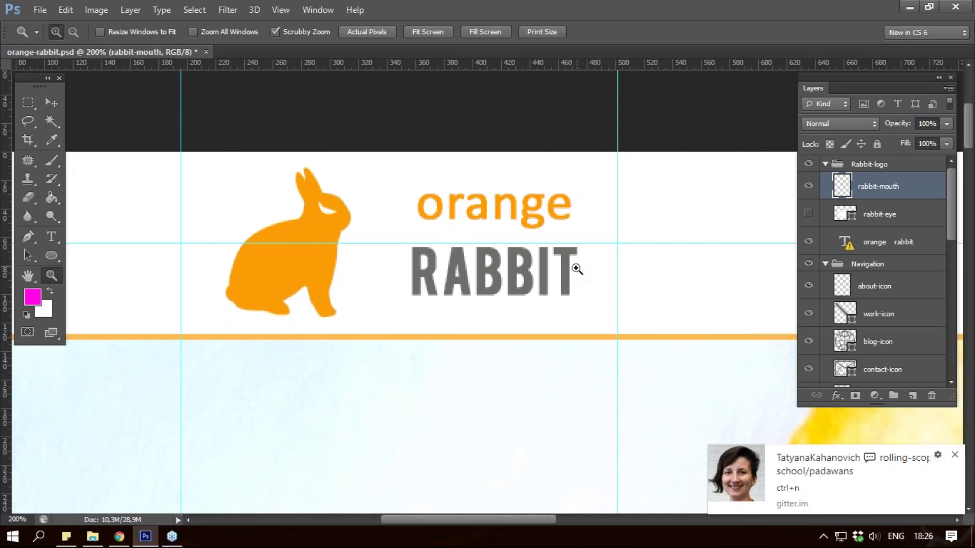
drag(522, 521, 546, 520)
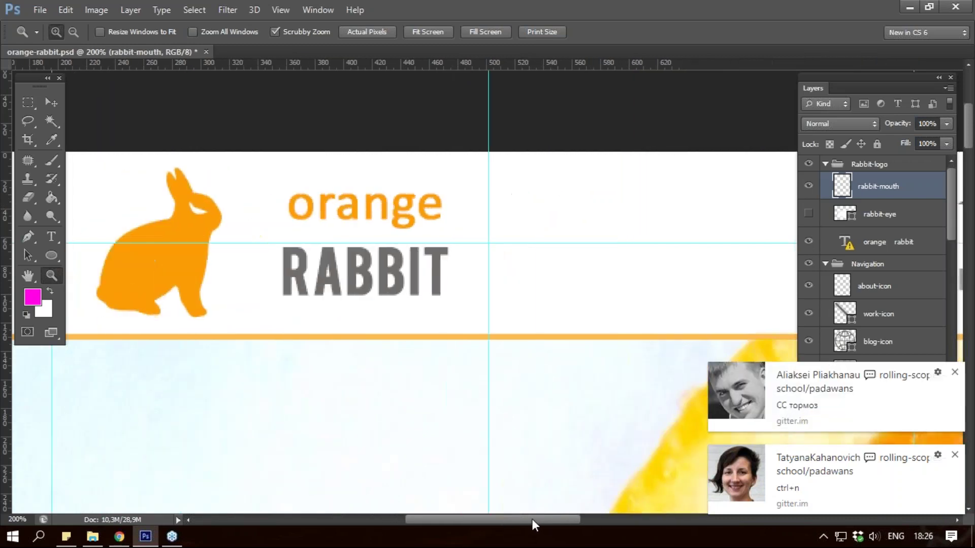
ctrl+click(328, 212)
click(336, 230)
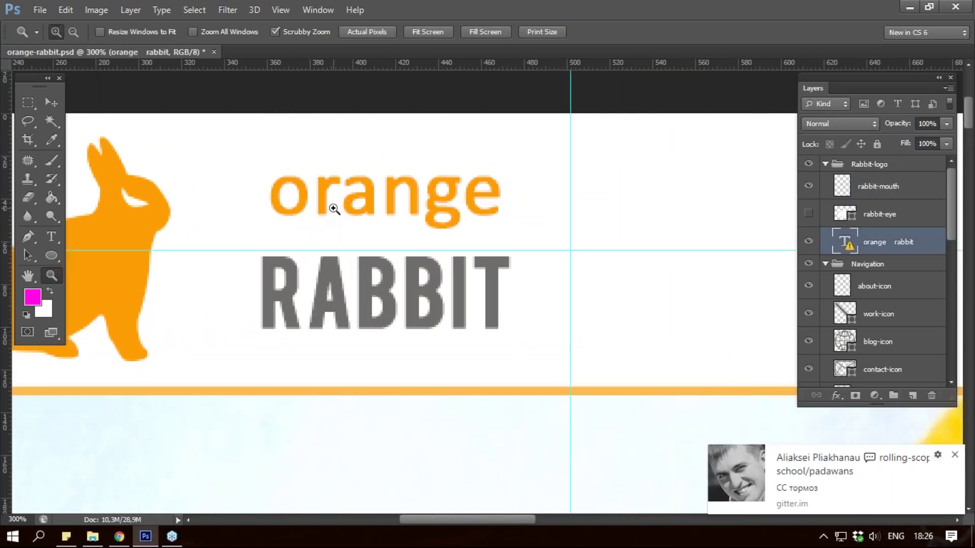
drag(320, 195, 326, 188)
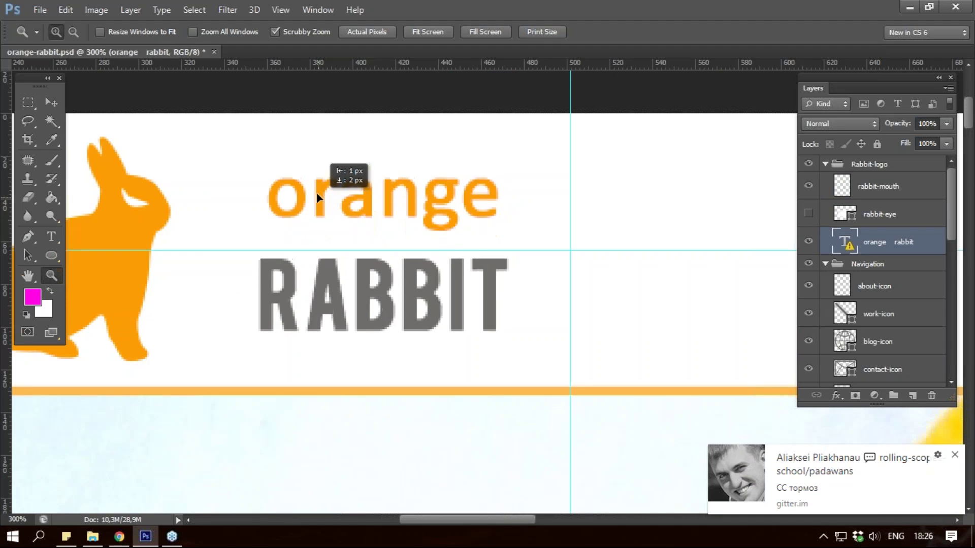
Step: Try brushing on the logo text, then undo the rasterize to keep it as live type
key(b)
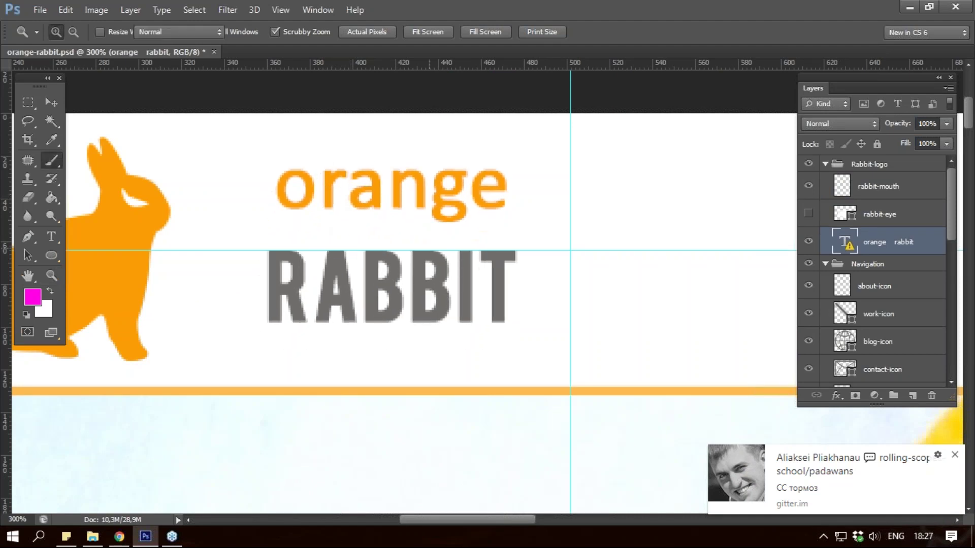
click(496, 224)
click(462, 220)
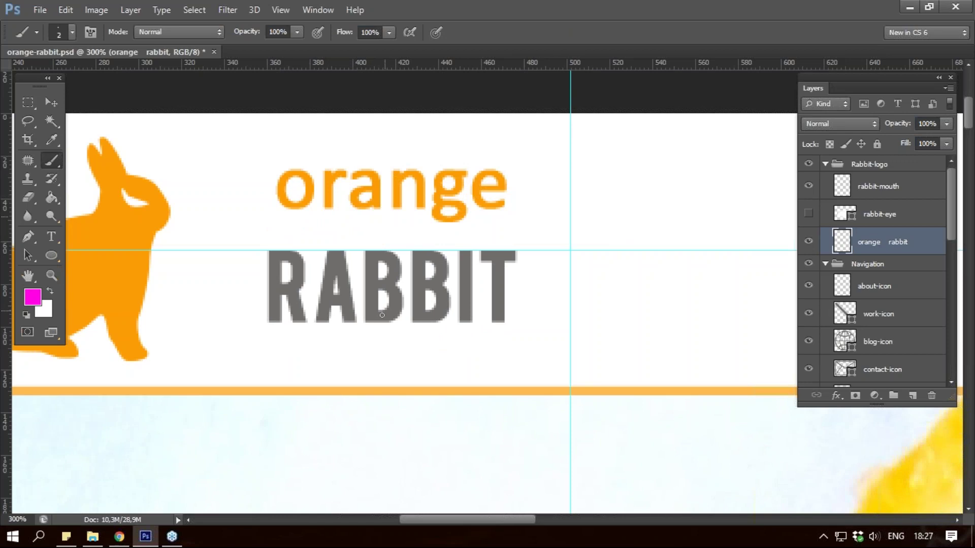
key(ctrl+z)
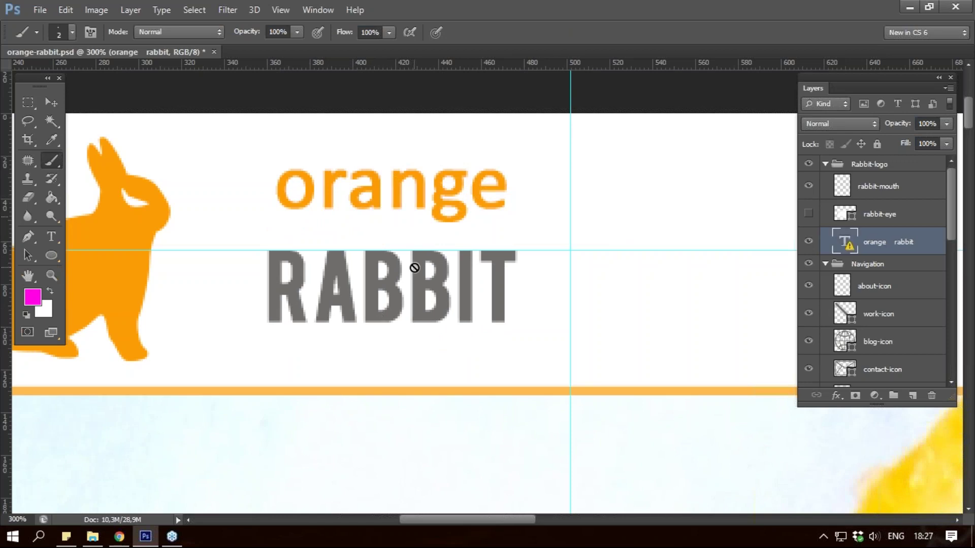
key(z)
alt+click(448, 269)
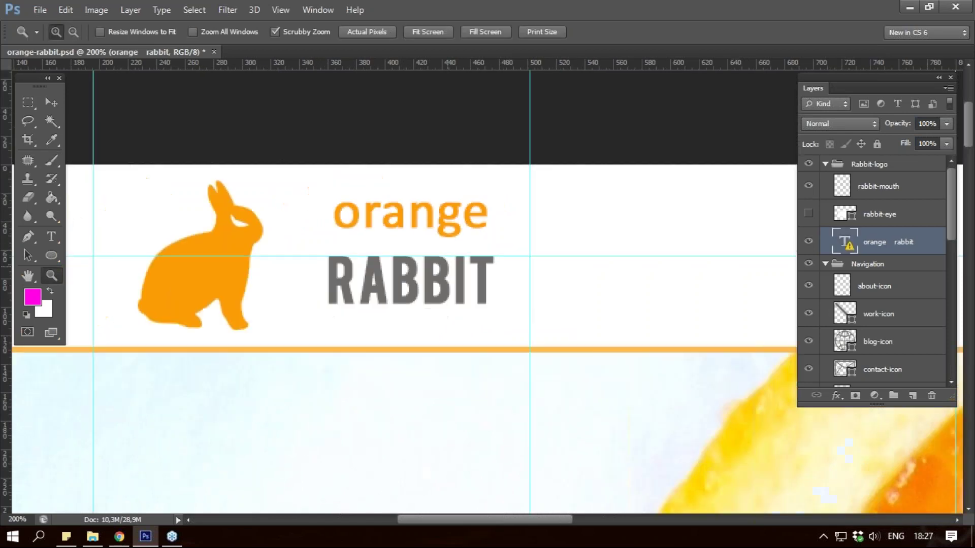
Step: Inspect the RABBIT text, then zoom to 100% and pan to the navigation icons
key(t)
click(411, 375)
click(554, 247)
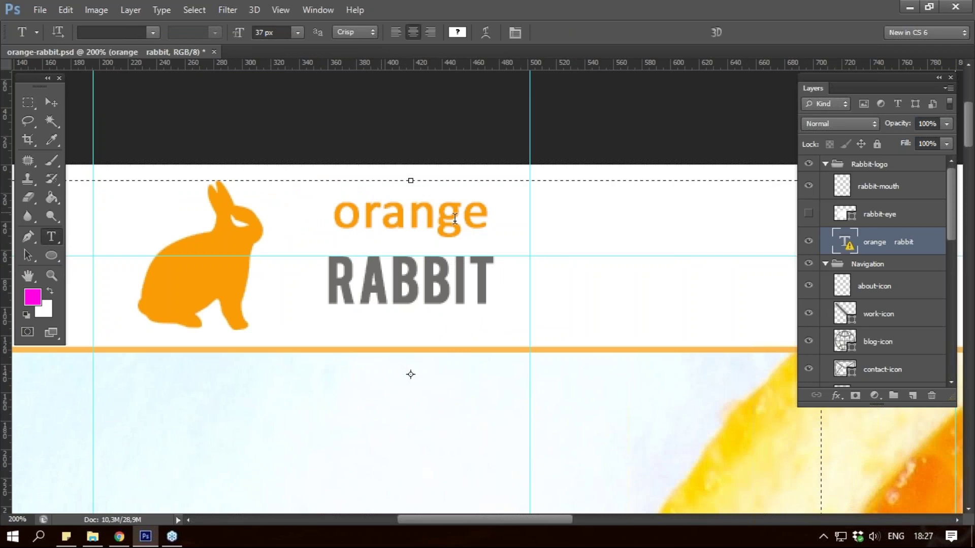
click(409, 374)
key(Escape)
drag(418, 277, 475, 267)
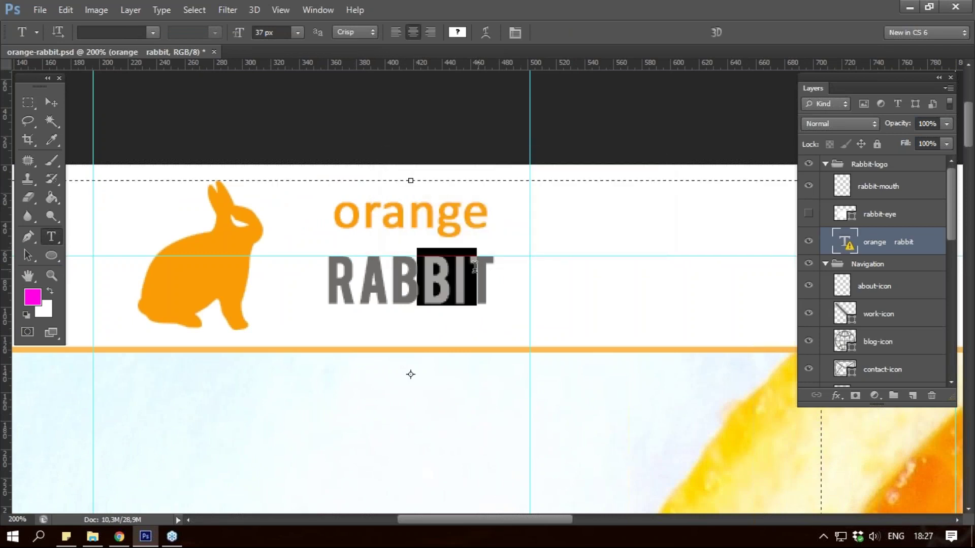
key(Escape)
key(z)
alt+click(458, 257)
drag(564, 518, 675, 519)
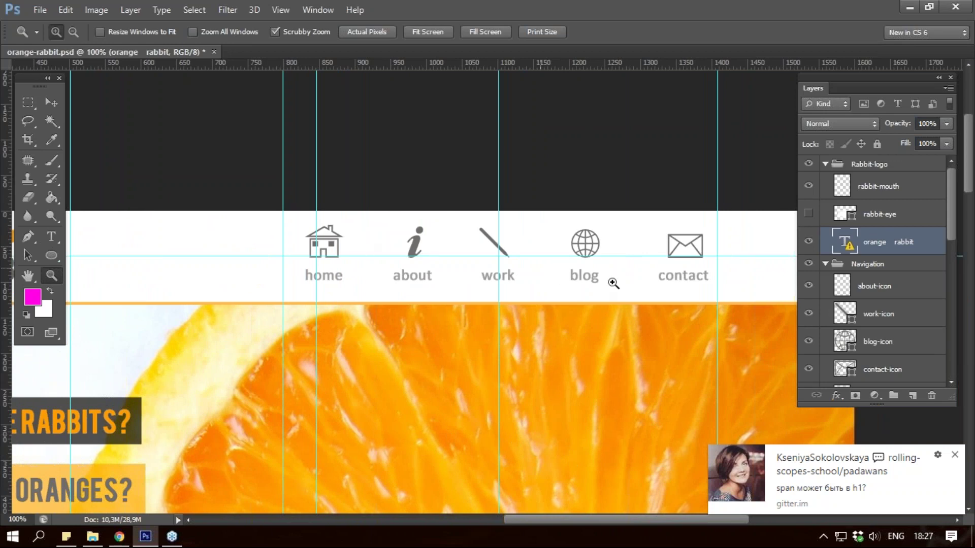
click(685, 218)
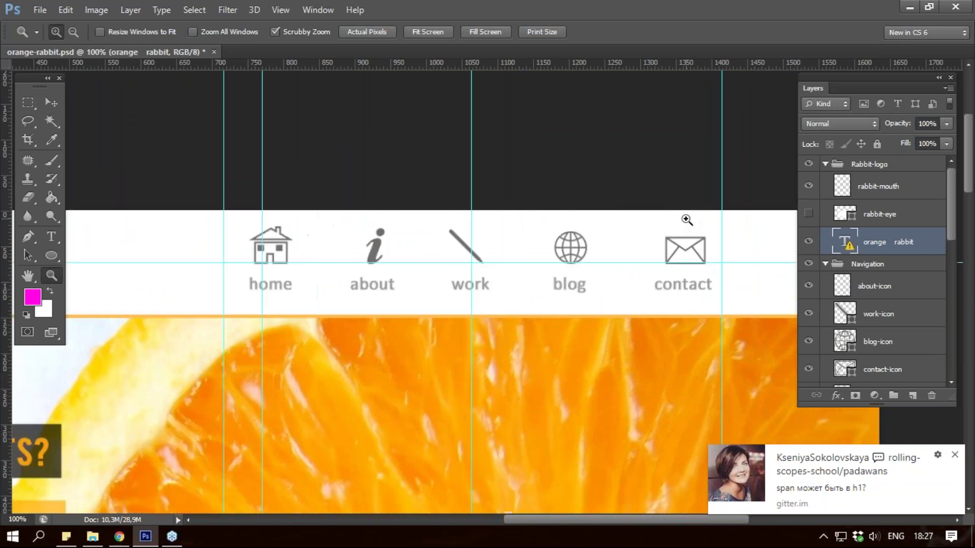
alt+click(375, 298)
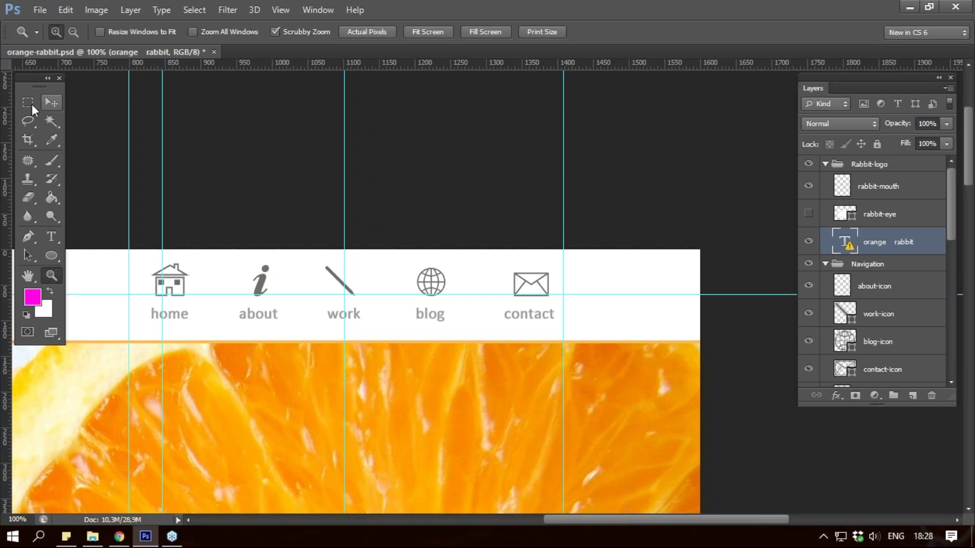
click(24, 102)
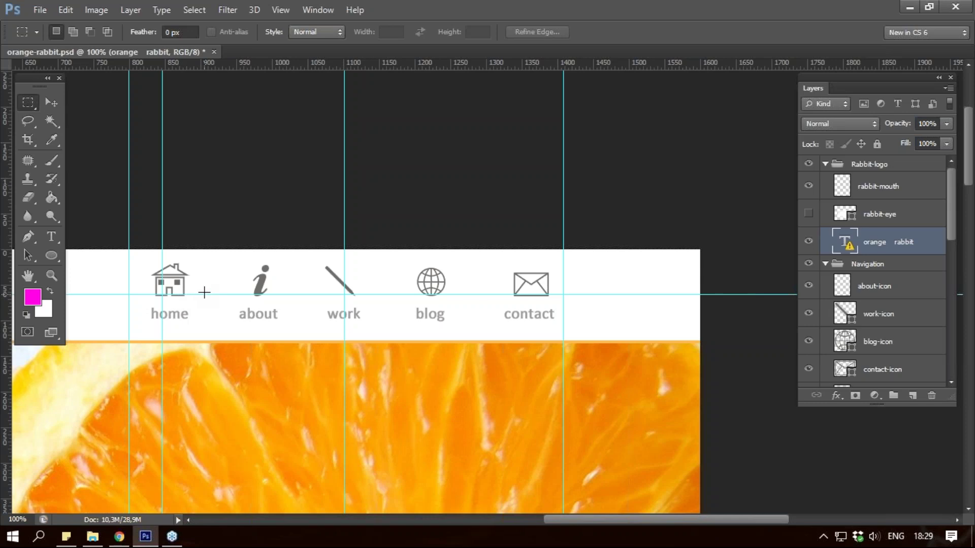
Step: Zoom out to 50% so the whole header with its guides is visible
key(z)
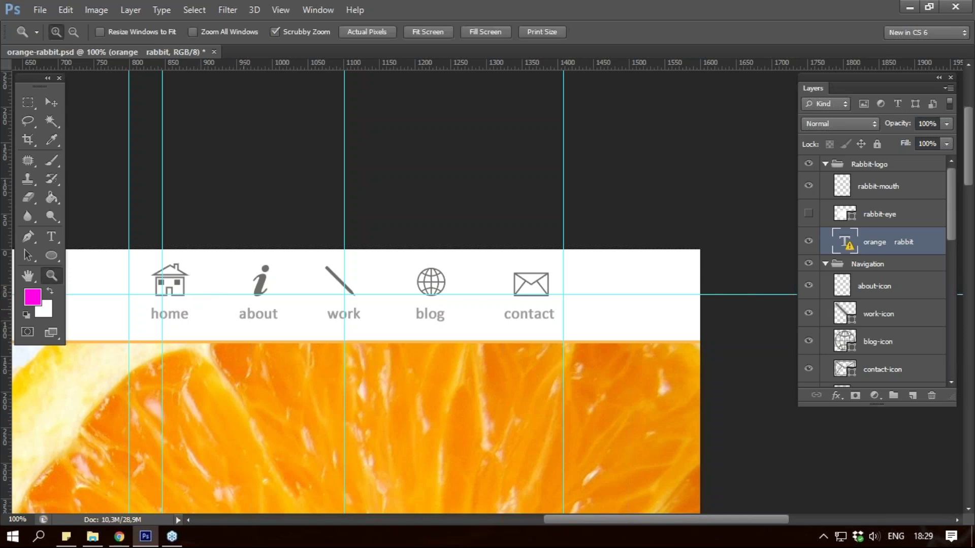
alt+click(243, 311)
alt+click(246, 310)
mouse_move(550, 523)
mouse_down()
mouse_move(463, 525)
mouse_move(532, 524)
mouse_up()
scroll(137, 283, down, 1)
scroll(137, 283, down, 2)
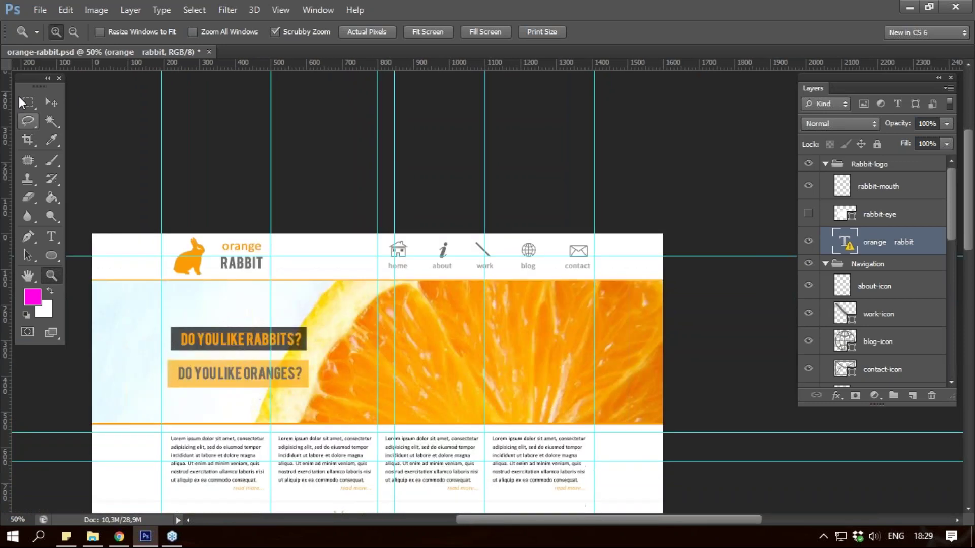
Step: Draw a trial rectangular marquee across the full page header width, then clear it
key(m)
drag(78, 200, 763, 277)
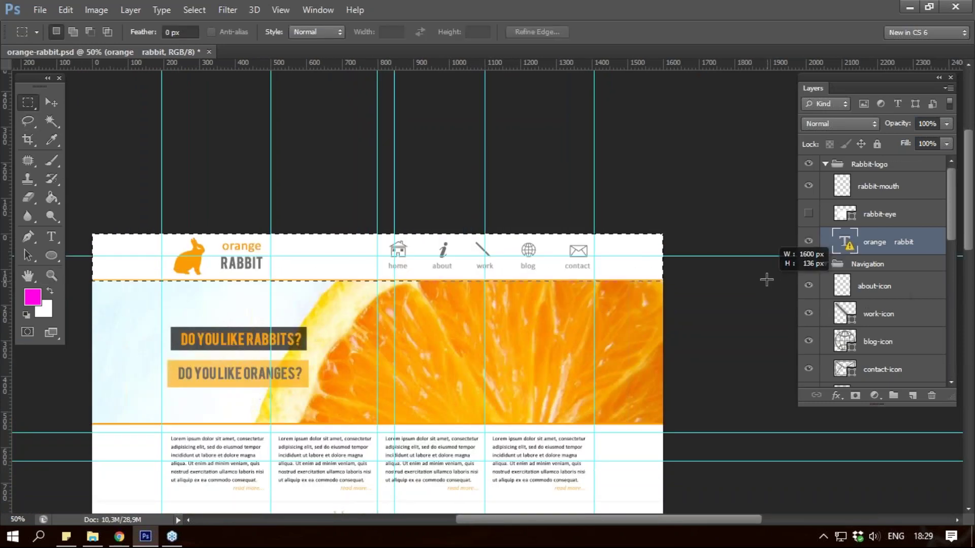
drag(764, 276, 758, 279)
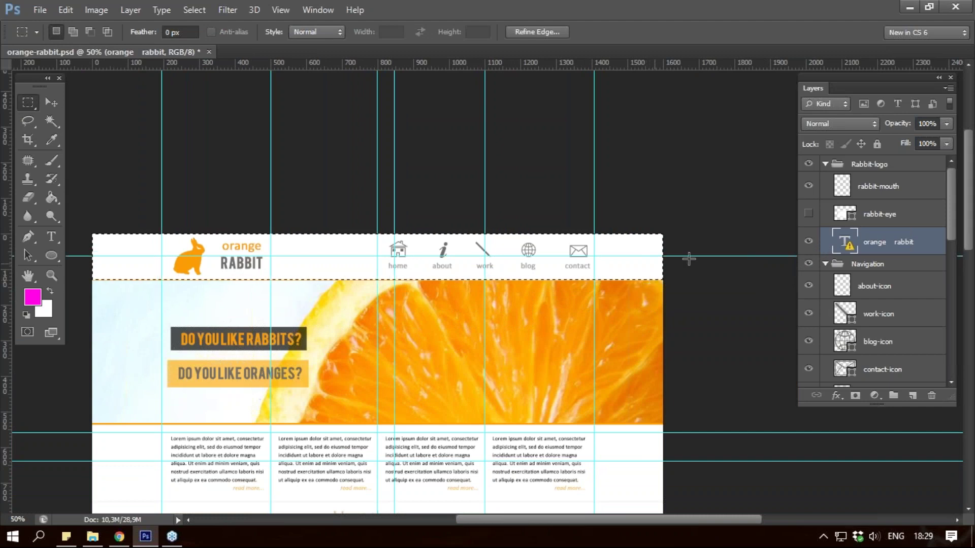
click(124, 227)
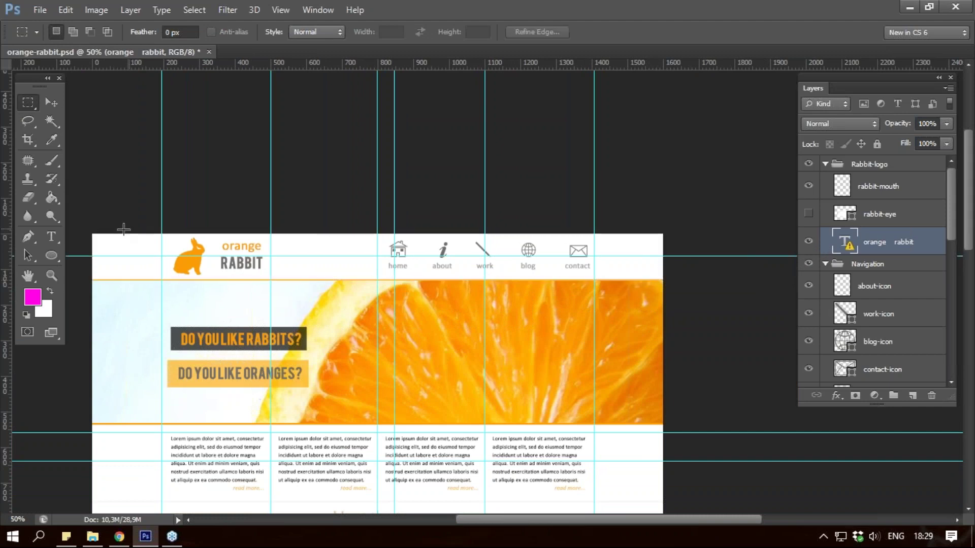
Step: Select from the logo guide to the contact icon to read the header's W/H
drag(162, 234, 594, 280)
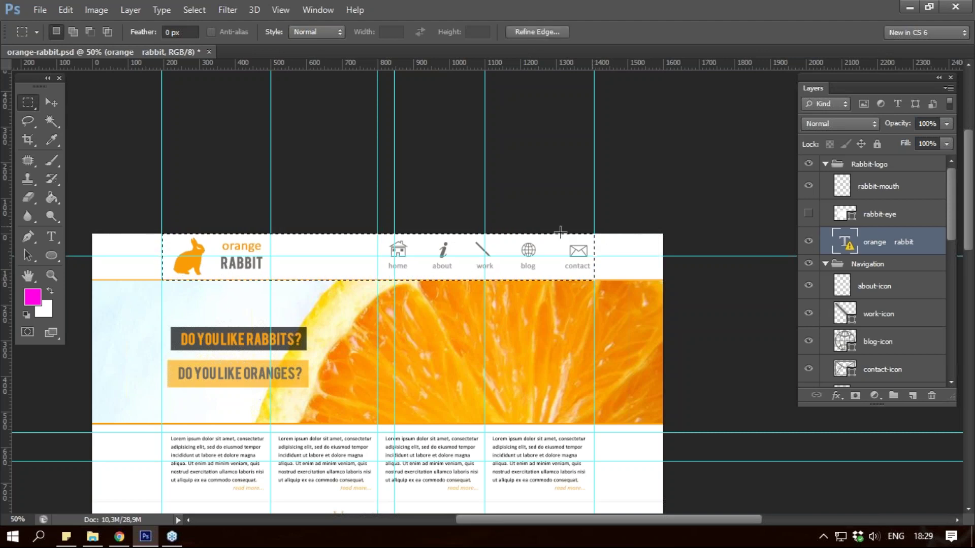
drag(92, 234, 671, 280)
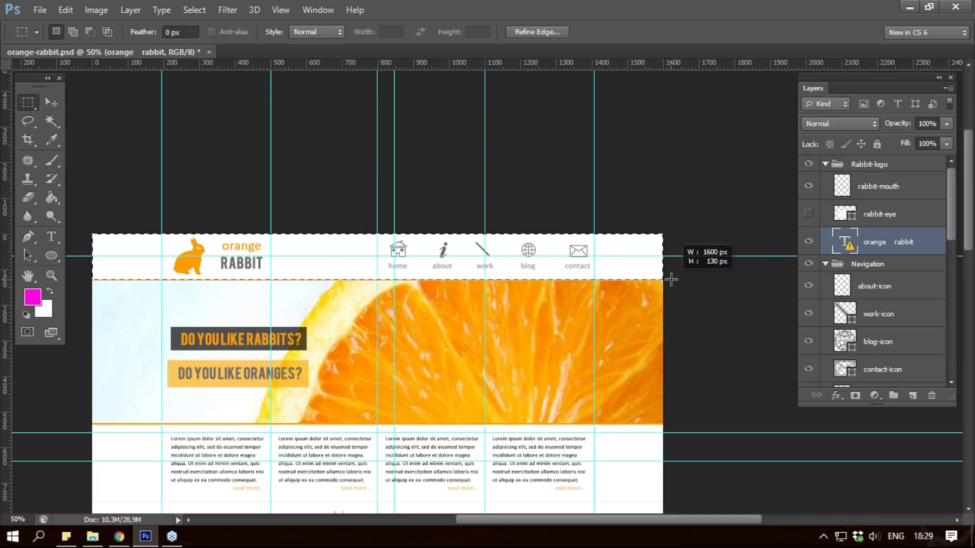
click(644, 208)
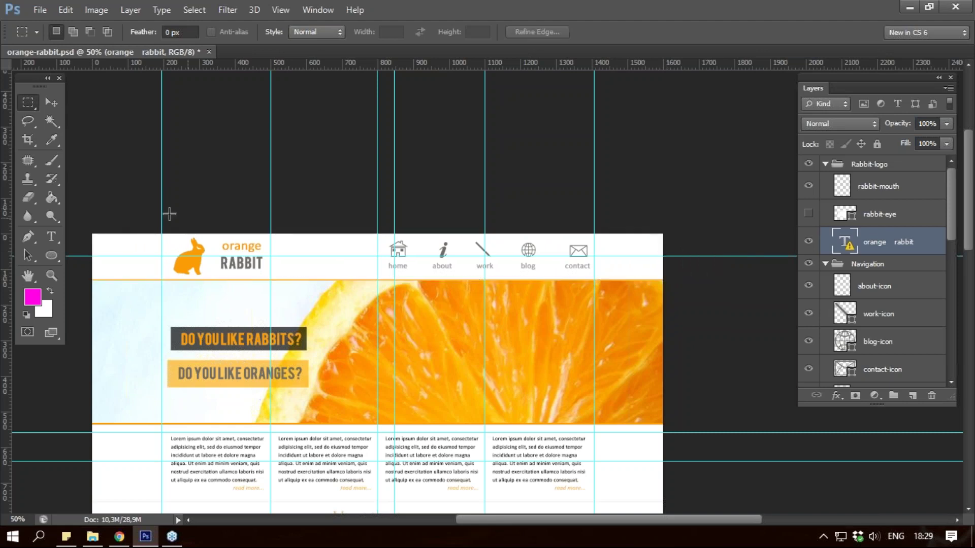
drag(162, 234, 594, 278)
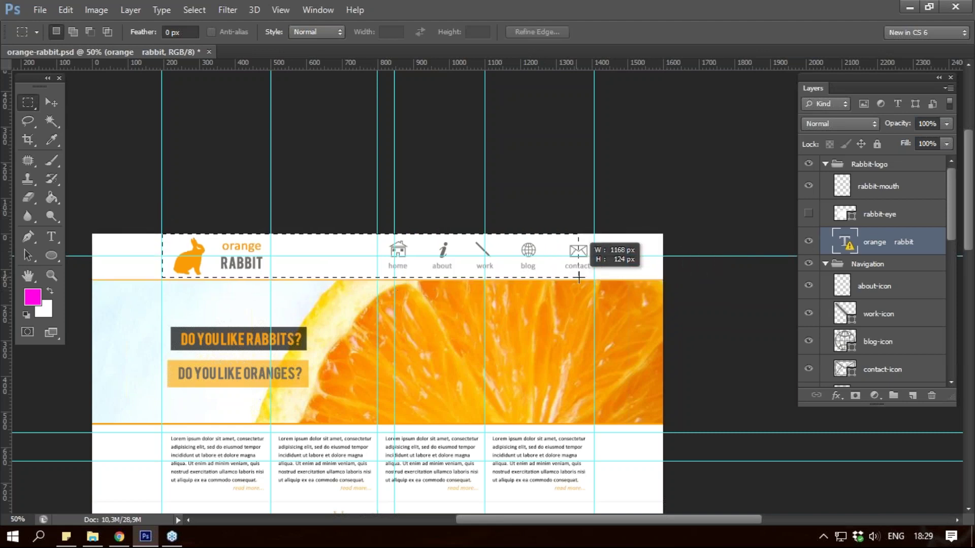
drag(594, 278, 593, 278)
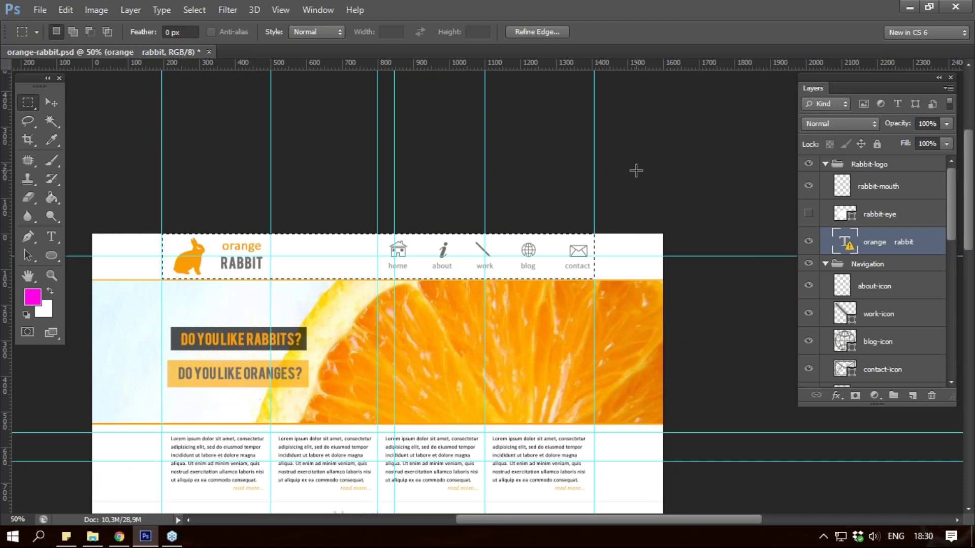
Step: Deselect the header and fit a marquee around the orange banner to read its height
scroll(420, 282, down, 1)
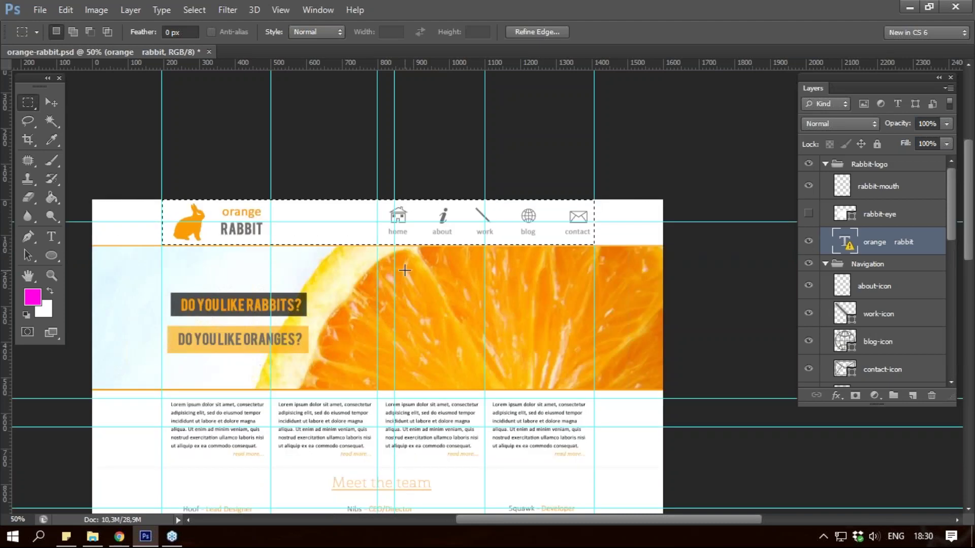
scroll(548, 207, down, 1)
click(548, 207)
scroll(548, 207, down, 2)
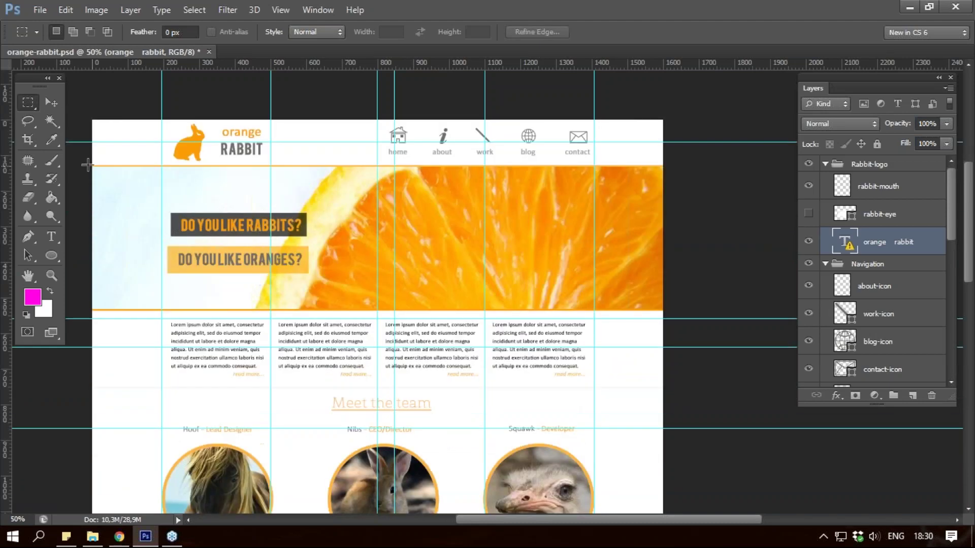
drag(93, 166, 730, 316)
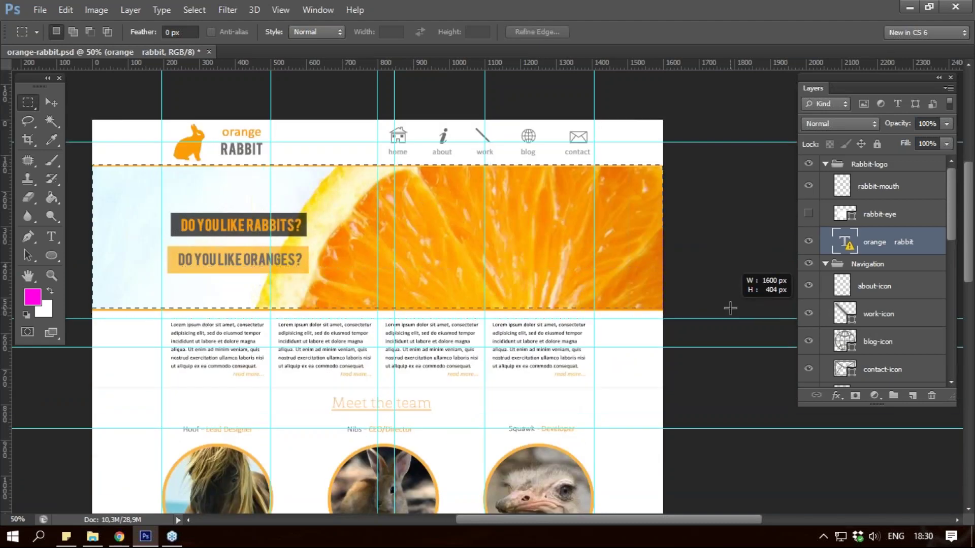
drag(730, 316, 731, 309)
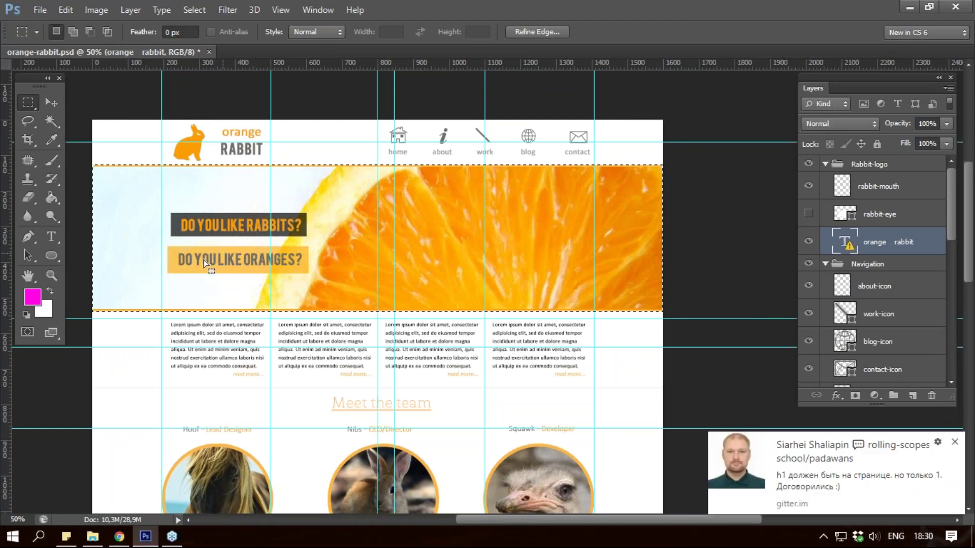
Step: Scroll below the banner and zoom in on the page content
scroll(555, 250, down, 1)
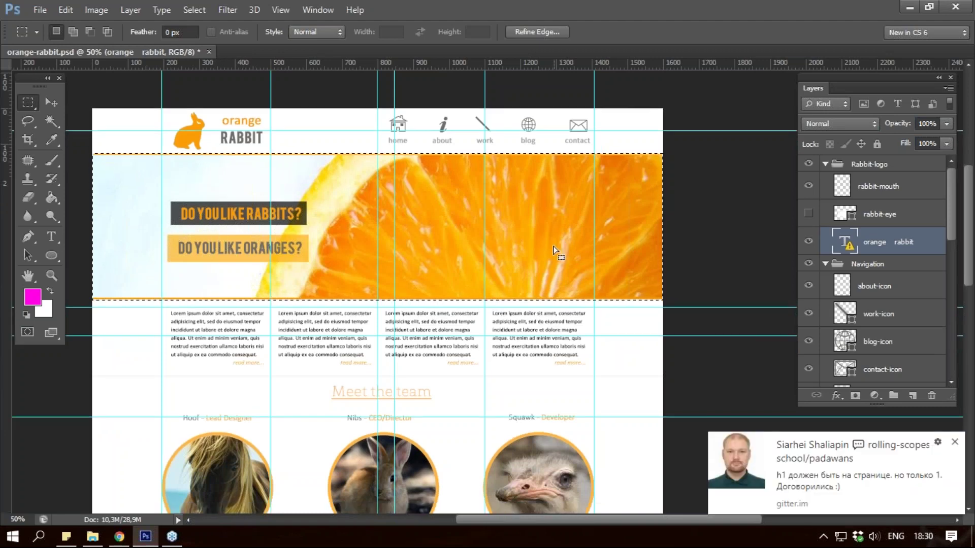
scroll(555, 250, down, 3)
key(z)
click(376, 292)
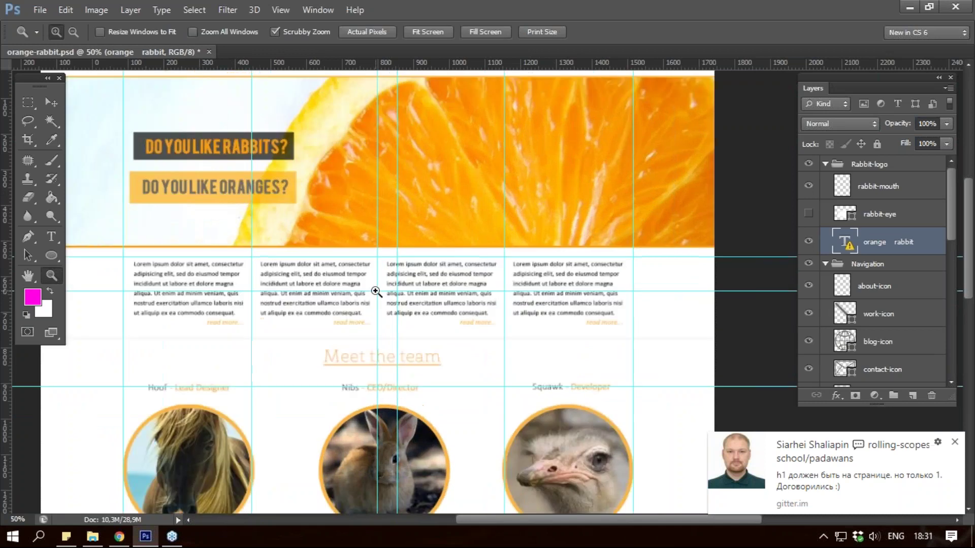
Step: Zoom from 66.7% to 200% on the text columns and the first read more... link
scroll(233, 283, down, 3)
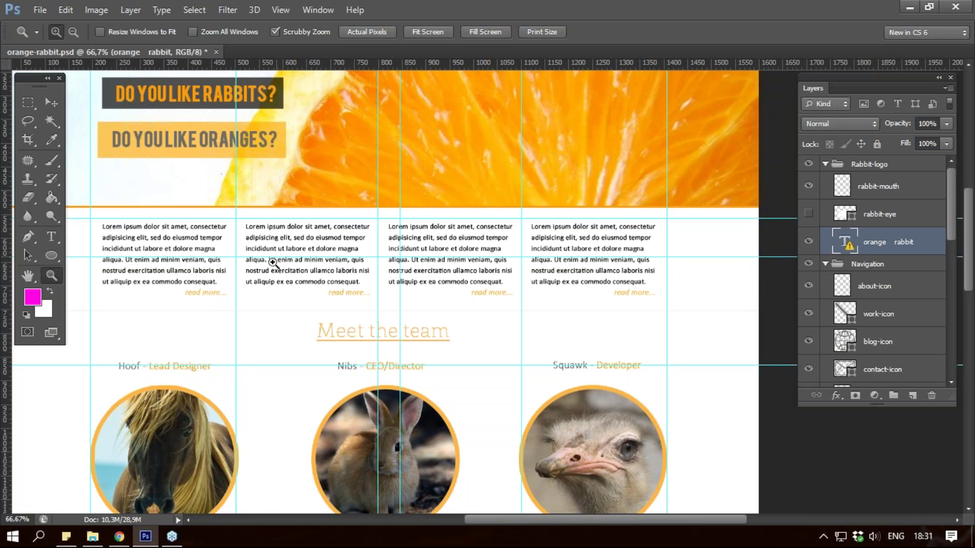
scroll(278, 267, down, 1)
scroll(278, 267, down, 3)
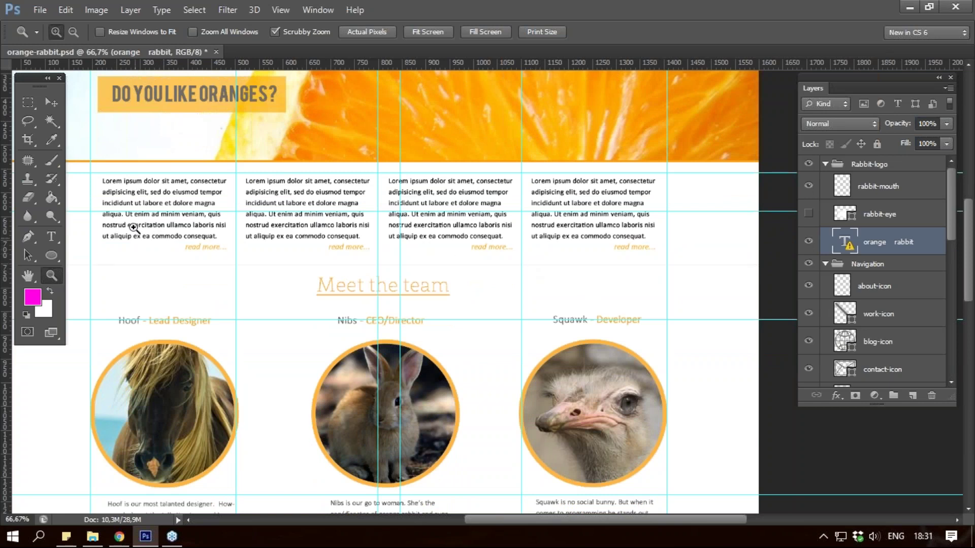
click(82, 201)
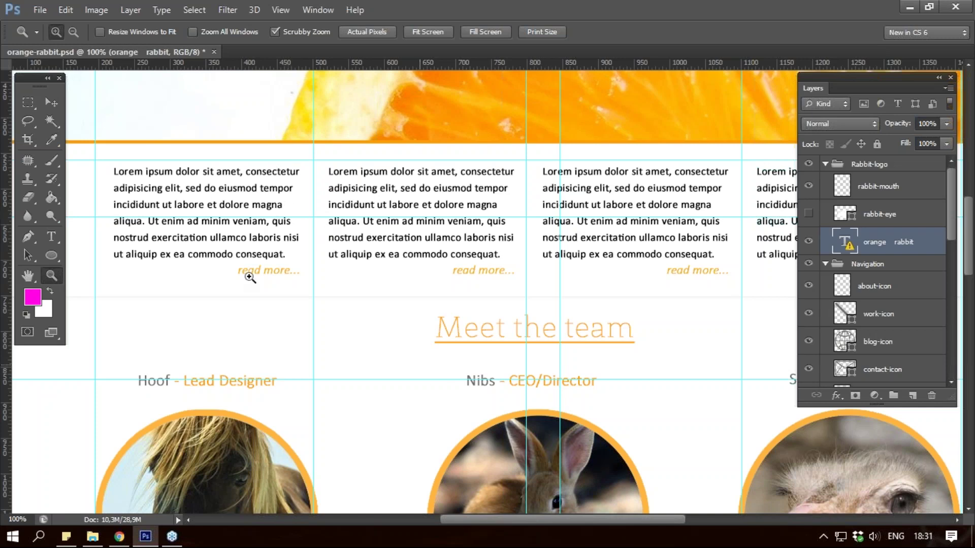
click(267, 271)
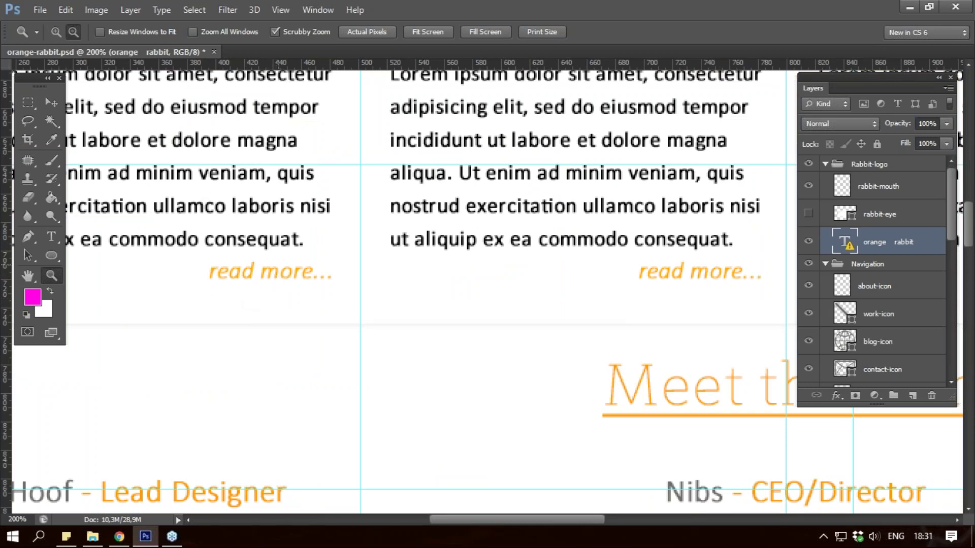
Step: Zoom out to the full page width, then back in on the area below the text columns
alt+click(279, 277)
drag(523, 517, 557, 519)
alt+click(535, 407)
click(529, 395)
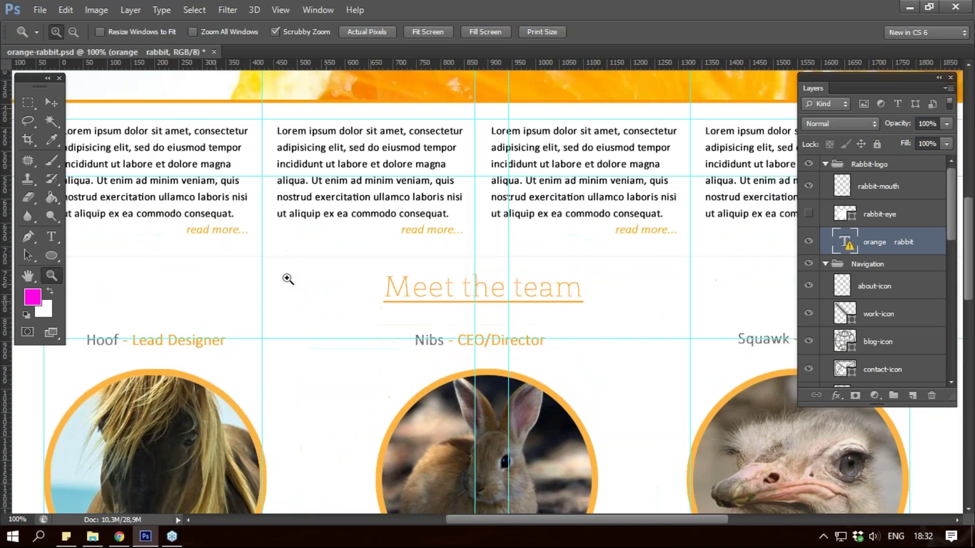
click(288, 279)
click(274, 226)
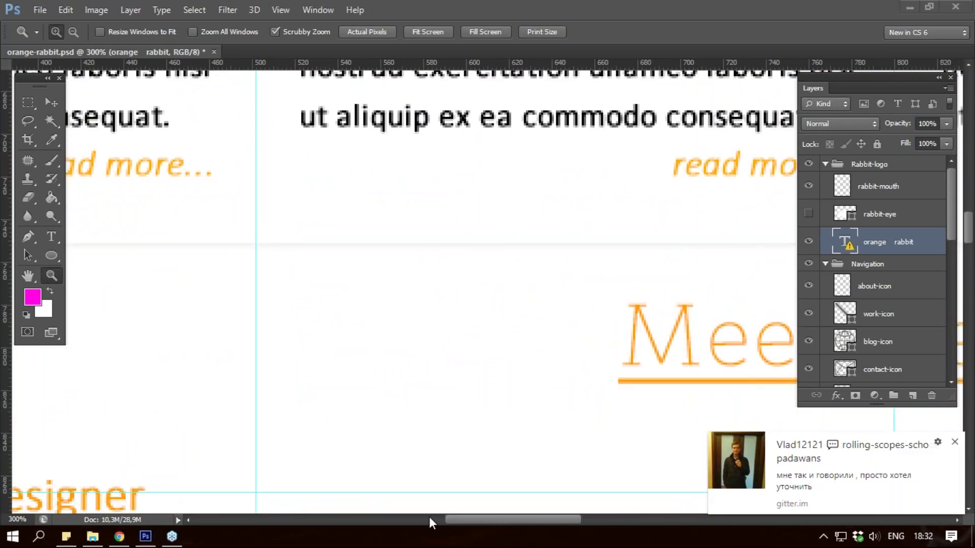
click(514, 517)
mouse_move(507, 521)
mouse_down()
mouse_move(333, 516)
mouse_move(474, 515)
mouse_up()
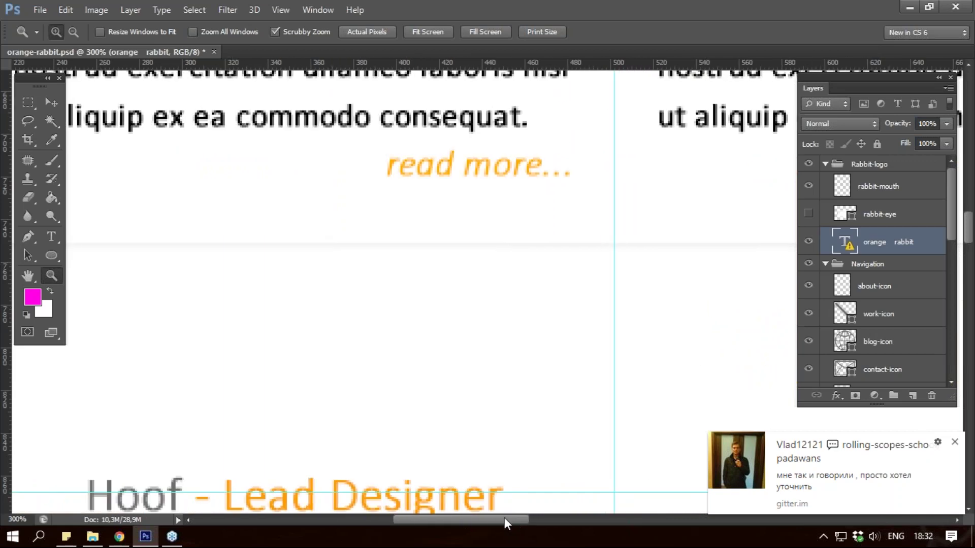
Step: Scrubby-zoom to 3200% on the faint separator and Ctrl+click it to pick the main-bg layer
alt+click(675, 234)
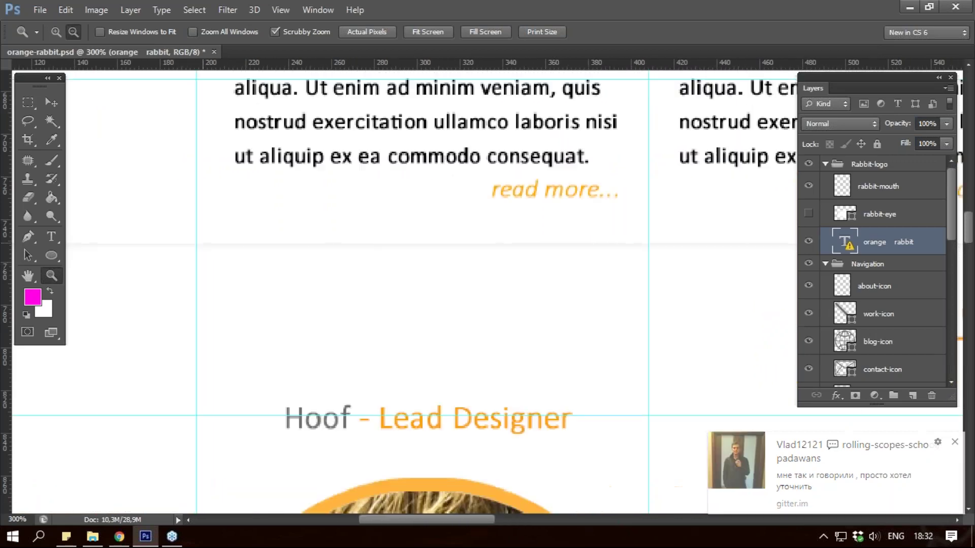
alt+click(205, 249)
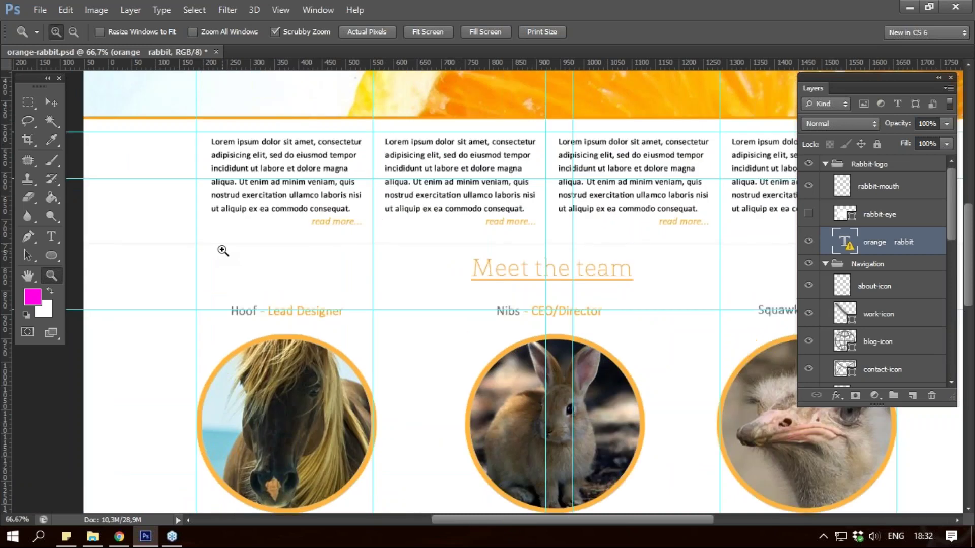
click(222, 248)
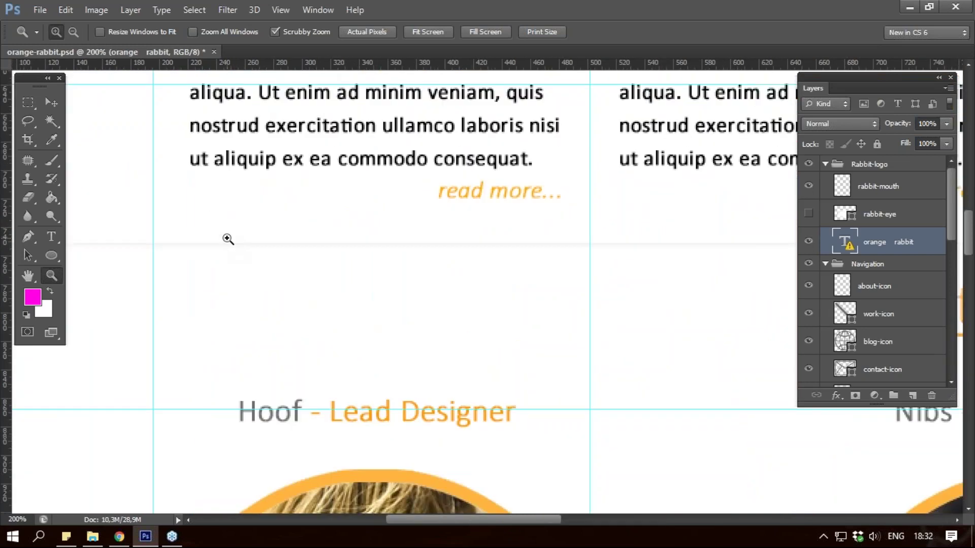
click(224, 239)
click(105, 259)
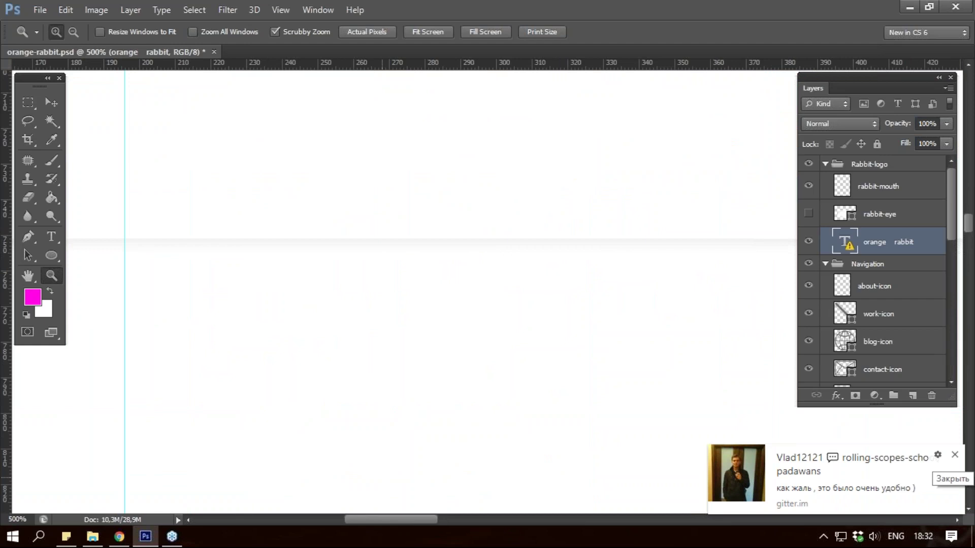
drag(250, 238, 277, 264)
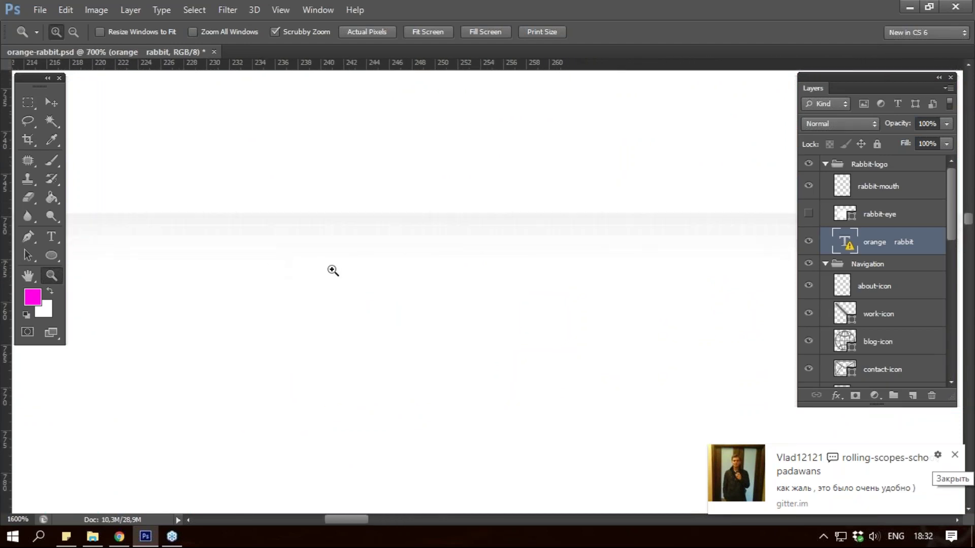
ctrl+click(420, 202)
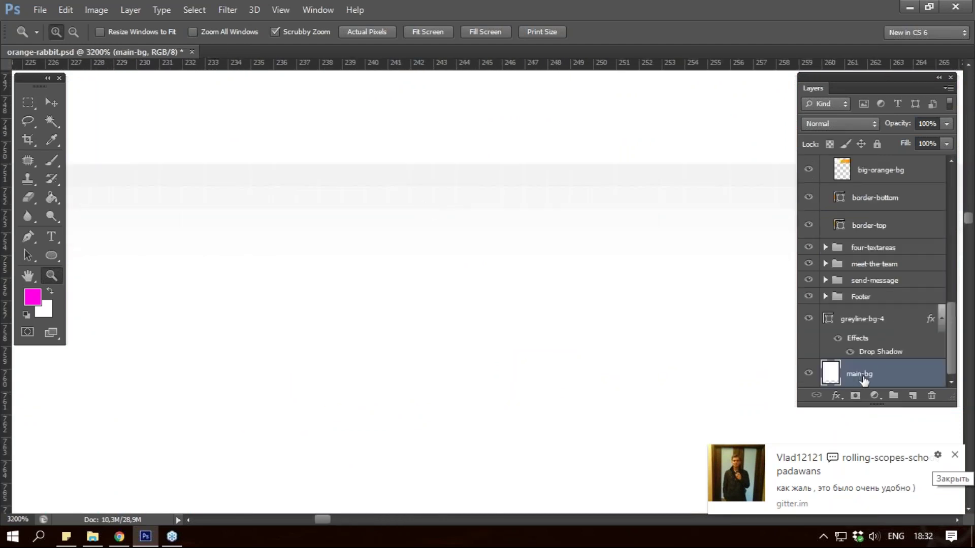
Step: Draw a narrow vertical marquee across the faint grey separator band to measure its height
key(m)
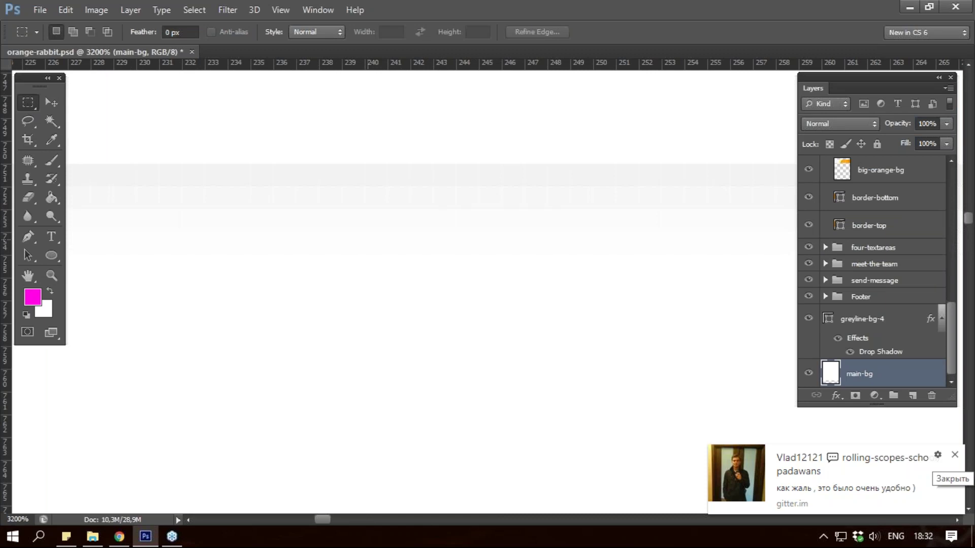
drag(254, 172, 271, 230)
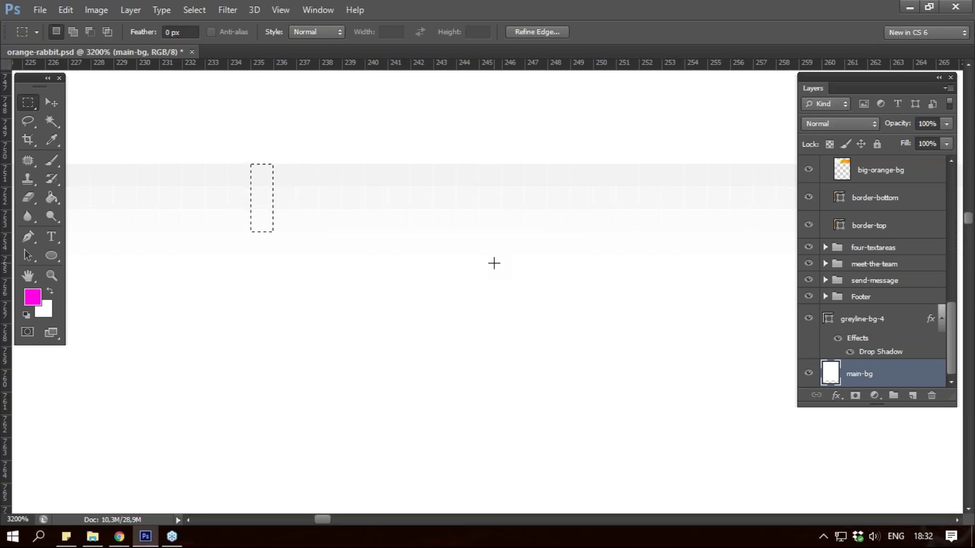
Step: Search Google for colorzilla in Chrome and open the ColorZilla homepage
click(114, 542)
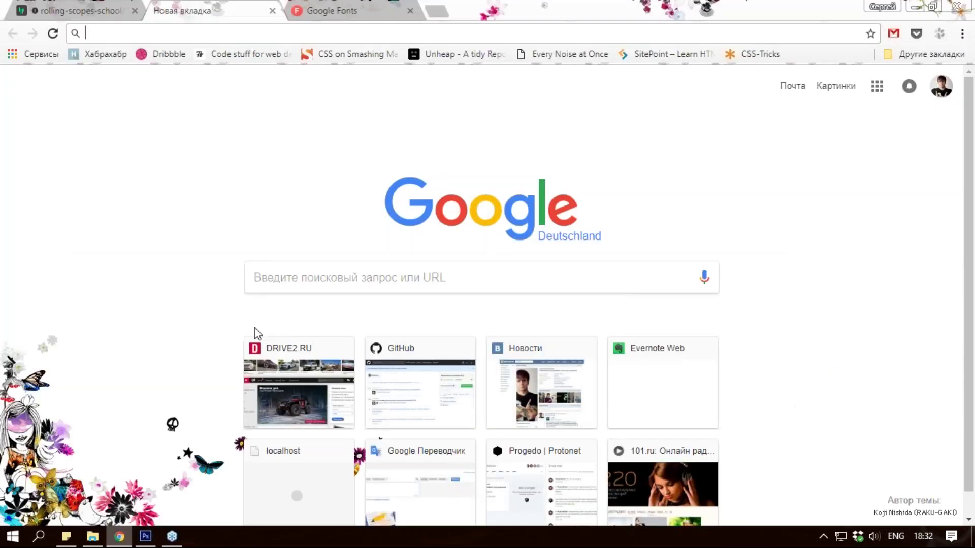
text(colorzilla)
key(Return)
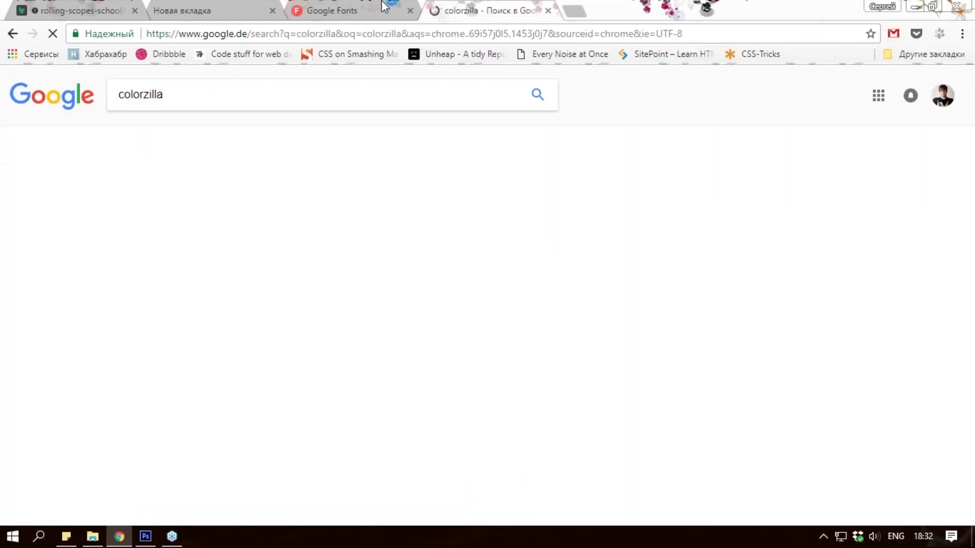
click(252, 202)
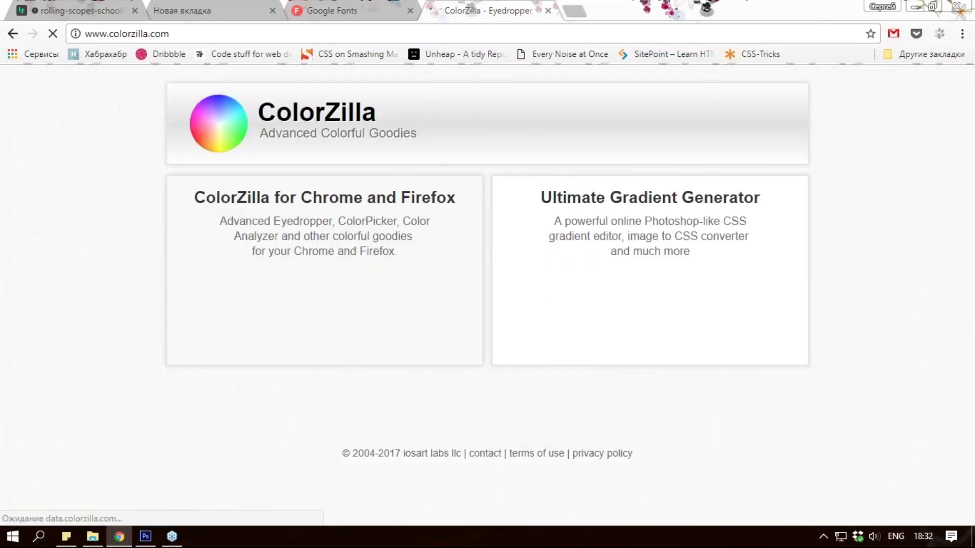
Step: In the Ultimate Gradient Generator, remove the middle stop and set the end stop to #FF8989
click(590, 223)
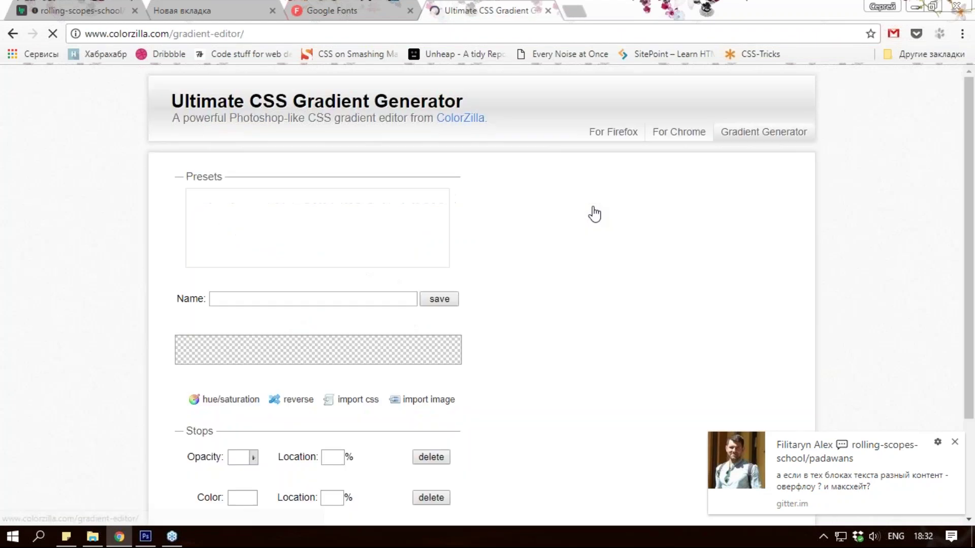
scroll(354, 185, down, 8)
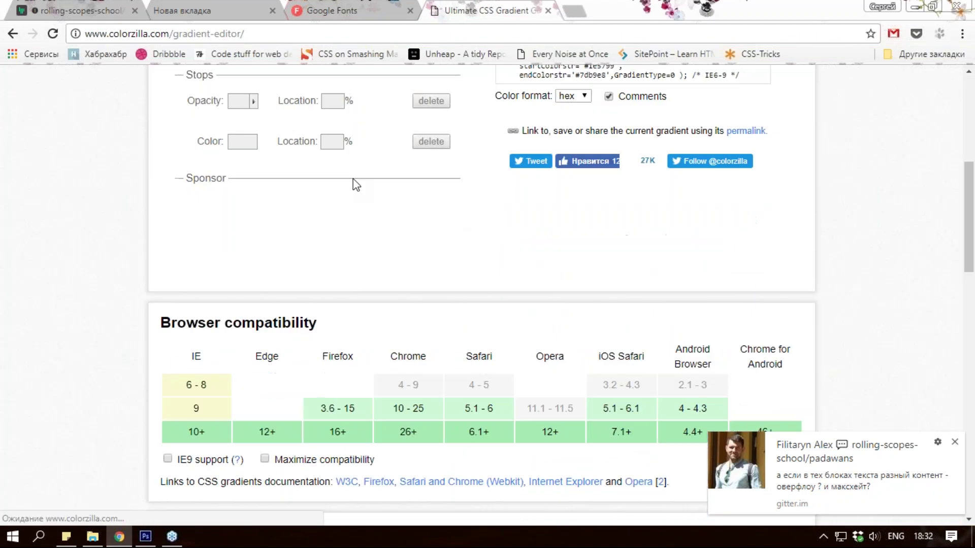
scroll(340, 389, up, 8)
drag(319, 372, 316, 394)
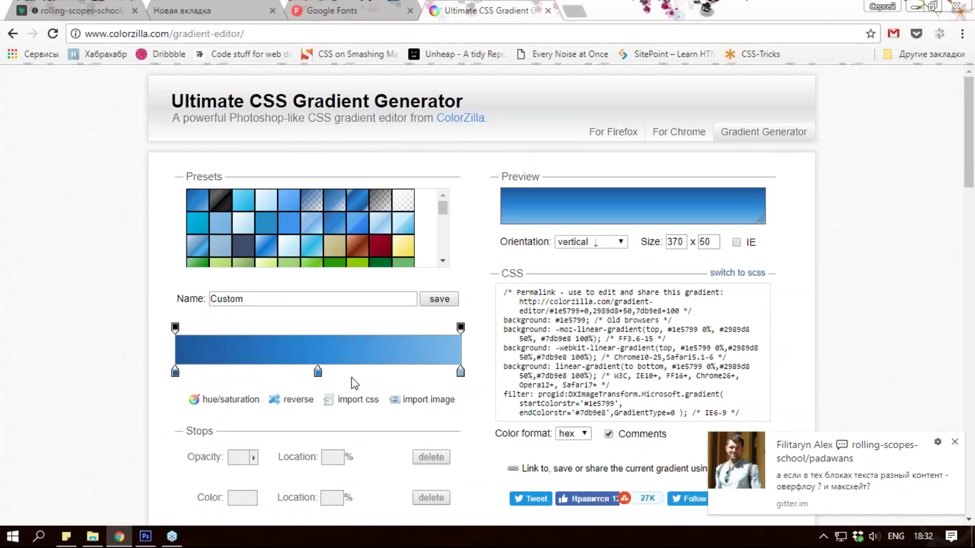
click(461, 373)
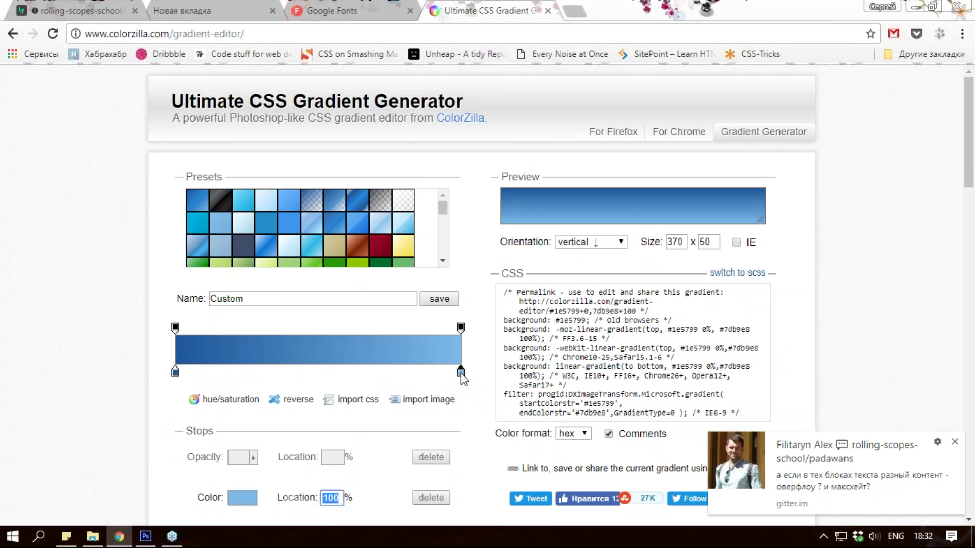
click(243, 498)
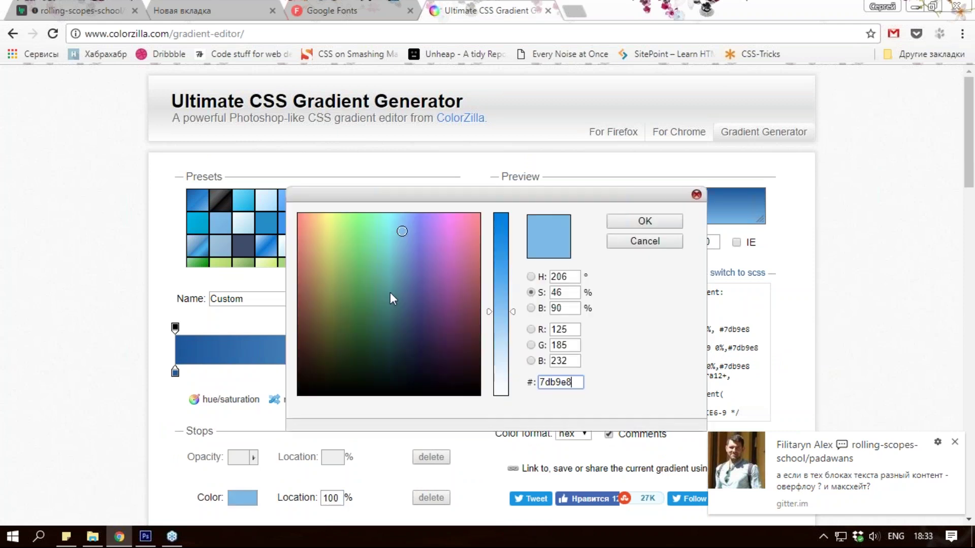
click(298, 214)
click(612, 224)
Step: Leave IE support off, remove comments, select the generated CSS, and return to Photoshop
scroll(871, 218, down, 1)
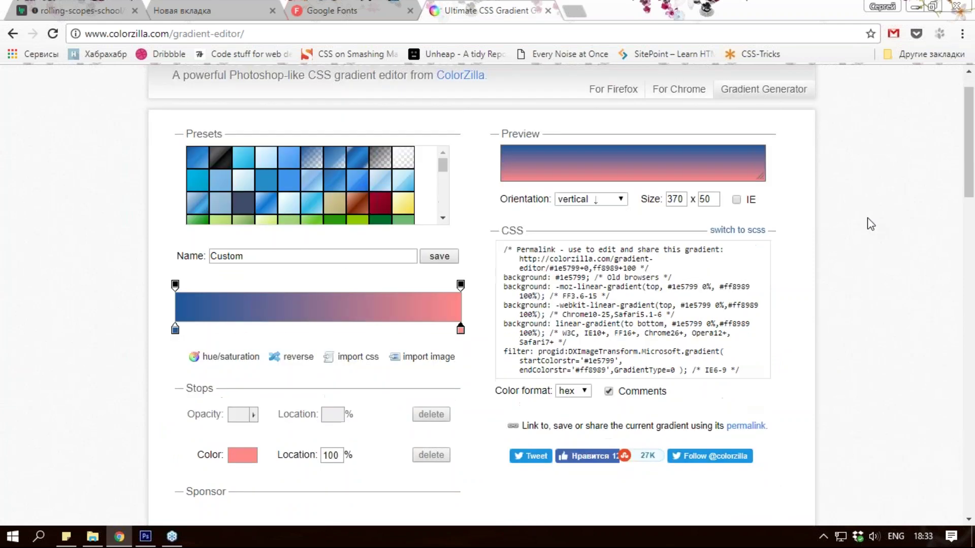
scroll(871, 218, down, 2)
scroll(812, 223, up, 2)
scroll(663, 300, up, 1)
scroll(662, 300, down, 1)
click(736, 171)
click(736, 171)
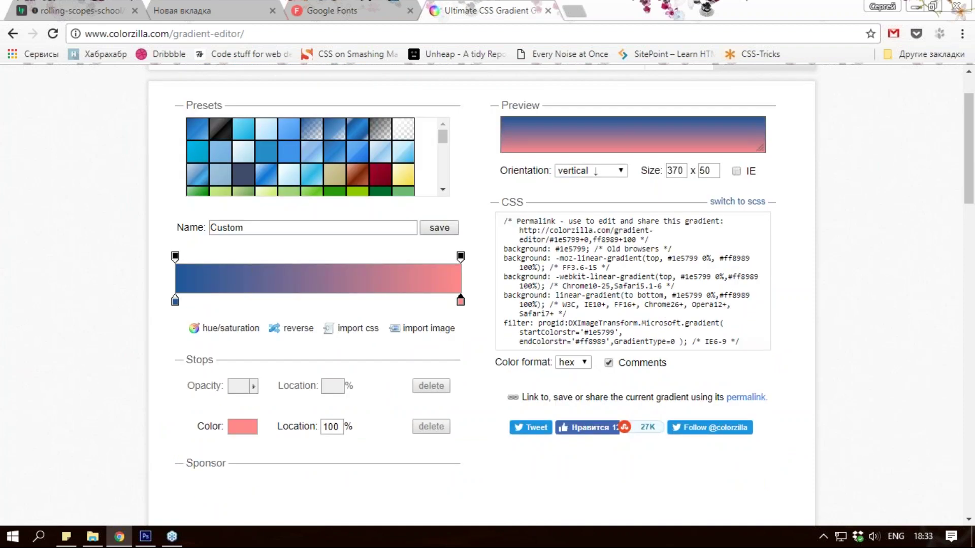
click(609, 363)
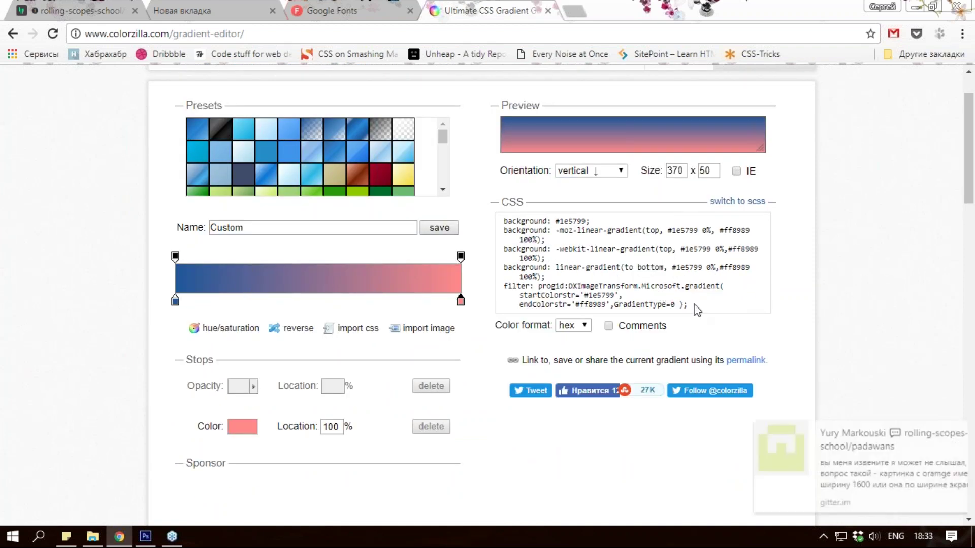
drag(699, 306, 520, 210)
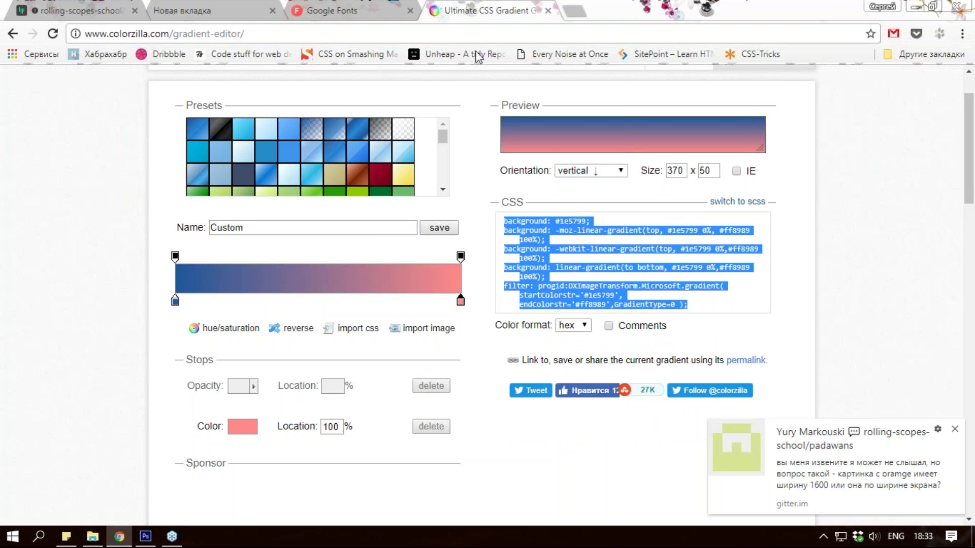
click(324, 14)
click(146, 537)
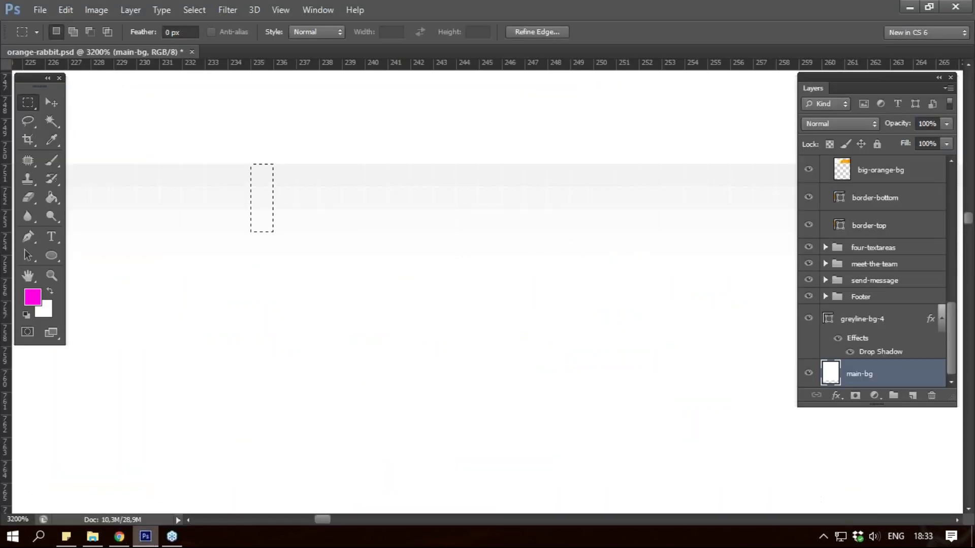
Step: Zoom out from the grey strip to 50% to see the whole layout
key(z)
alt+click(350, 195)
alt+click(350, 196)
alt+click(350, 195)
alt+click(350, 195)
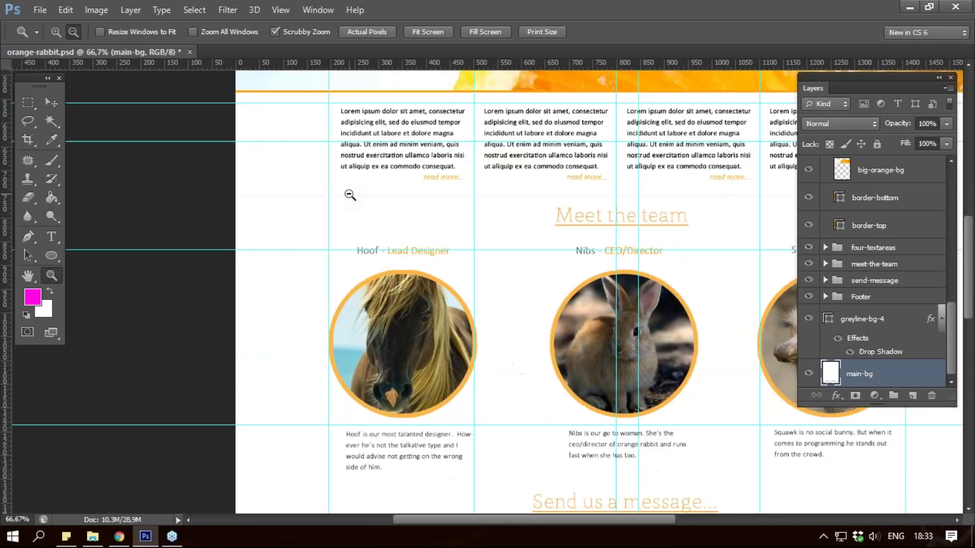
alt+click(350, 196)
scroll(596, 256, up, 3)
scroll(596, 256, up, 2)
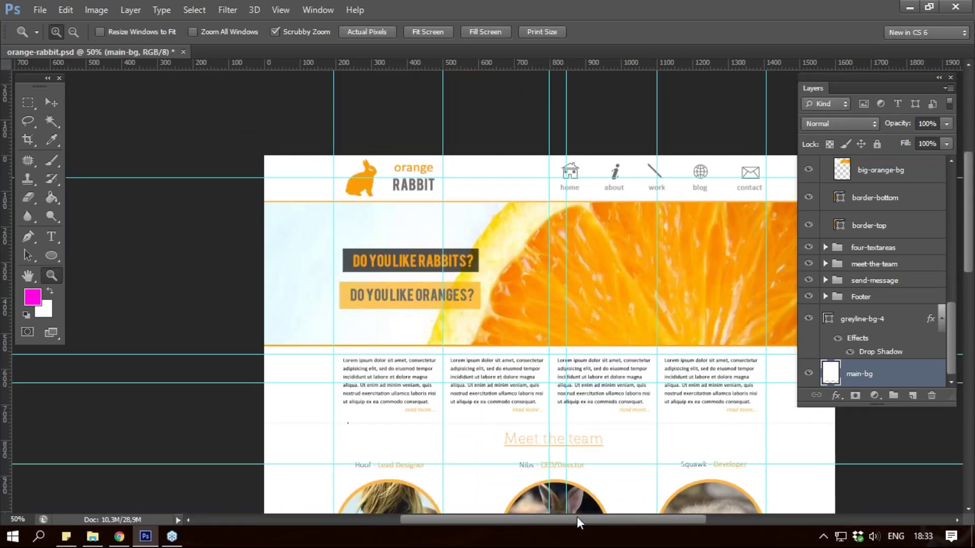
drag(577, 517, 608, 516)
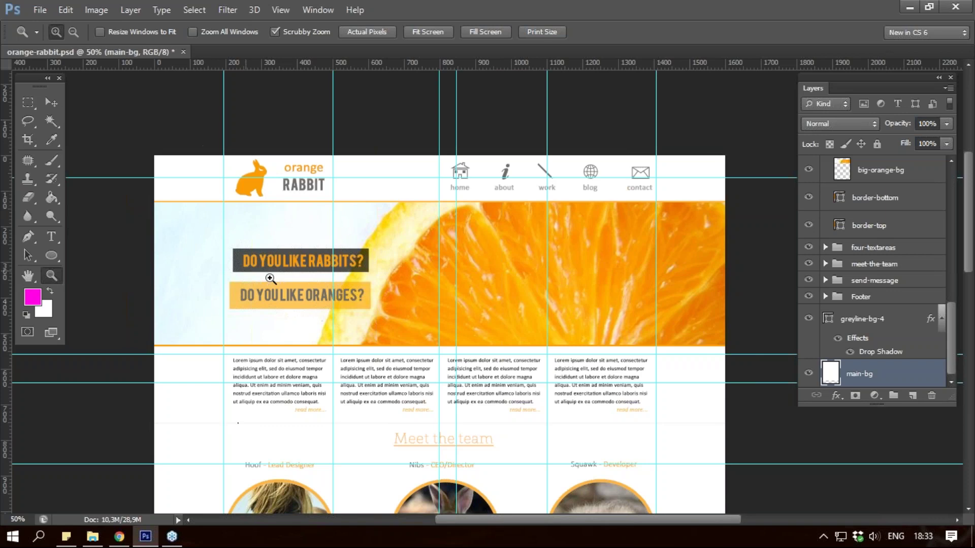
Step: Marquee the full-width orange hero banner, about 1600 px wide, reading its W/H
key(m)
drag(149, 204, 754, 346)
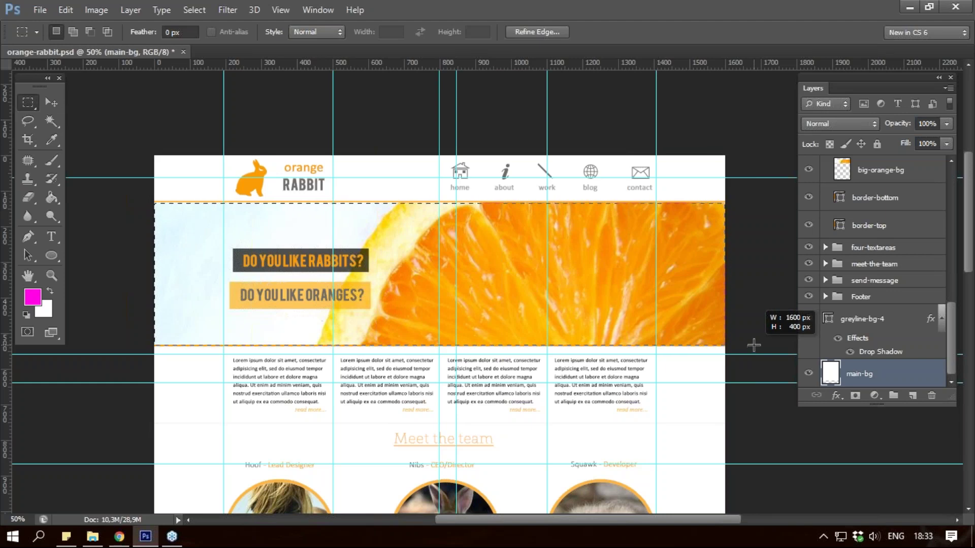
drag(754, 345, 747, 344)
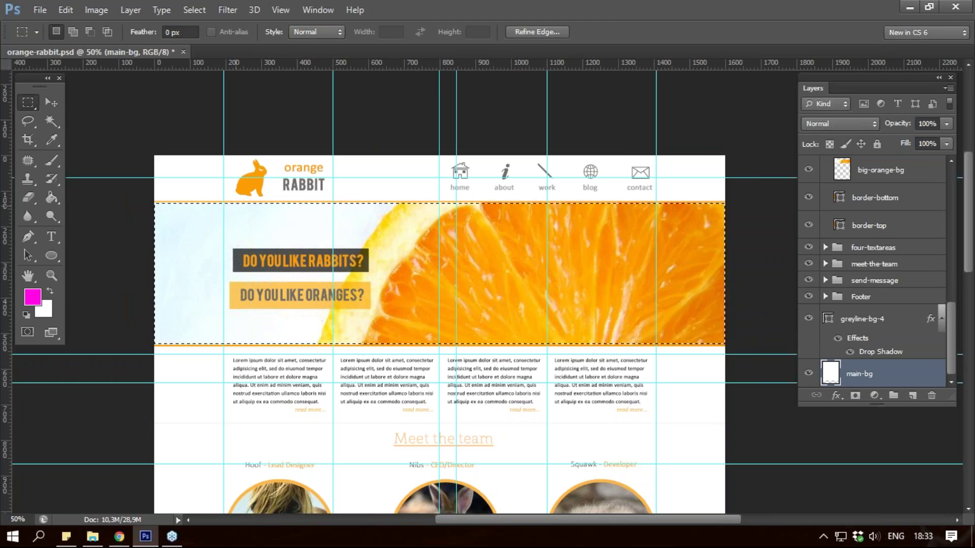
key(ctrl+d)
drag(155, 156, 735, 399)
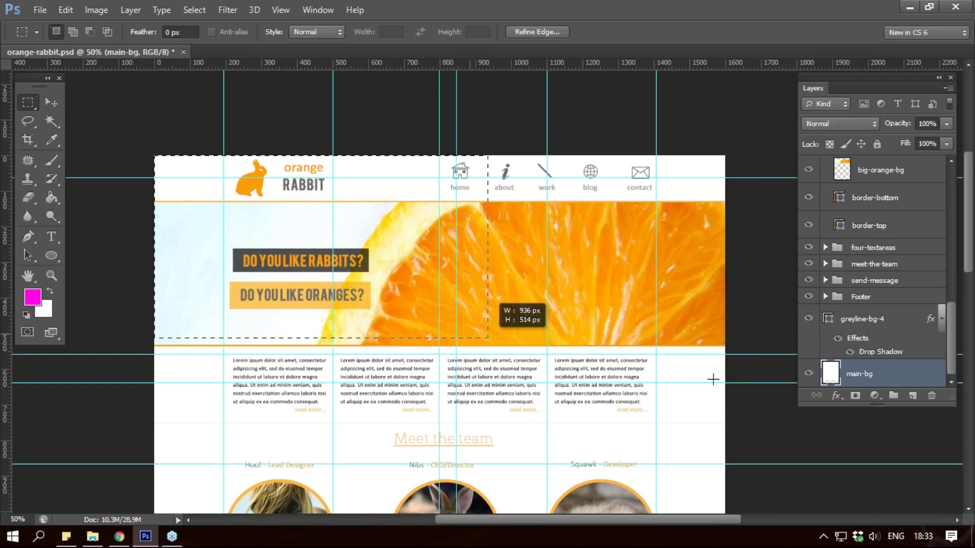
click(739, 204)
drag(155, 204, 742, 345)
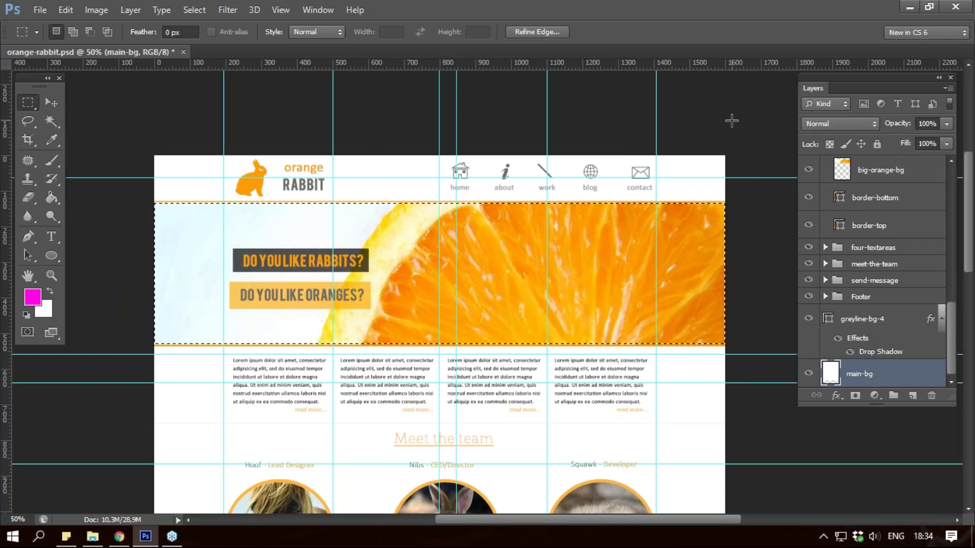
Step: Zoom in on the banner's top edge, back out to the page, and deselect the banner
key(z)
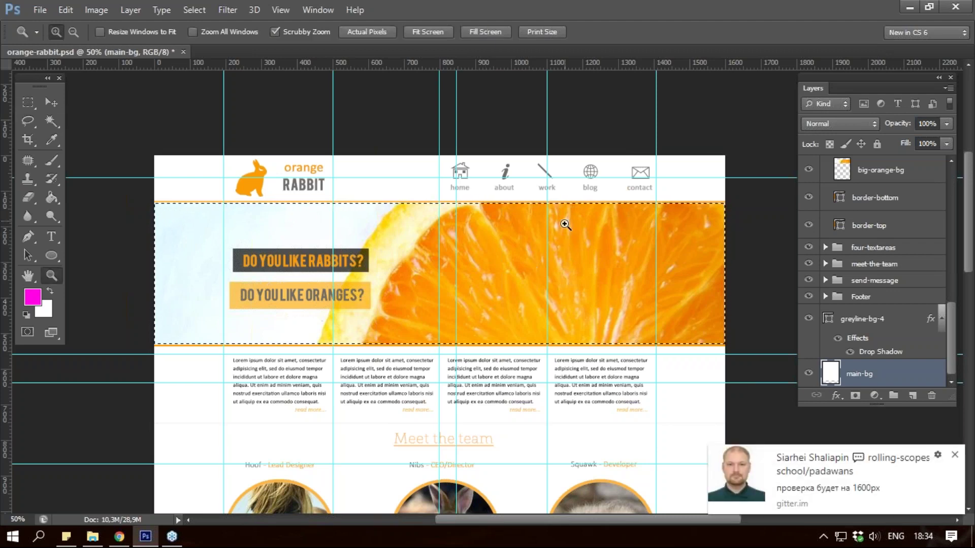
click(566, 233)
click(474, 248)
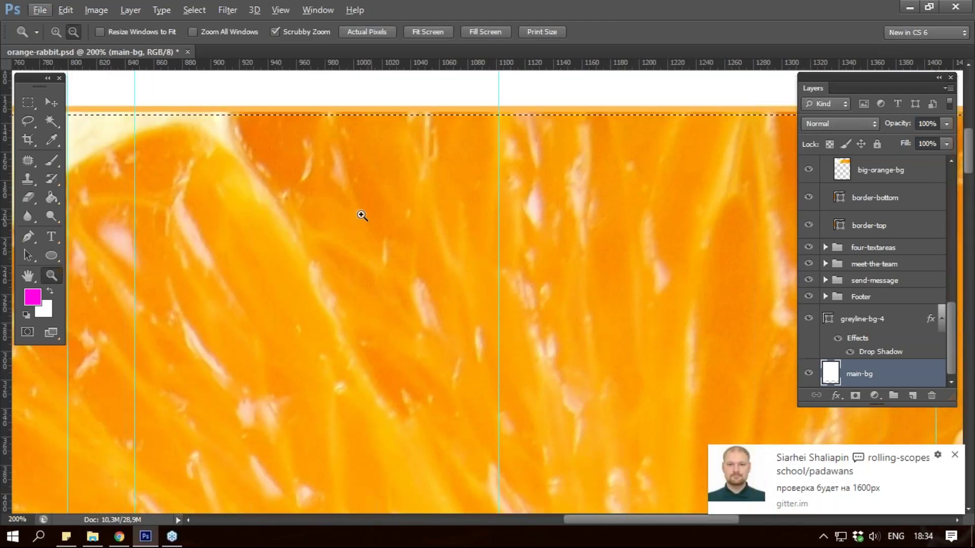
alt+click(361, 216)
alt+click(362, 215)
alt+click(362, 216)
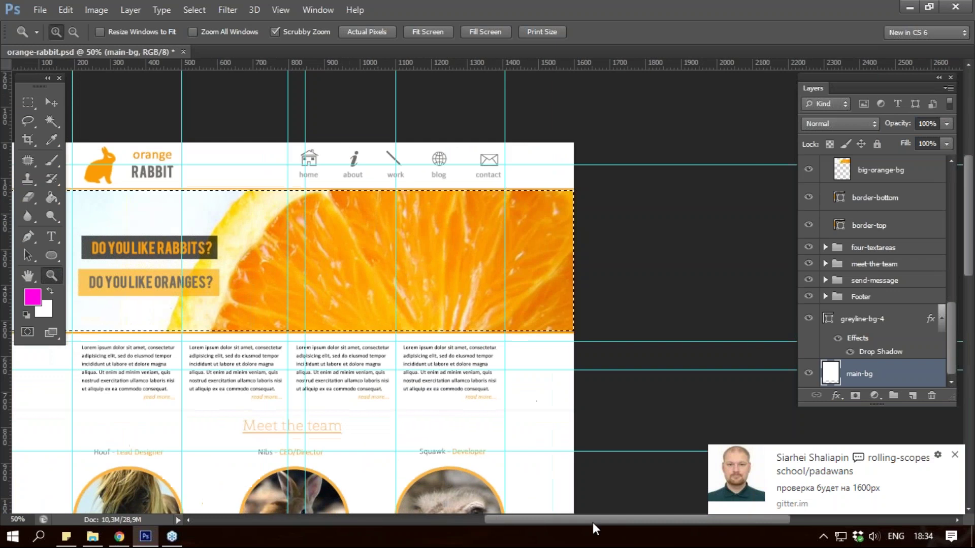
drag(594, 520, 549, 520)
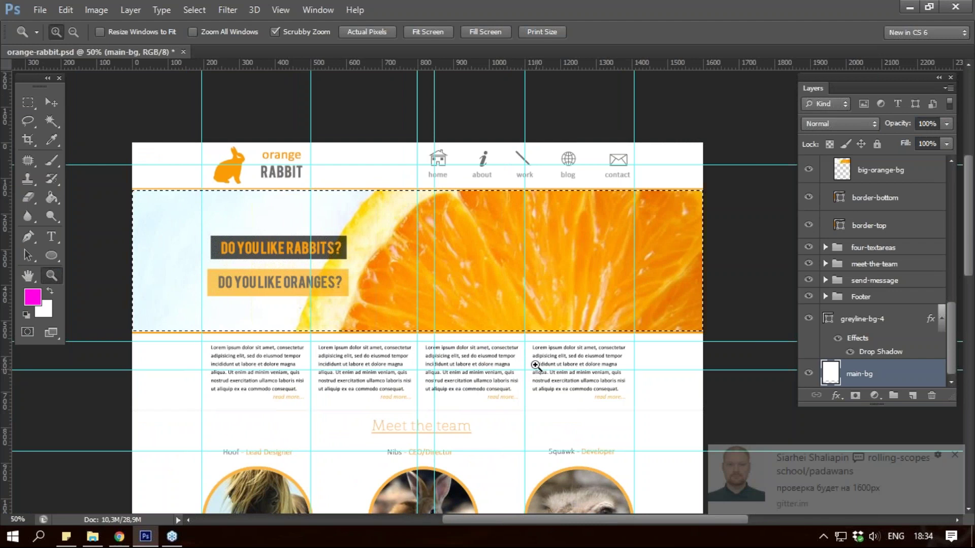
scroll(644, 310, down, 2)
key(ctrl+d)
Step: Scroll down and zoom to 200% on the Meet the team heading
scroll(624, 293, down, 1)
scroll(435, 271, down, 2)
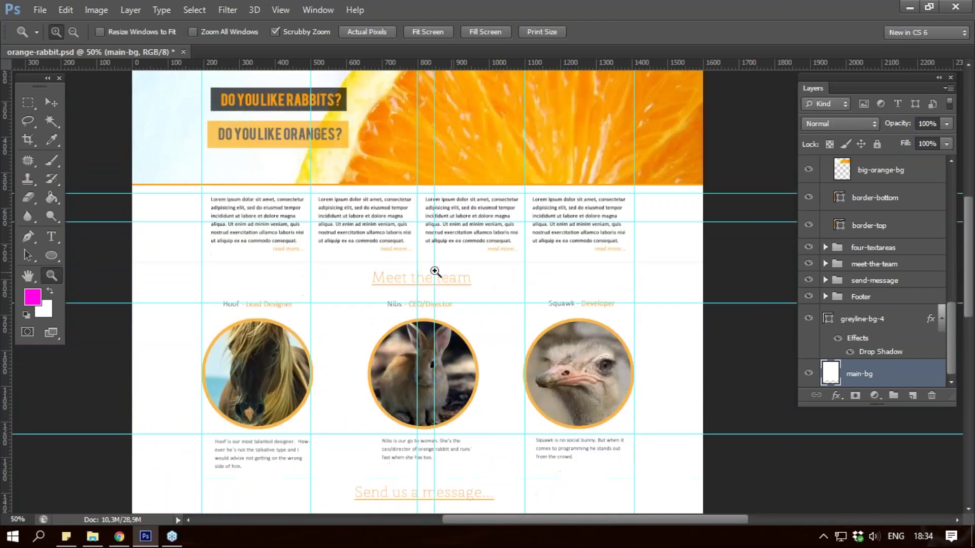
scroll(385, 257, down, 1)
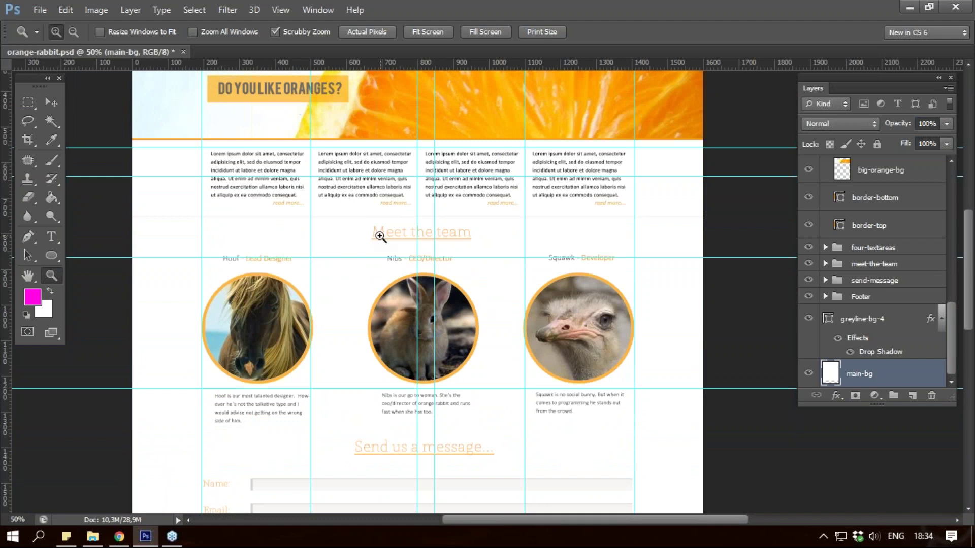
click(379, 237)
click(500, 228)
click(401, 231)
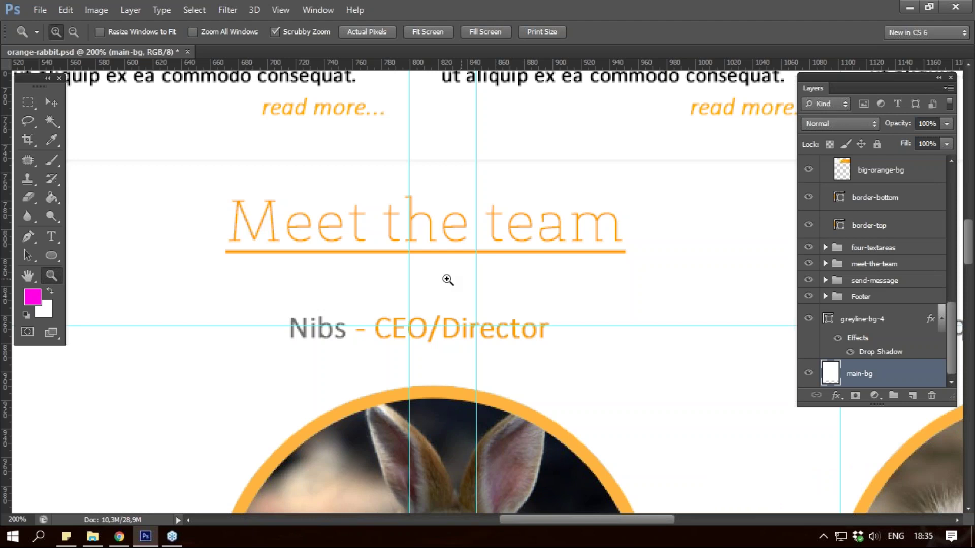
Step: Select the Meet the team text layer and inspect the heading close up
ctrl+click(359, 244)
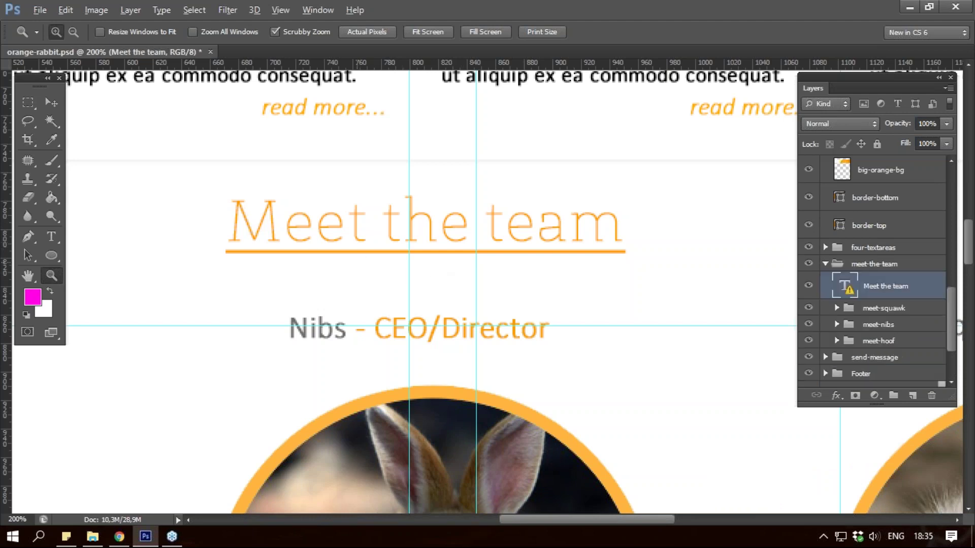
alt+click(358, 260)
alt+click(358, 261)
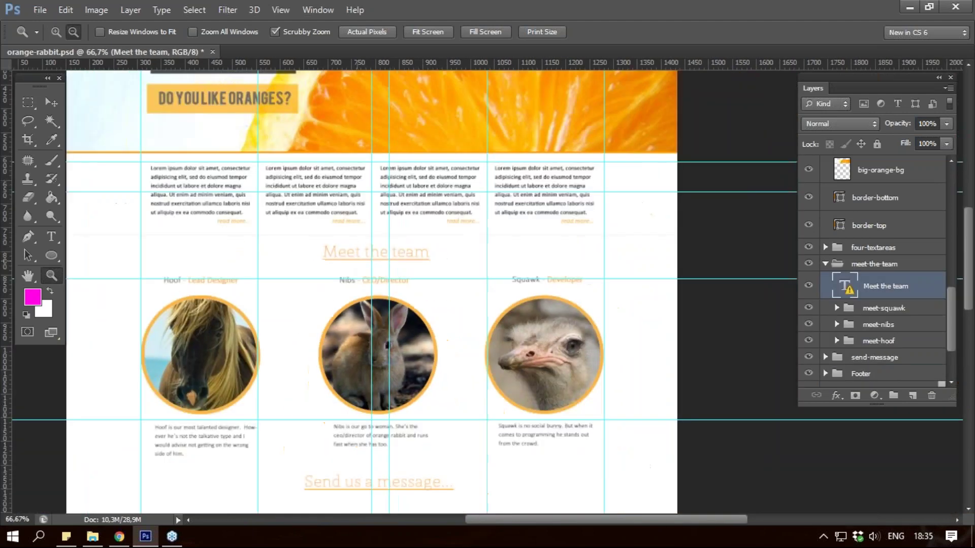
drag(319, 255, 546, 287)
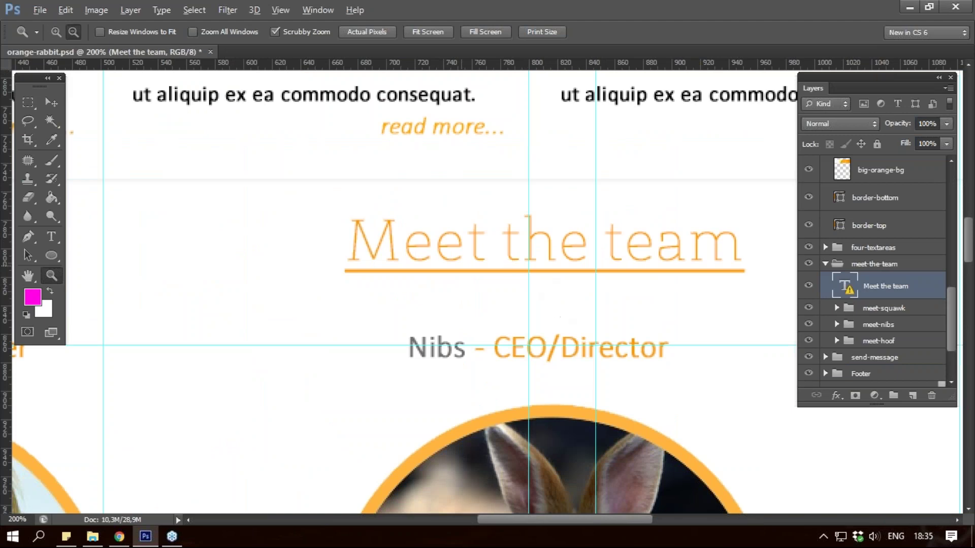
alt+click(506, 261)
alt+click(459, 265)
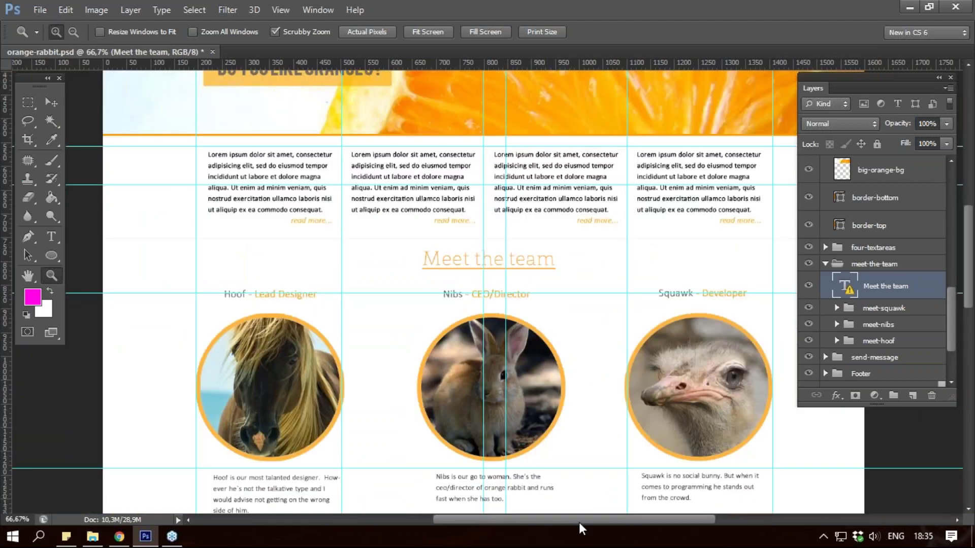
drag(579, 521, 590, 521)
Step: Examine the horse portrait and team members, ending close on the Hoof – Lead Designer heading
scroll(424, 193, down, 3)
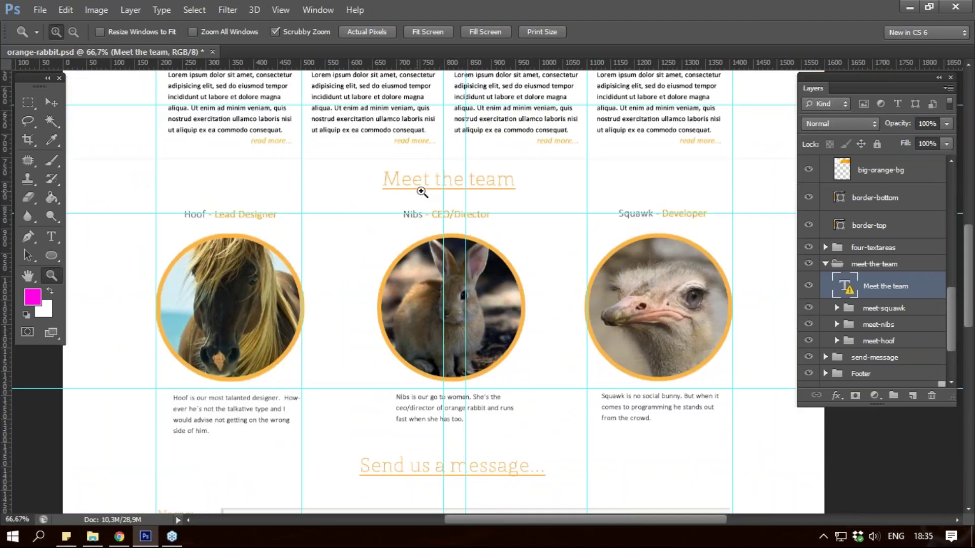
scroll(415, 212, down, 2)
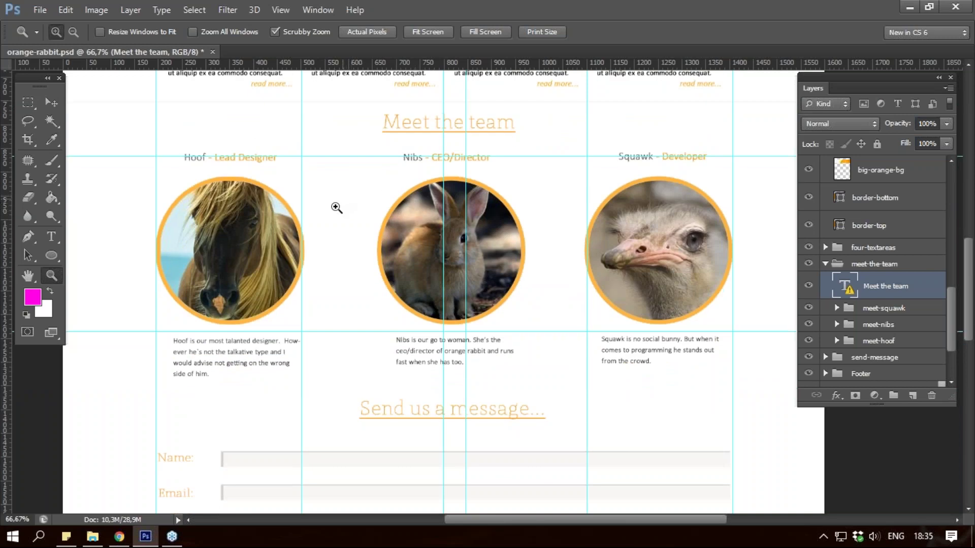
drag(227, 213, 336, 286)
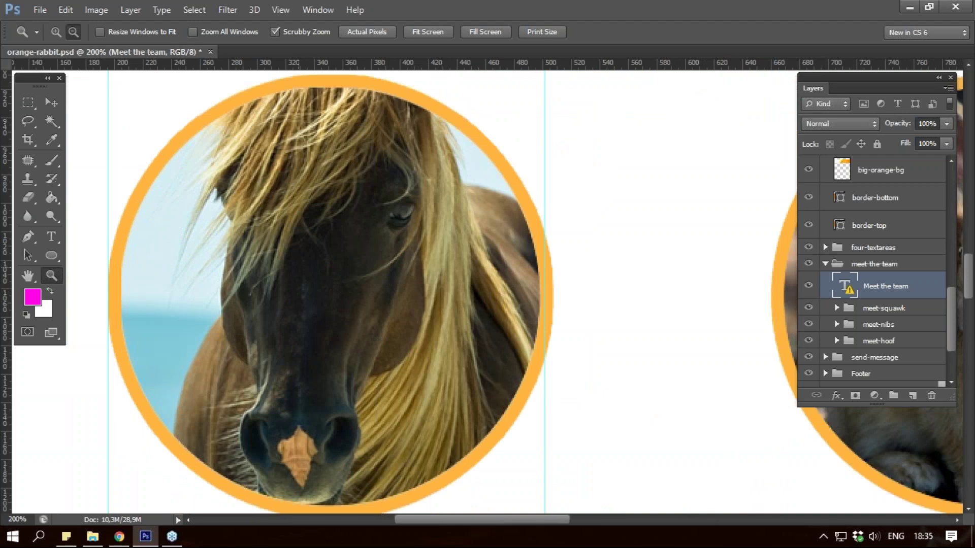
alt+click(336, 287)
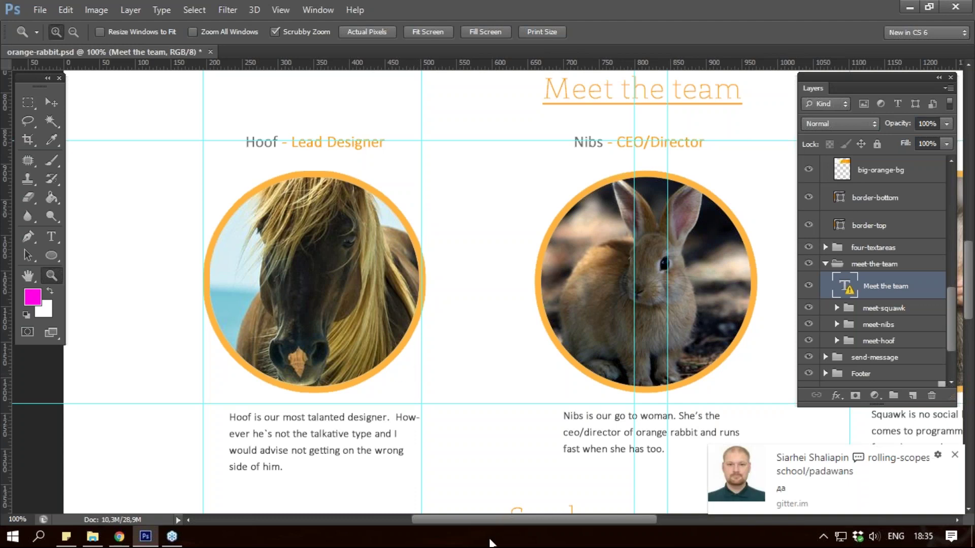
drag(510, 519, 561, 515)
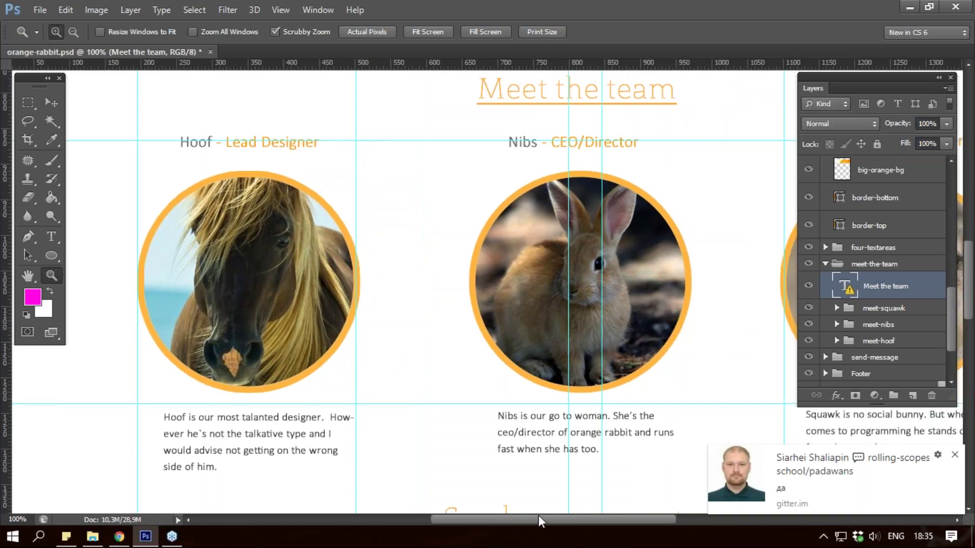
alt+click(489, 318)
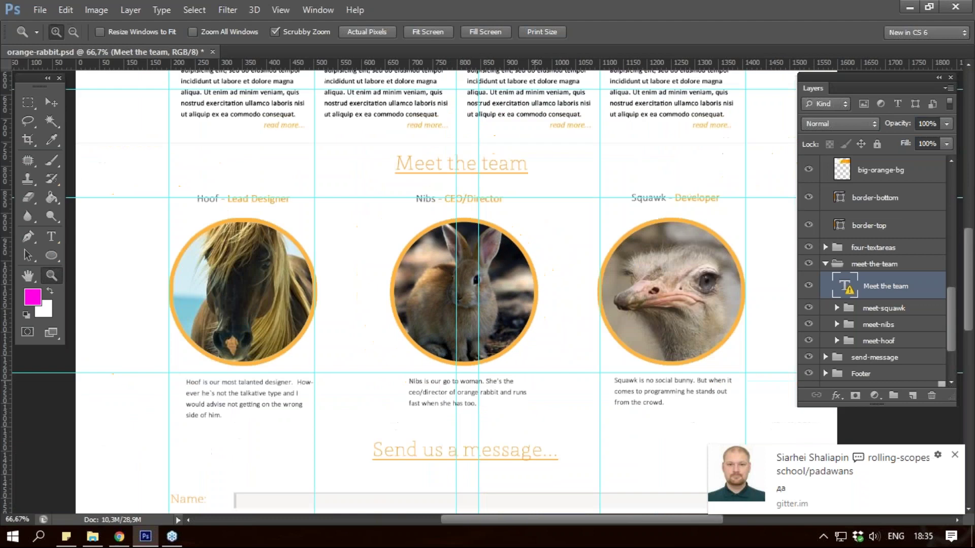
scroll(648, 396, down, 2)
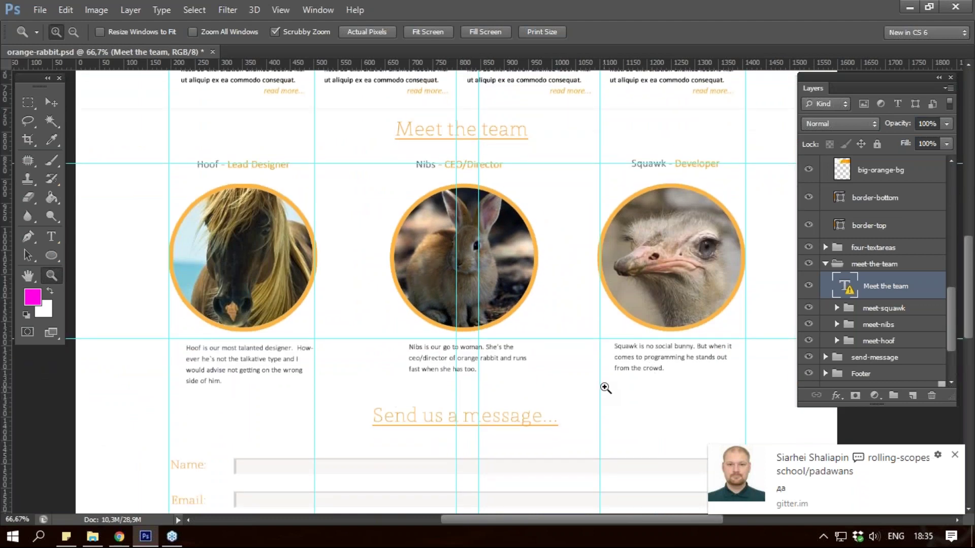
scroll(605, 388, down, 1)
click(225, 156)
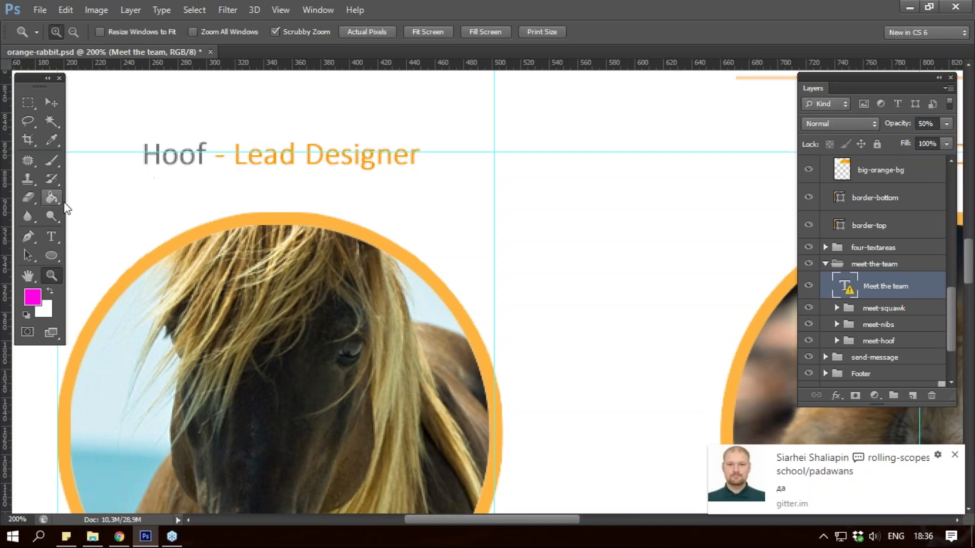
click(51, 237)
mouse_move(161, 155)
mouse_down()
mouse_move(233, 157)
mouse_move(206, 165)
mouse_up()
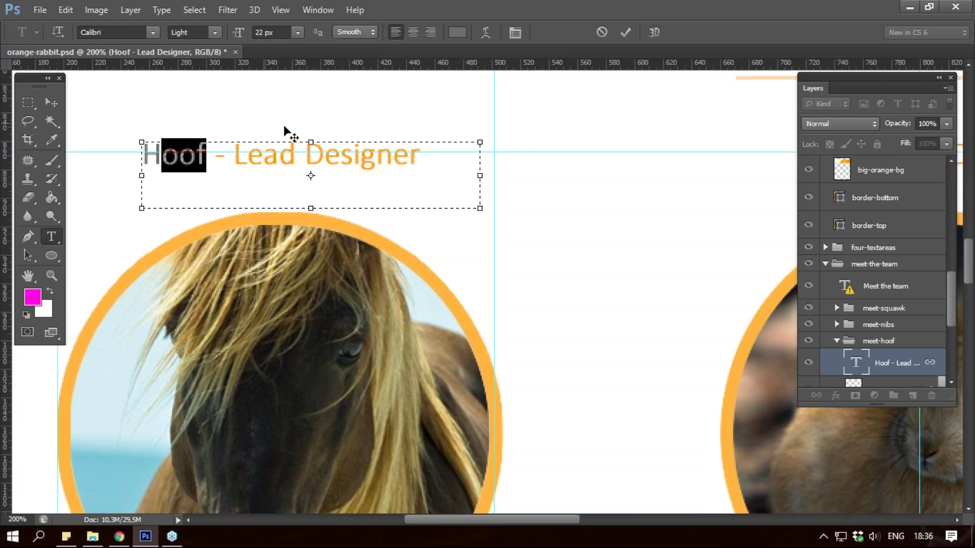
click(263, 32)
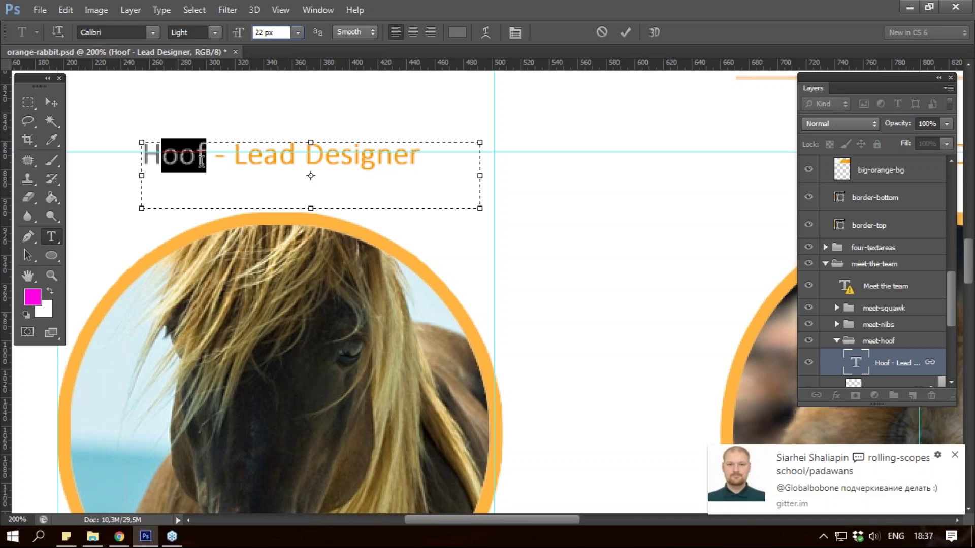
click(568, 200)
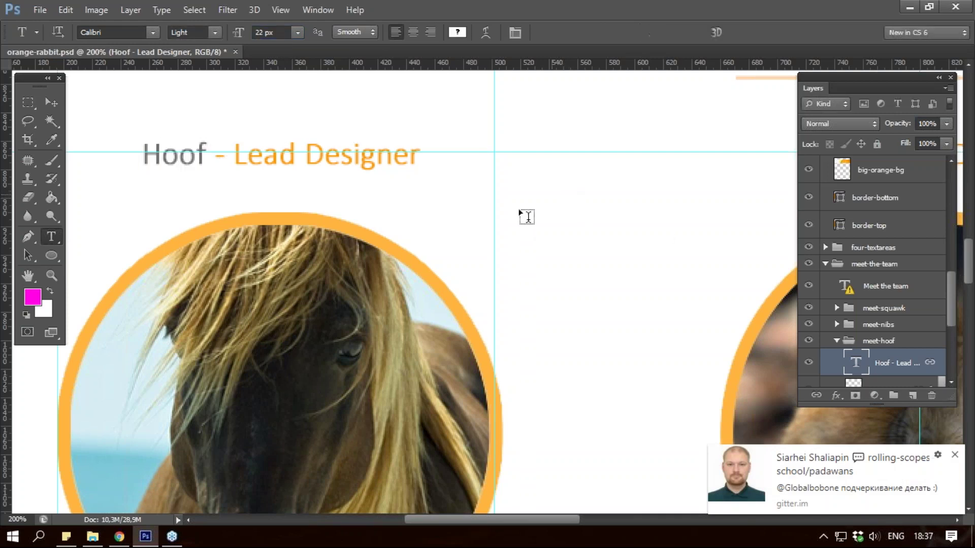
key(z)
alt+click(456, 219)
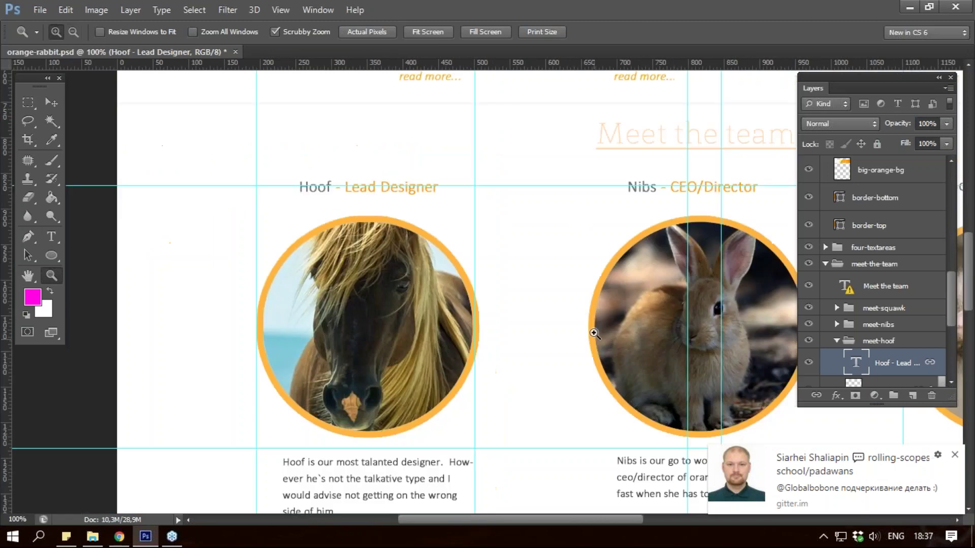
Step: Scroll and pan around the mockup page to survey its layout
drag(556, 523, 635, 519)
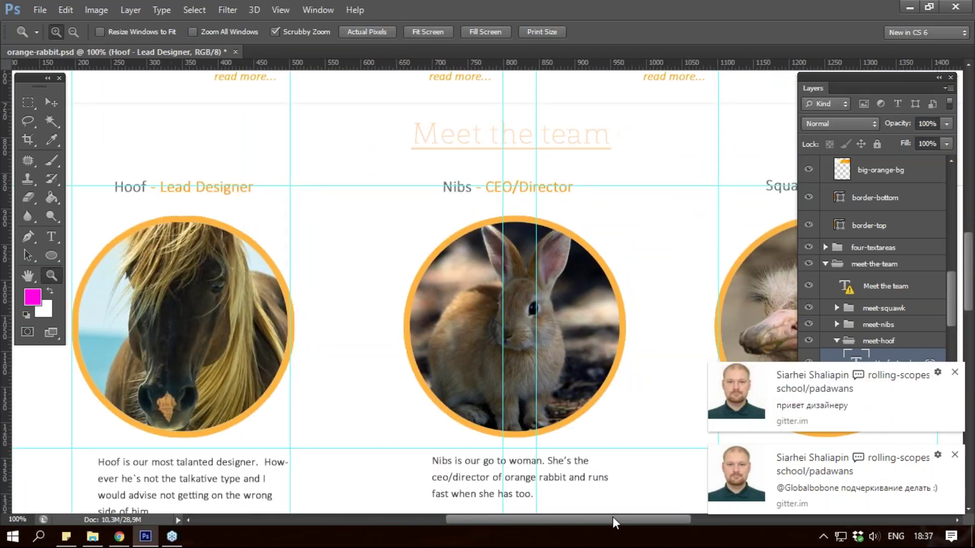
scroll(490, 353, down, 2)
scroll(489, 353, up, 3)
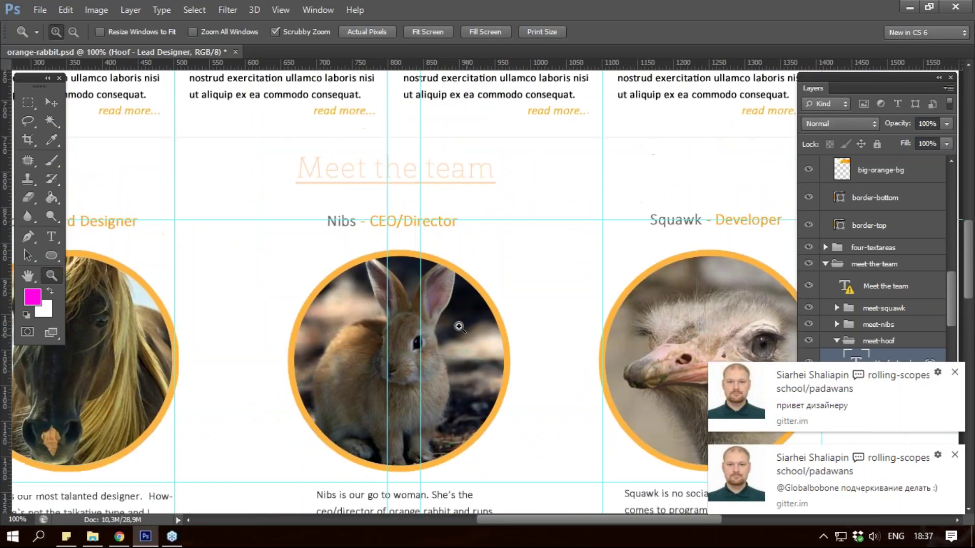
scroll(457, 327, up, 2)
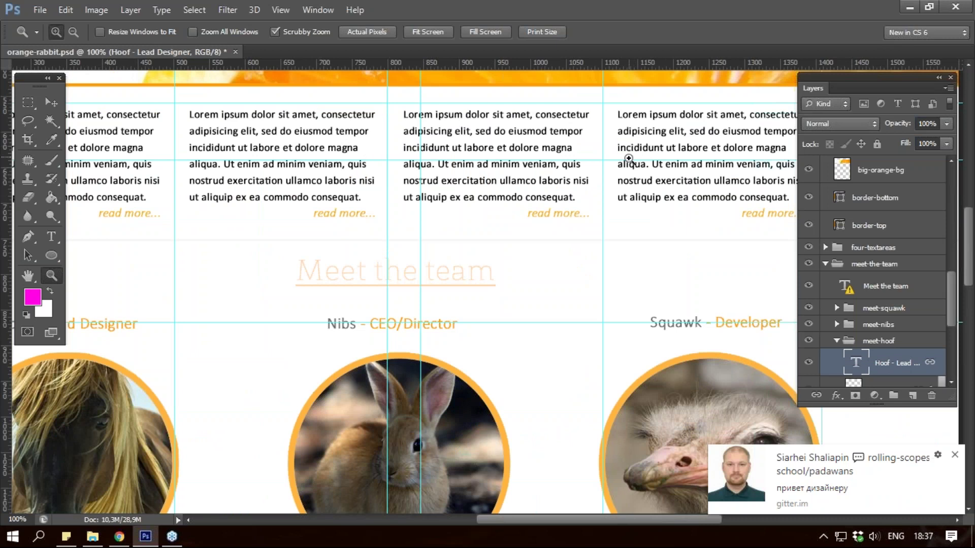
scroll(509, 178, down, 5)
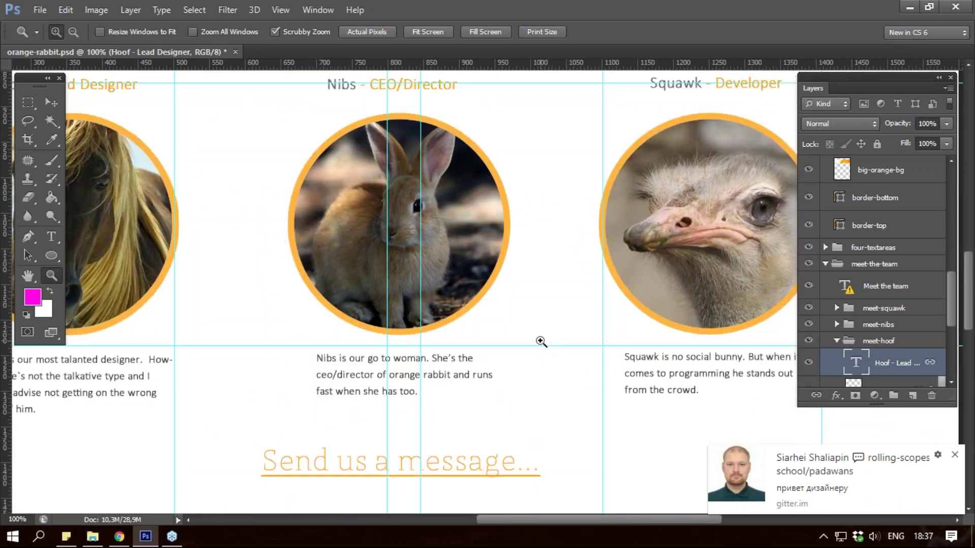
scroll(518, 319, up, 1)
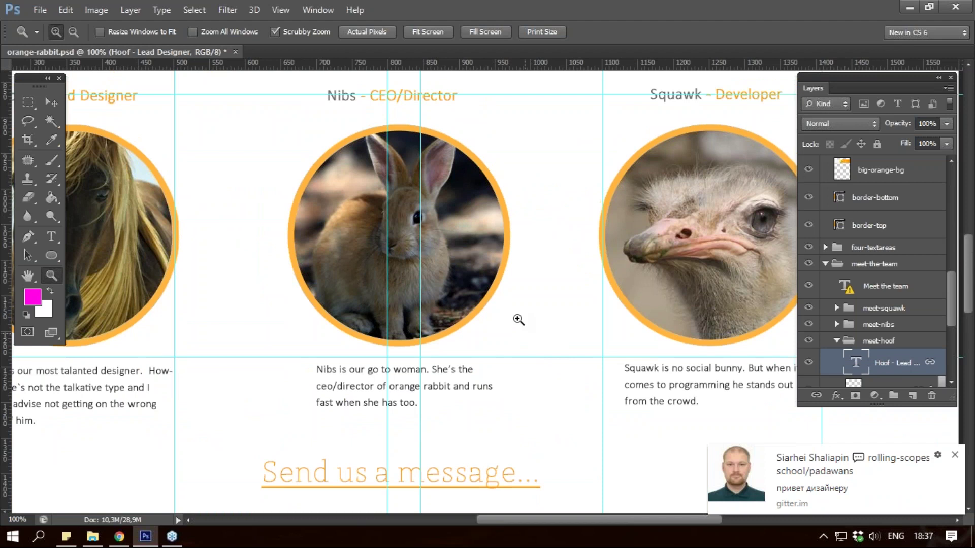
scroll(518, 319, up, 5)
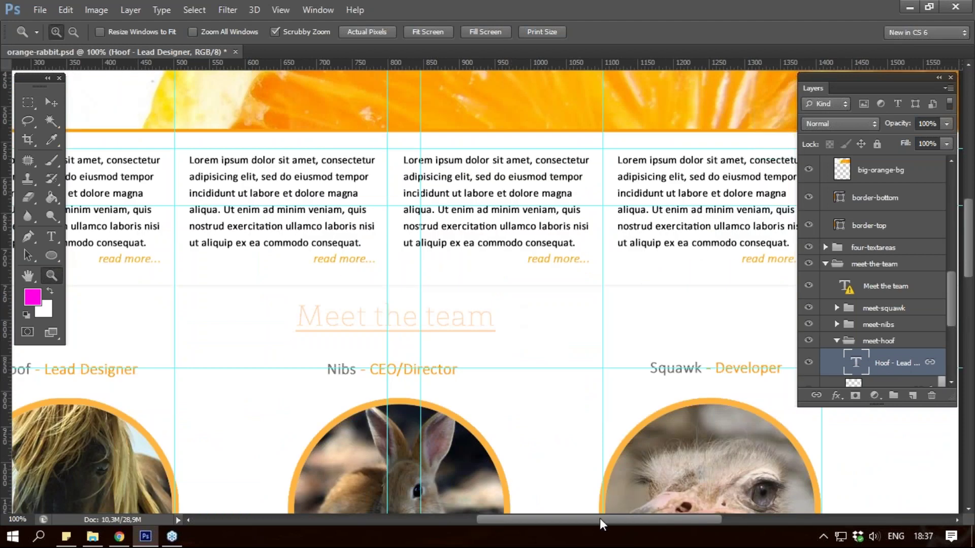
drag(599, 519, 581, 520)
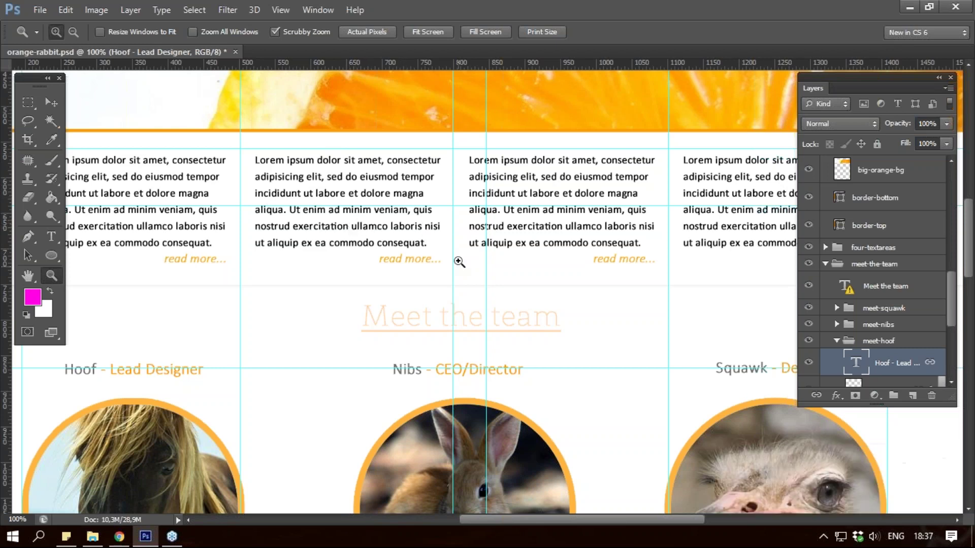
scroll(443, 224, down, 1)
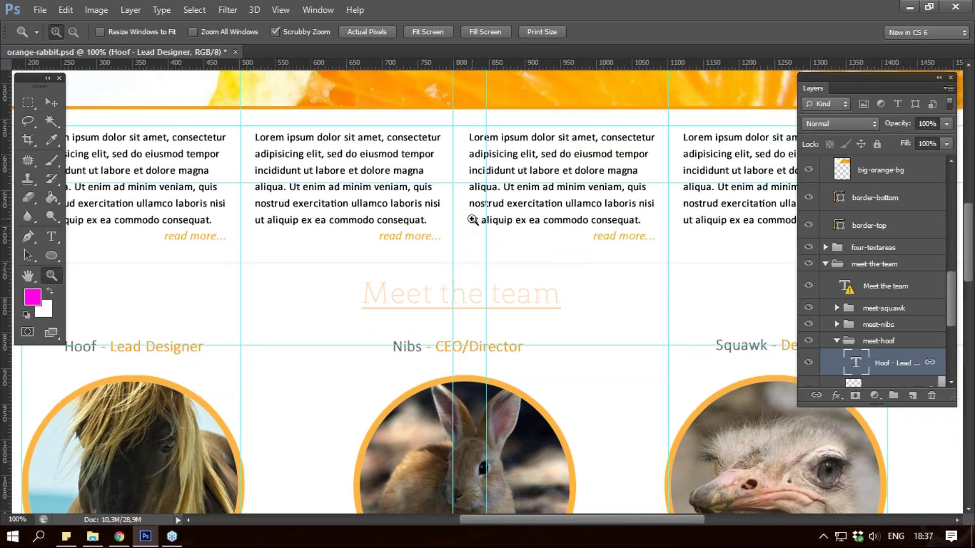
scroll(472, 219, down, 5)
scroll(472, 219, down, 7)
scroll(472, 217, down, 5)
scroll(472, 214, down, 7)
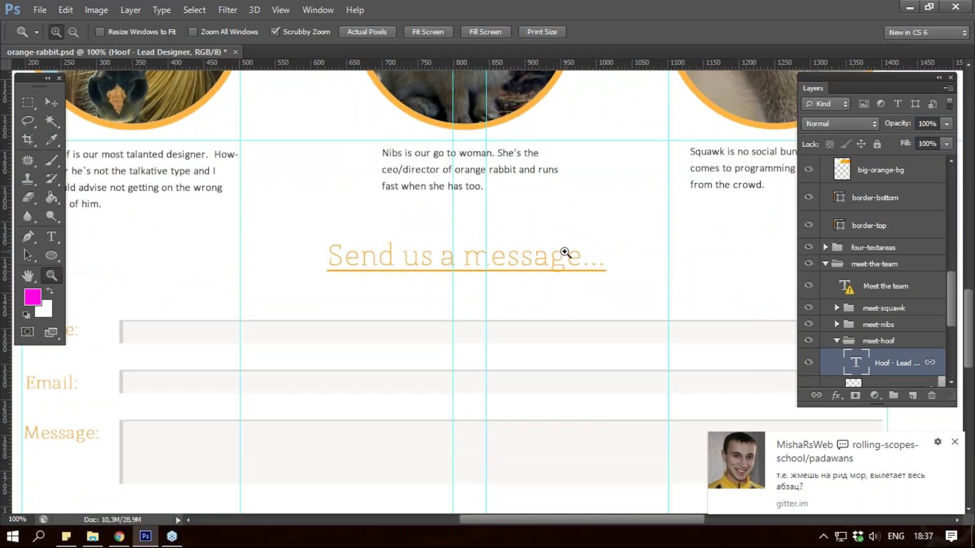
scroll(554, 243, up, 1)
scroll(553, 247, up, 4)
scroll(553, 250, up, 5)
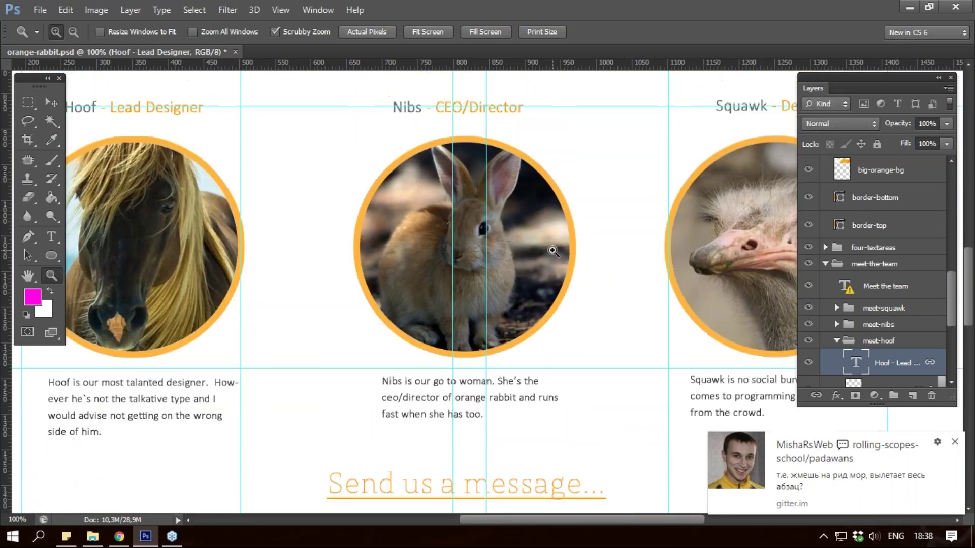
scroll(552, 250, up, 7)
scroll(552, 250, up, 5)
drag(529, 519, 482, 528)
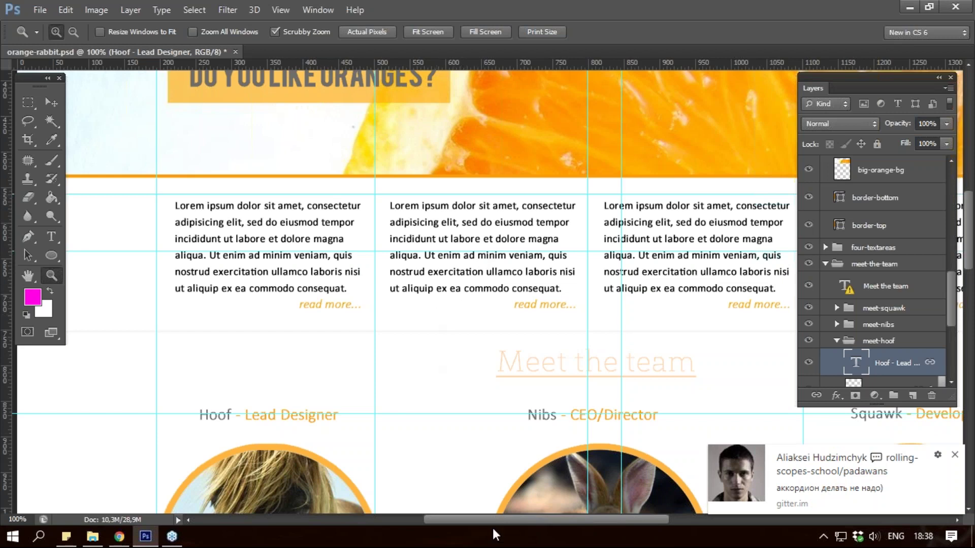
drag(502, 519, 541, 519)
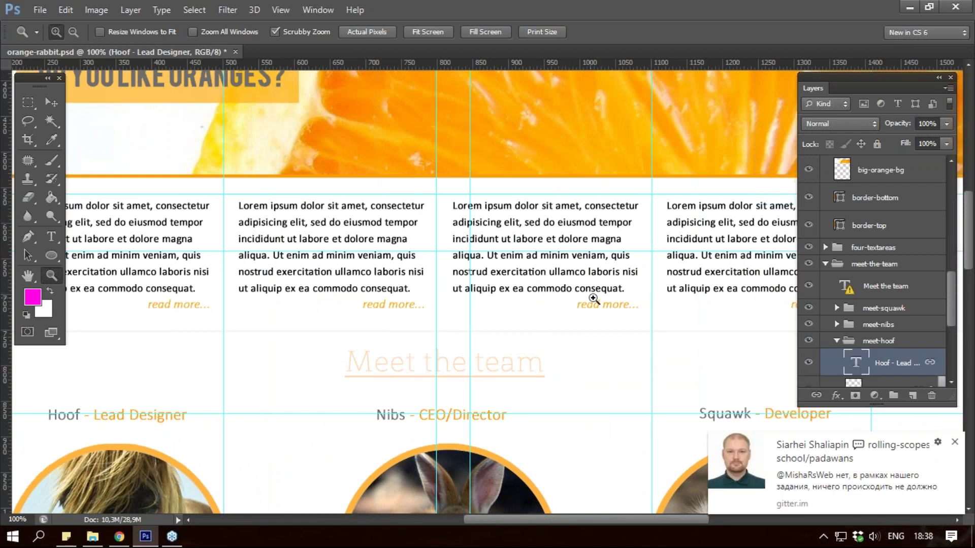
Step: Zoom out and scroll down to the team photos, bios and contact form
drag(468, 218, 460, 219)
alt+click(461, 219)
scroll(463, 222, down, 5)
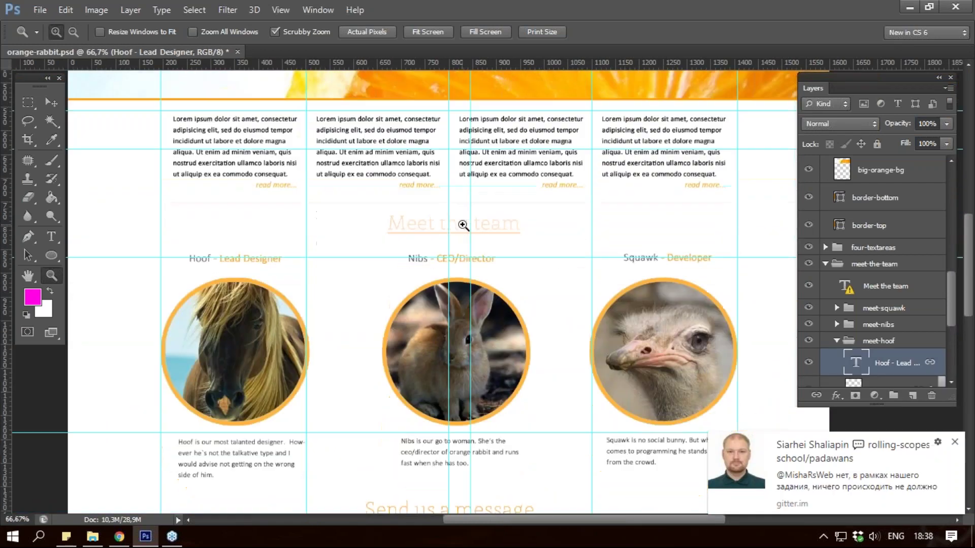
scroll(483, 217, down, 1)
scroll(484, 203, down, 1)
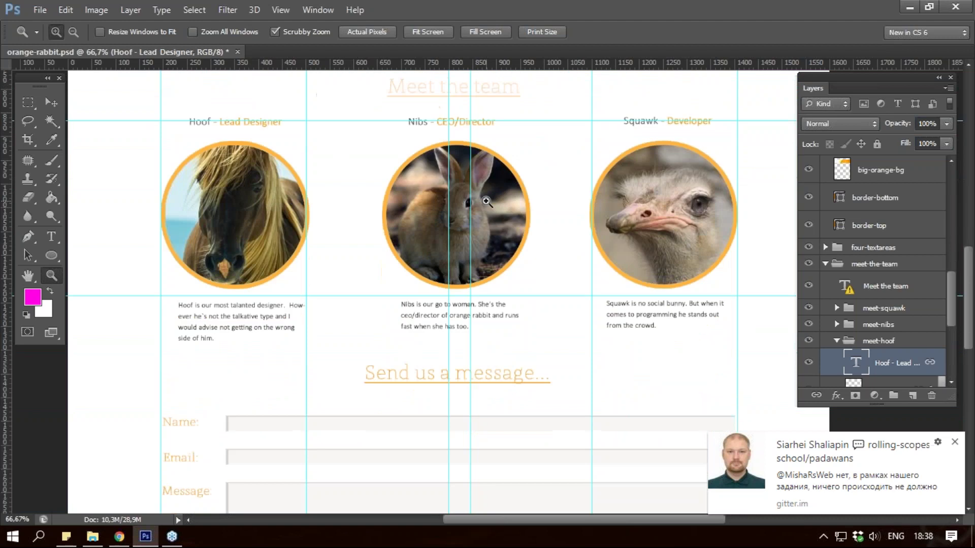
scroll(485, 191, down, 1)
scroll(486, 175, down, 1)
scroll(522, 229, down, 1)
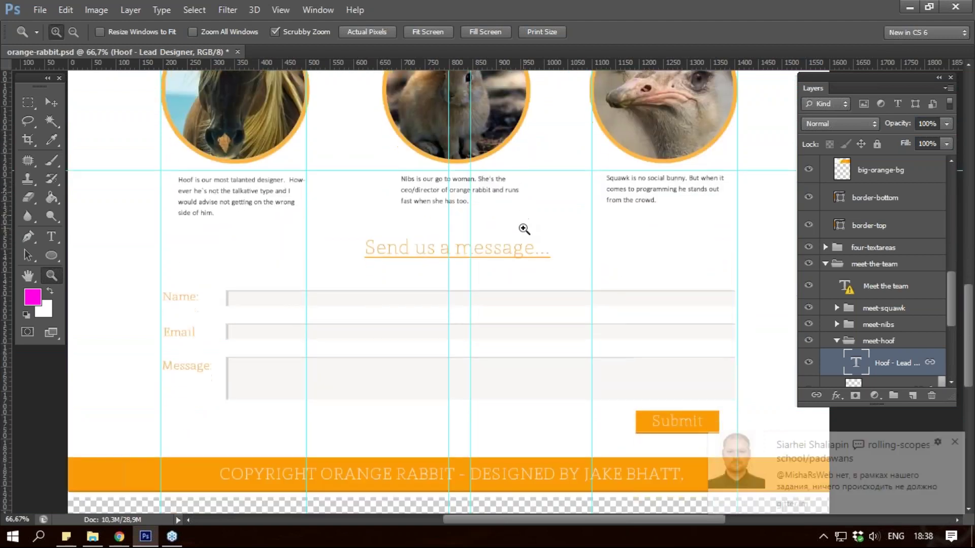
scroll(459, 255, down, 1)
Step: View the contact form at 100%, then scroll up to Hoof's bio with the Type tool
click(105, 270)
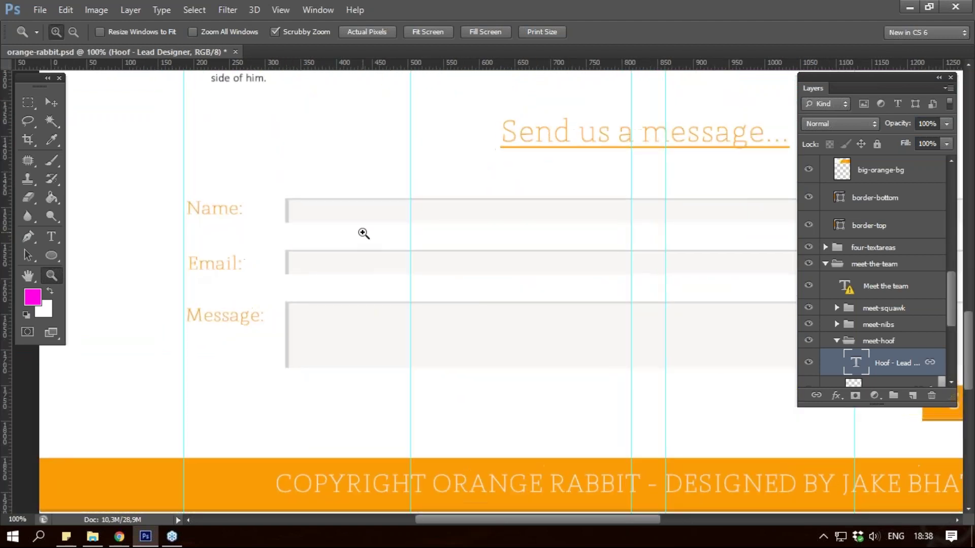
click(363, 233)
alt+click(209, 213)
scroll(359, 211, up, 2)
scroll(305, 226, up, 1)
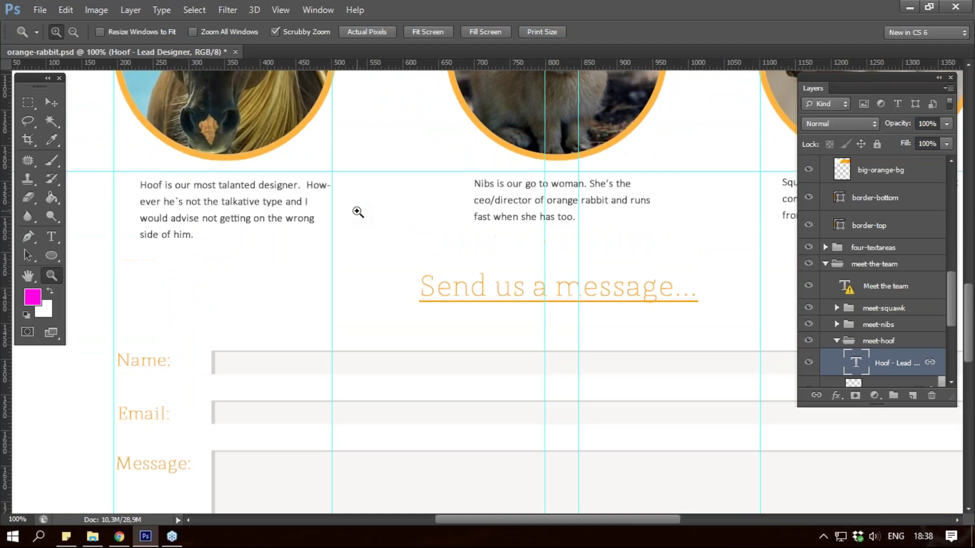
key(t)
drag(243, 201, 273, 201)
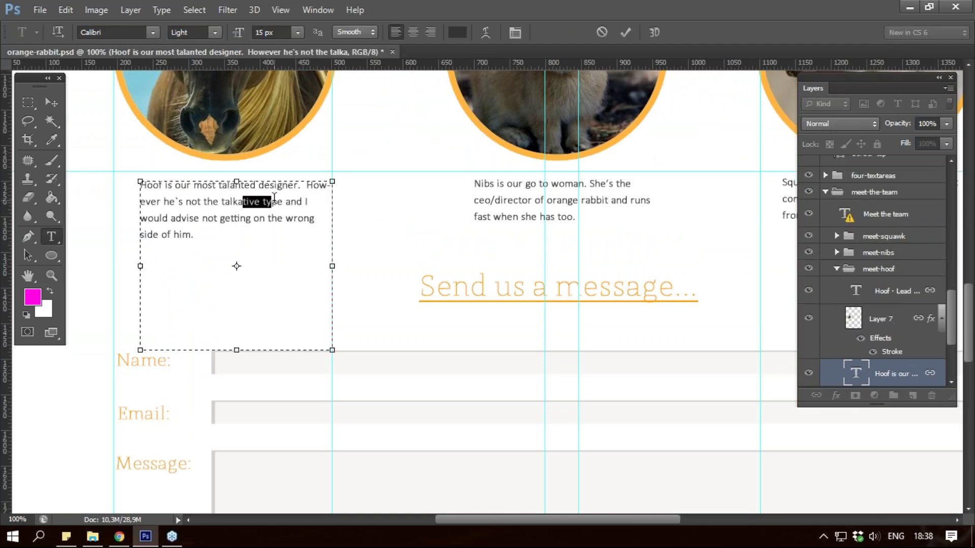
click(496, 285)
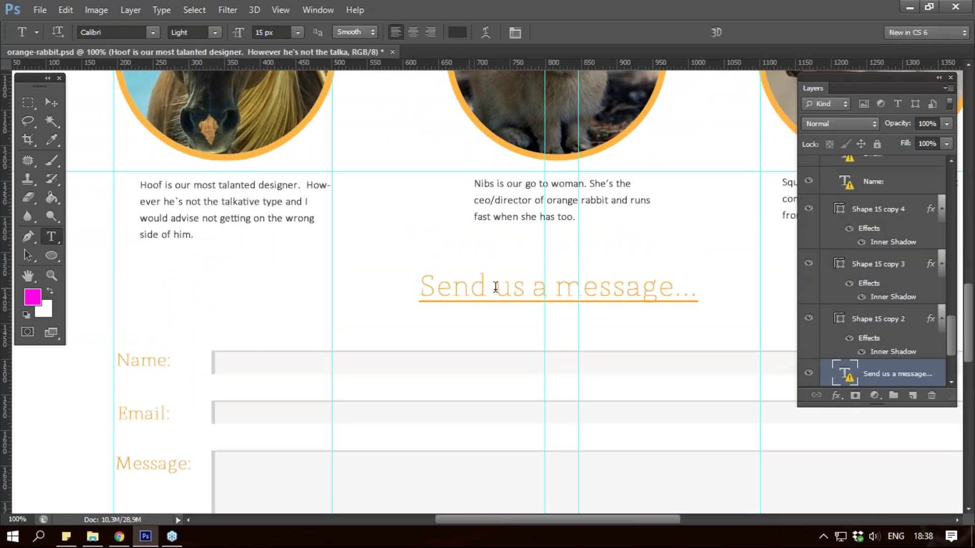
drag(500, 287, 463, 287)
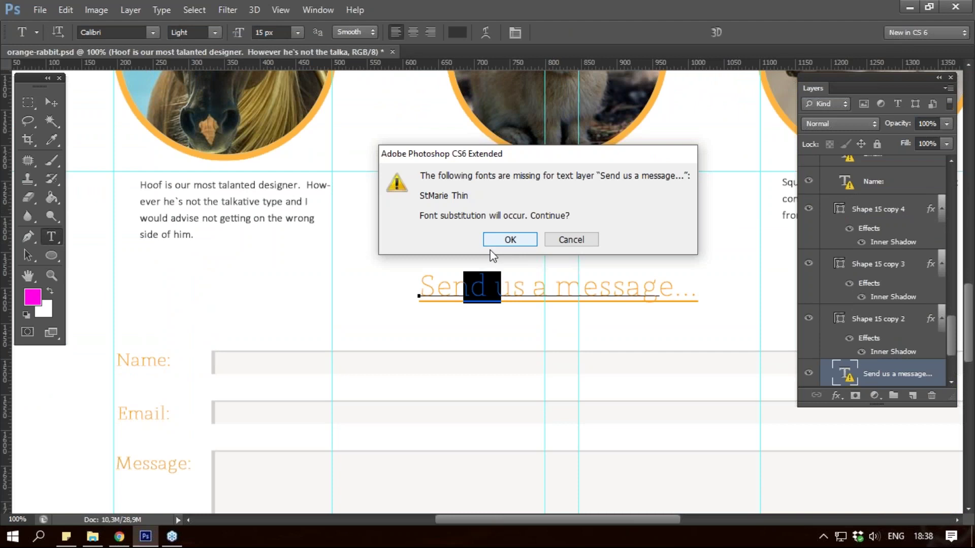
click(572, 243)
scroll(488, 246, up, 2)
scroll(470, 224, up, 3)
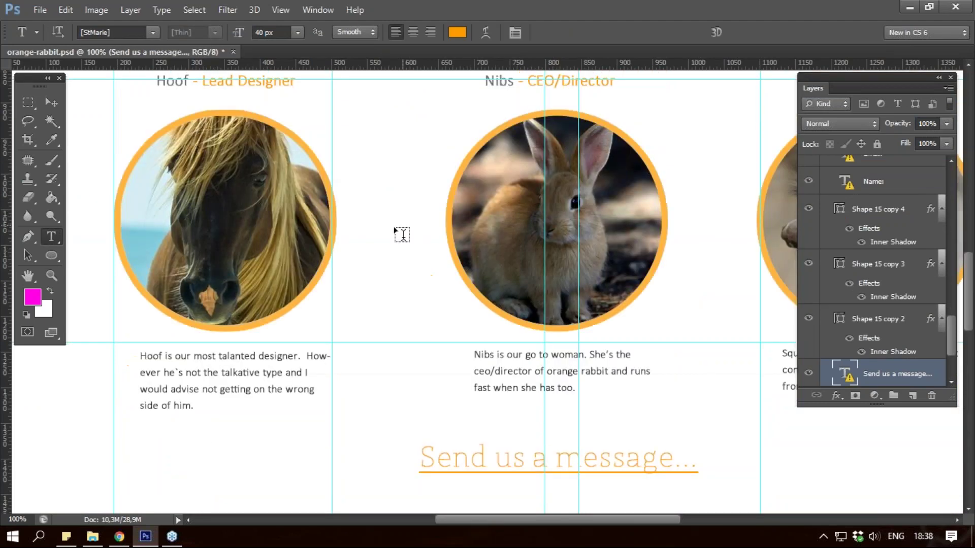
scroll(400, 233, up, 5)
scroll(457, 254, up, 5)
click(274, 233)
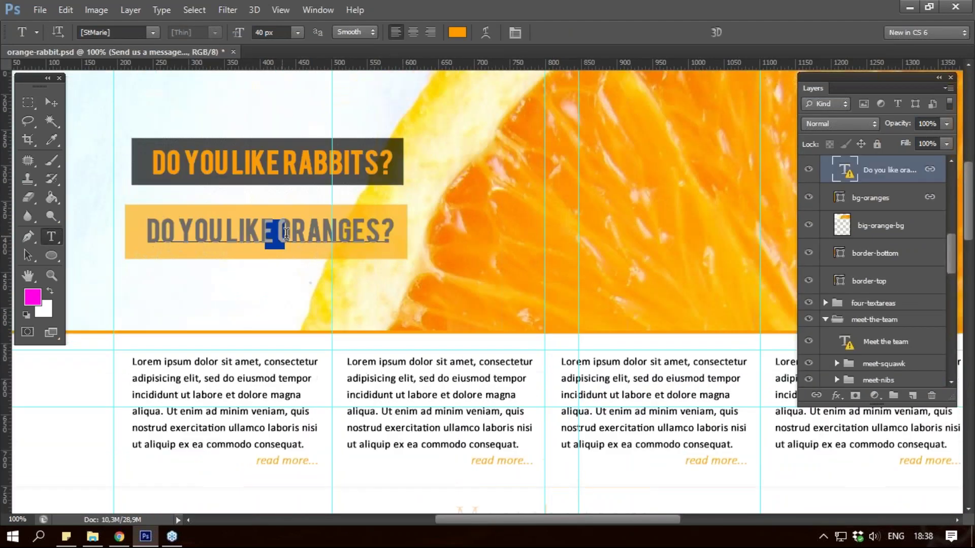
key(Return)
scroll(453, 234, down, 2)
scroll(453, 233, down, 2)
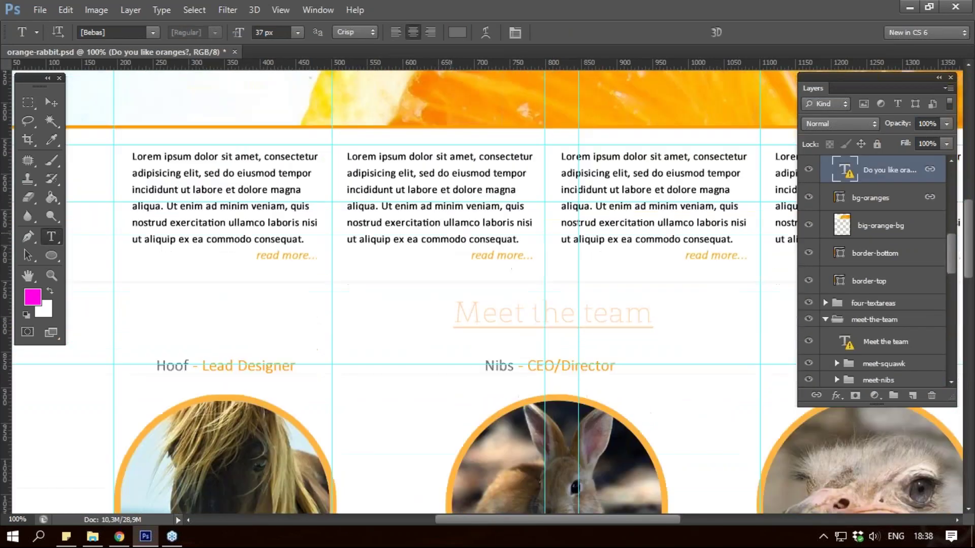
scroll(457, 237, down, 5)
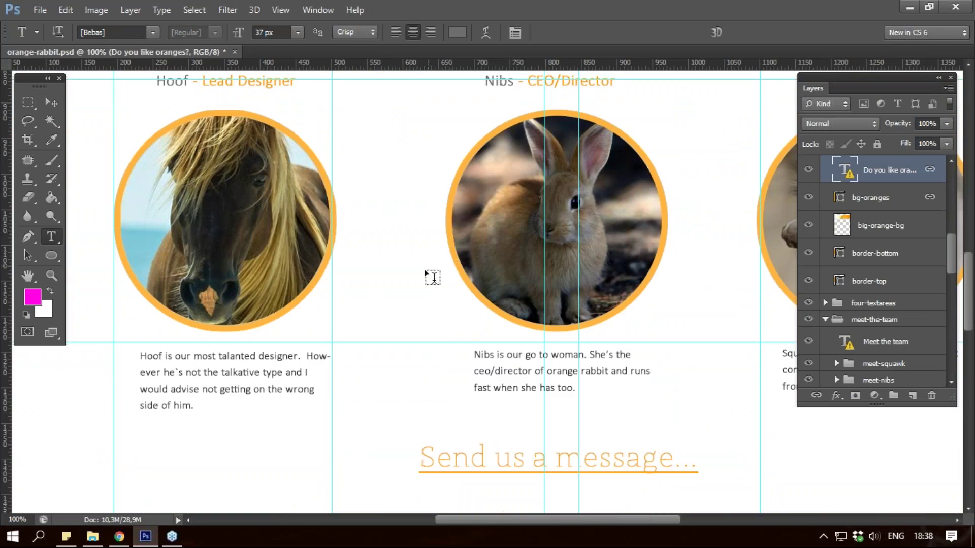
scroll(442, 254, up, 1)
scroll(448, 233, up, 3)
scroll(398, 200, up, 1)
scroll(391, 194, up, 1)
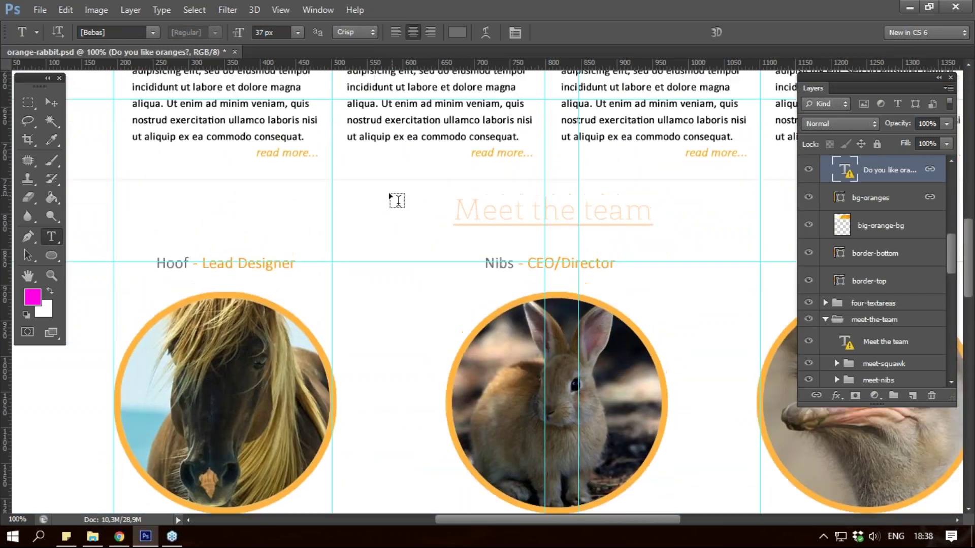
click(289, 153)
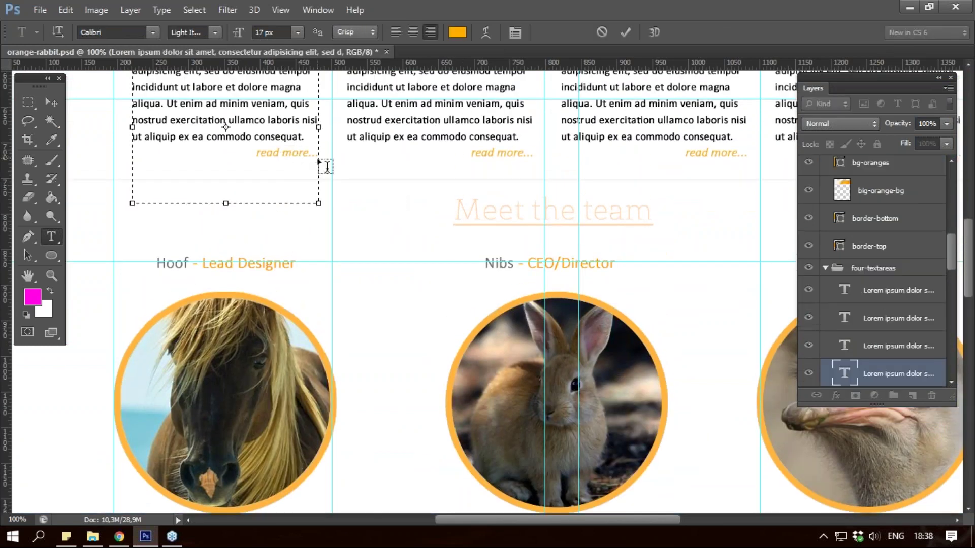
key(Escape)
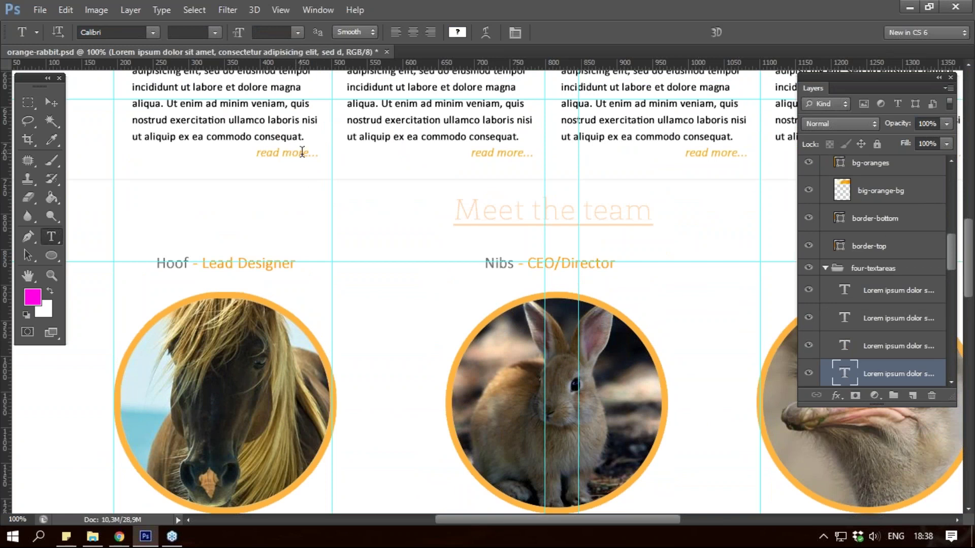
scroll(309, 168, down, 1)
scroll(308, 168, down, 4)
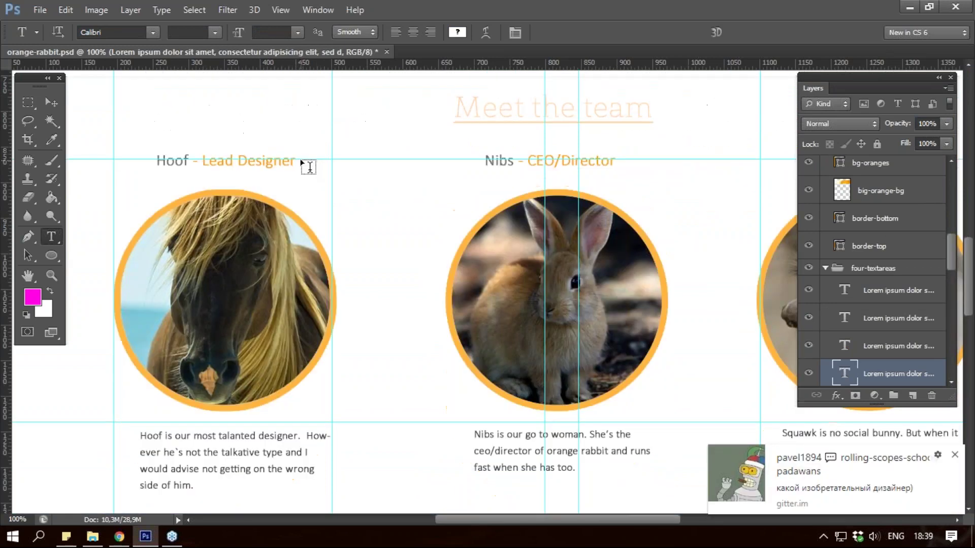
scroll(308, 168, down, 2)
scroll(309, 168, down, 4)
scroll(311, 166, down, 2)
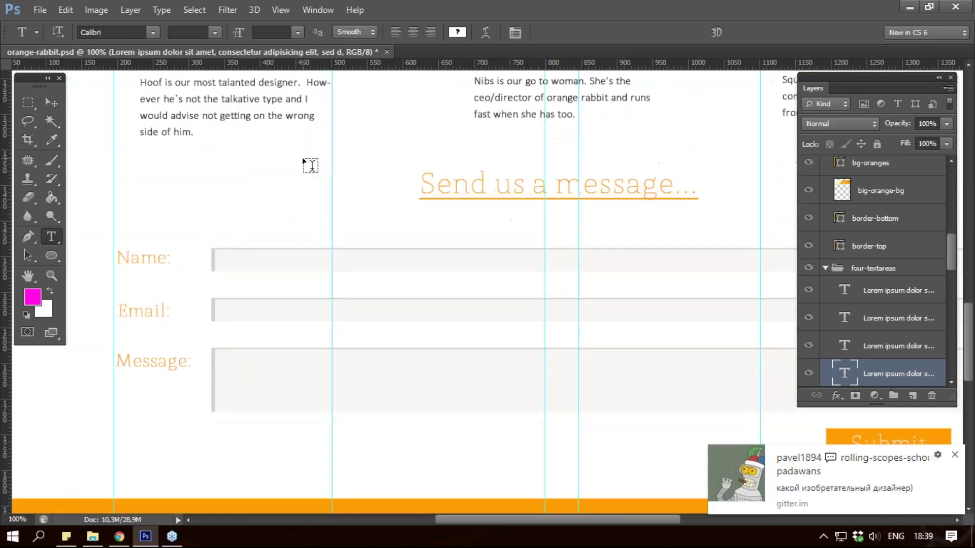
scroll(311, 166, down, 1)
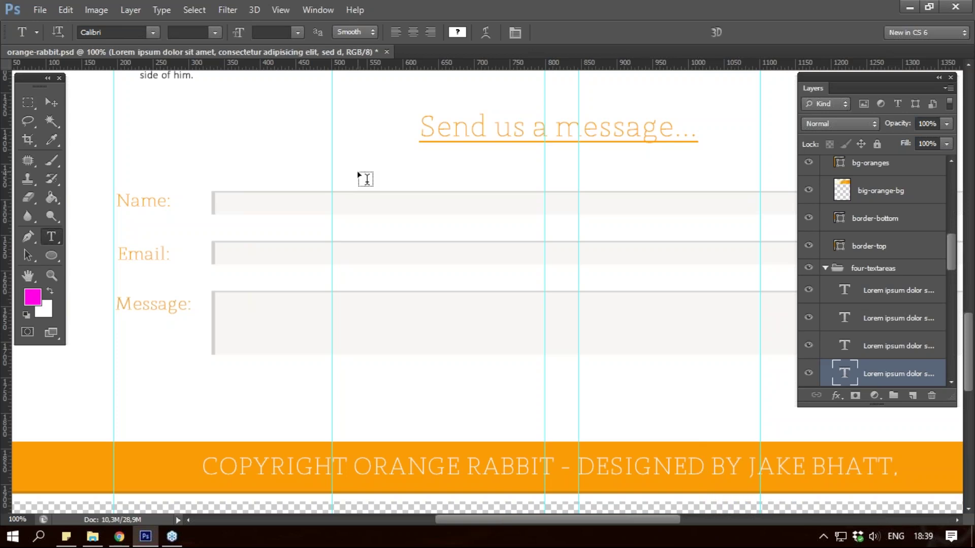
key(z)
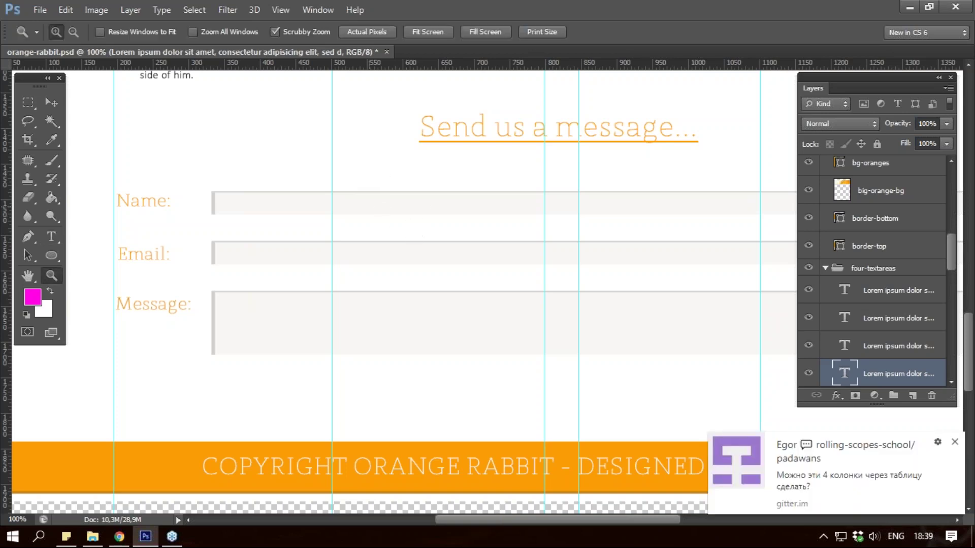
alt+click(554, 211)
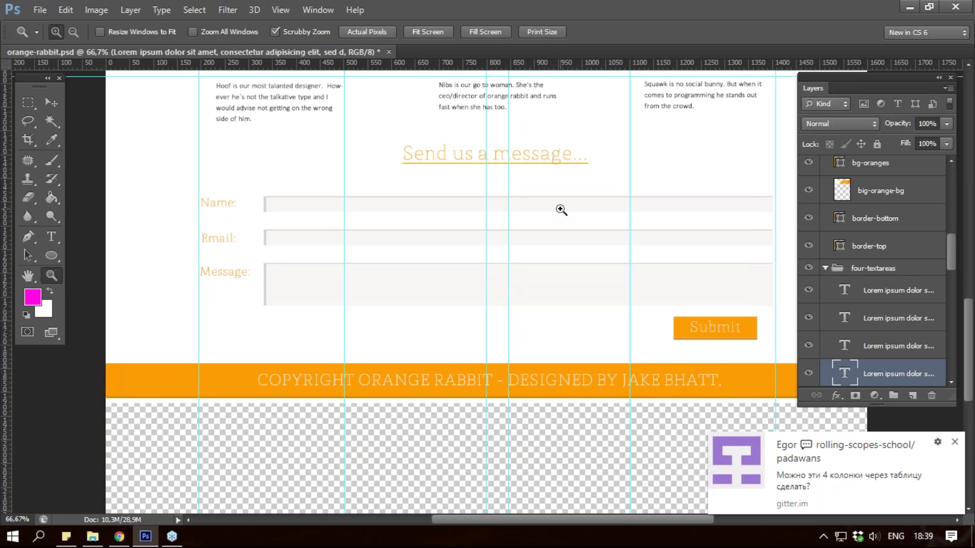
scroll(561, 210, up, 3)
scroll(561, 210, up, 5)
scroll(561, 210, up, 4)
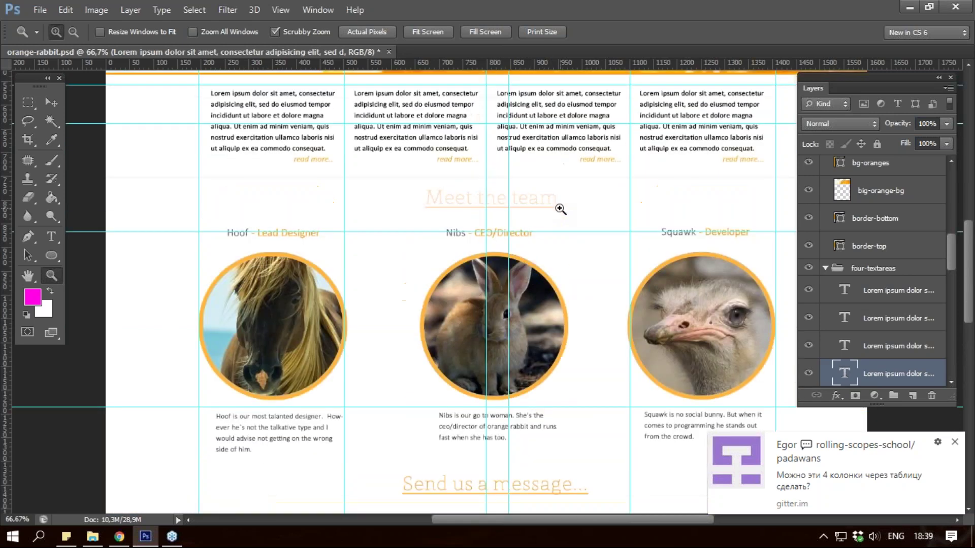
scroll(563, 209, up, 2)
click(570, 206)
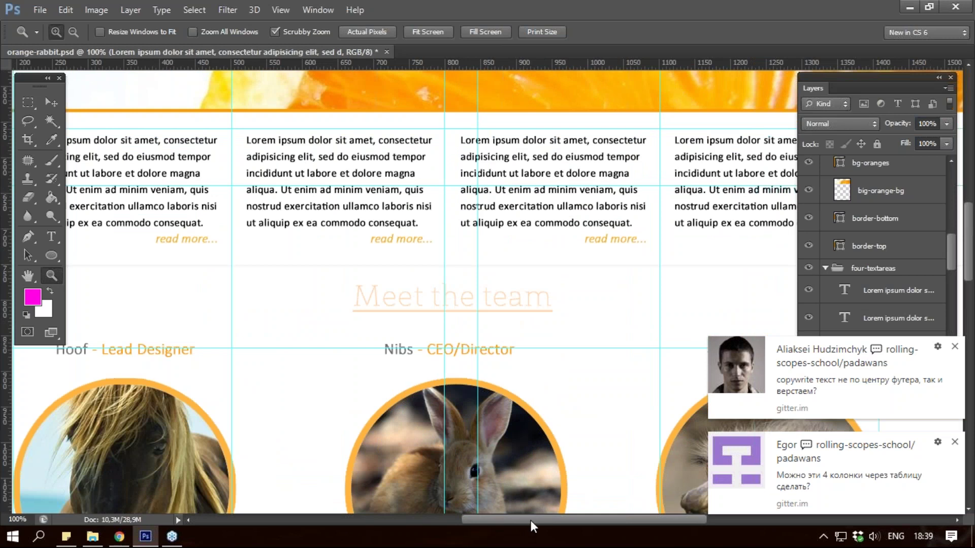
drag(531, 520, 534, 520)
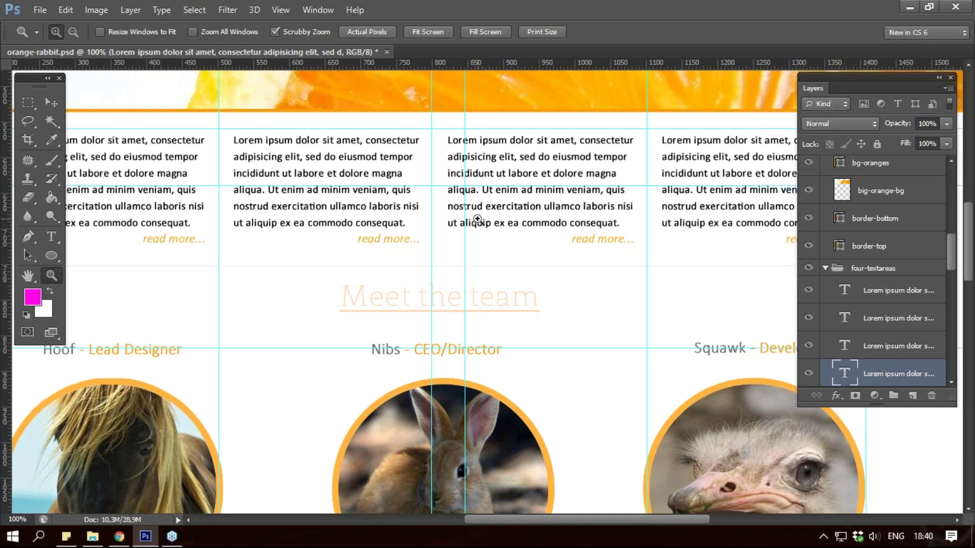
scroll(477, 220, down, 1)
scroll(477, 220, down, 3)
scroll(478, 220, down, 7)
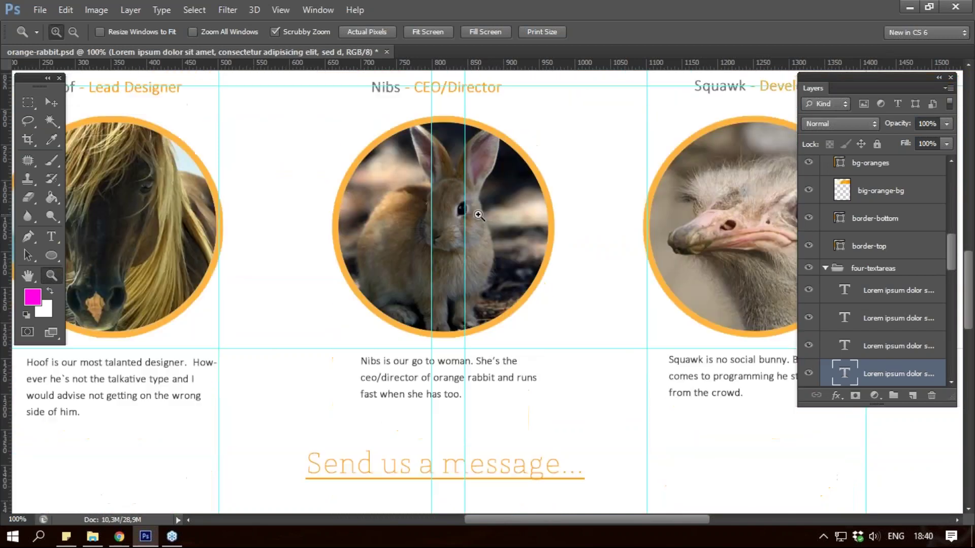
scroll(477, 219, down, 4)
drag(589, 520, 567, 521)
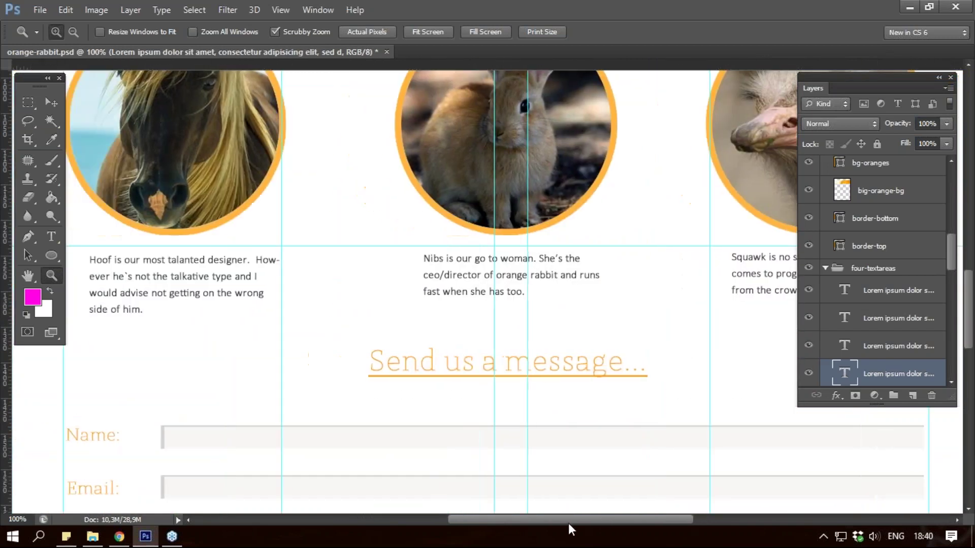
scroll(561, 429, down, 7)
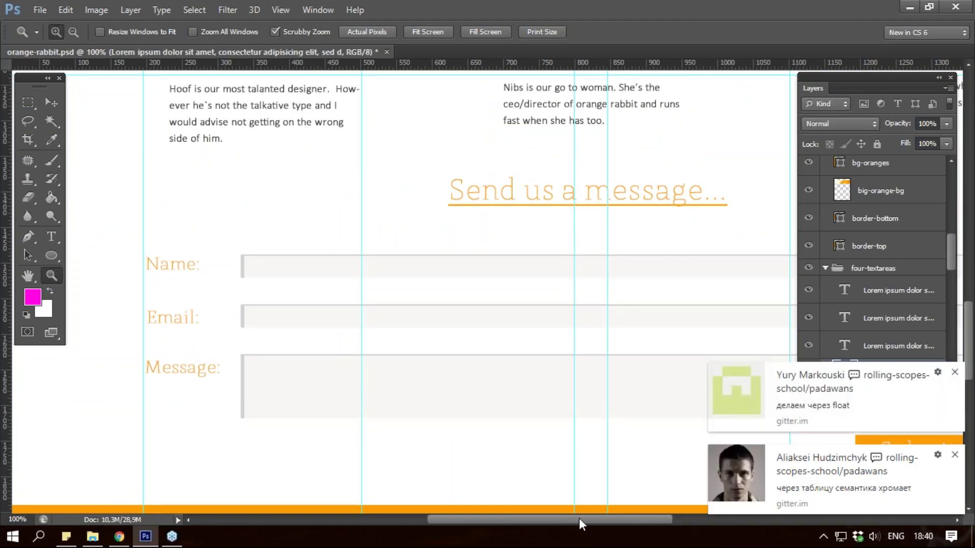
drag(579, 517, 590, 521)
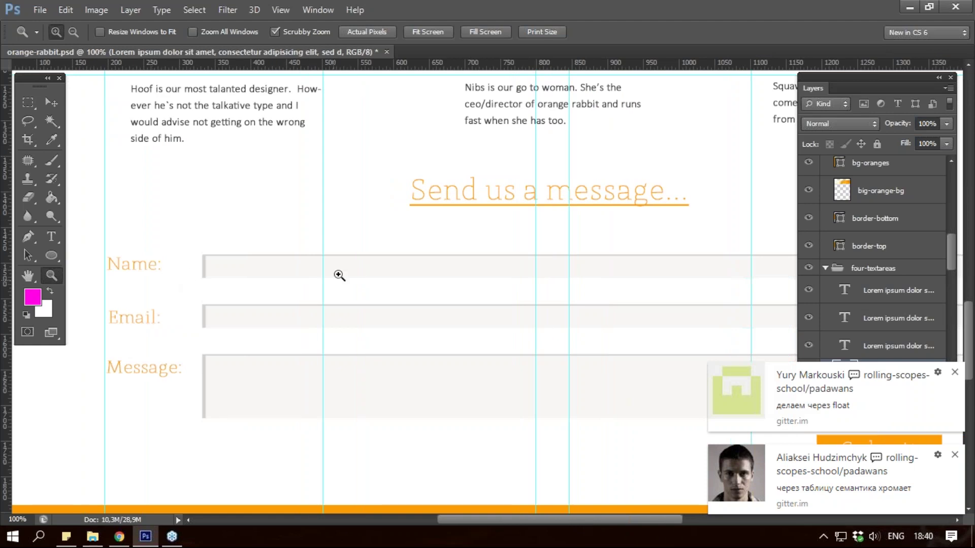
scroll(336, 276, down, 3)
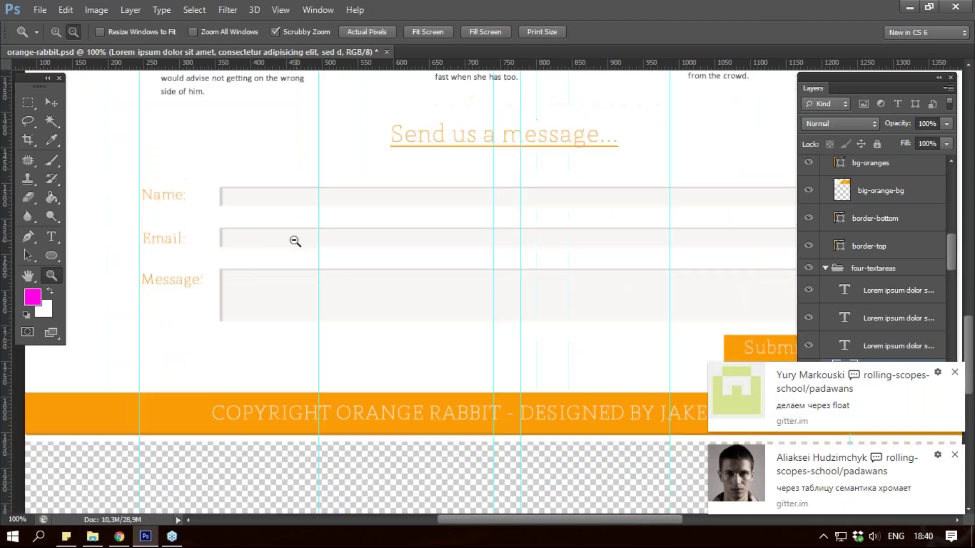
alt+click(256, 211)
click(731, 342)
alt+click(553, 311)
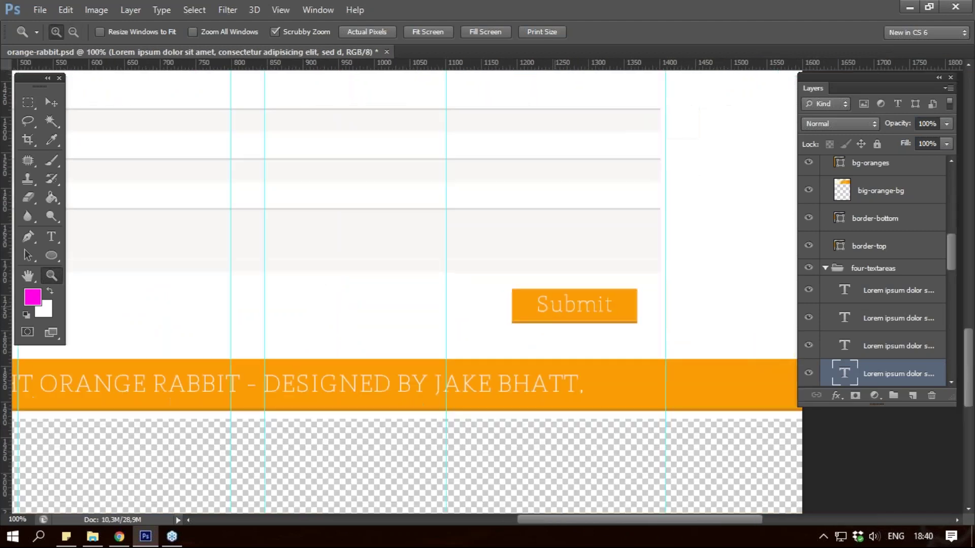
click(571, 307)
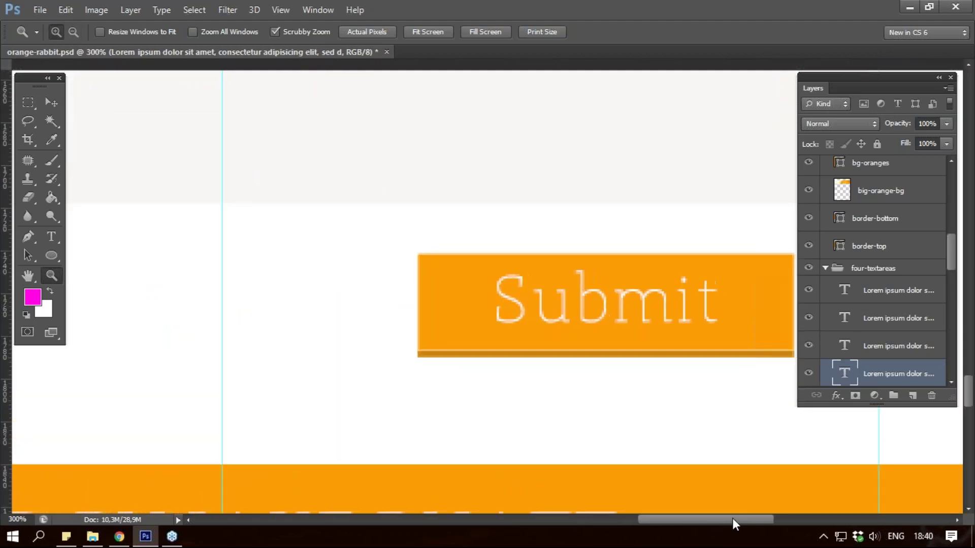
drag(706, 519, 727, 518)
alt+click(370, 211)
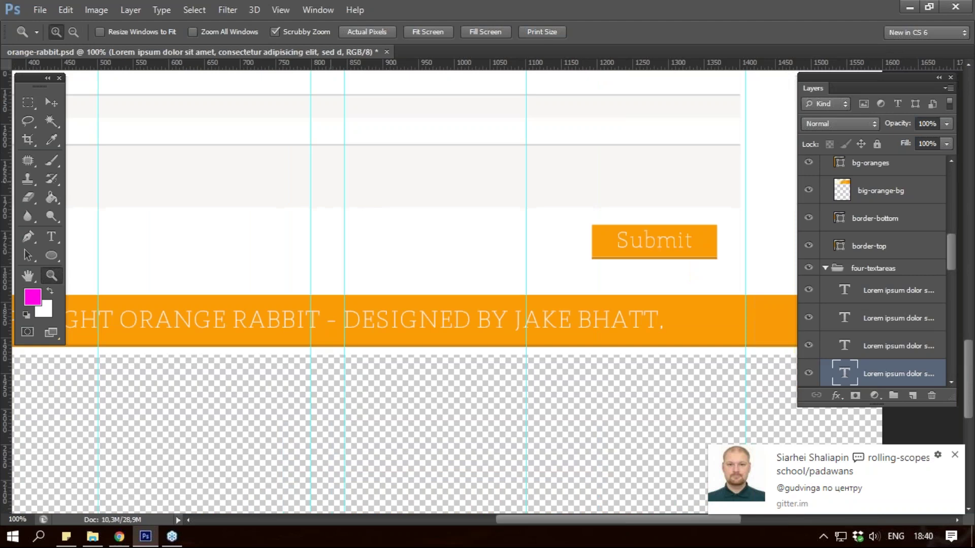
scroll(370, 211, up, 4)
drag(644, 522, 580, 520)
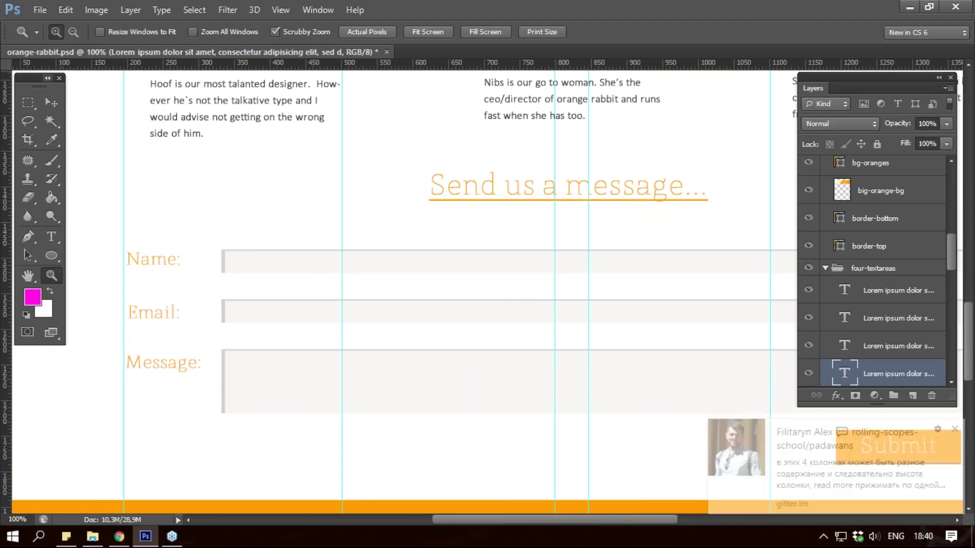
click(28, 102)
drag(223, 244, 556, 278)
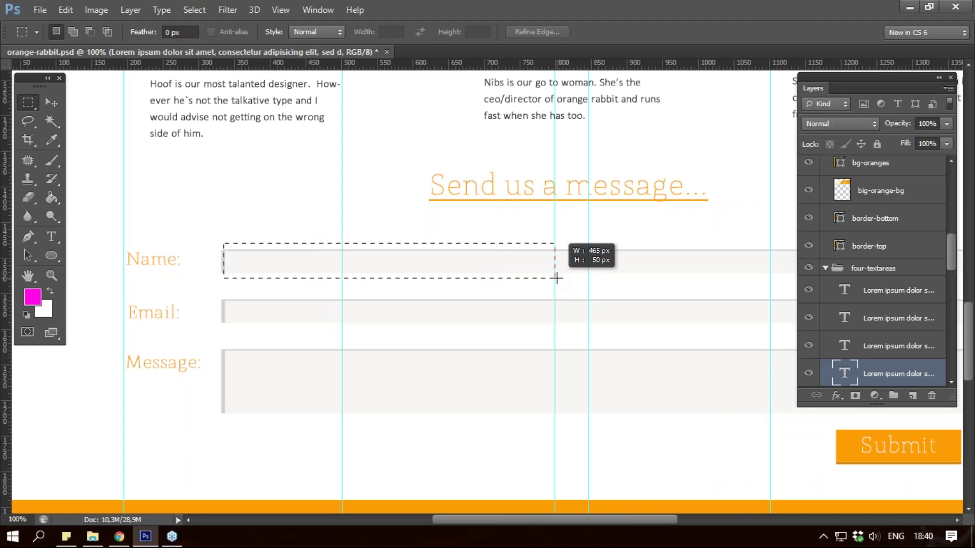
click(152, 258)
drag(132, 246, 185, 277)
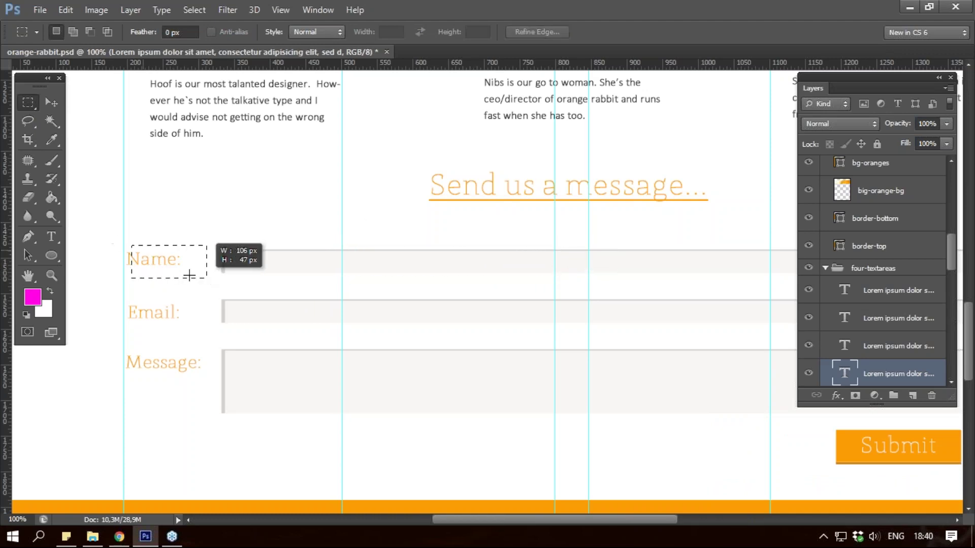
drag(184, 277, 185, 277)
click(274, 205)
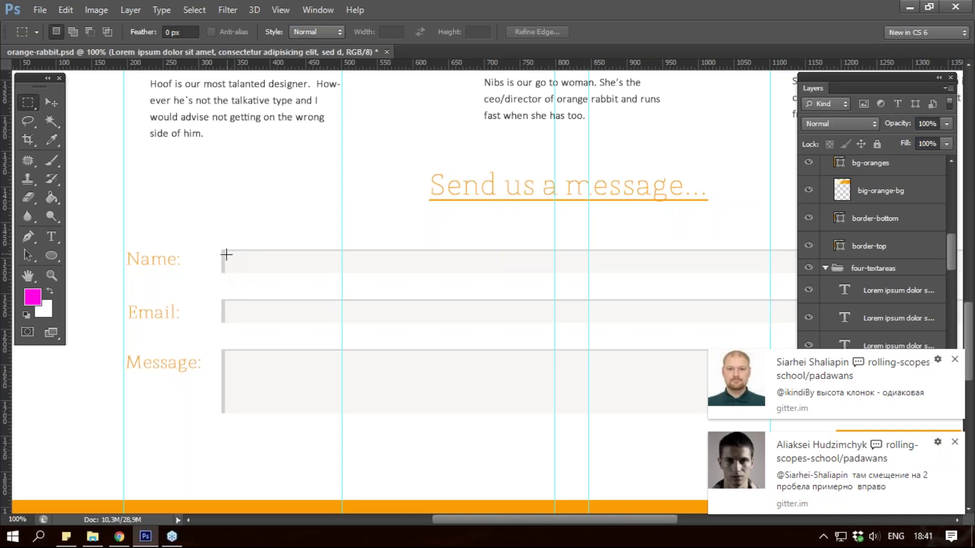
key(t)
click(231, 266)
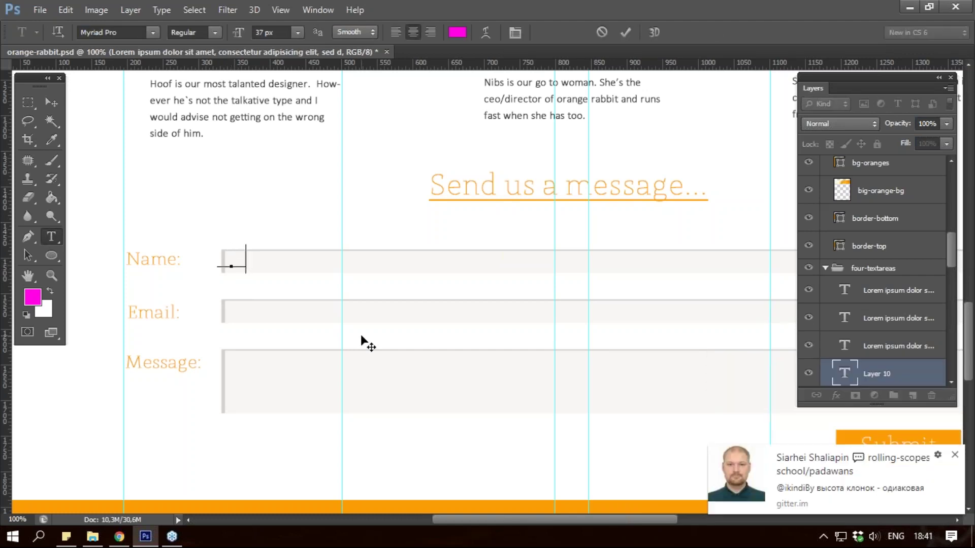
text(hello)
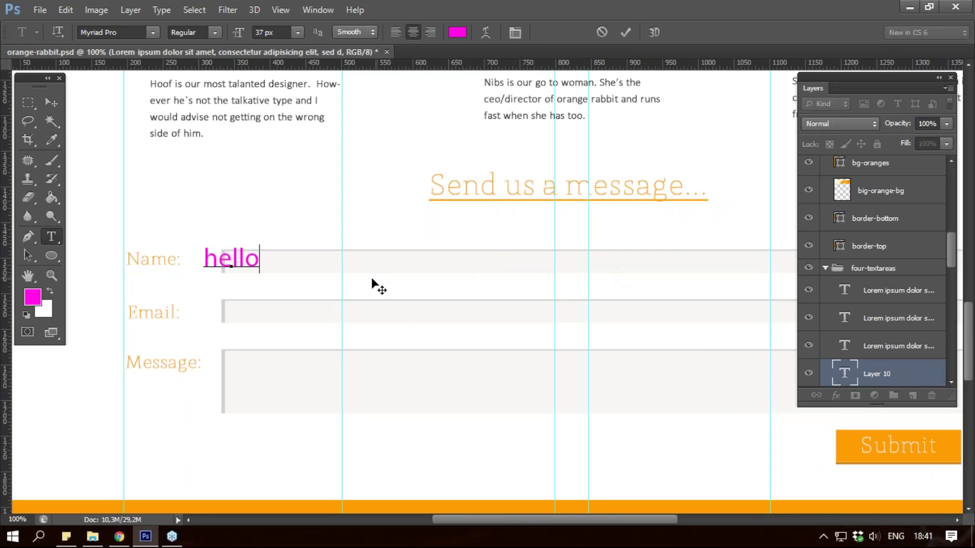
text(z)
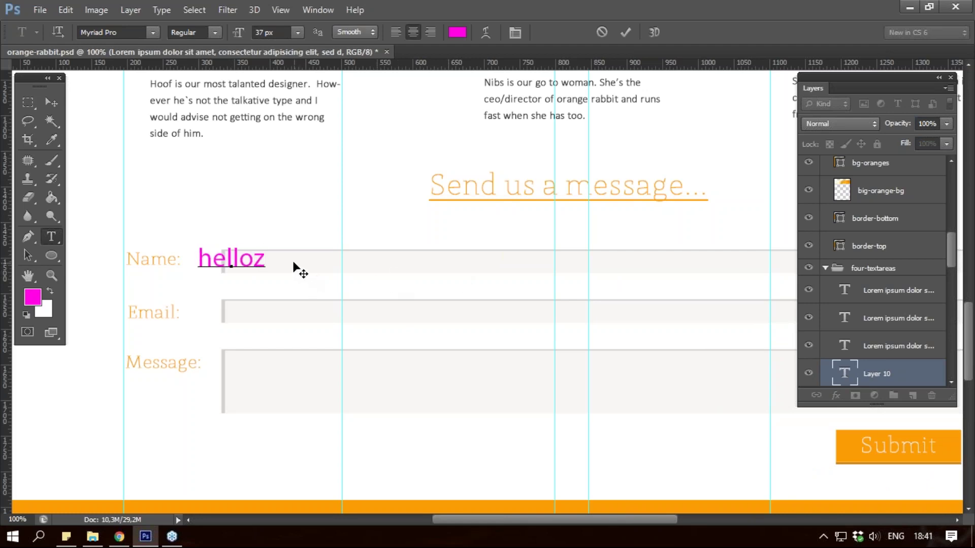
key(Escape)
key(z)
click(260, 260)
click(211, 257)
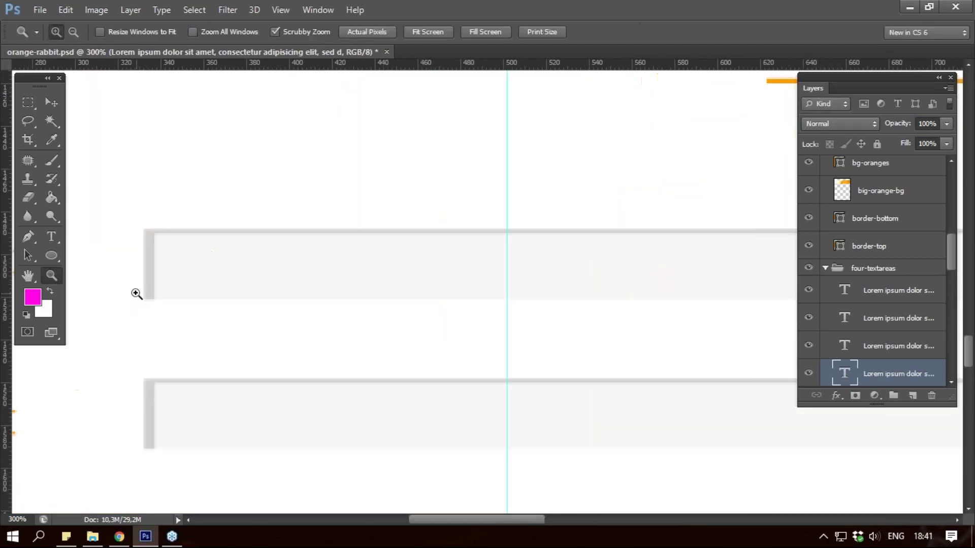
alt+click(175, 288)
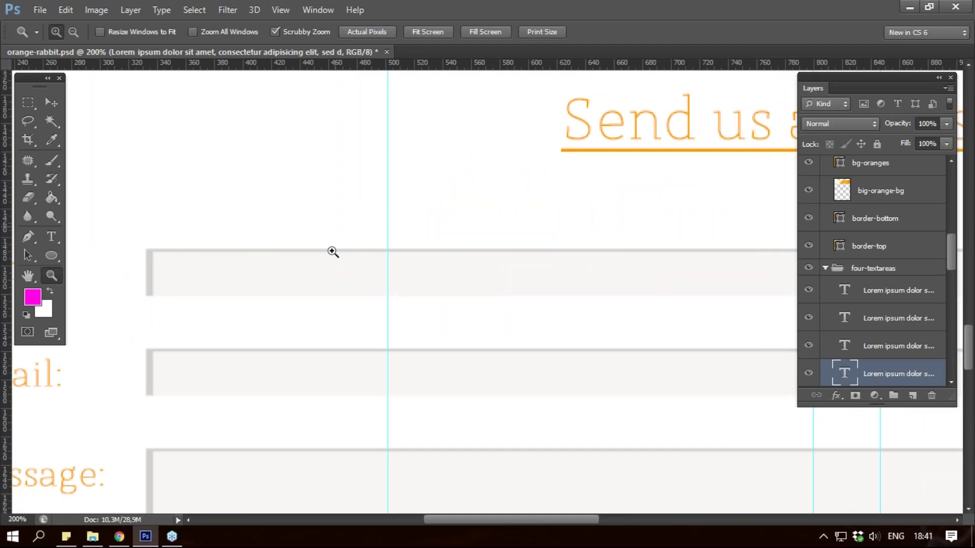
alt+click(304, 283)
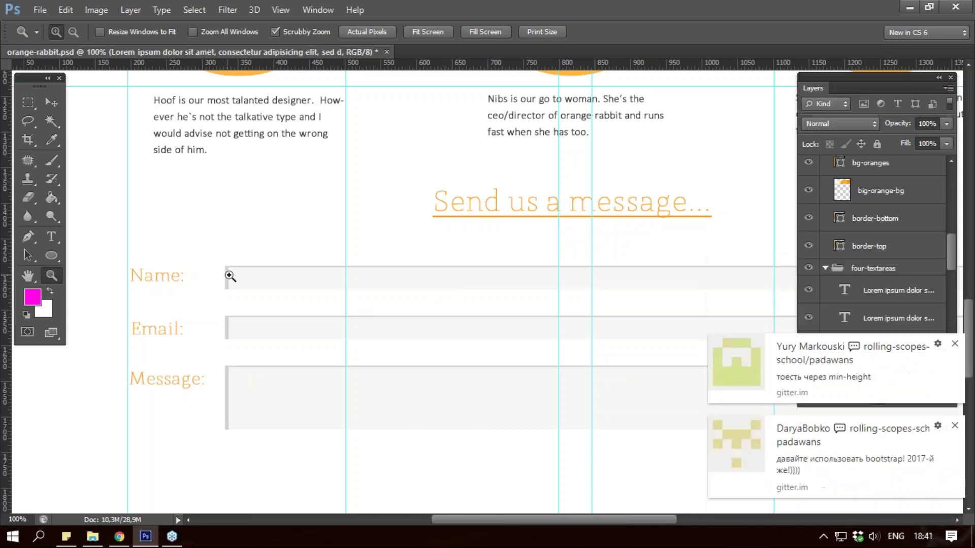
click(261, 275)
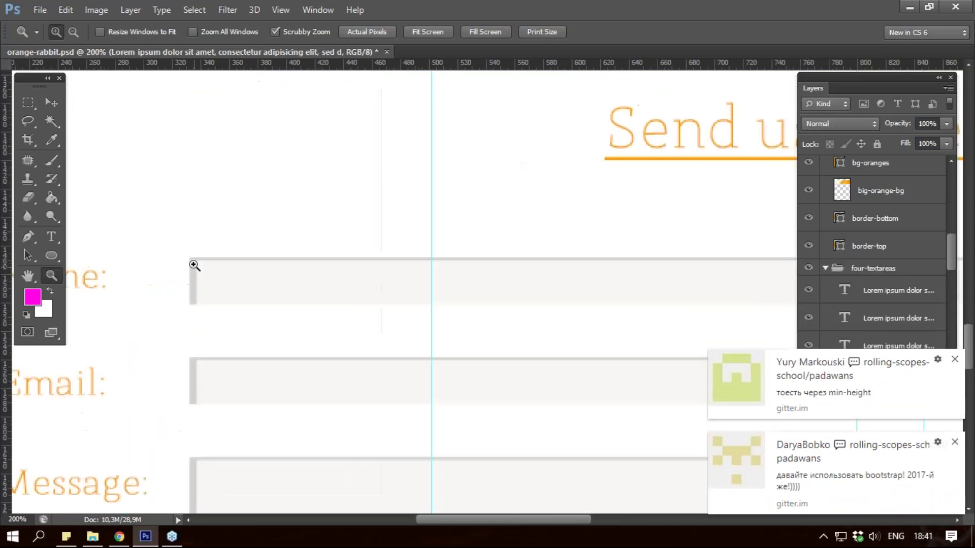
click(192, 267)
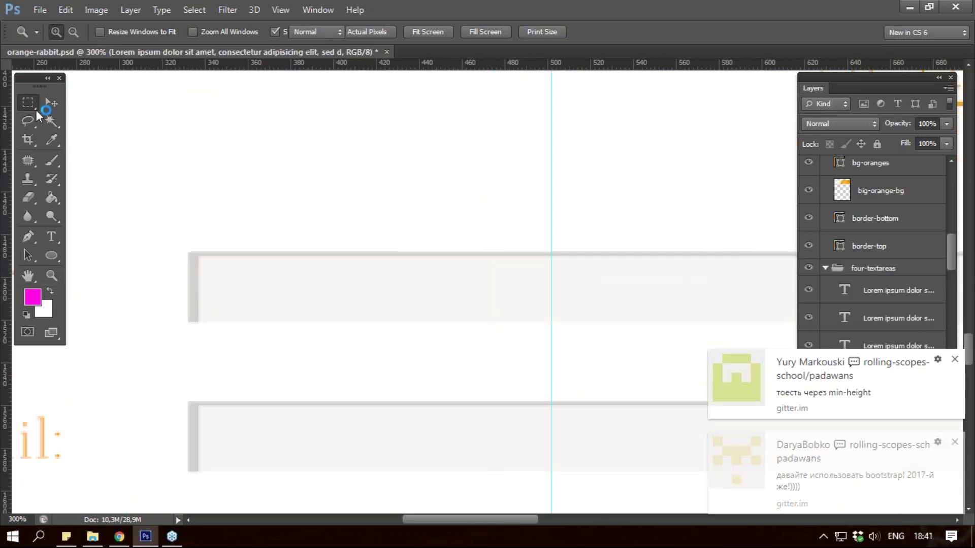
click(29, 103)
mouse_move(188, 253)
mouse_down()
mouse_move(206, 329)
mouse_move(201, 322)
mouse_up()
key(z)
click(305, 231)
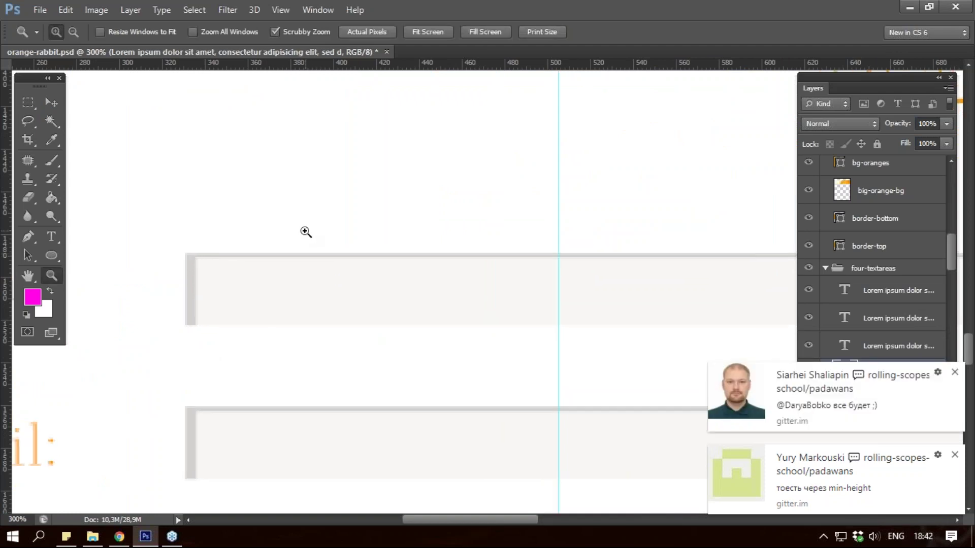
alt+click(318, 221)
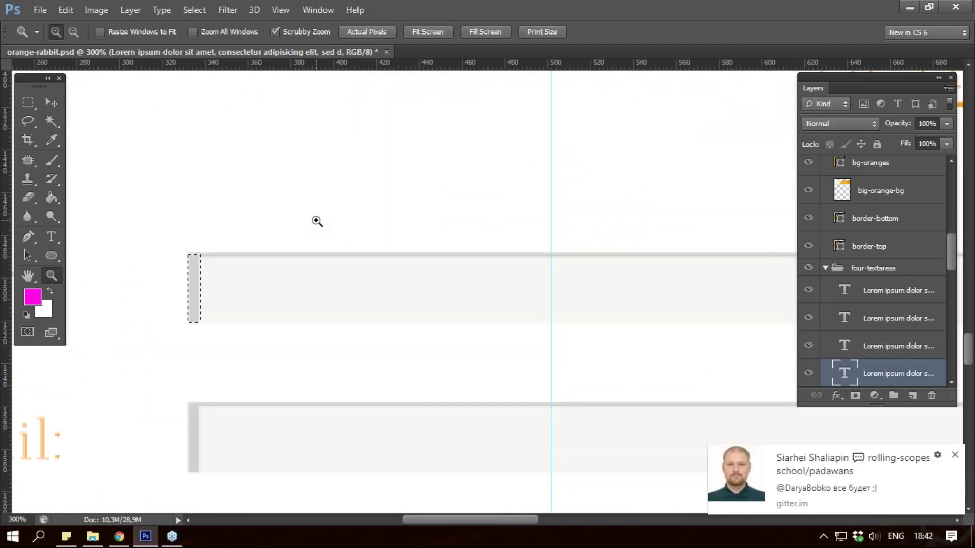
alt+click(318, 220)
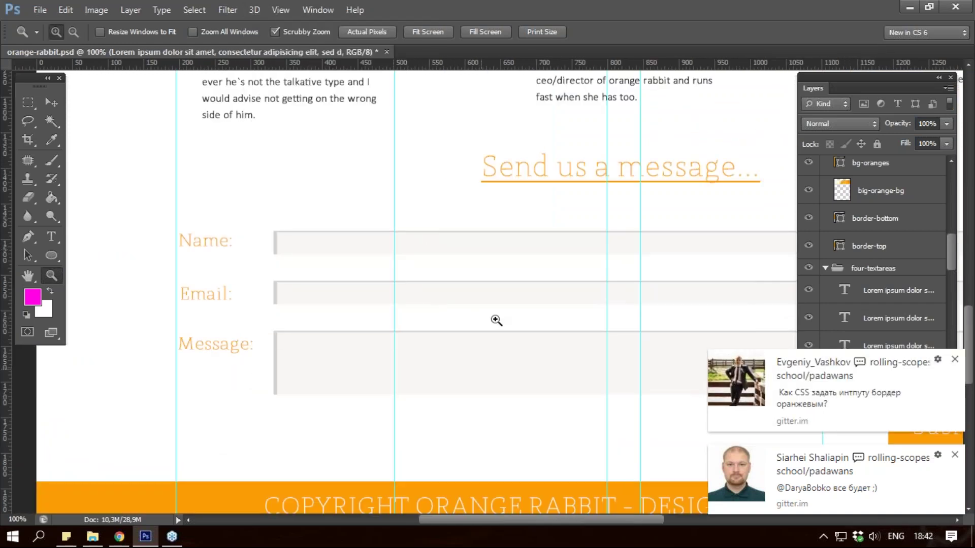
scroll(496, 320, down, 3)
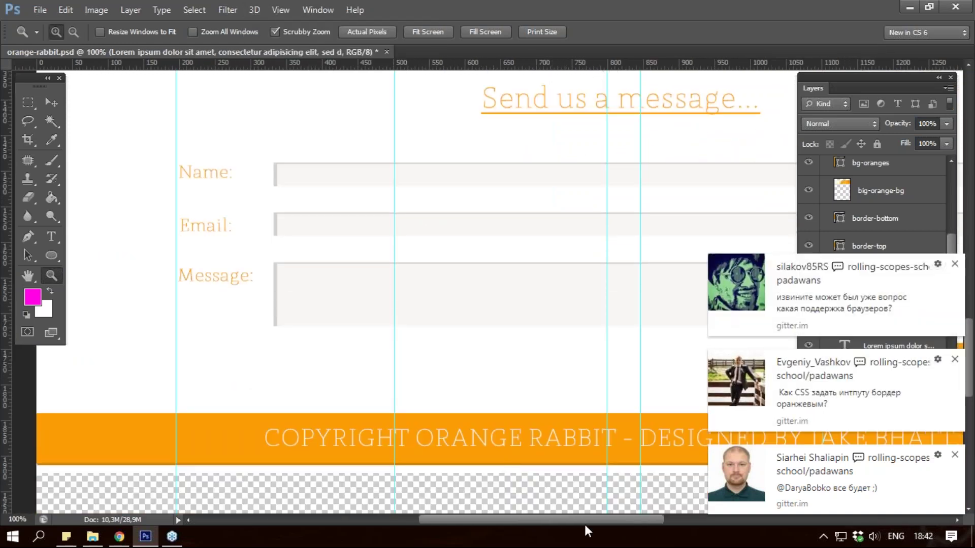
drag(595, 519, 658, 518)
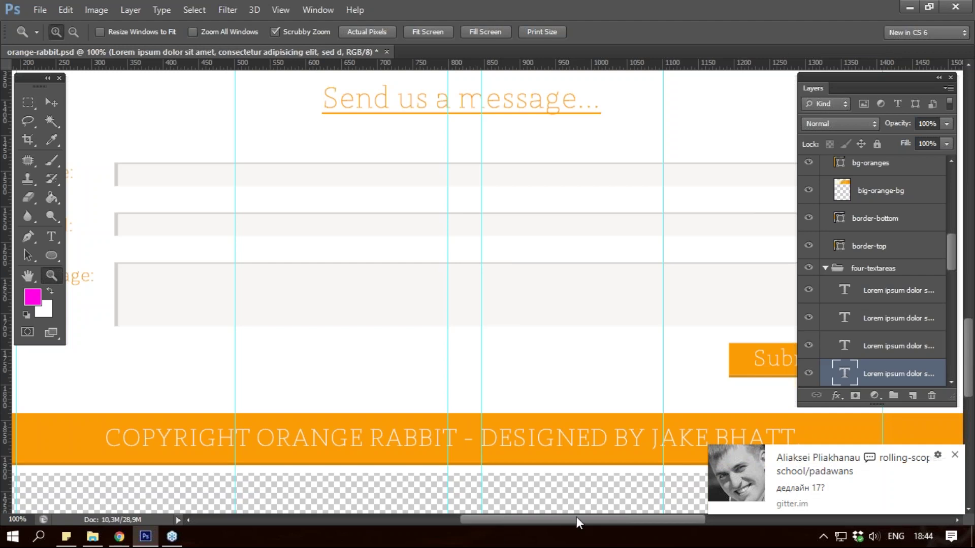
drag(577, 517, 661, 517)
click(461, 396)
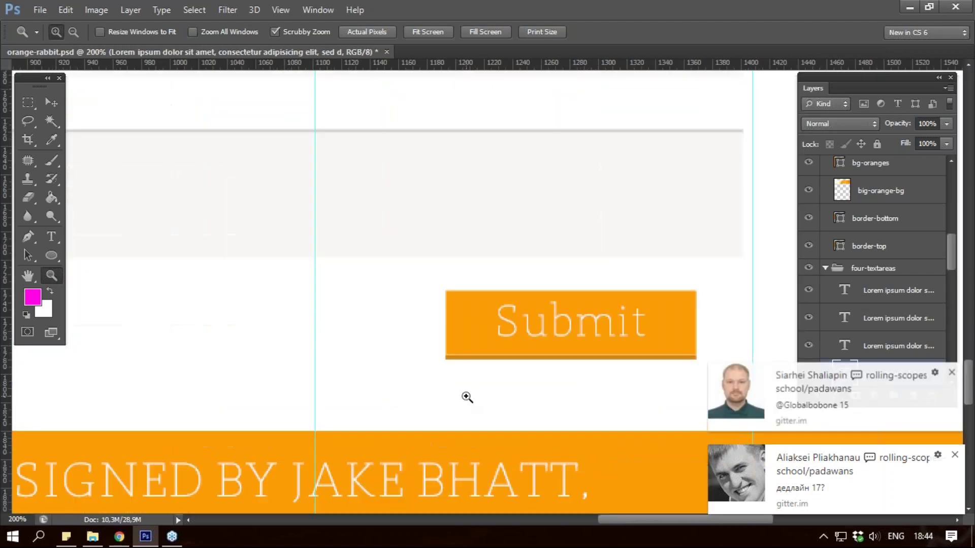
alt+click(467, 397)
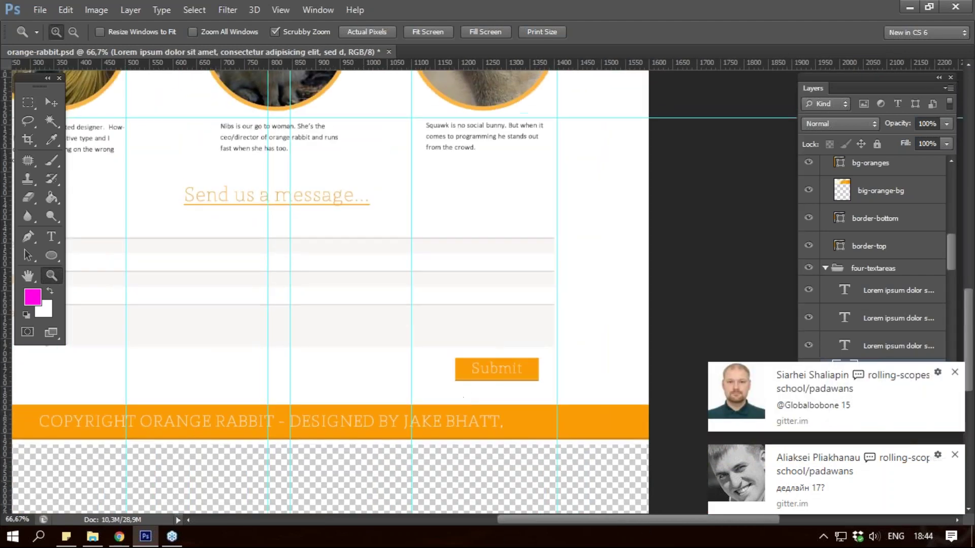
scroll(517, 519, left, 3)
scroll(517, 518, left, 3)
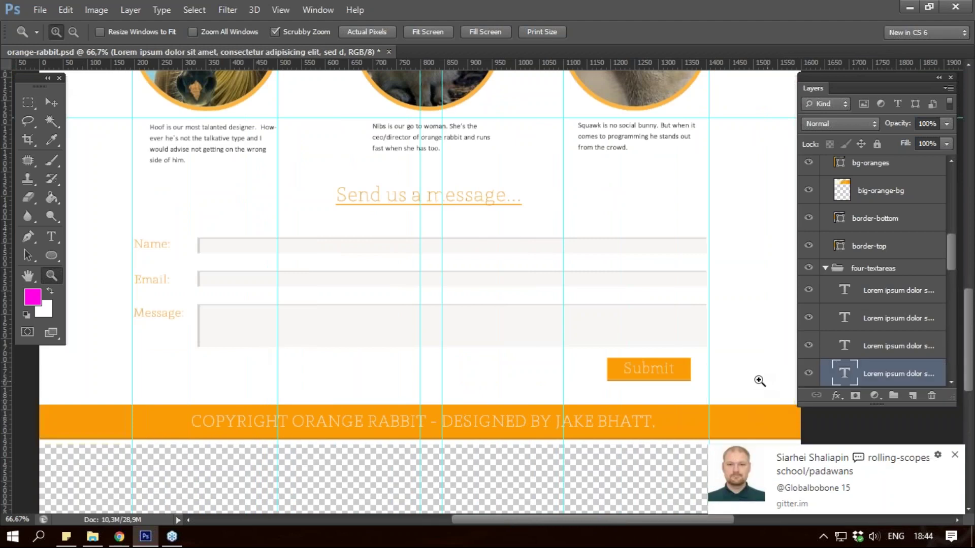
click(200, 233)
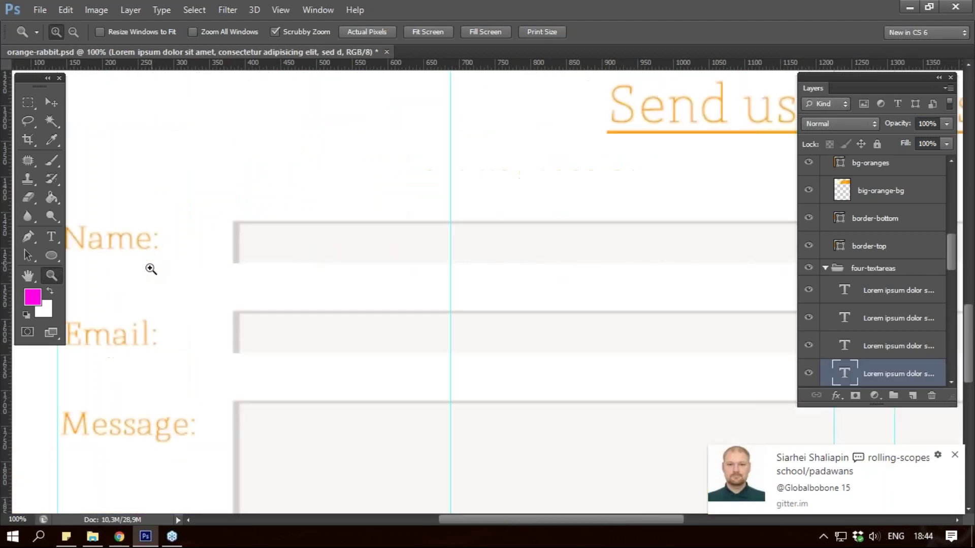
click(151, 269)
click(28, 102)
drag(225, 207, 449, 279)
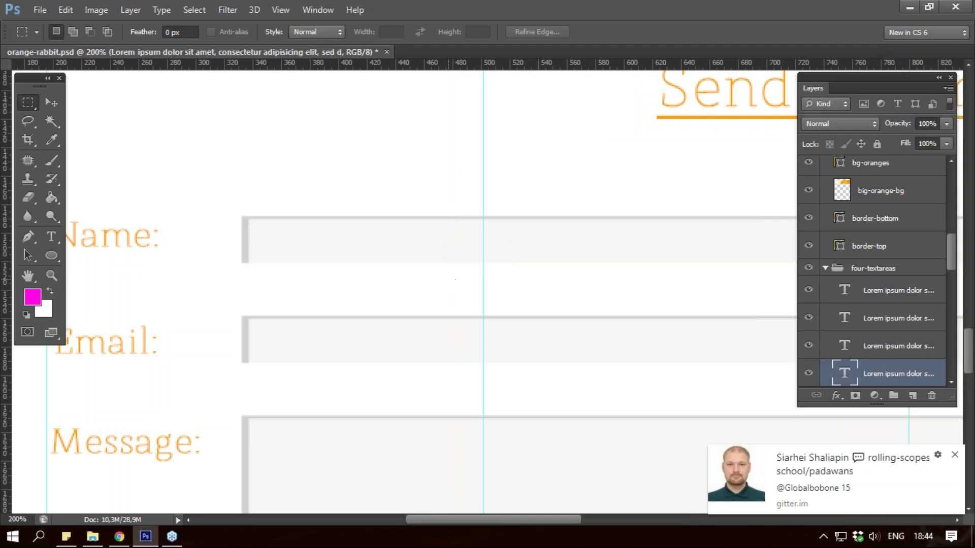
mouse_move(226, 299)
mouse_down()
mouse_move(443, 385)
mouse_move(506, 384)
mouse_up()
drag(566, 517, 557, 519)
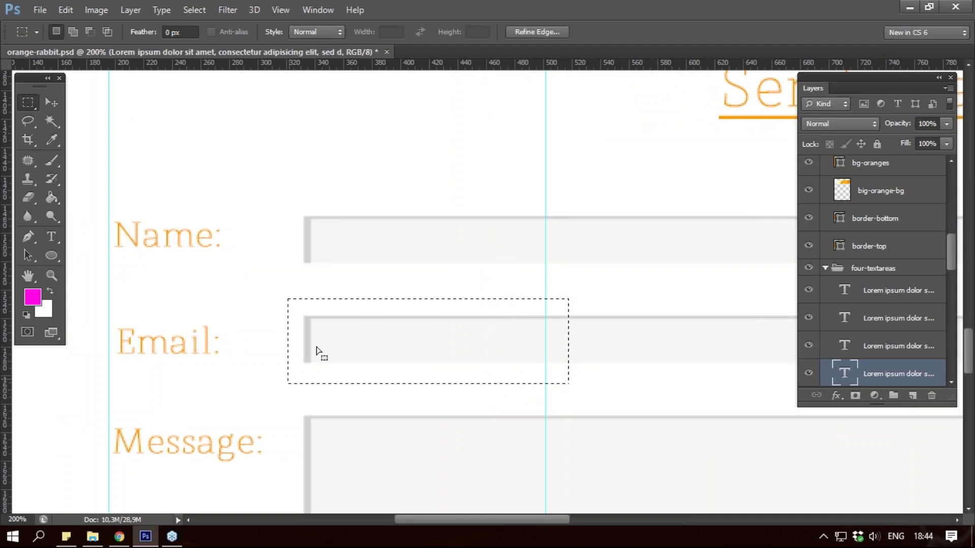
click(439, 388)
scroll(436, 376, down, 1)
scroll(355, 305, down, 4)
drag(259, 224, 681, 425)
key(z)
alt+click(510, 450)
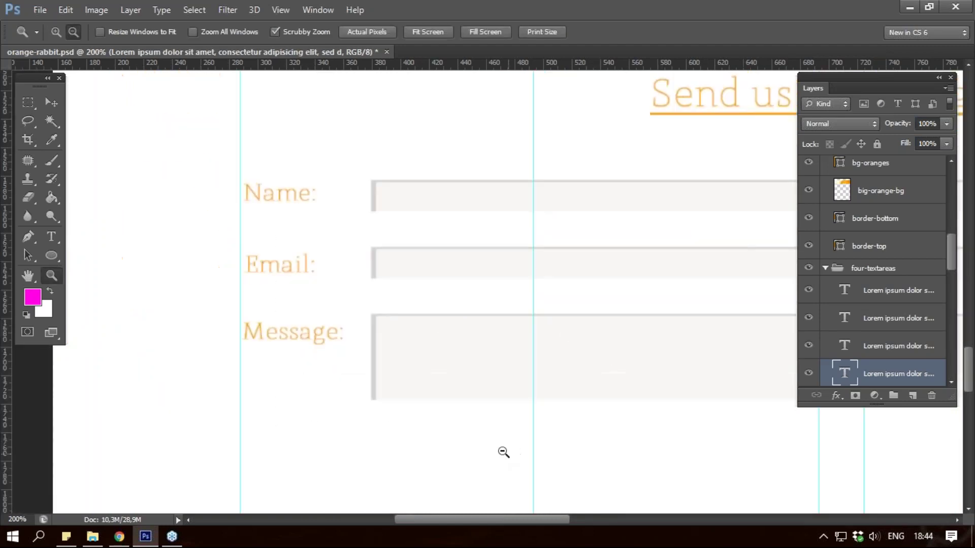
alt+click(503, 451)
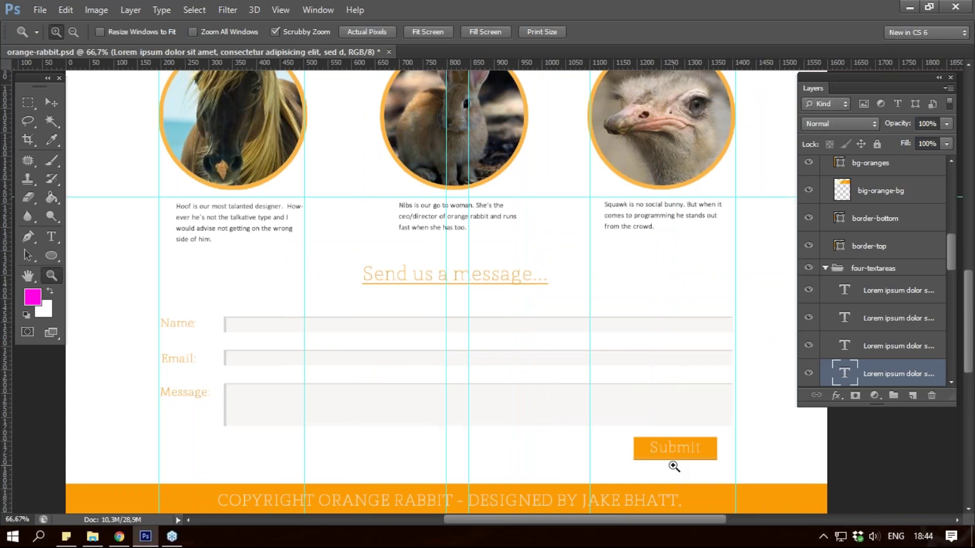
click(674, 462)
click(696, 439)
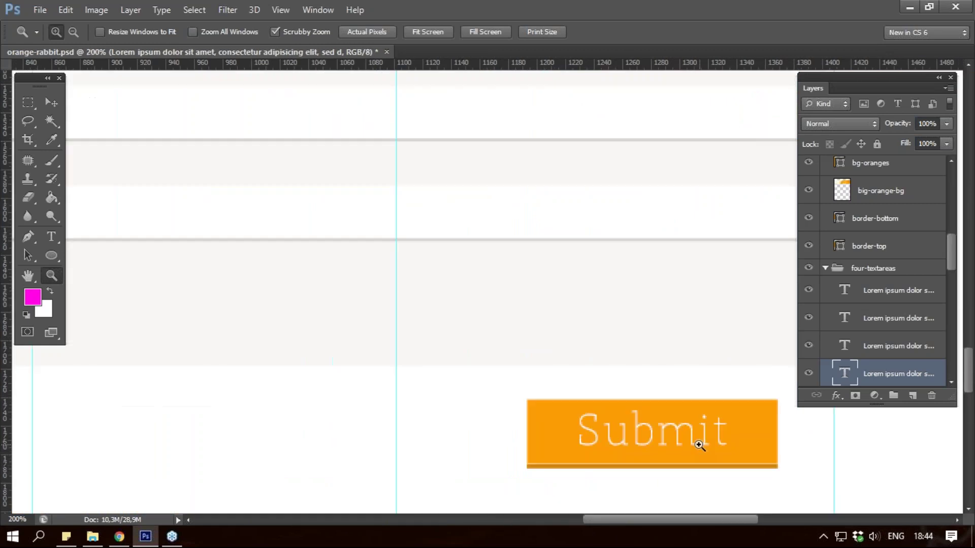
drag(714, 472, 717, 473)
click(717, 472)
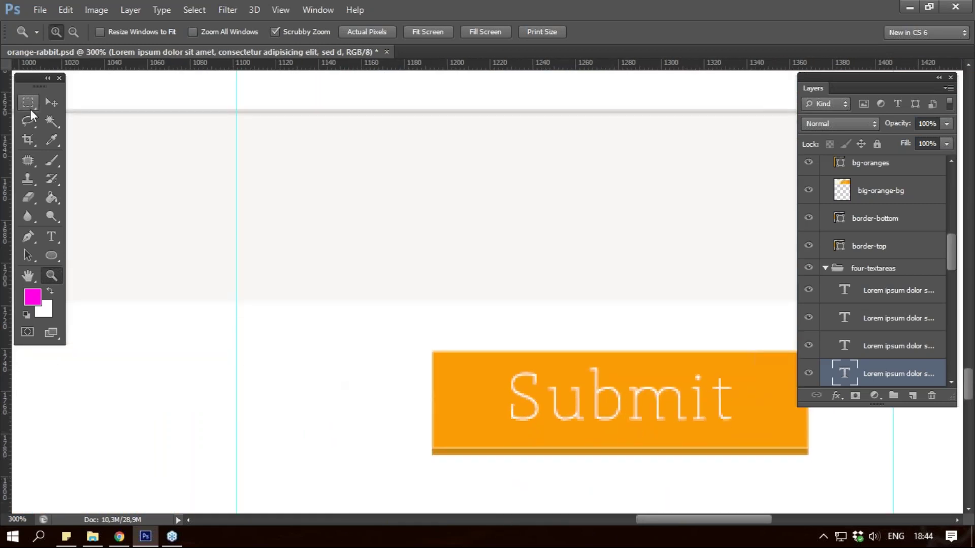
click(30, 106)
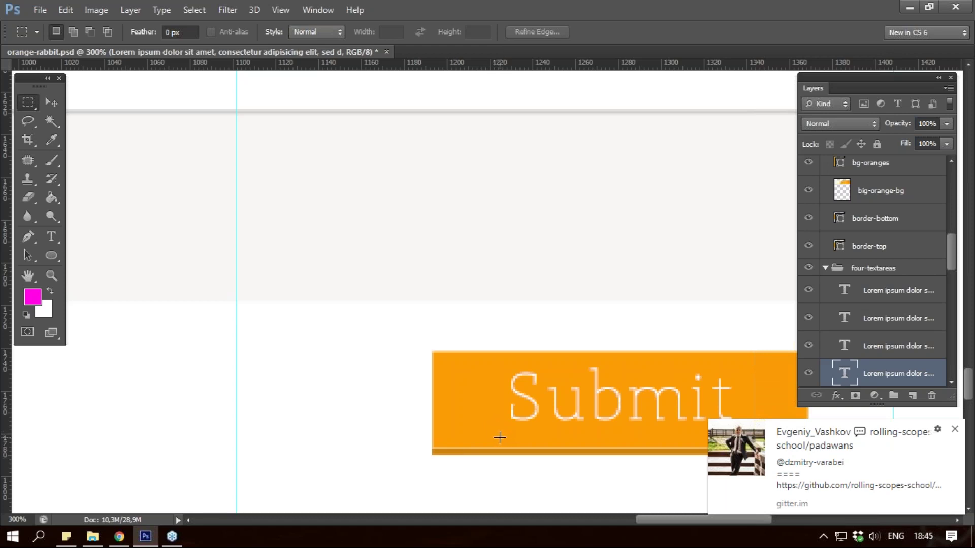
key(z)
alt+click(410, 385)
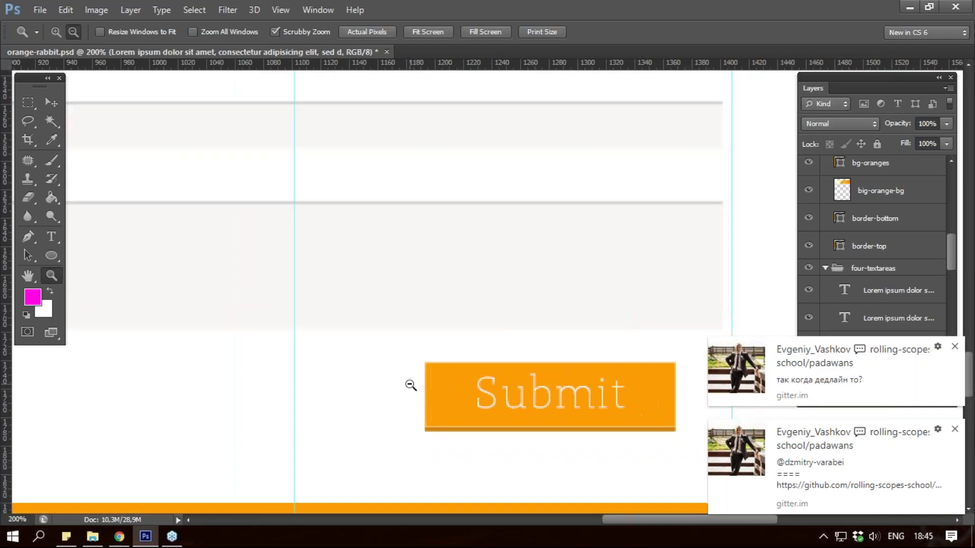
drag(611, 519, 511, 516)
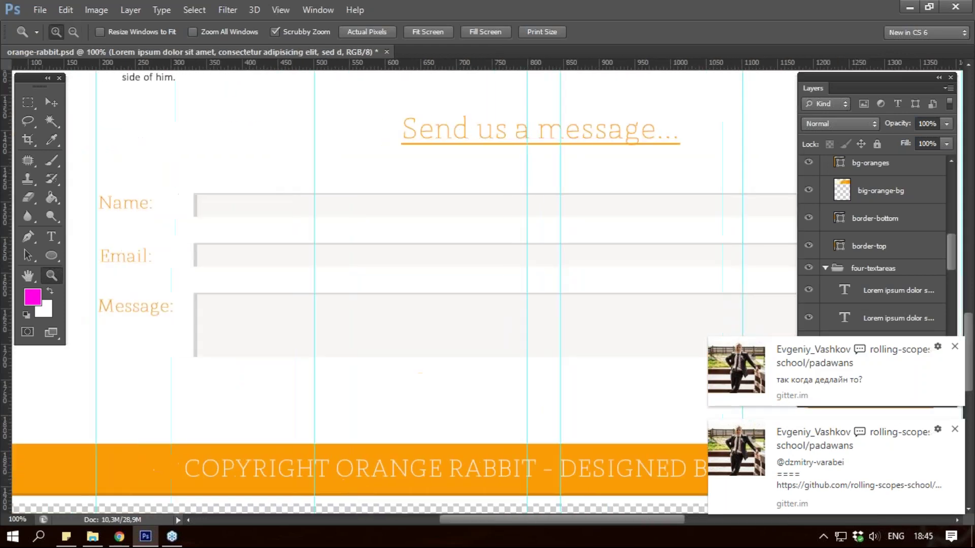
alt+click(424, 393)
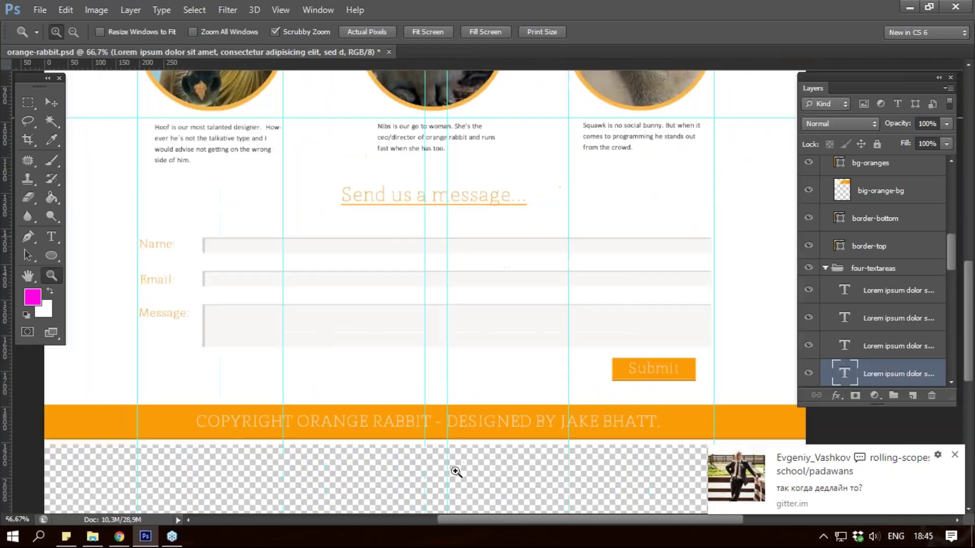
click(457, 472)
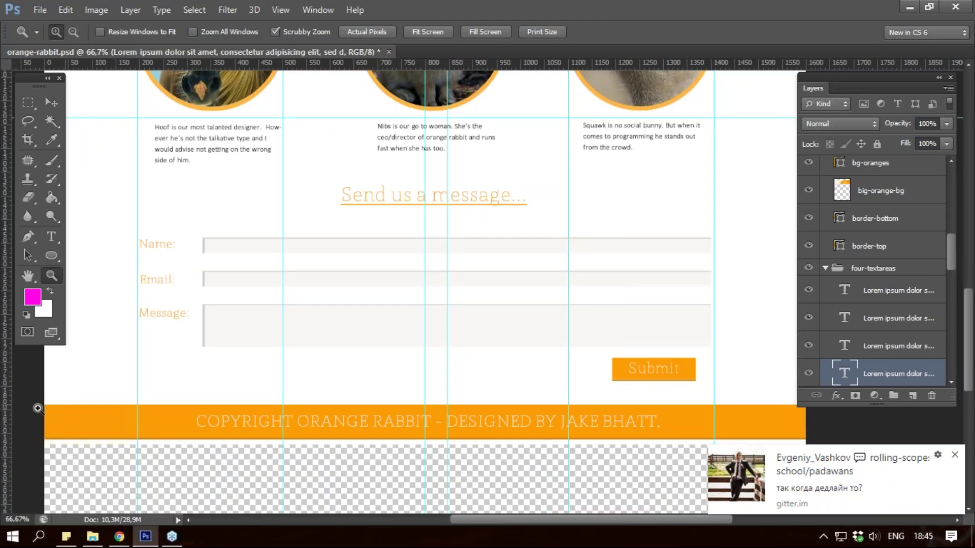
click(28, 103)
drag(40, 409, 819, 443)
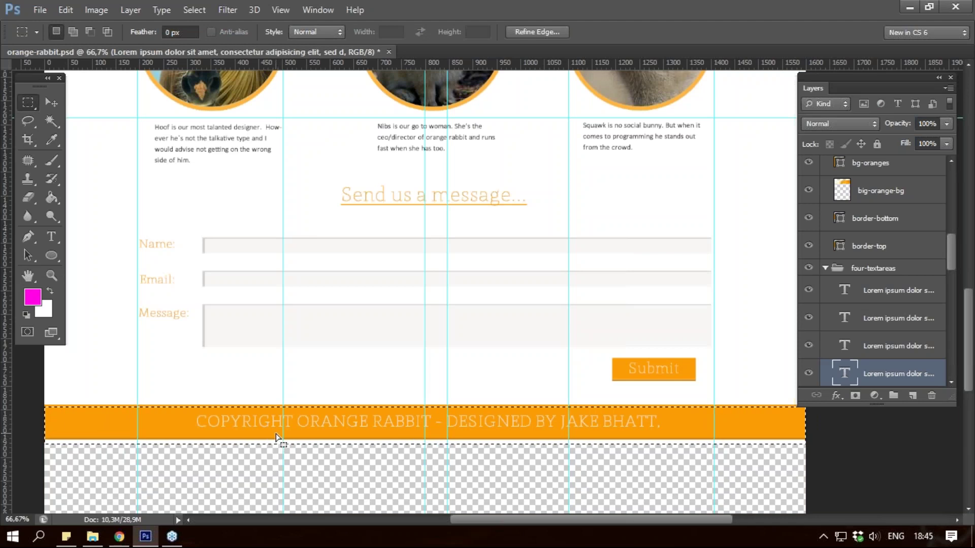
key(z)
drag(226, 450, 253, 422)
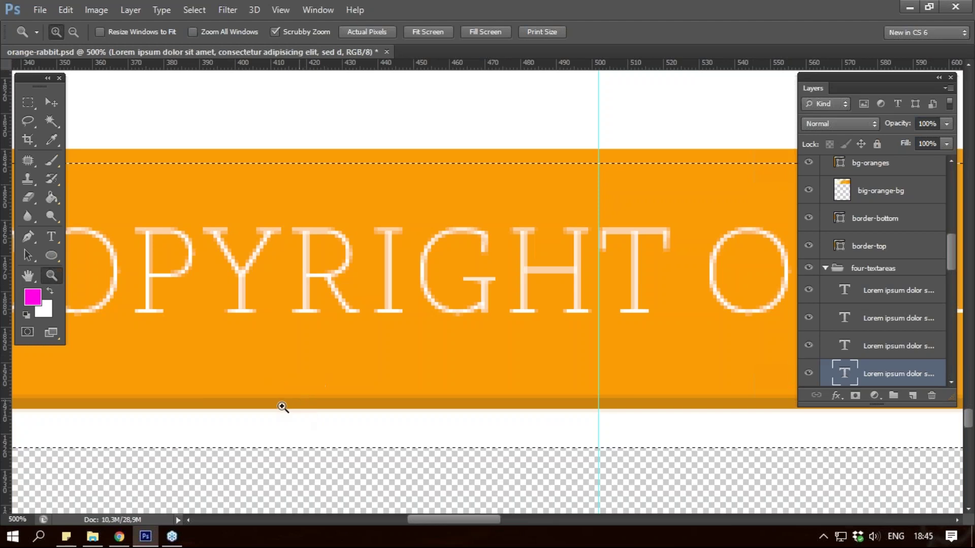
key(m)
drag(299, 397, 342, 416)
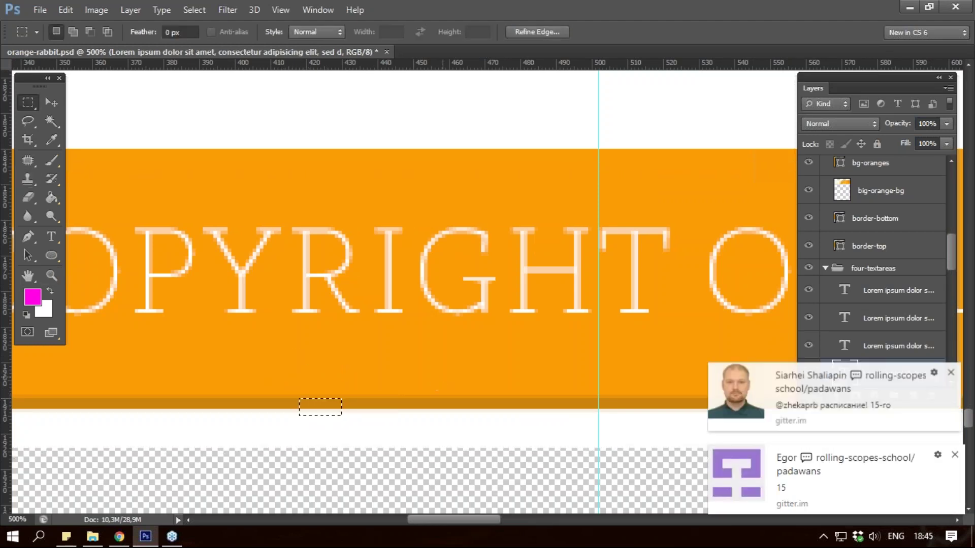
key(z)
alt+click(437, 357)
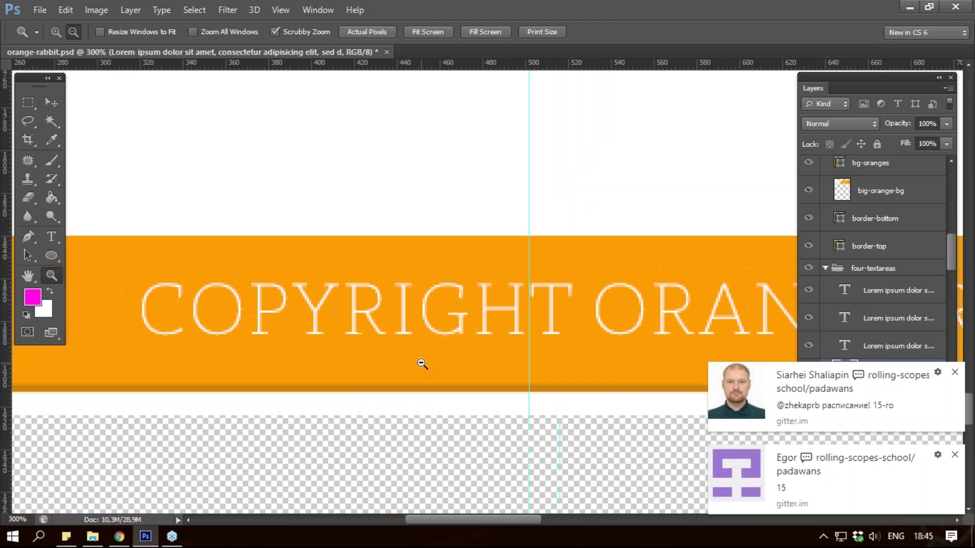
alt+click(422, 364)
alt+click(422, 363)
drag(473, 520, 614, 522)
key(ctrl+minus)
key(ctrl+minus)
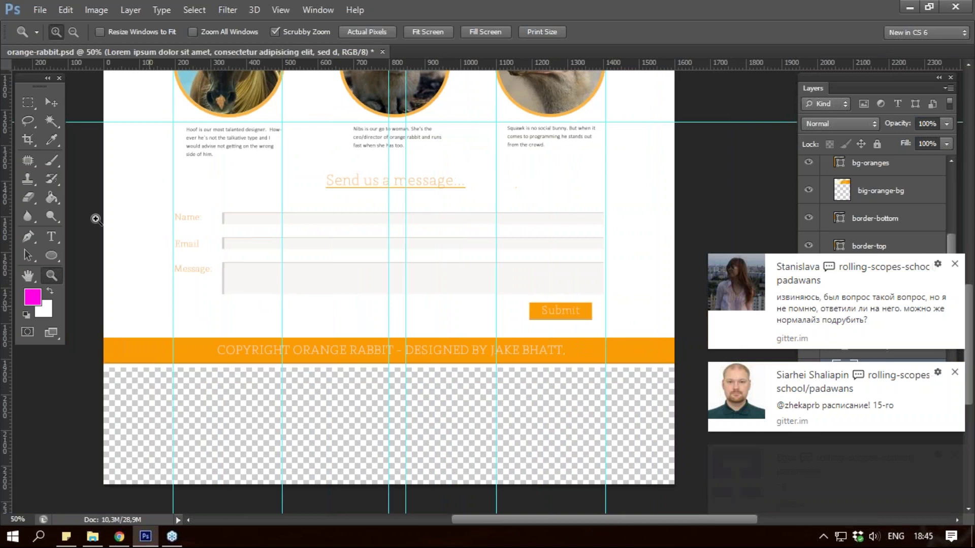
click(28, 102)
drag(174, 327, 606, 363)
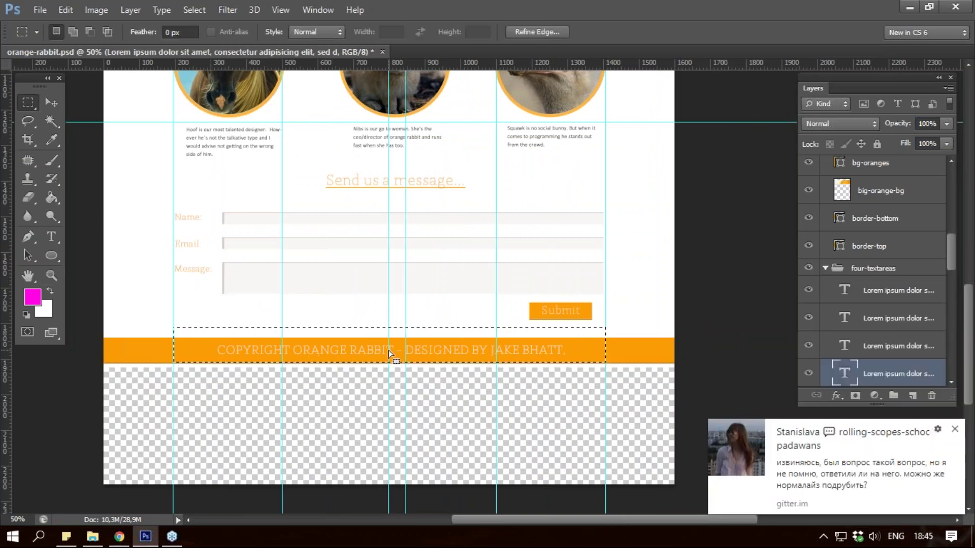
key(ctrl+d)
key(z)
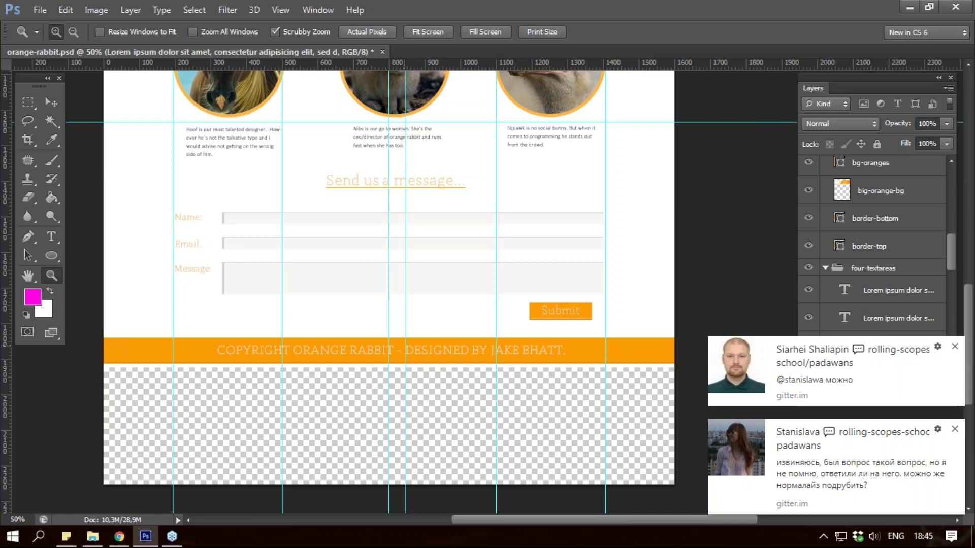
click(386, 342)
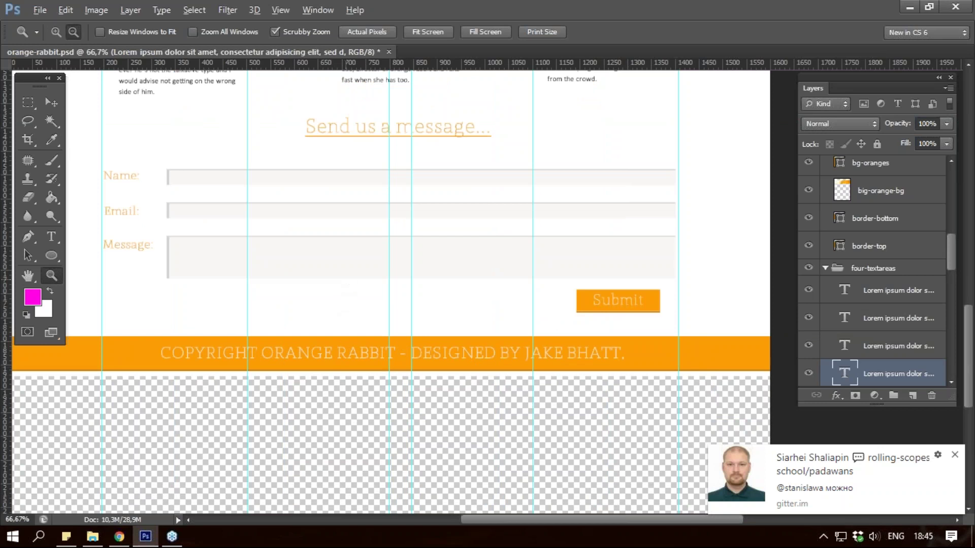
alt+click(342, 306)
alt+click(335, 280)
alt+click(335, 279)
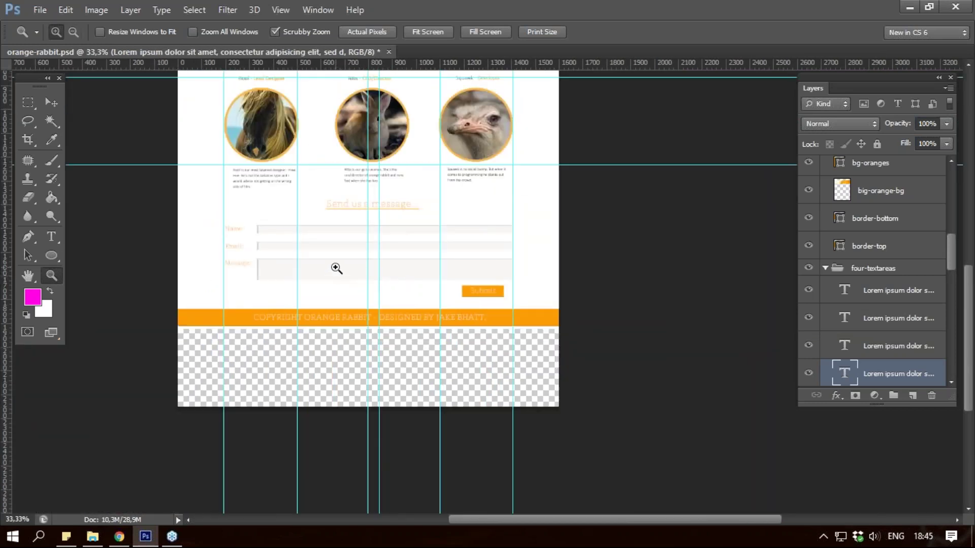
scroll(609, 350, up, 2)
scroll(575, 354, up, 2)
scroll(574, 353, up, 2)
scroll(572, 352, up, 2)
scroll(571, 351, down, 5)
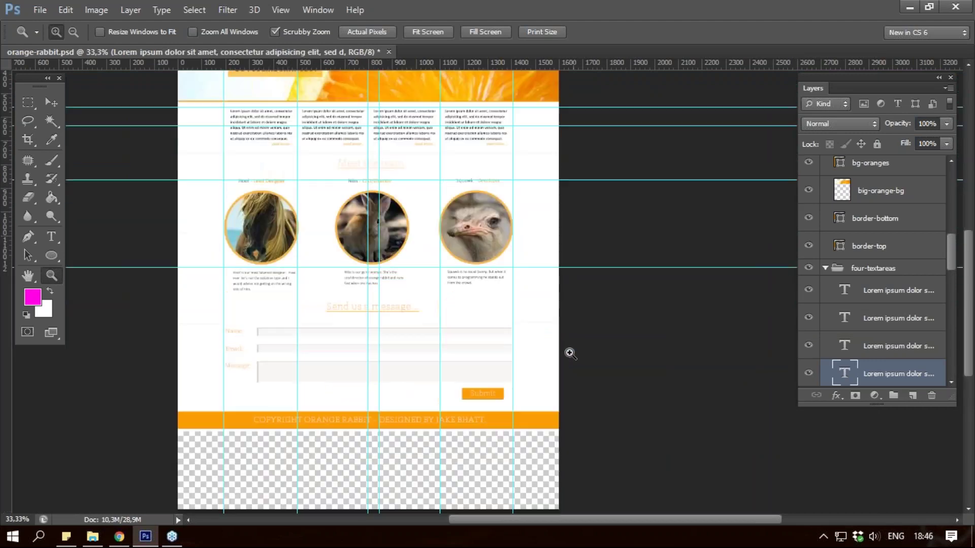
scroll(570, 350, down, 3)
scroll(356, 254, up, 1)
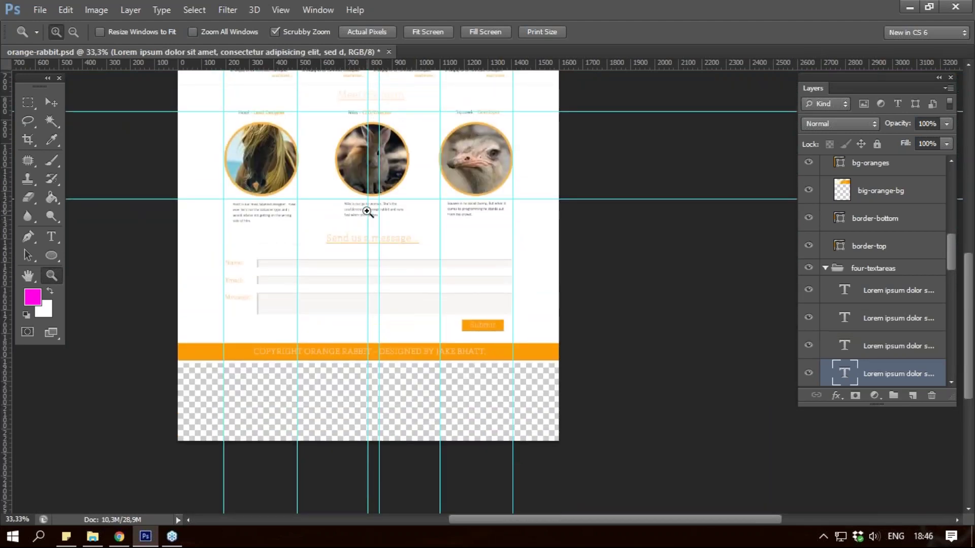
scroll(357, 222, up, 1)
scroll(355, 220, up, 5)
scroll(352, 223, up, 5)
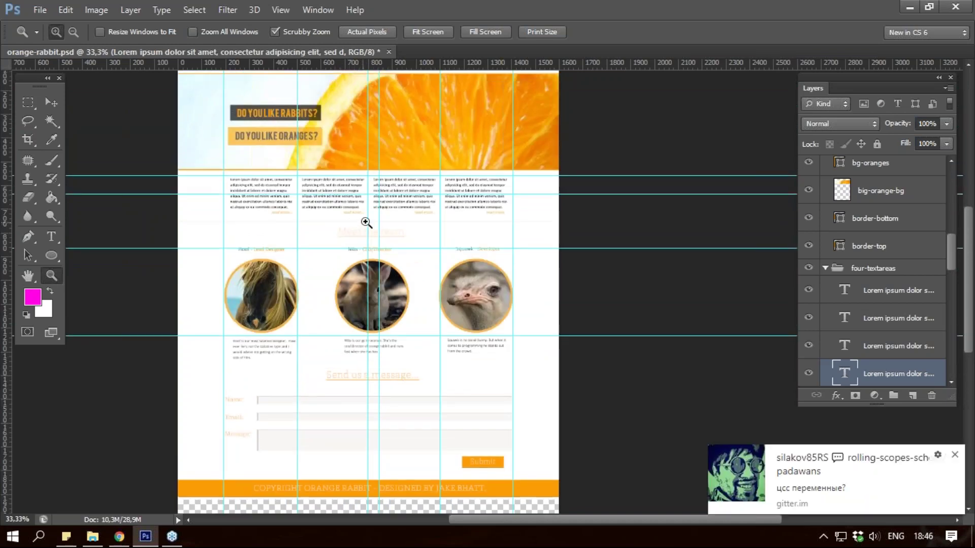
scroll(422, 241, up, 3)
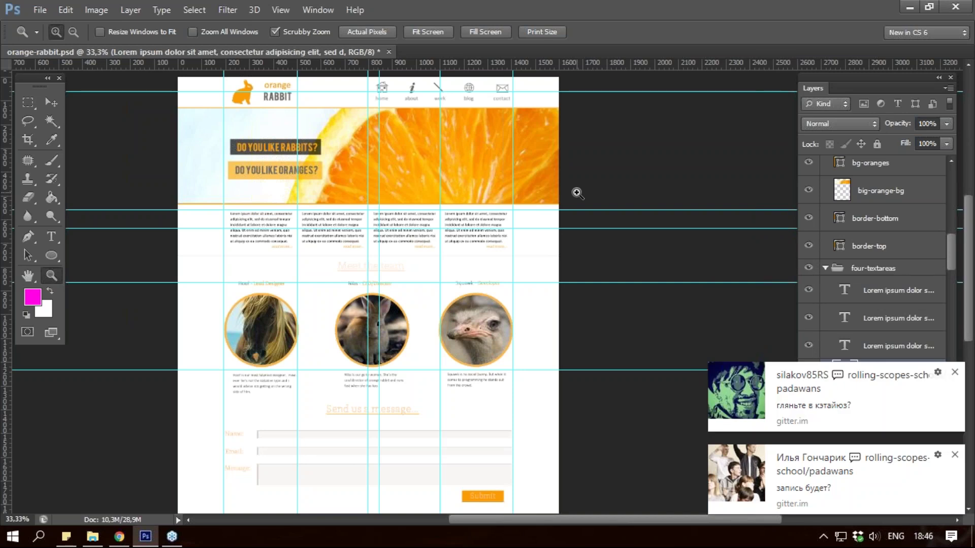
Step: Open caniuse.com in a new Chrome tab and search 'css variables'
click(121, 538)
key(ctrl+t)
text(caniuse.com)
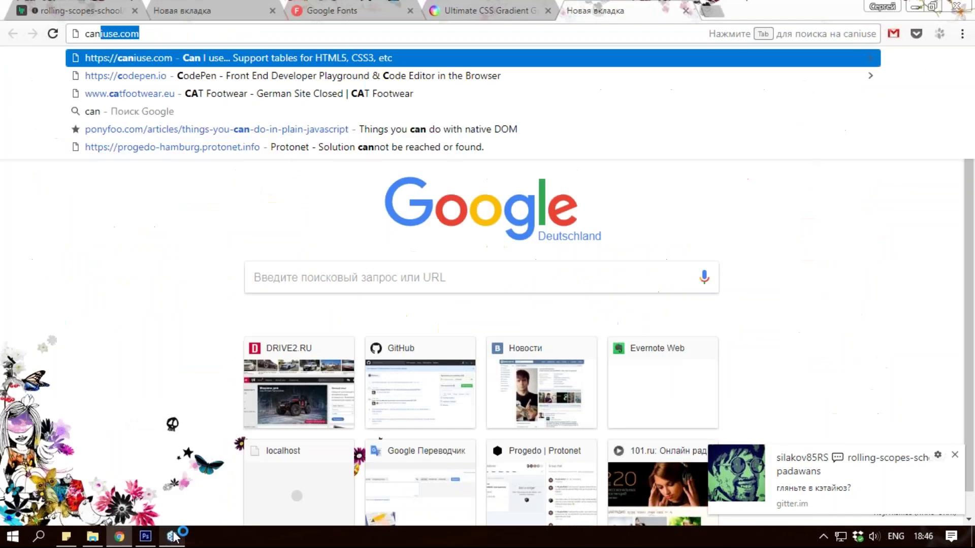
key(Return)
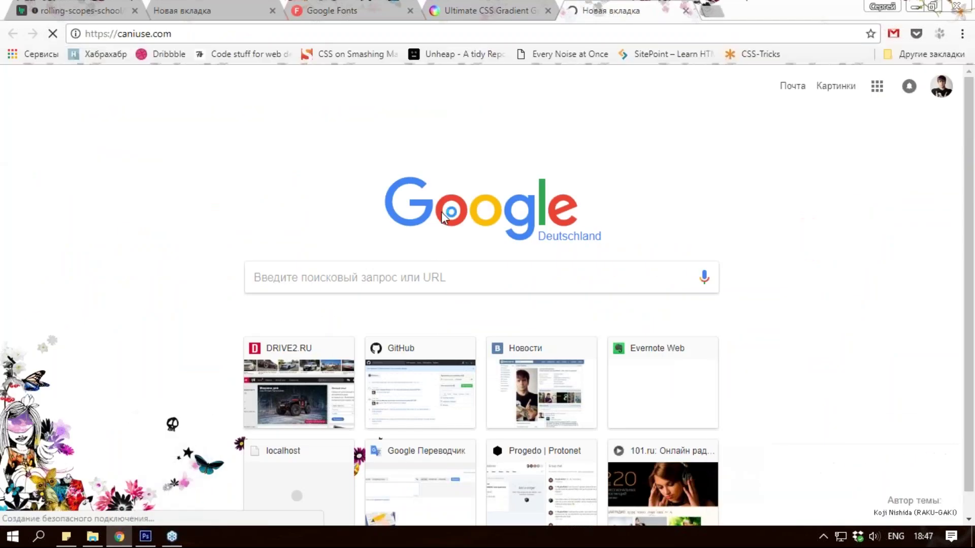
text(c)
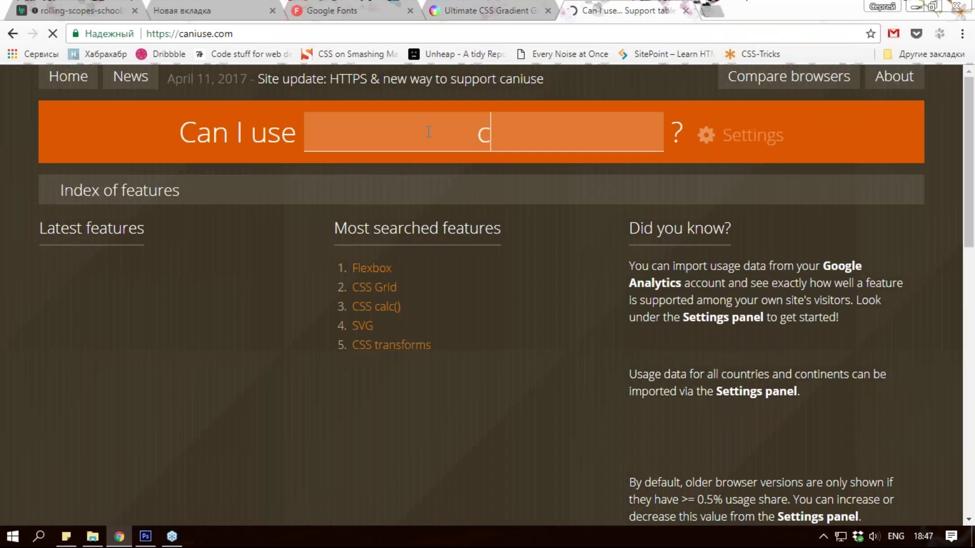
text(ss variab)
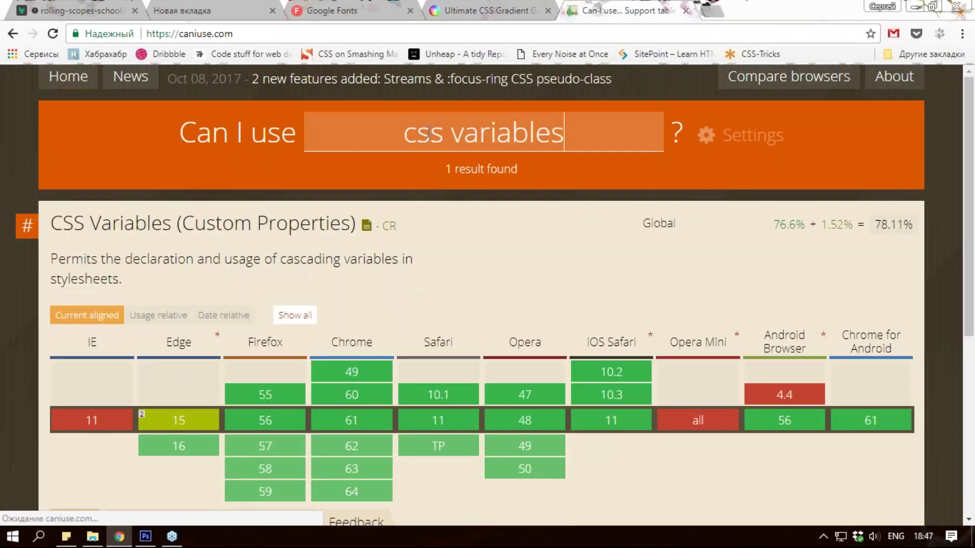
text(les)
Step: Inspect the CSS Variables browser support table, then return to the Photoshop mockup
scroll(486, 310, down, 3)
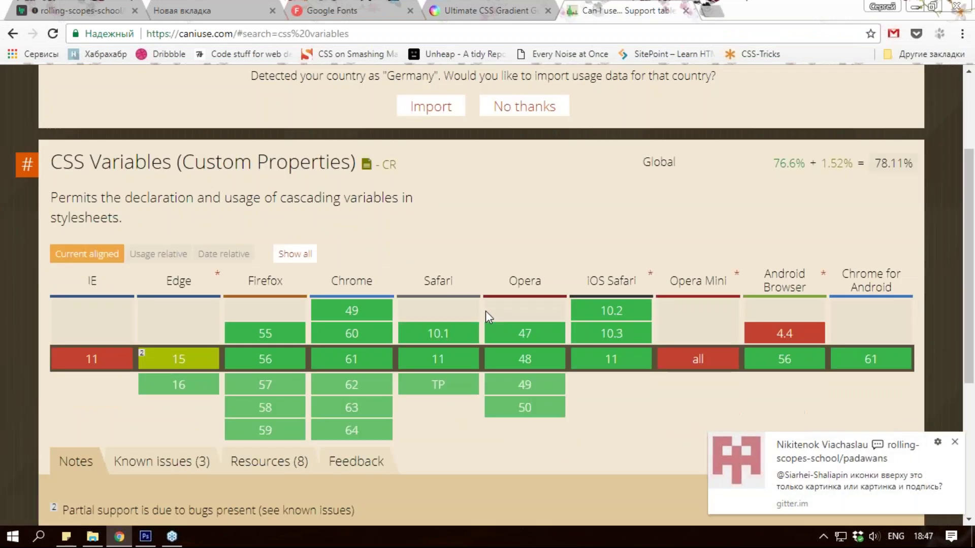
scroll(470, 305, down, 2)
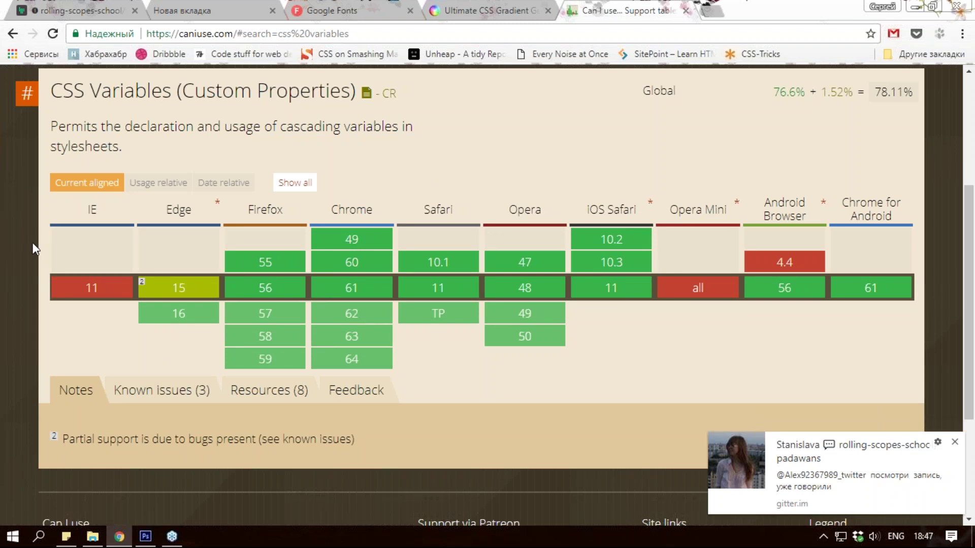
drag(49, 248, 182, 306)
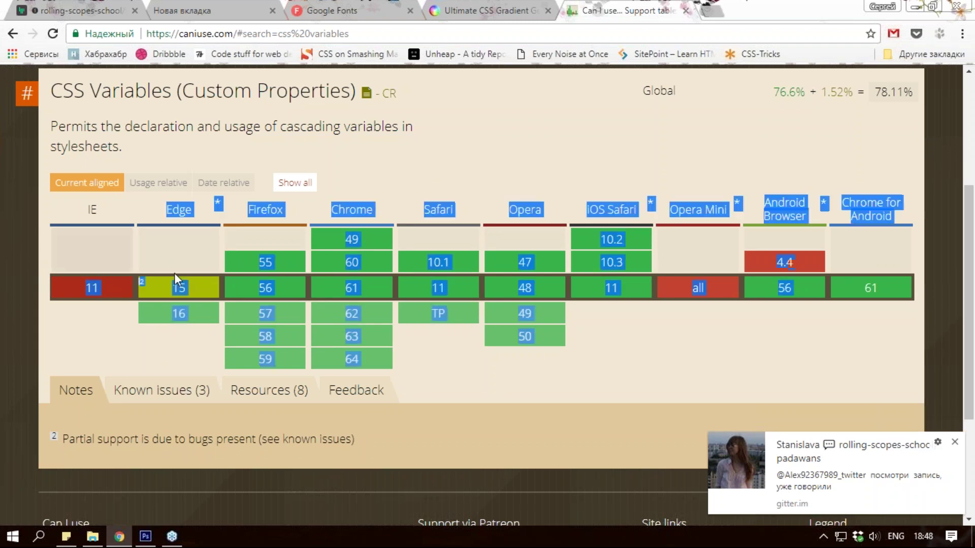
click(182, 305)
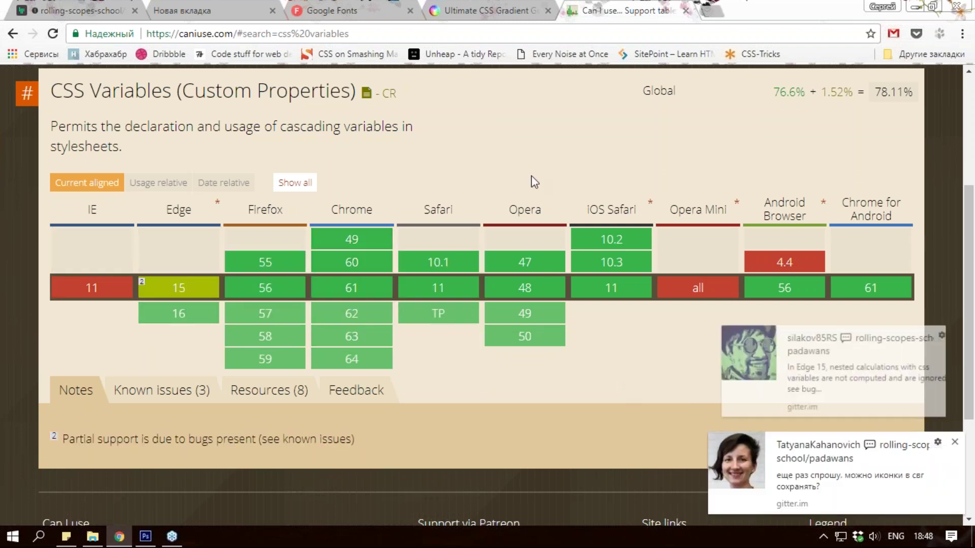
click(145, 537)
click(432, 127)
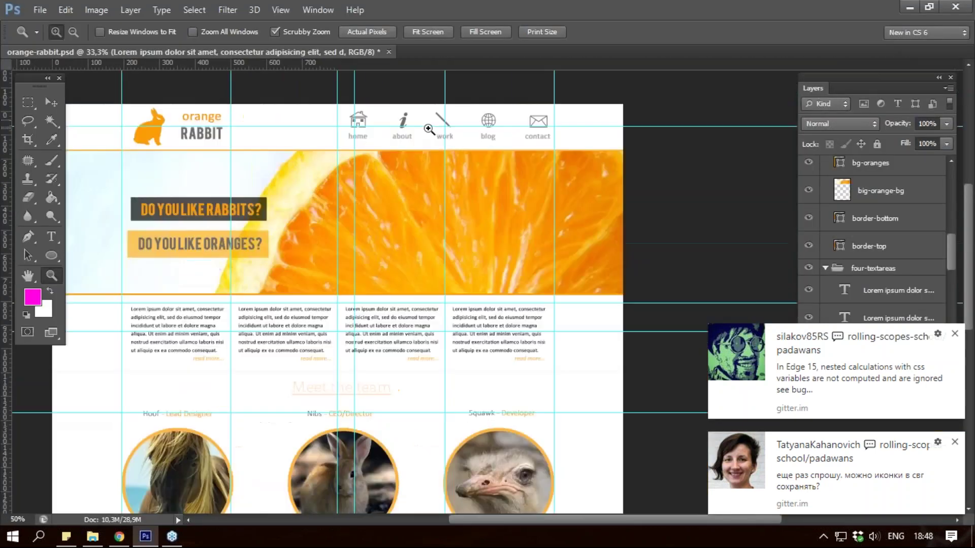
Step: Zoom to 200% on the nav icons and marquee the whole home item
click(311, 115)
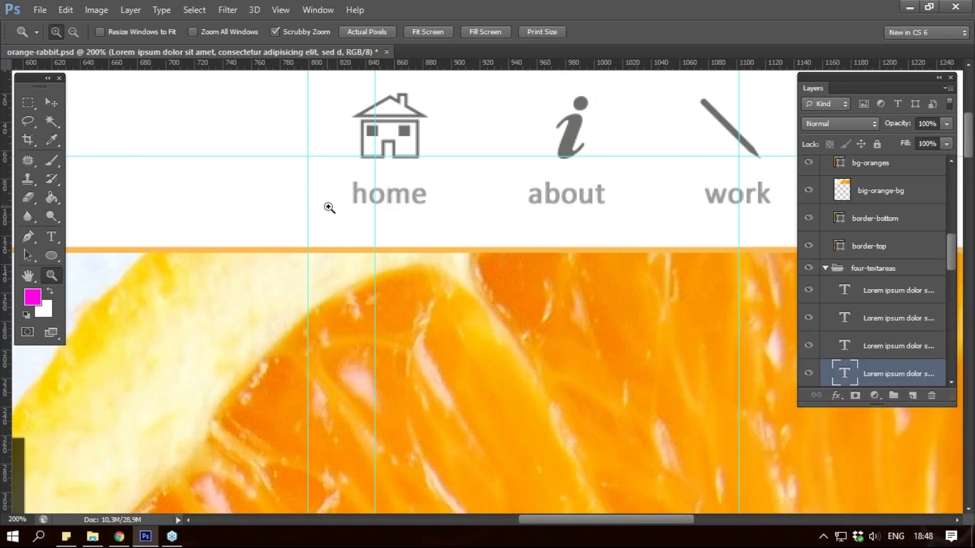
scroll(550, 208, up, 2)
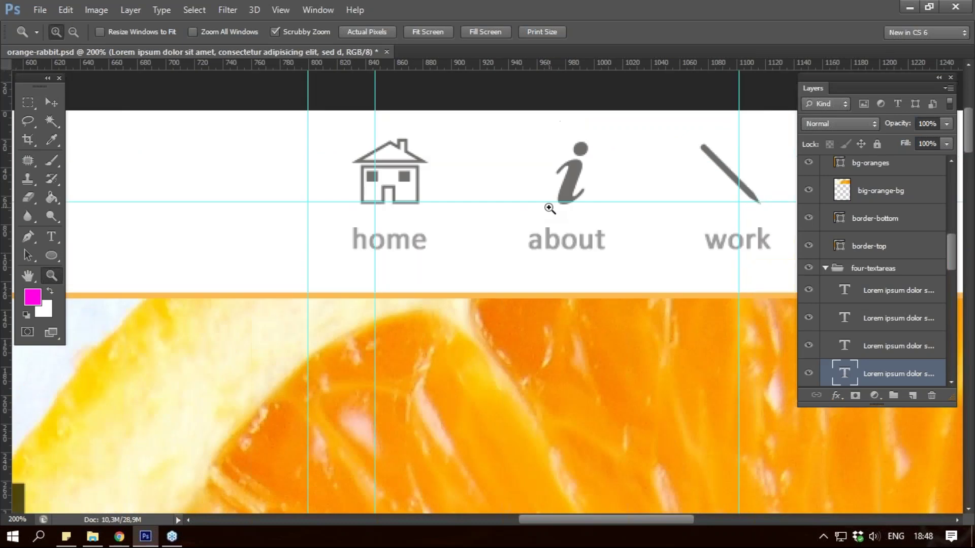
click(28, 102)
drag(326, 122, 457, 272)
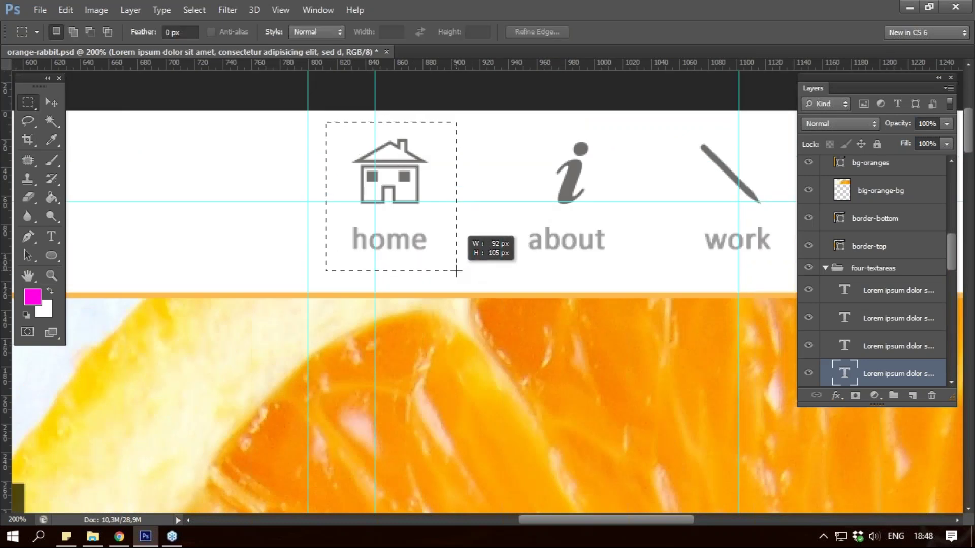
drag(457, 271, 450, 270)
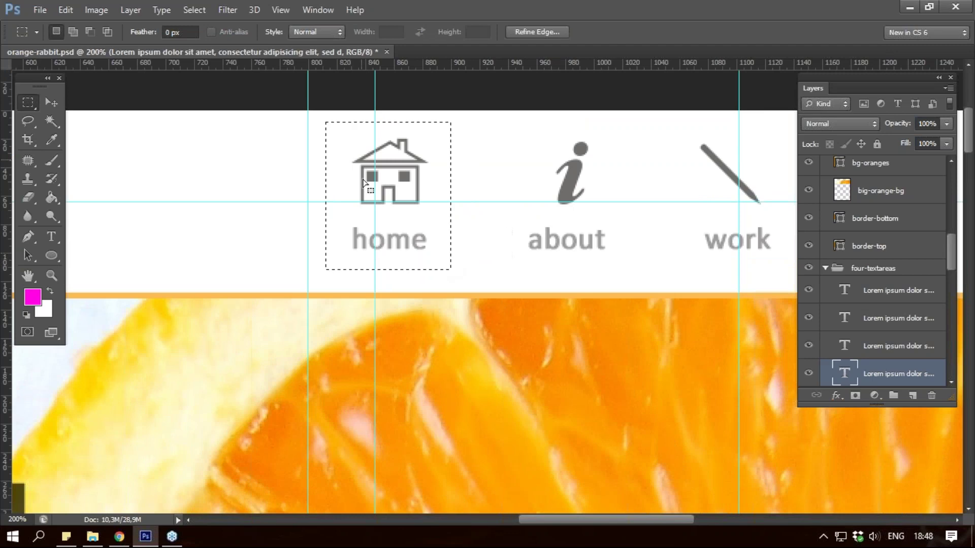
click(352, 222)
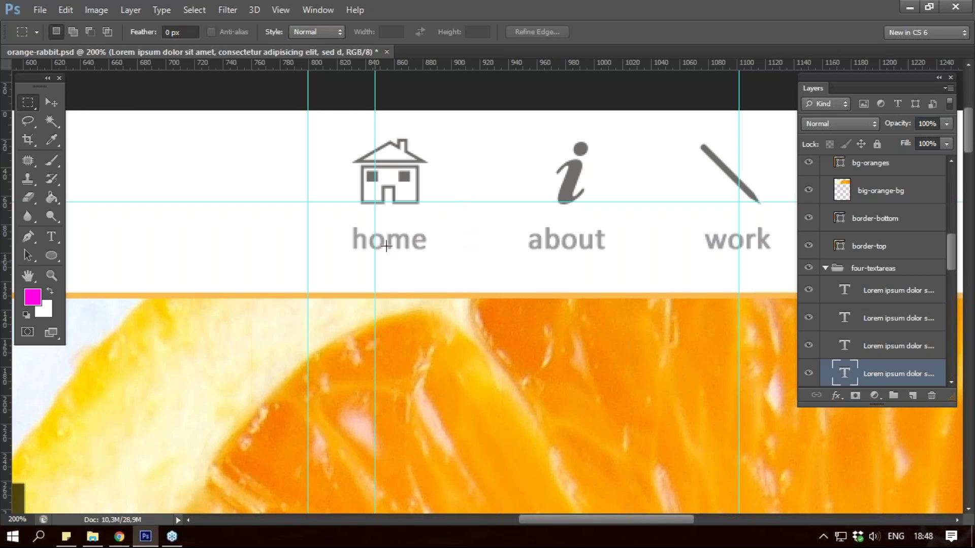
Step: Measure the home label, the house icon alone, and icon plus label (about 92 × 105 px)
drag(347, 226, 429, 252)
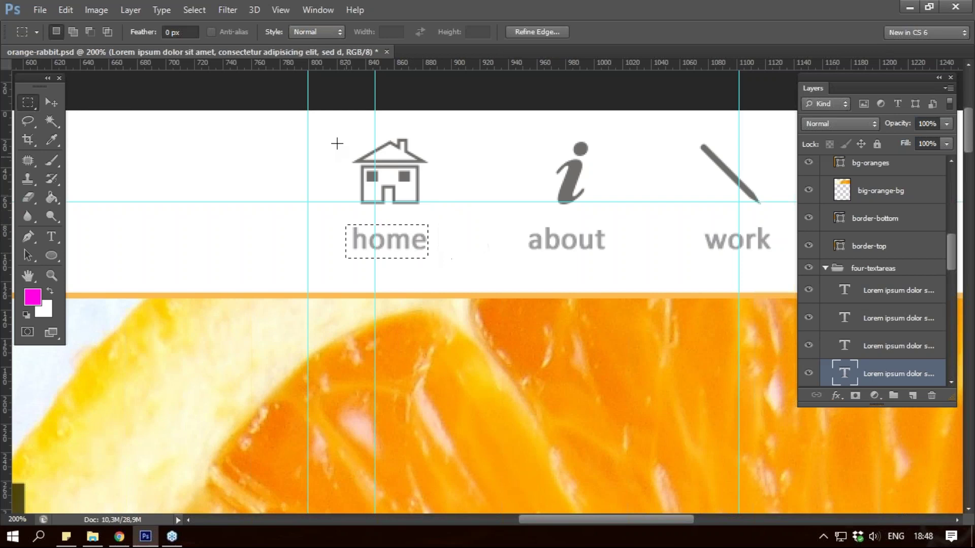
mouse_move(340, 119)
mouse_down()
mouse_move(420, 233)
mouse_move(438, 218)
mouse_up()
click(448, 242)
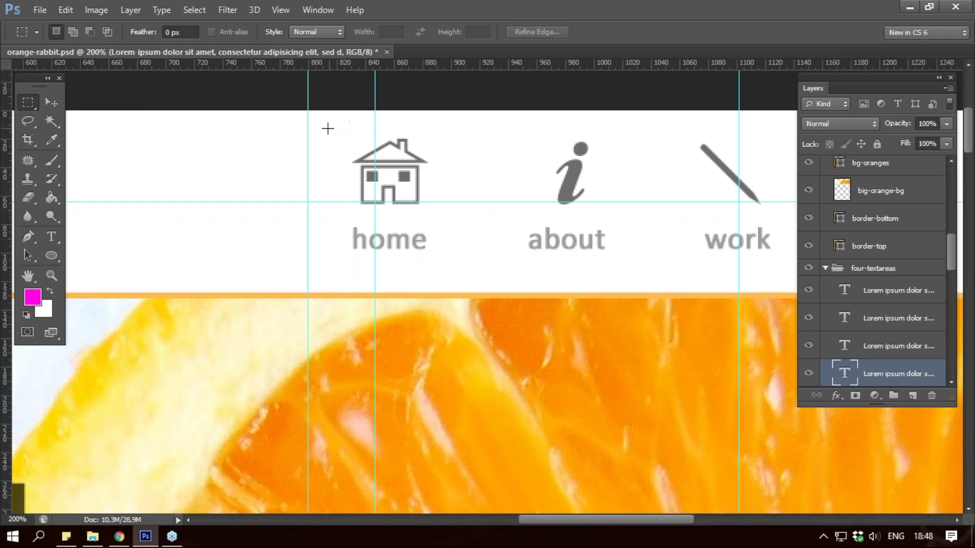
drag(331, 118, 448, 270)
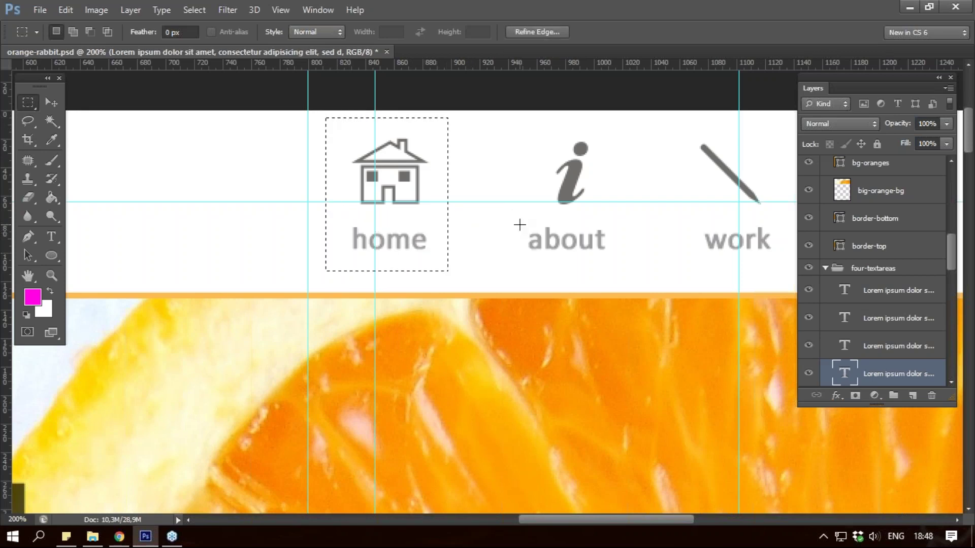
click(107, 397)
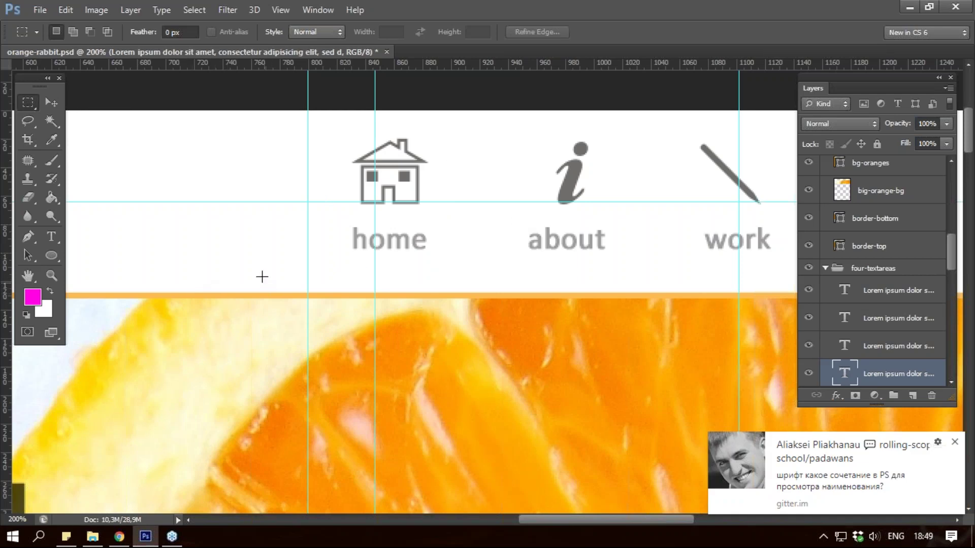
Step: Zoom to 400% on the nav icons and auto-select the about and work icon layers
key(z)
click(638, 168)
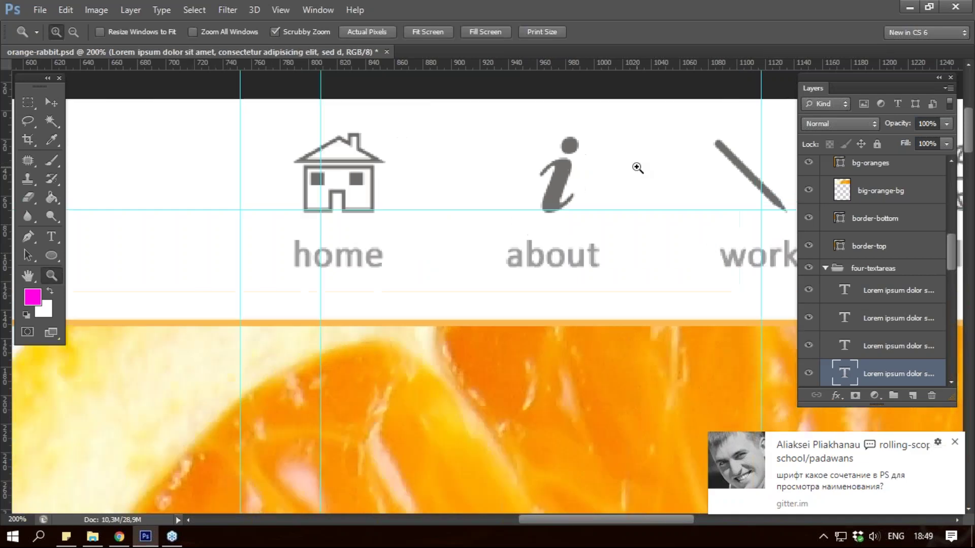
click(631, 168)
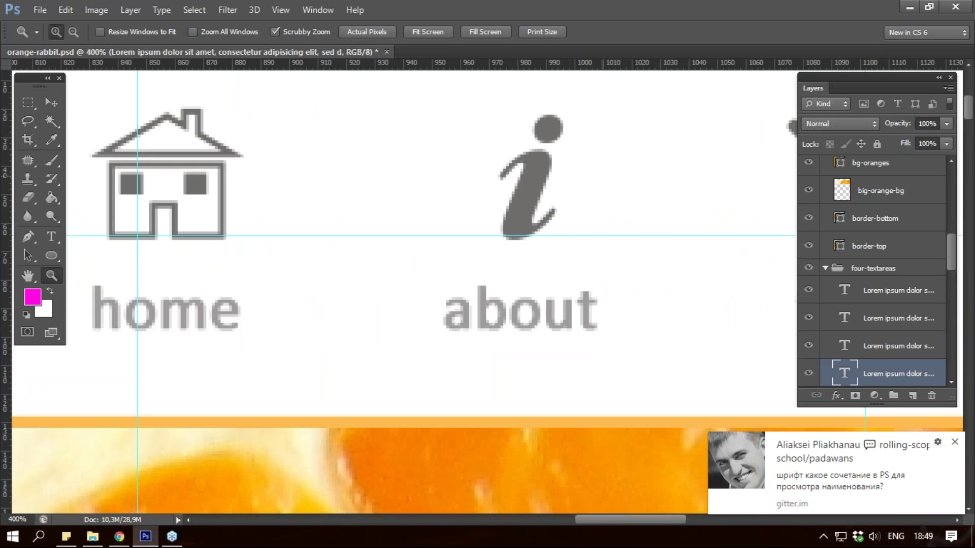
key(alt+comma)
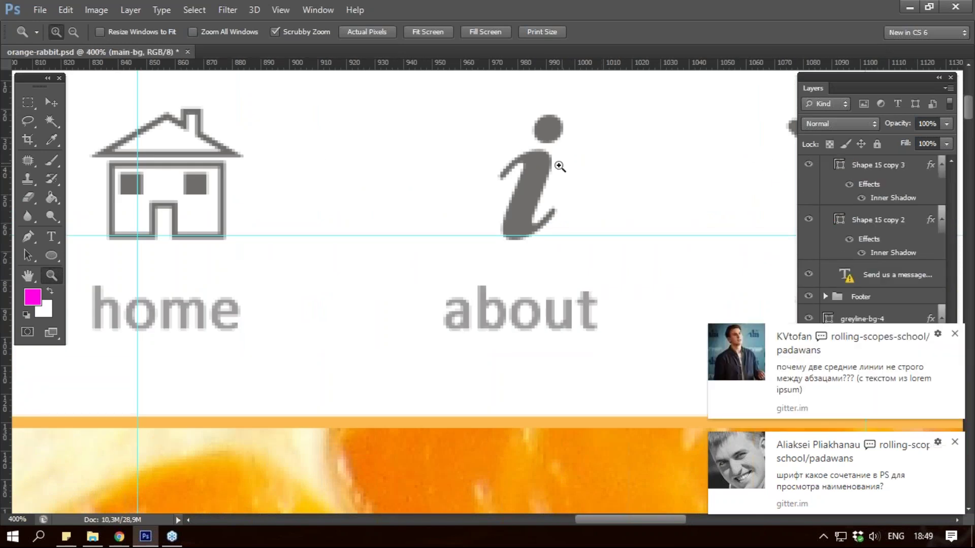
ctrl+click(531, 190)
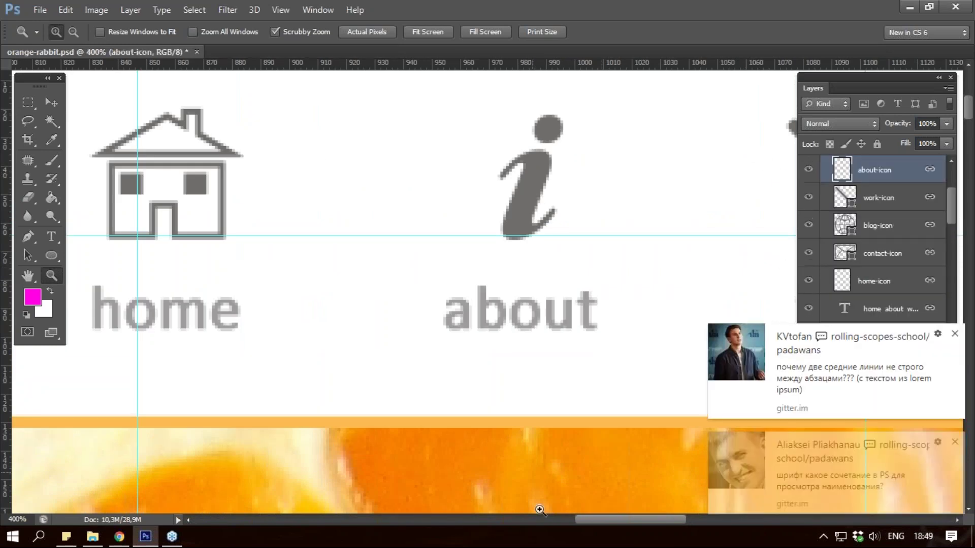
drag(583, 519, 648, 521)
ctrl+click(377, 197)
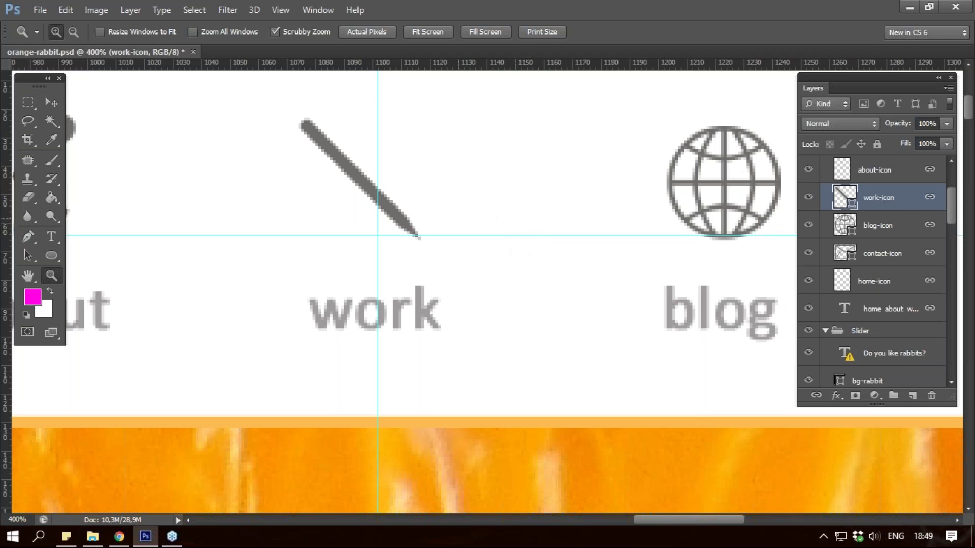
Step: Zoom back out to 100% and scroll up to the full navigation bar
alt+click(468, 219)
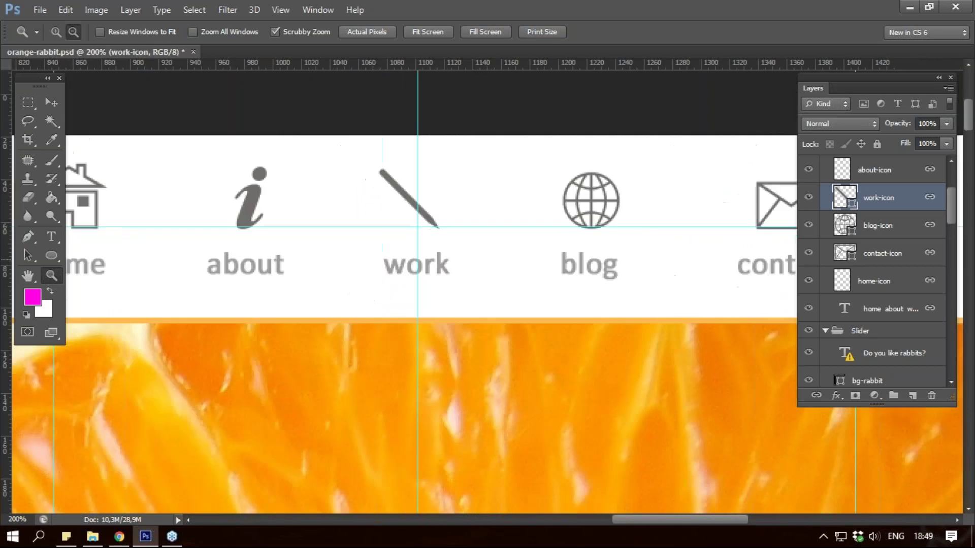
alt+click(459, 219)
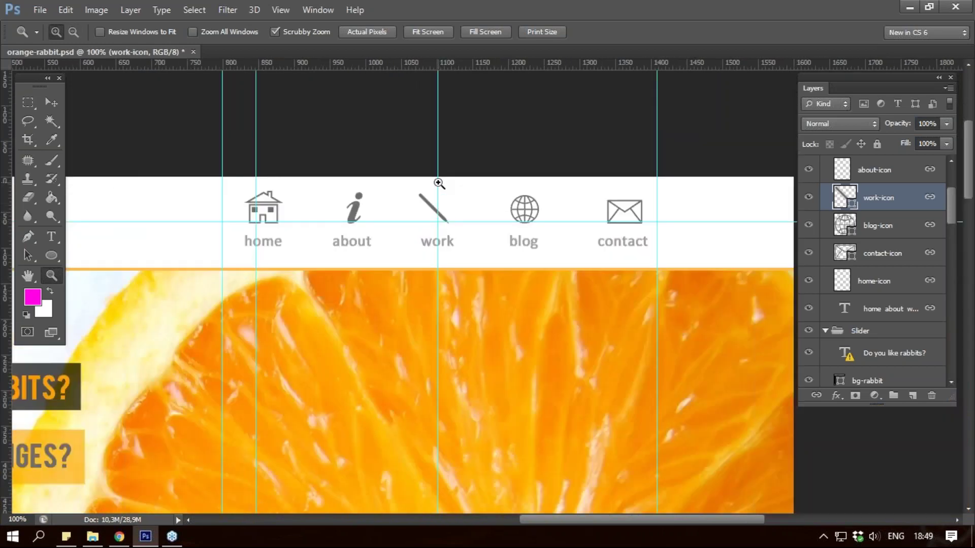
scroll(438, 183, up, 1)
scroll(438, 182, up, 1)
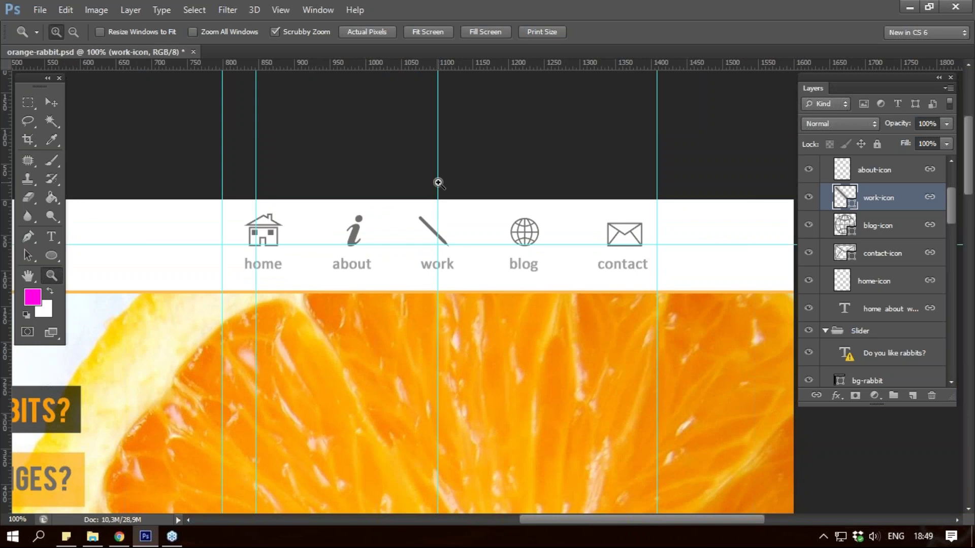
scroll(438, 183, up, 1)
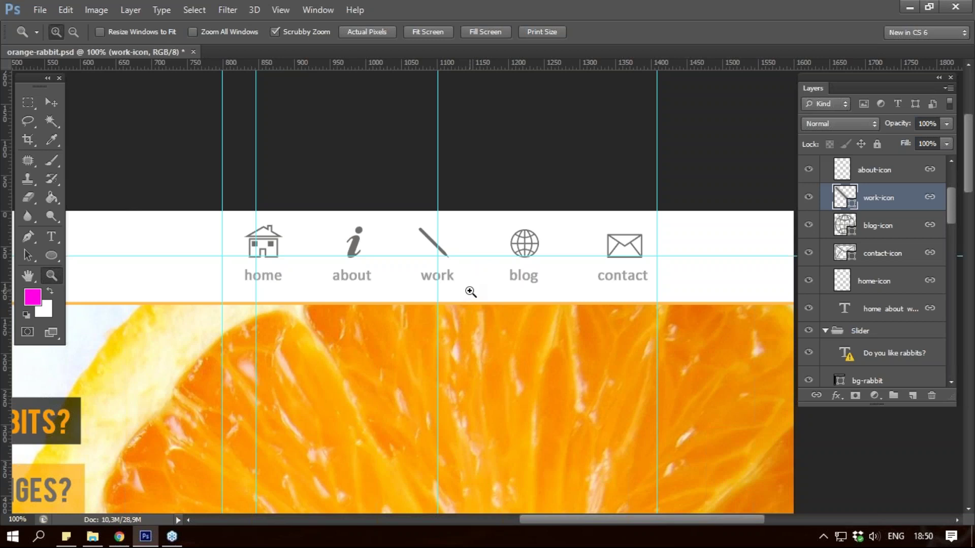
click(119, 536)
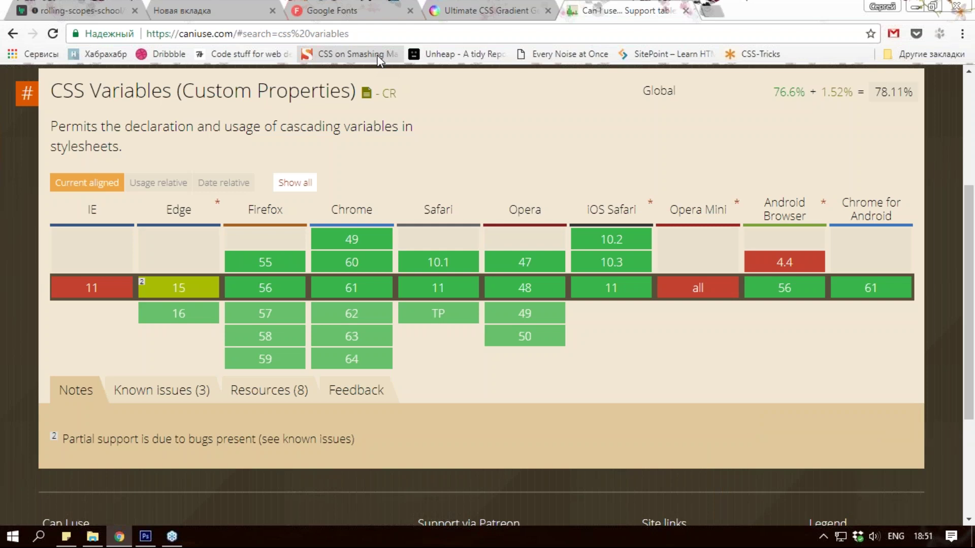
click(146, 536)
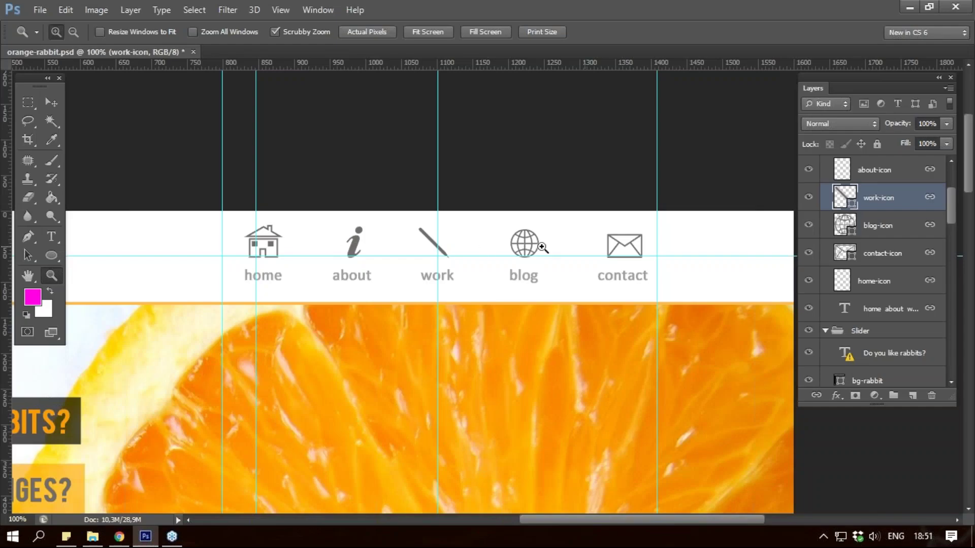
Step: Zoom out, scroll down to the 'Send us a message' form, and zoom to 200% on its fields
click(265, 240)
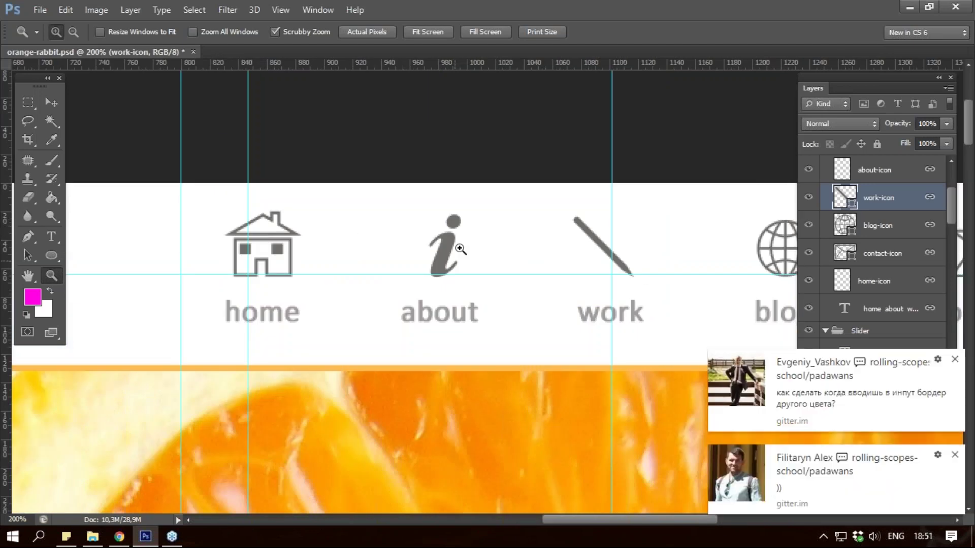
drag(444, 248, 492, 246)
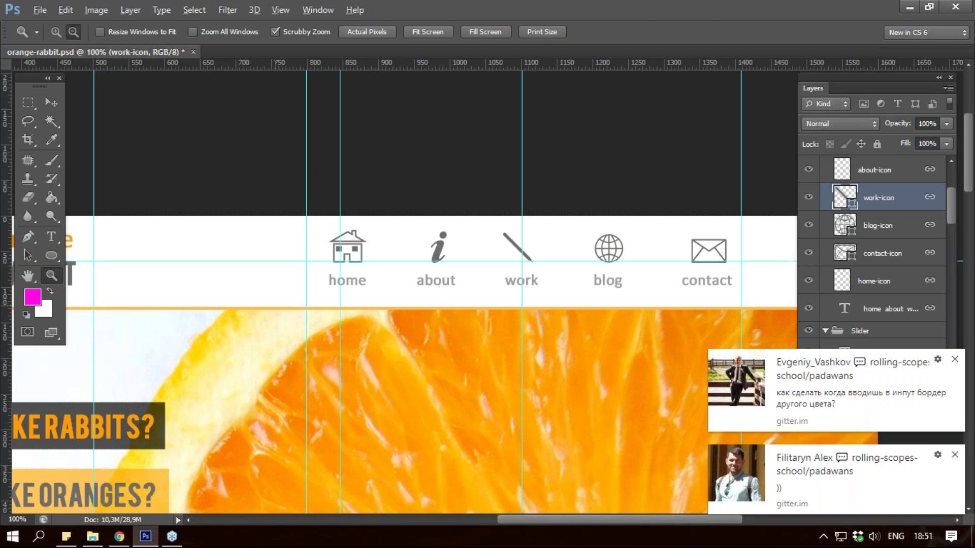
alt+click(274, 305)
scroll(181, 410, down, 3)
scroll(181, 411, down, 5)
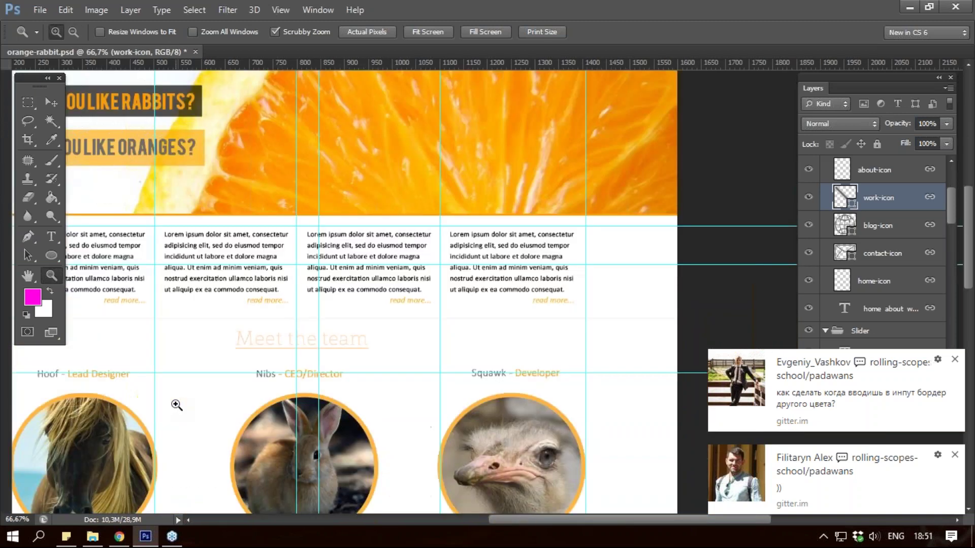
scroll(182, 411, down, 3)
scroll(181, 410, down, 5)
drag(508, 517, 428, 518)
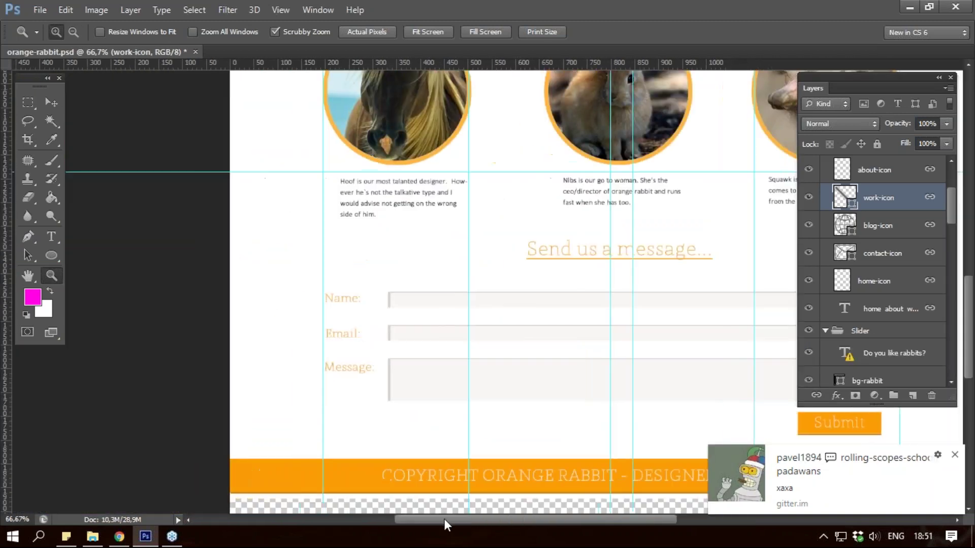
click(382, 322)
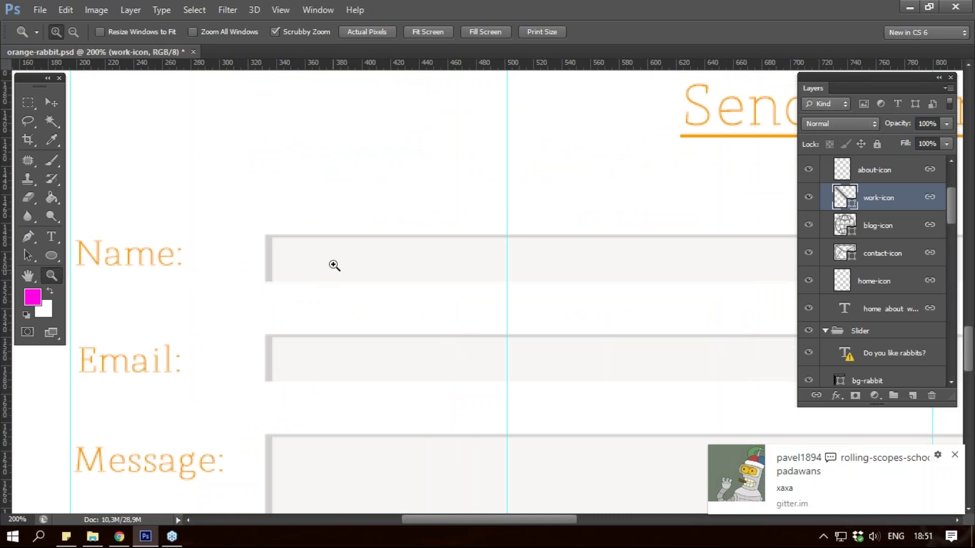
key(y)
click(269, 146)
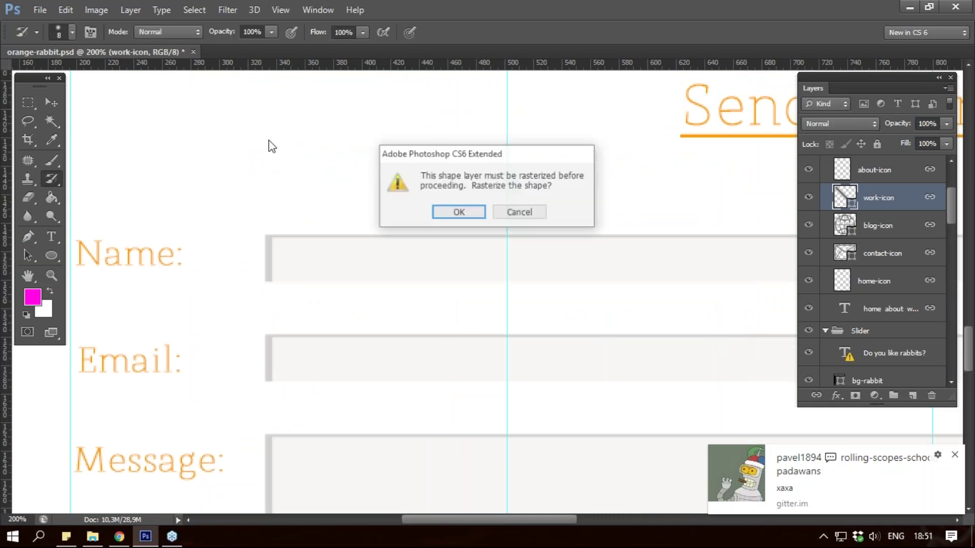
key(Escape)
click(505, 218)
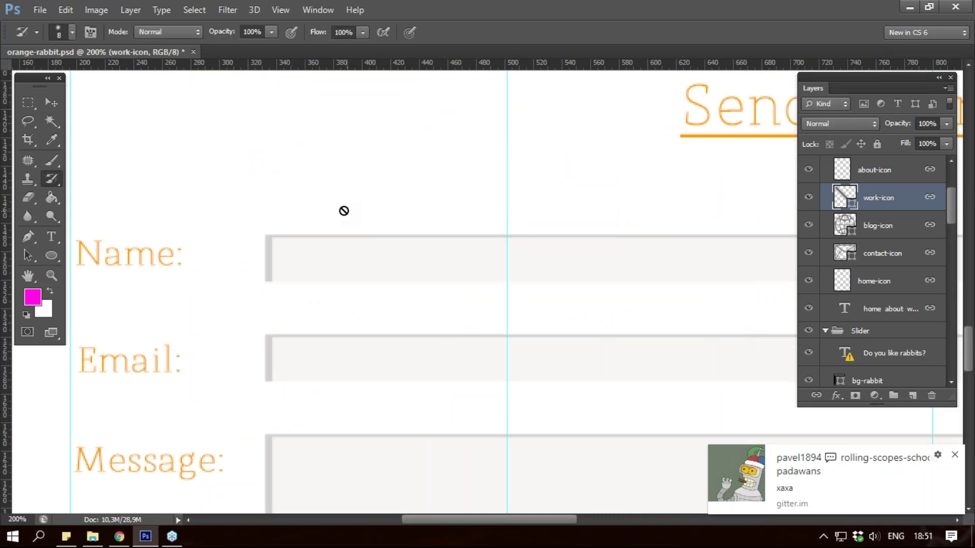
key(t)
click(289, 201)
text(input:focus {})
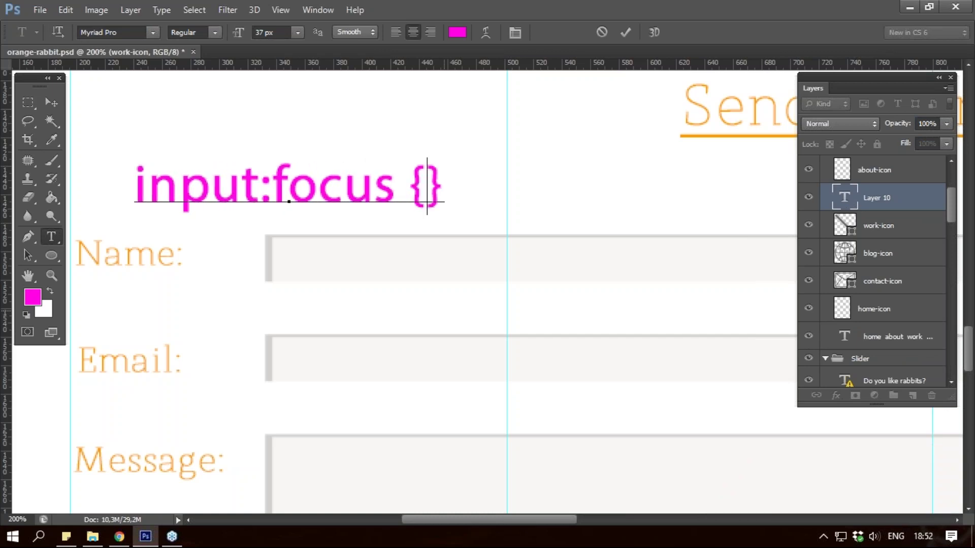
key(Left)
text(bo)
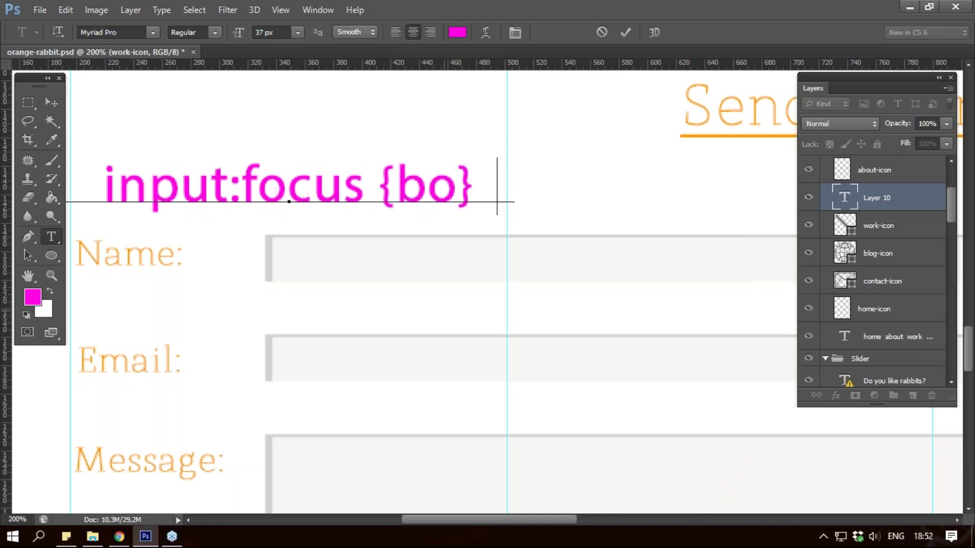
text(rder-)
key(BackSpace)
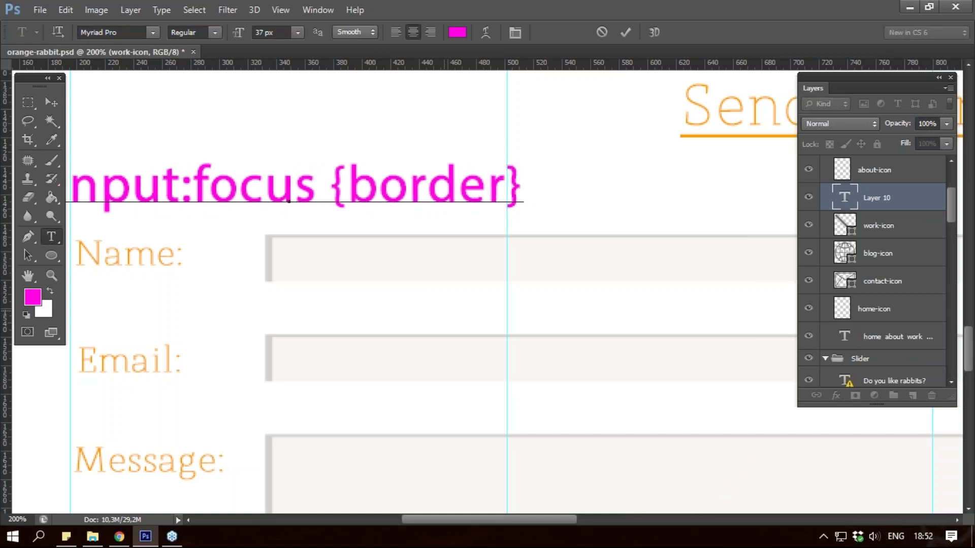
text(-color)
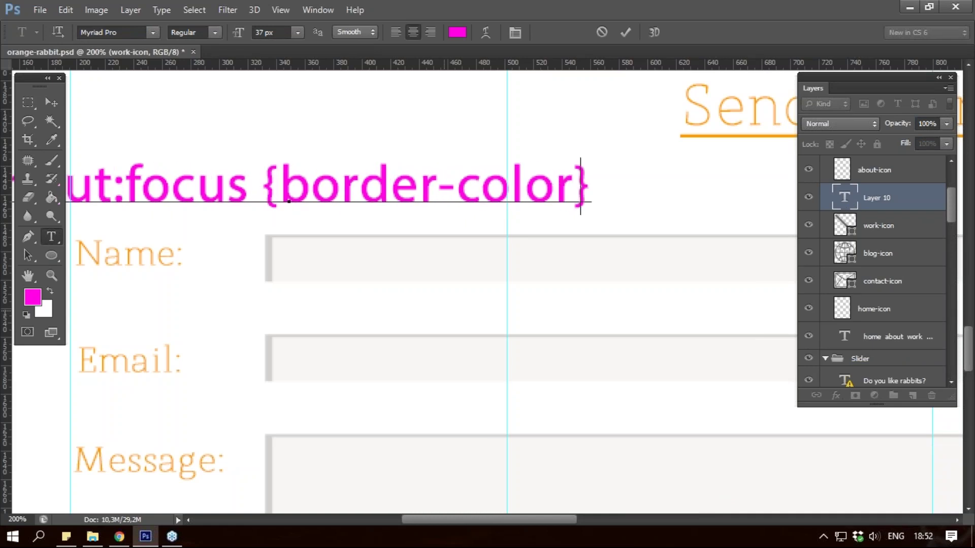
text(: pink)
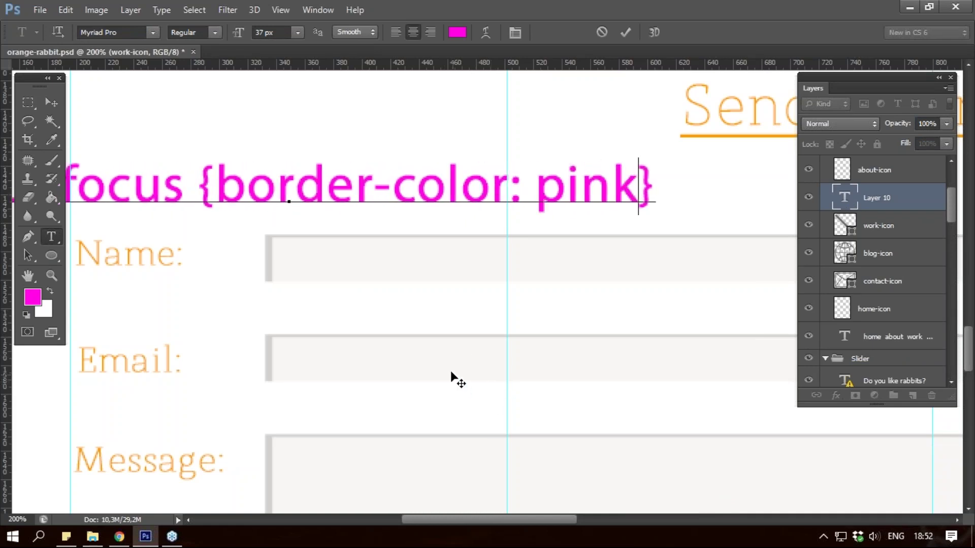
drag(449, 519, 431, 516)
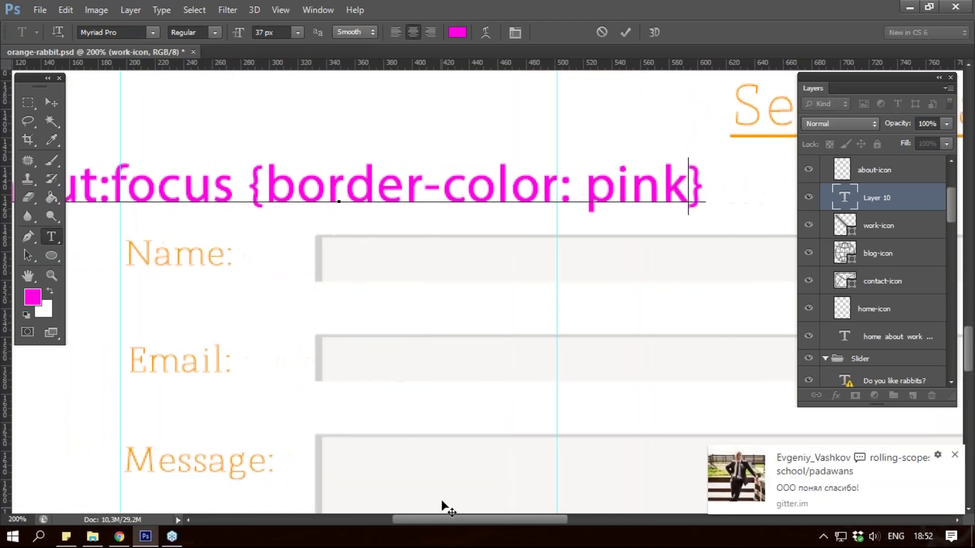
key(Escape)
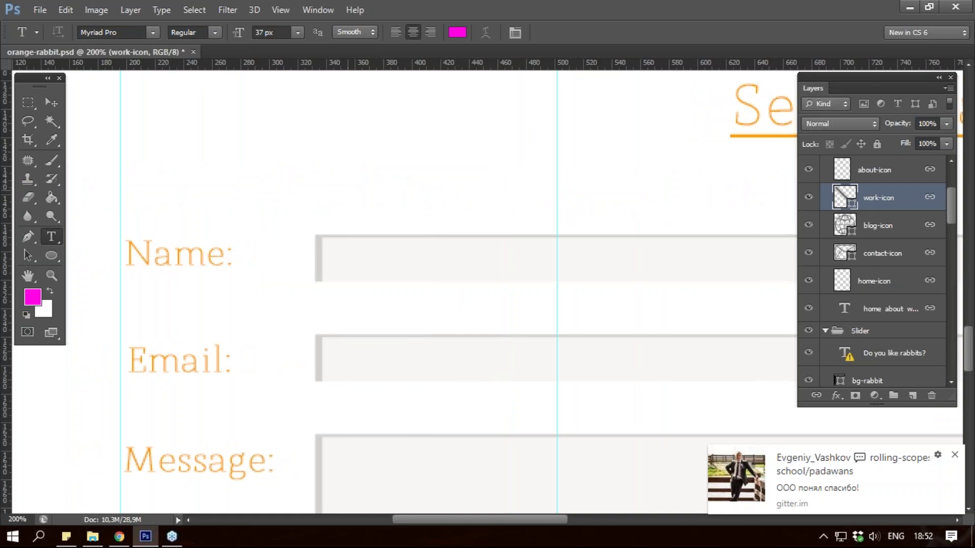
Step: Type a ':focus, :selected, :blur' note, discard it, and switch to caniuse in Chrome
click(348, 189)
text(:focus, :sele)
text(cted)
text(, ;)
key(BackSpace)
text(:blur)
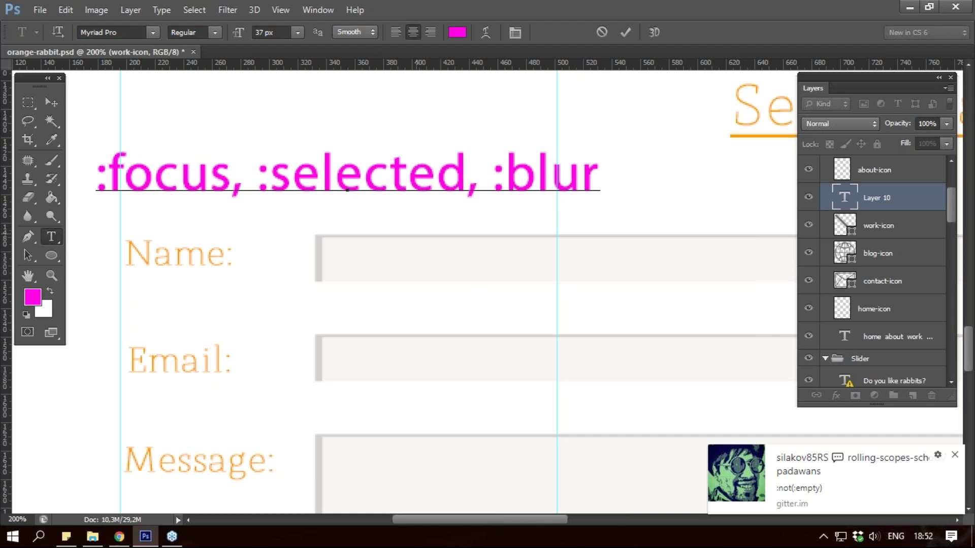
key(BackSpace)
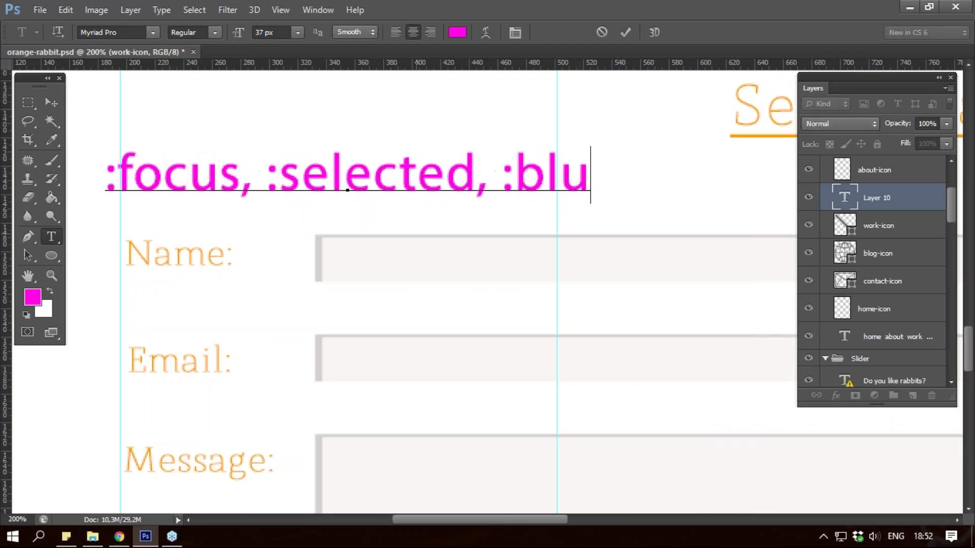
key(Left)
key(Left)
key(Left)
key(Left)
key(Left)
key(Left)
key(Escape)
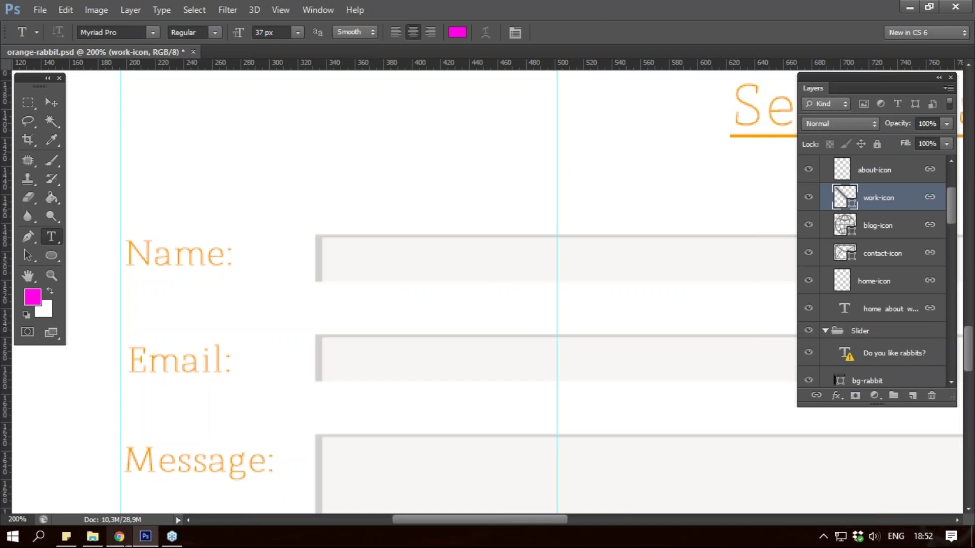
click(120, 536)
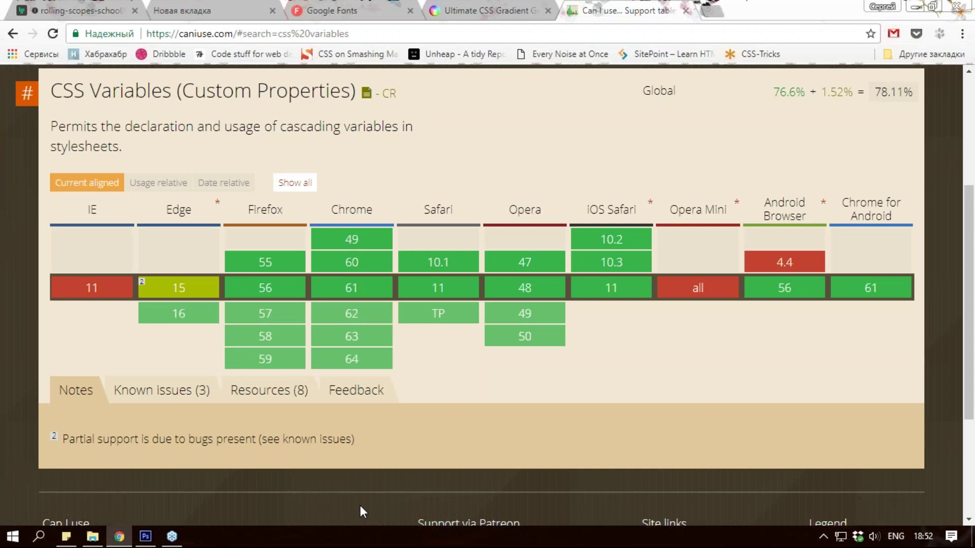
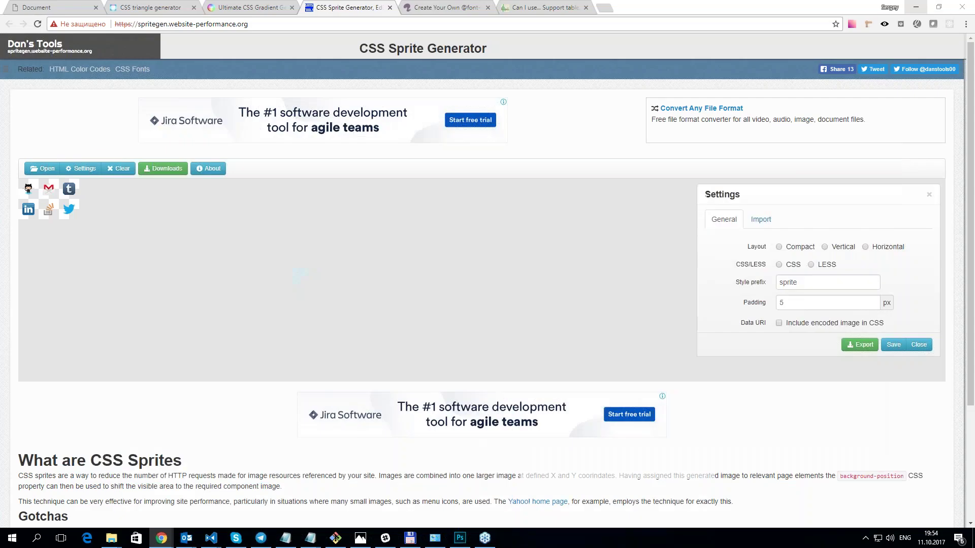
Step: Review the Can I use linear-gradient support tables and select the search term
click(513, 5)
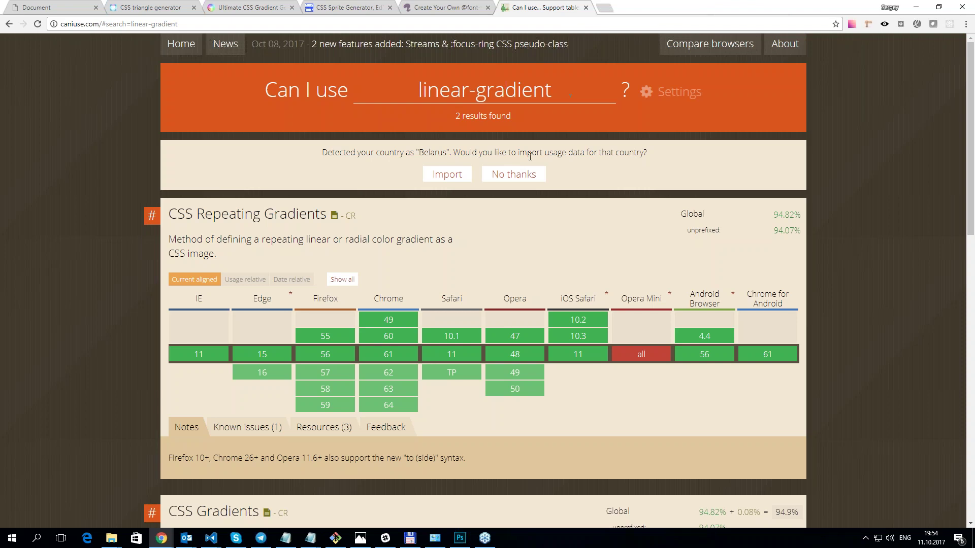
scroll(572, 167, down, 4)
scroll(571, 167, up, 3)
scroll(570, 164, up, 1)
scroll(579, 171, down, 5)
scroll(579, 171, up, 5)
scroll(579, 174, down, 5)
scroll(579, 174, up, 5)
drag(543, 100, 414, 93)
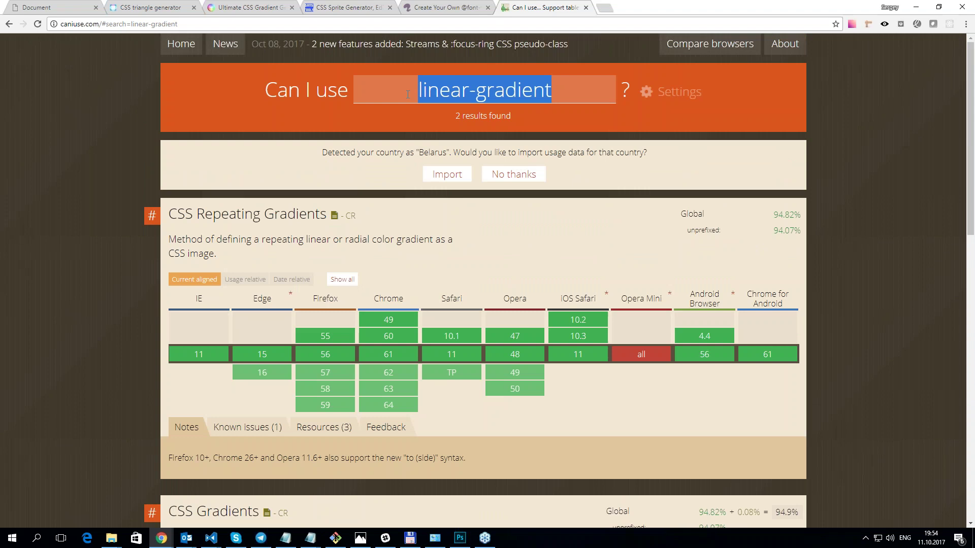
Step: Search Can I use for 'picture' and scroll through the Picture element support table
text(picture)
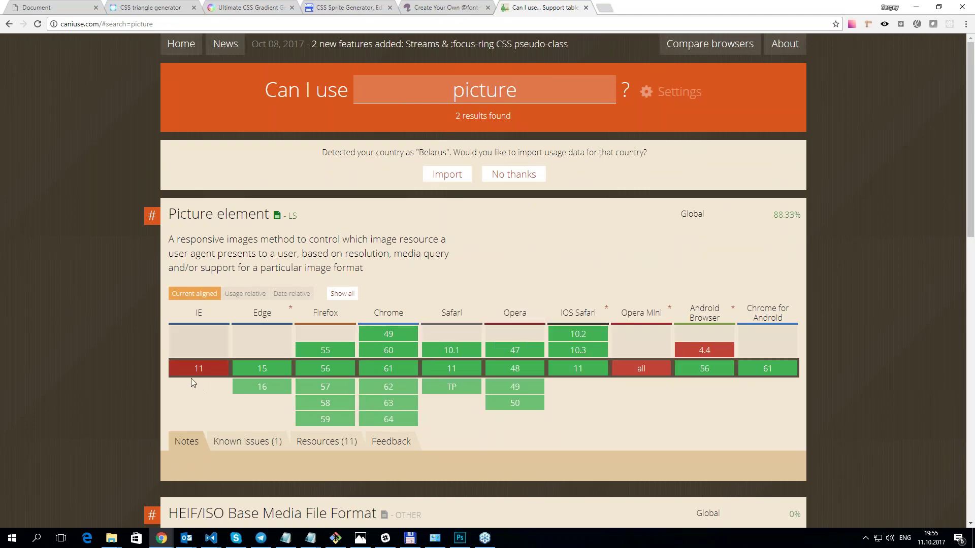
scroll(261, 358, down, 4)
mouse_move(198, 368)
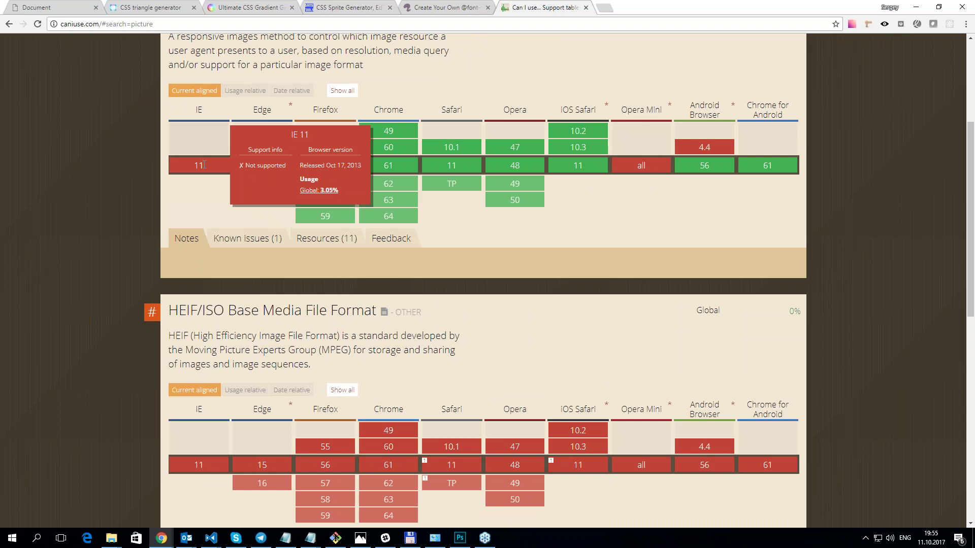
scroll(463, 276, down, 5)
scroll(465, 275, down, 4)
scroll(465, 274, up, 5)
scroll(465, 274, up, 5)
scroll(465, 274, up, 3)
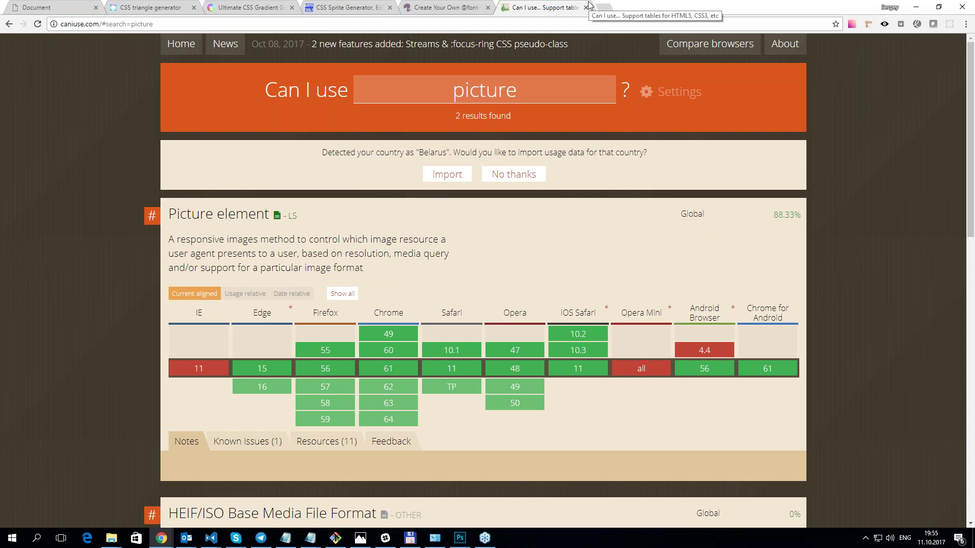
Step: Show Font Squirrel's Webfont Generator, point out its heading, and start a font upload
click(454, 11)
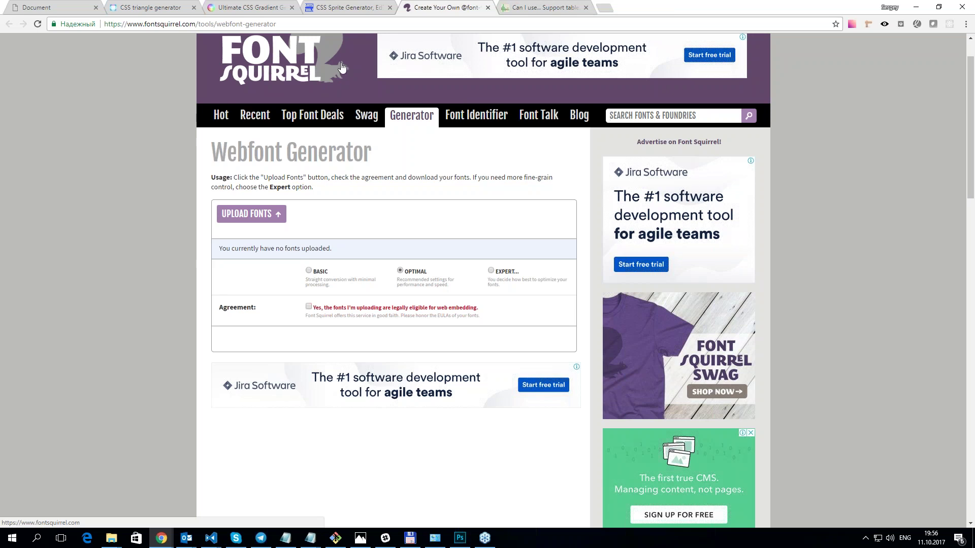
drag(374, 153, 211, 152)
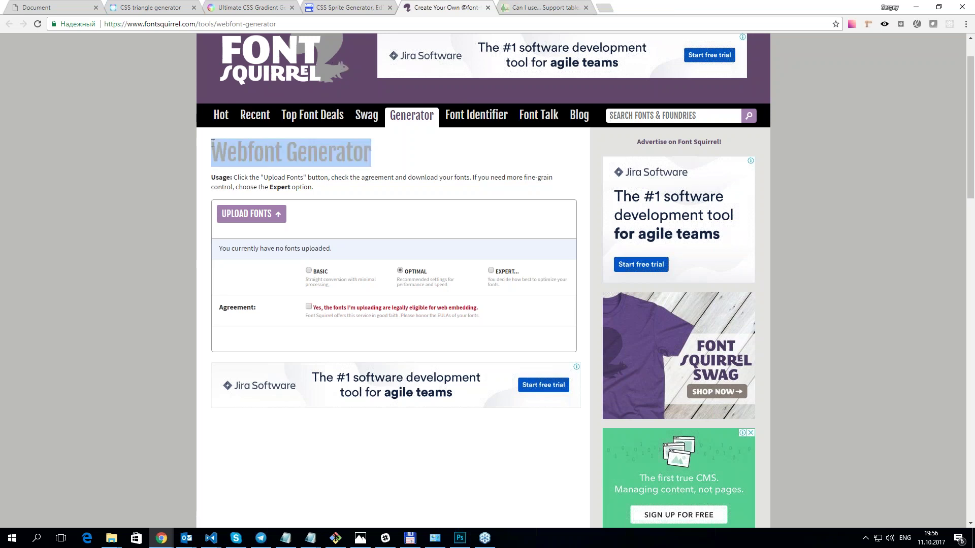
click(378, 156)
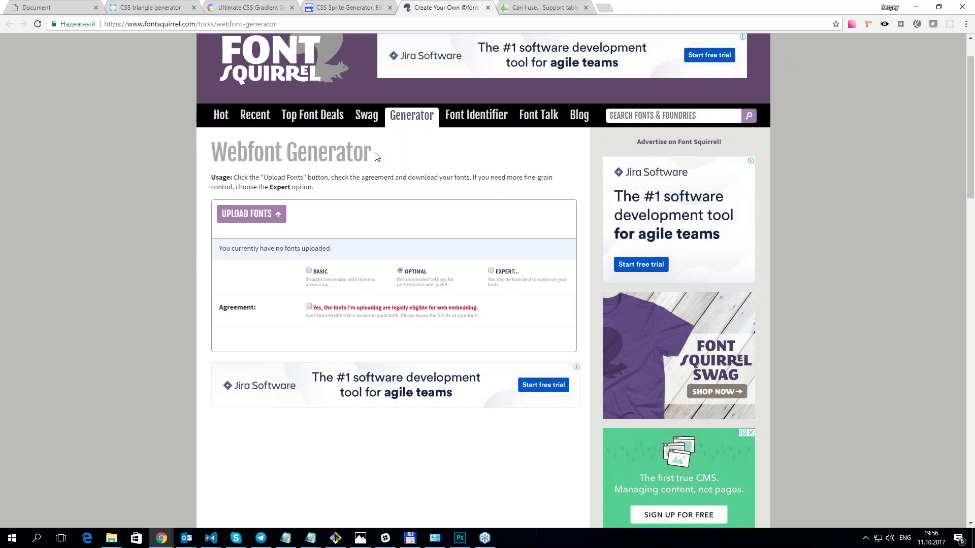
click(264, 218)
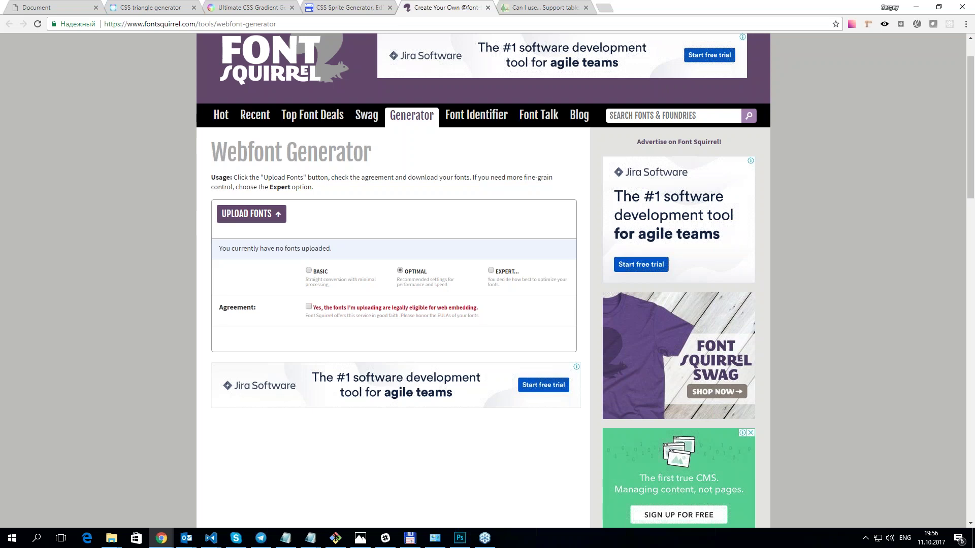
Step: Upload MyriadPro-Regular and highlight the font name and 'blacklisted' in the warning
click(135, 87)
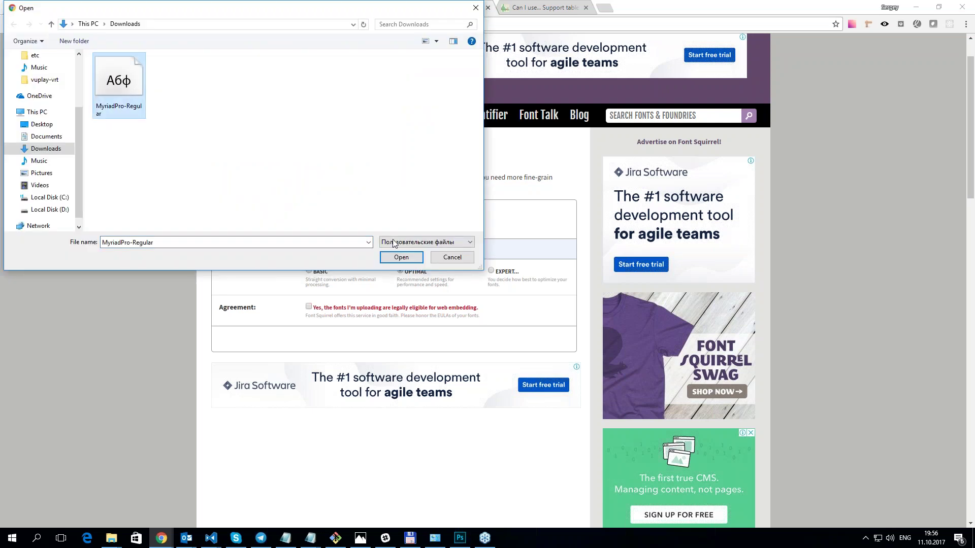
click(412, 260)
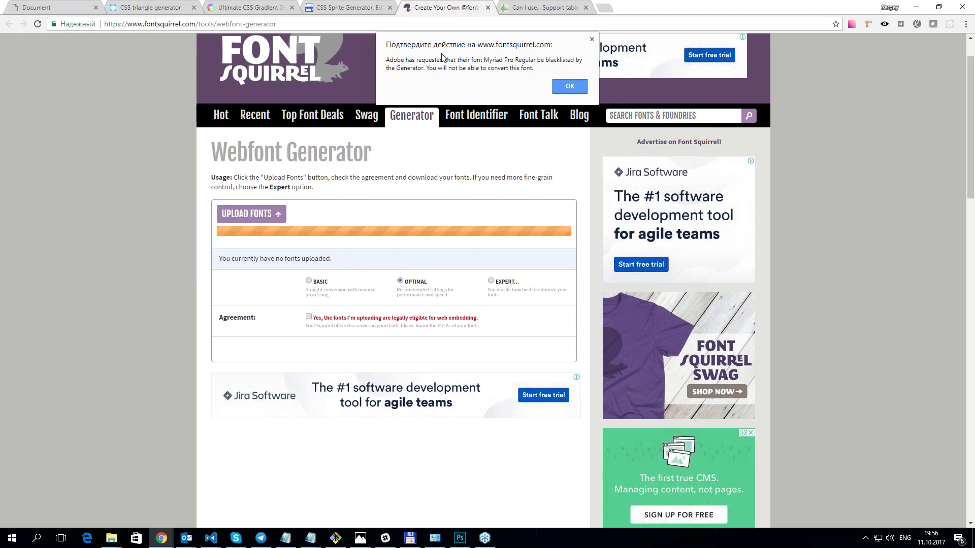
drag(484, 60, 536, 58)
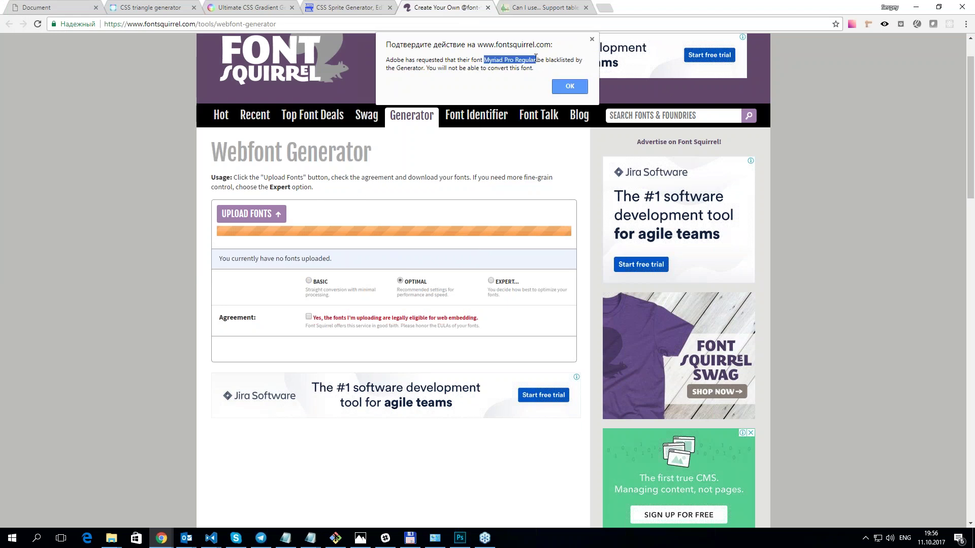
double_click(560, 60)
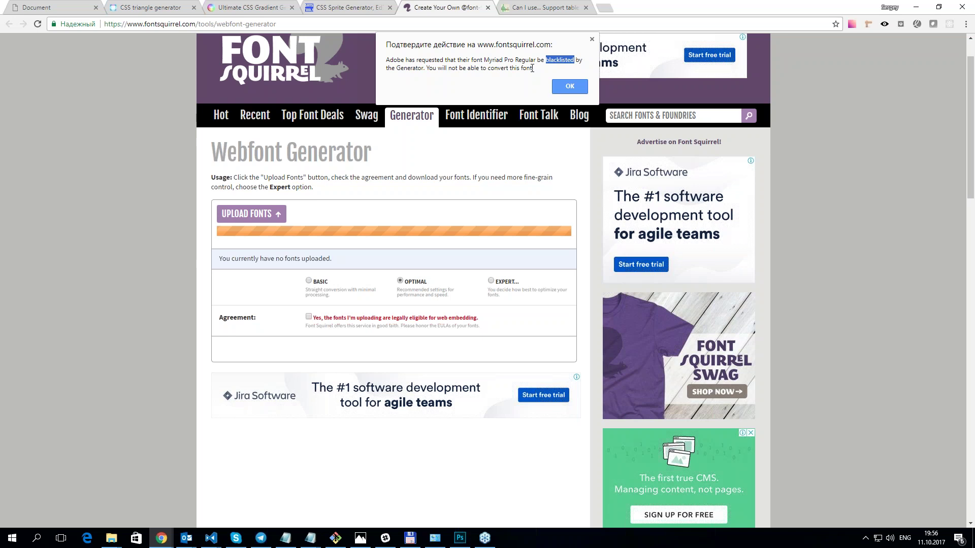
click(536, 68)
Step: Highlight the blacklist warning text again, then dismiss the warning
drag(498, 59, 539, 60)
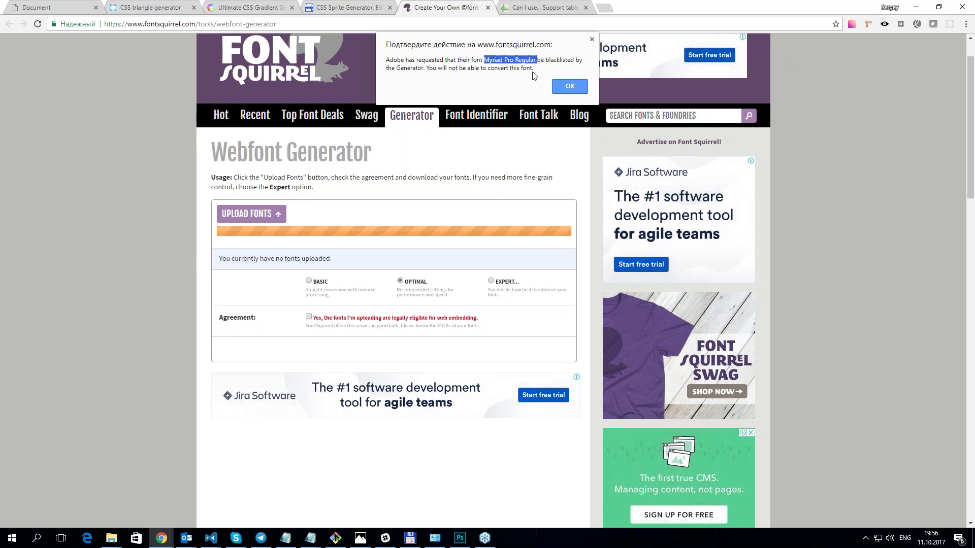
double_click(551, 64)
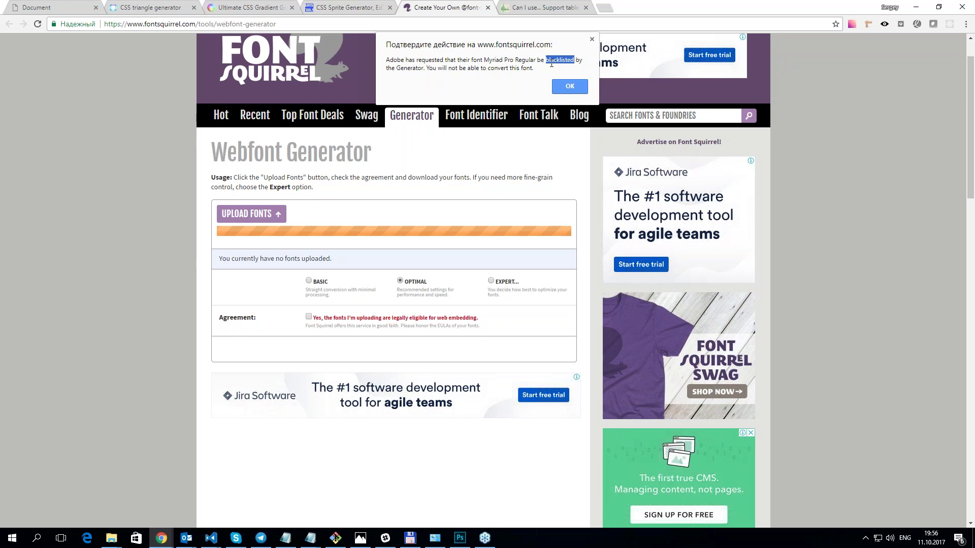
click(541, 66)
drag(423, 67, 396, 66)
click(465, 70)
key(Escape)
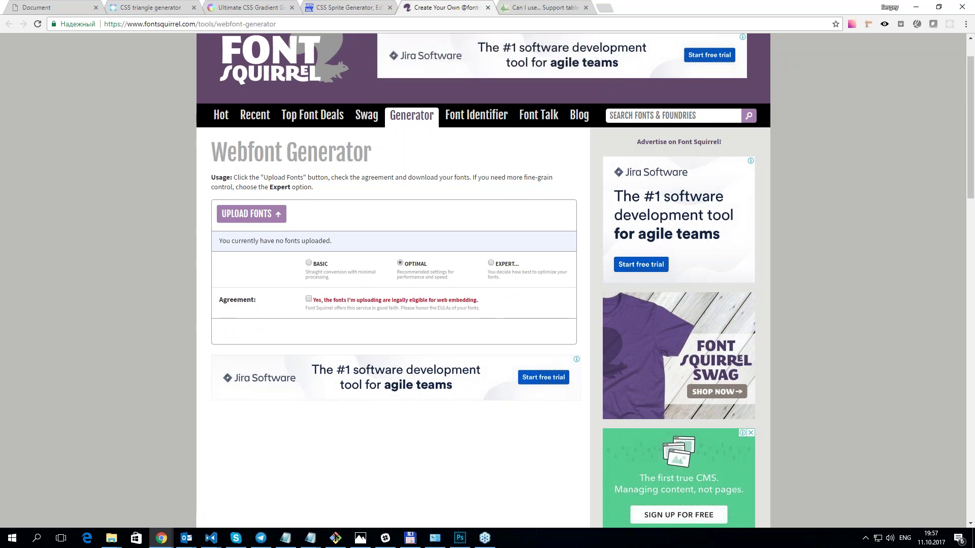
Step: Search Font Squirrel for BEBAS, download the Bebas TTF archive and check Bebas.zip
text(BEBAS)
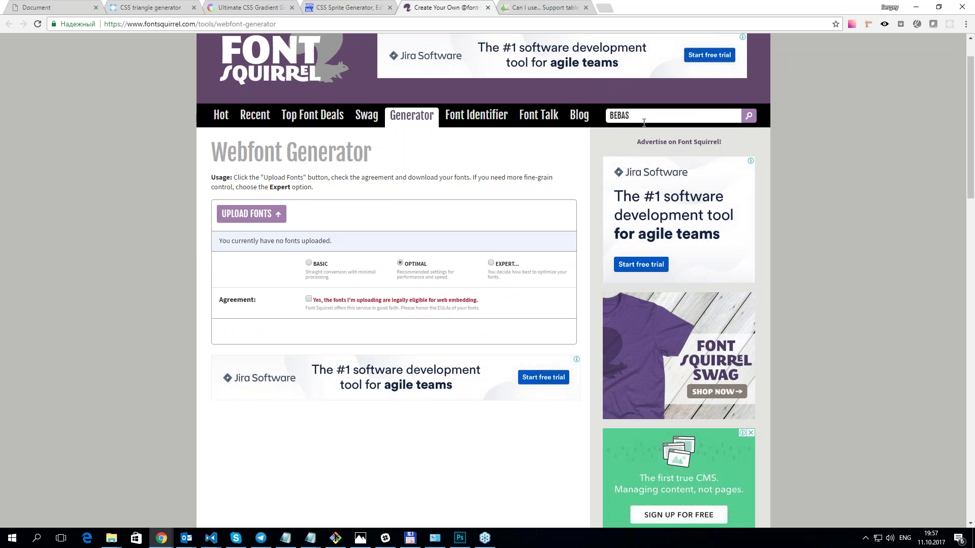
click(748, 116)
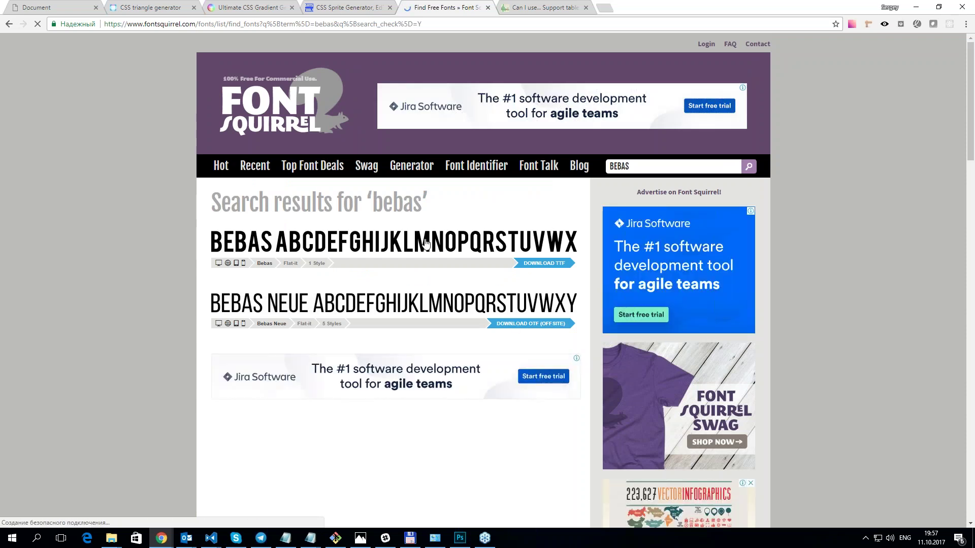
click(559, 264)
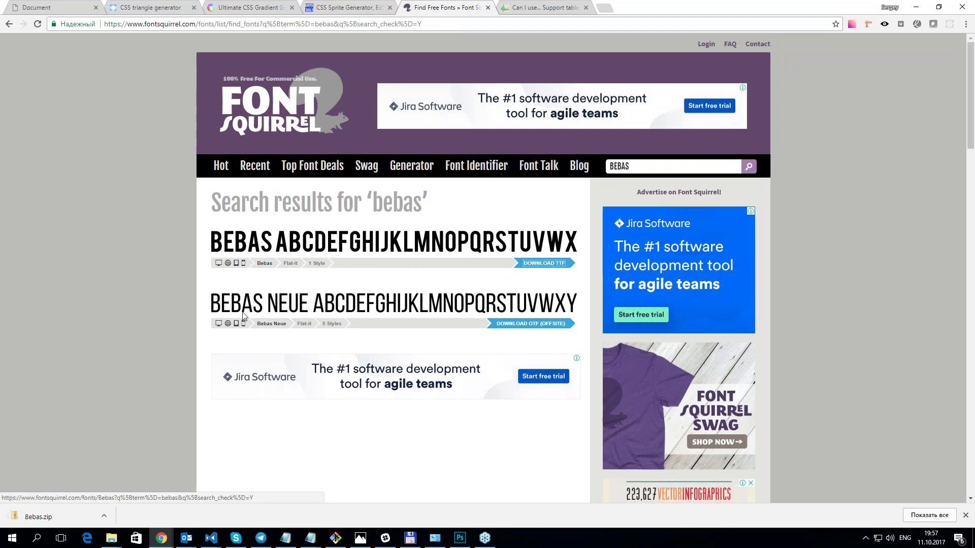
click(72, 518)
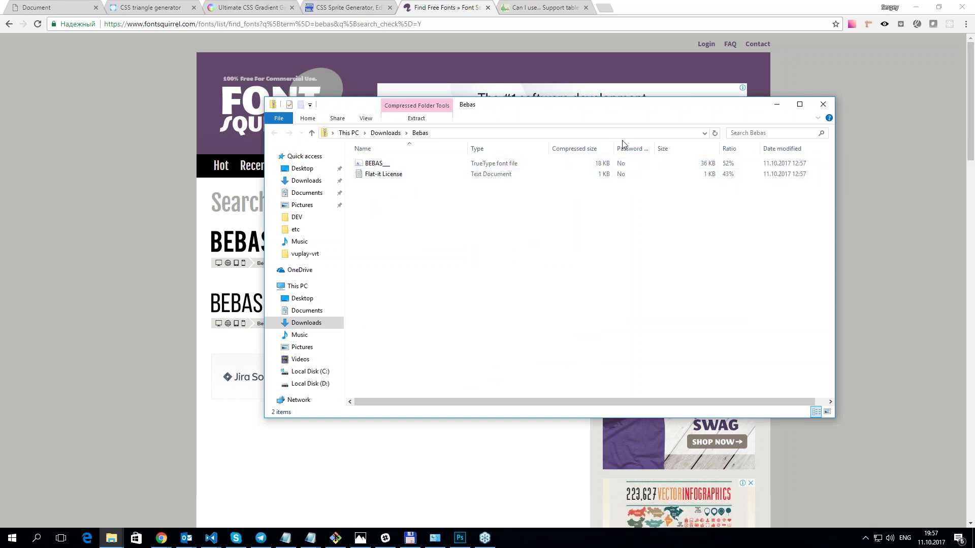
click(776, 104)
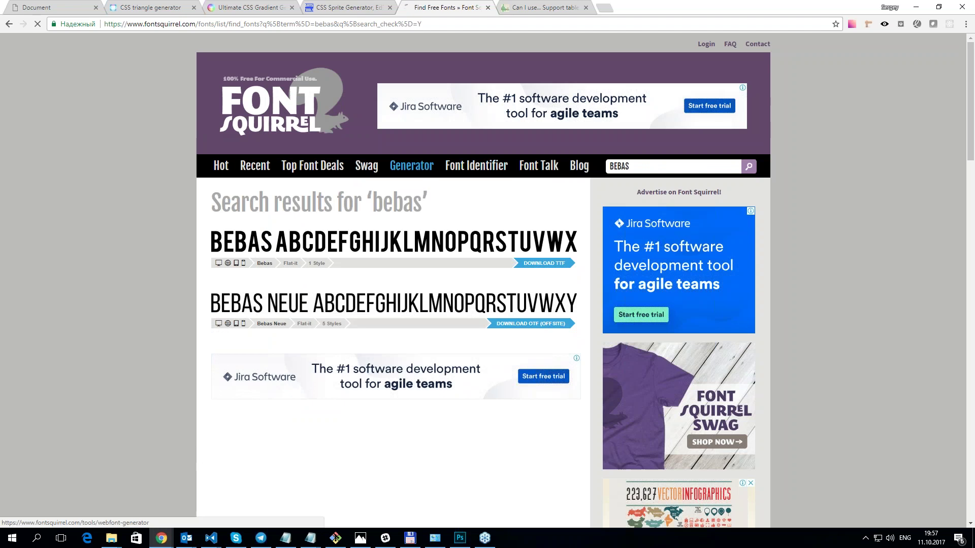
Step: Return to the Webfont Generator through the Generator link
click(411, 166)
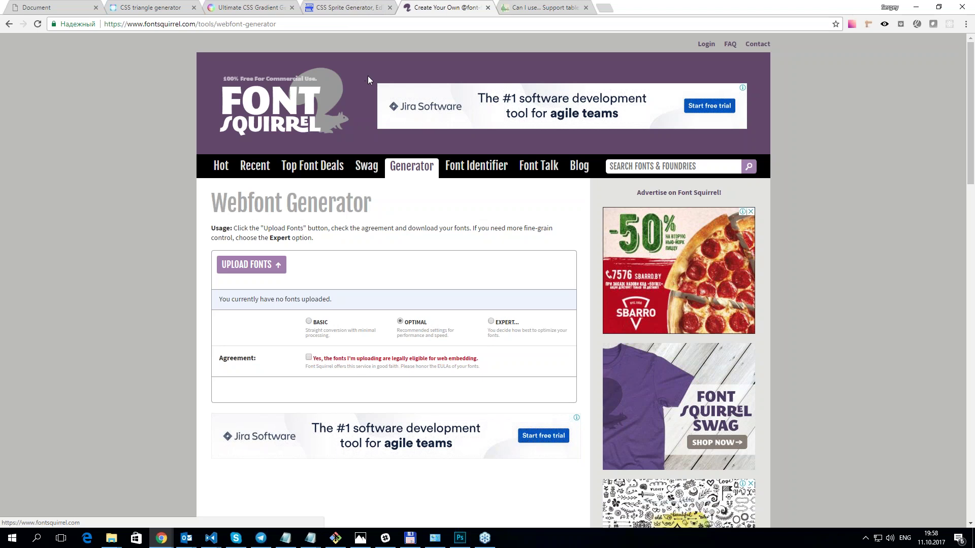
Step: In CSS Sprite Generator, close the sprite Settings panel and bring up the image file chooser
click(355, 8)
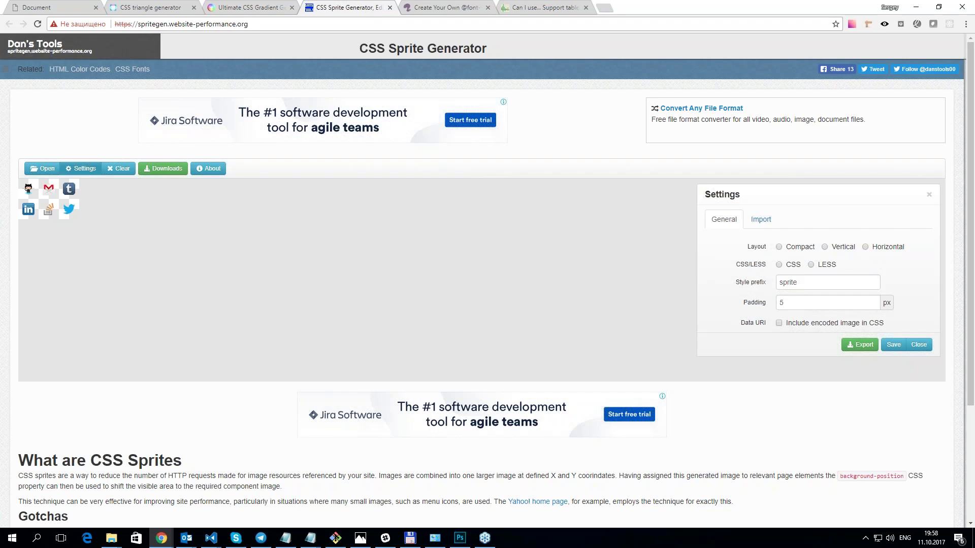
drag(261, 25, 137, 25)
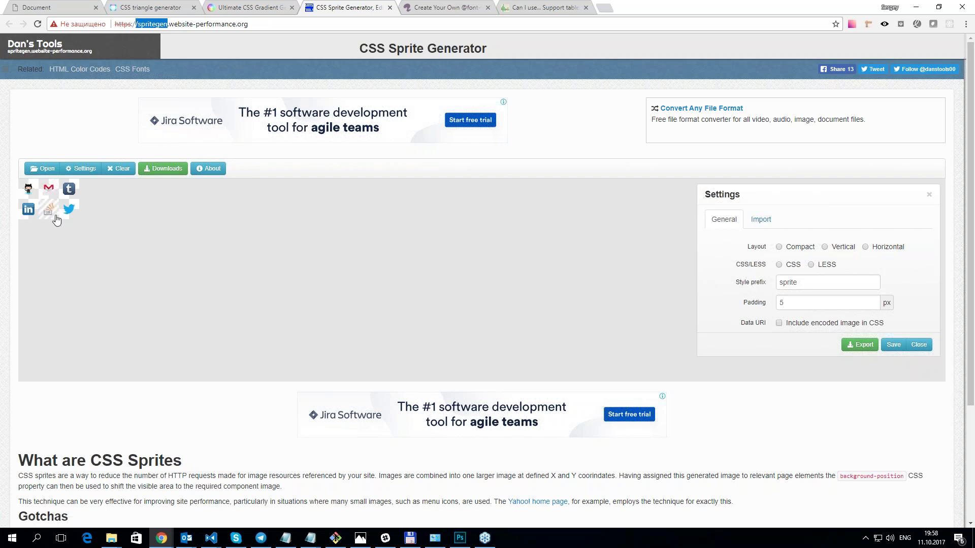
click(200, 235)
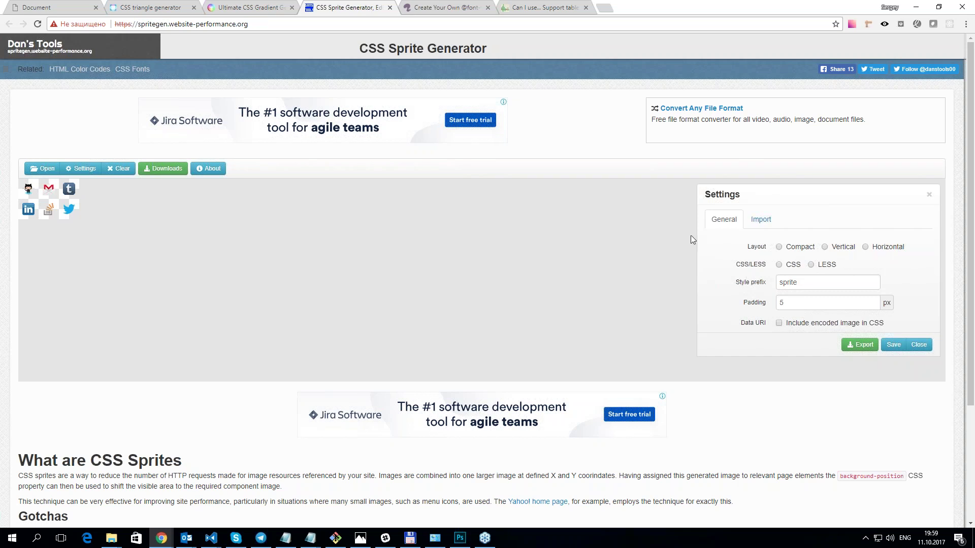
click(929, 195)
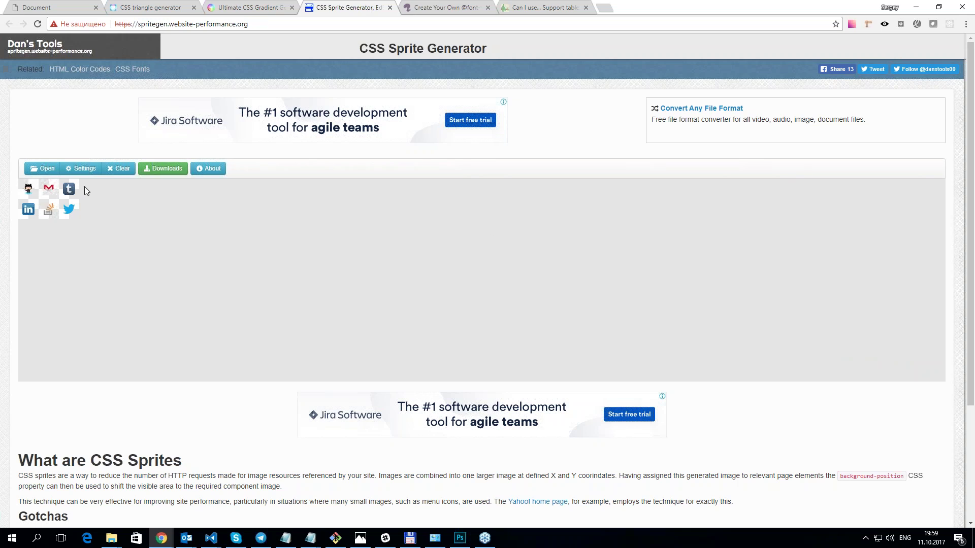
click(53, 168)
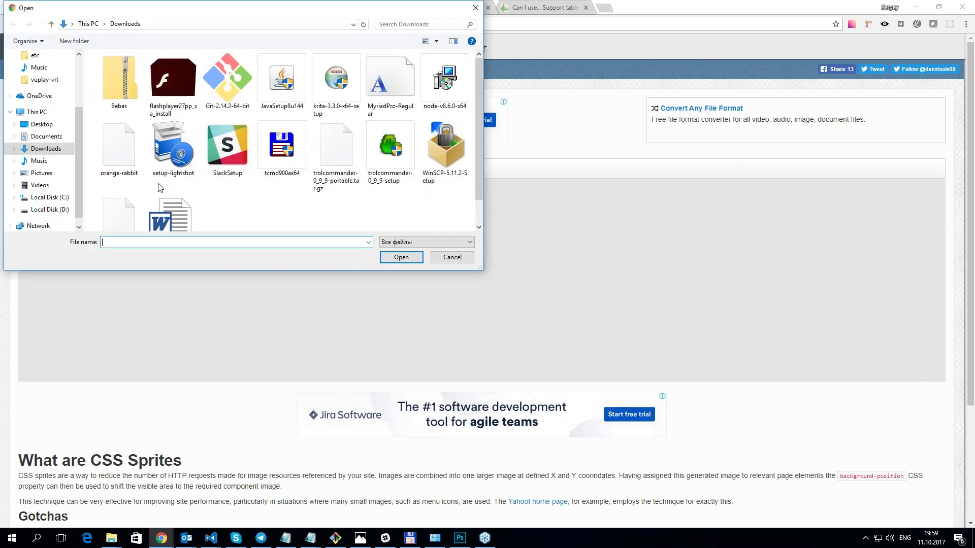
Step: Add the photo image from the Desktop folder to the sprite
scroll(355, 168, down, 1)
scroll(275, 189, up, 1)
click(42, 124)
click(401, 153)
click(401, 257)
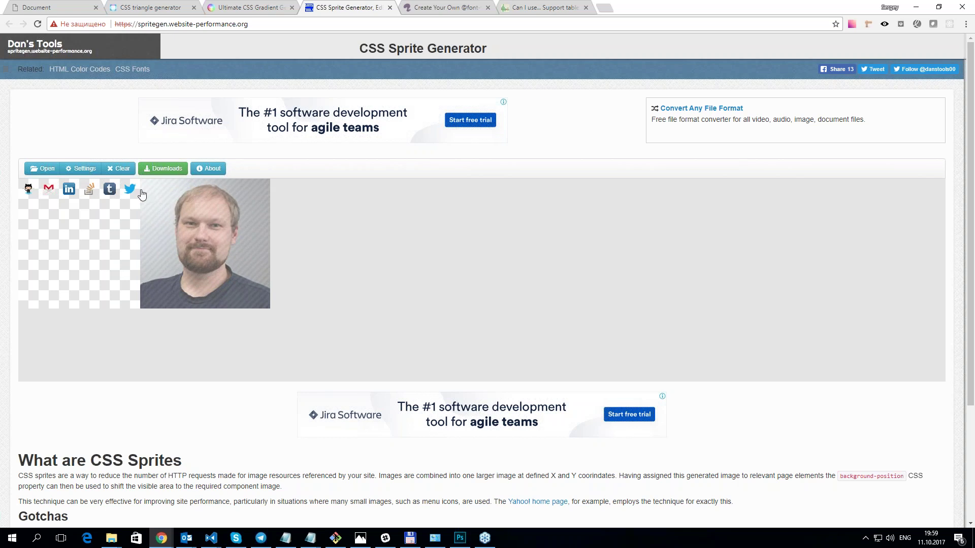
Step: Set sprite padding to 5 px and the layout to Horizontal
click(81, 169)
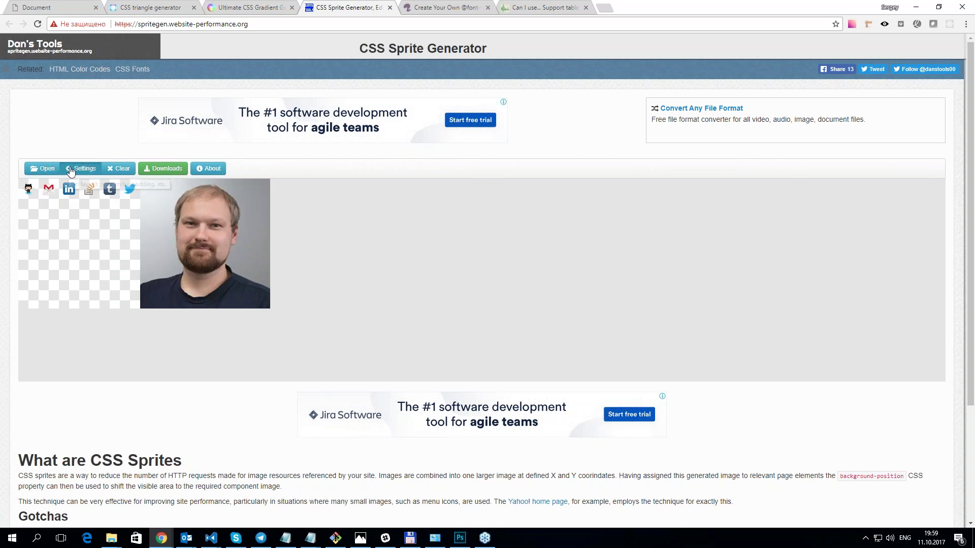
double_click(866, 303)
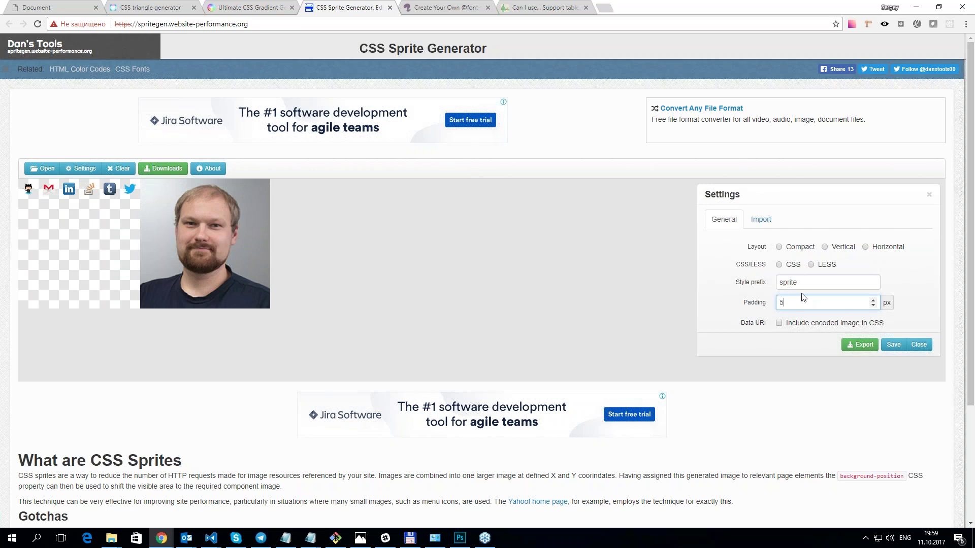
click(811, 250)
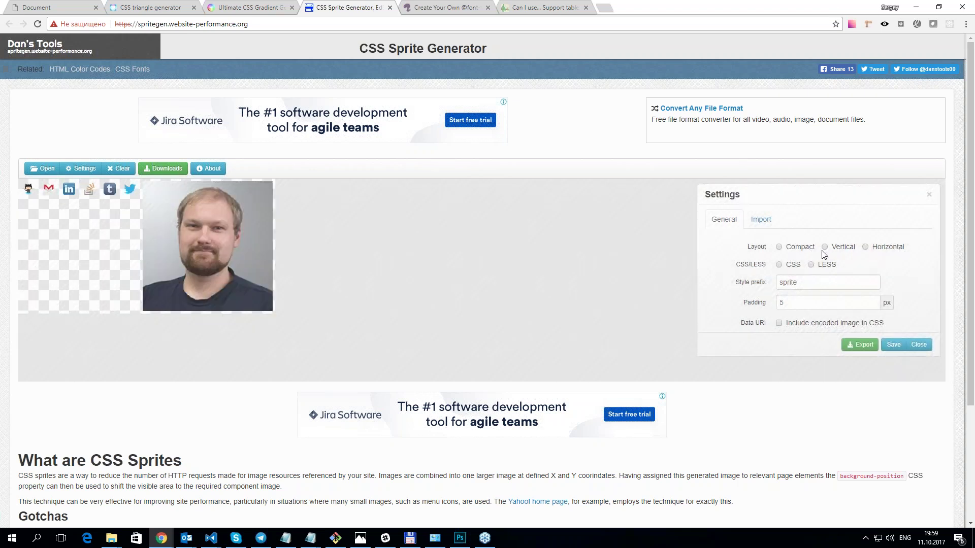
click(835, 248)
click(866, 247)
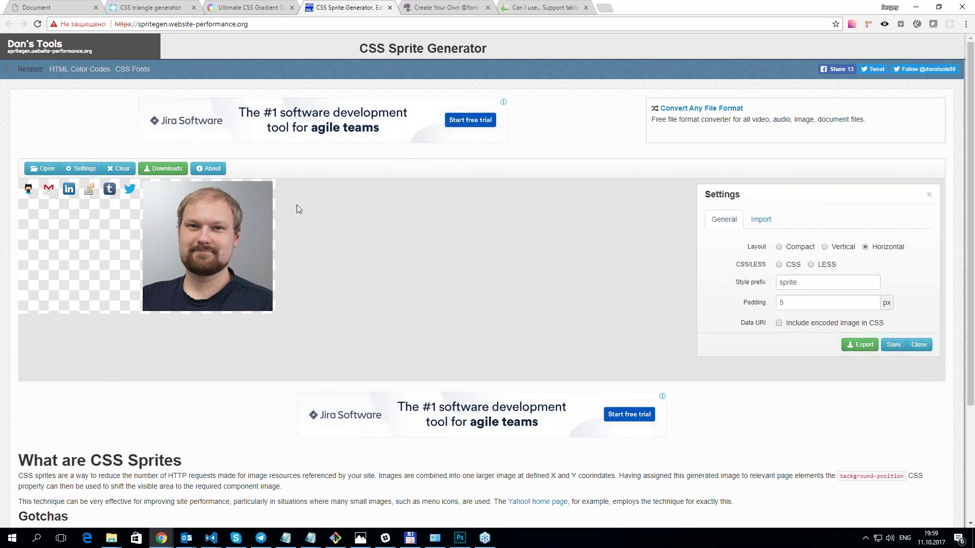
Step: Delete the photo sprite from the sheet and reopen the sprite Settings
click(212, 231)
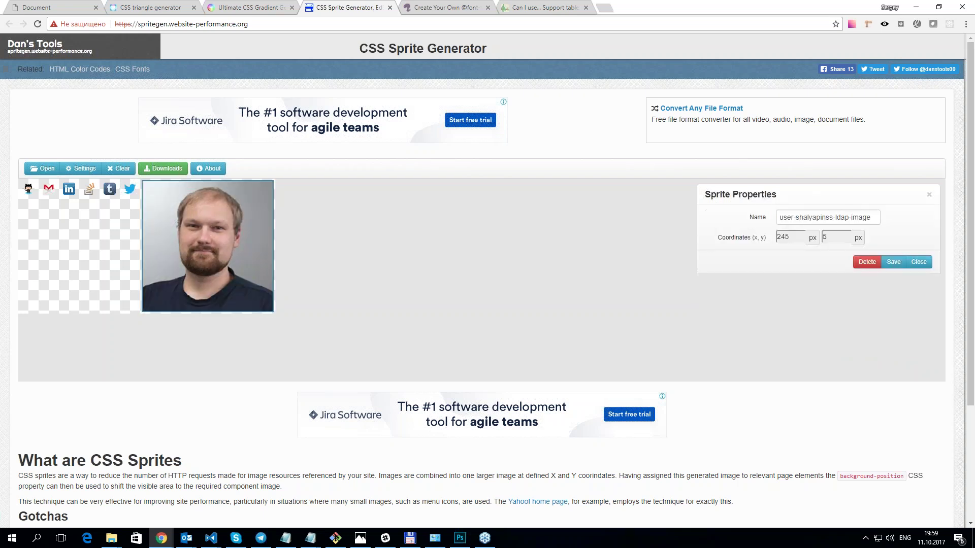
click(867, 262)
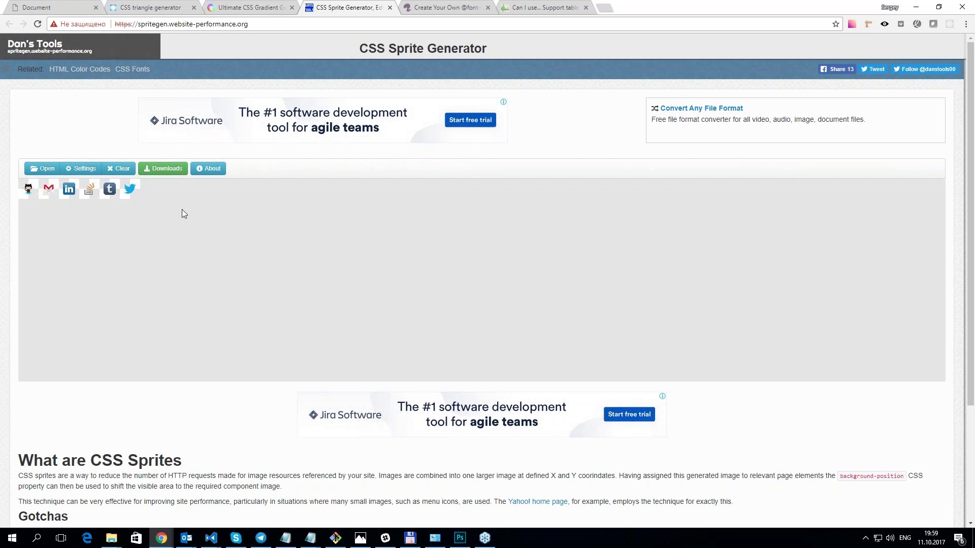
click(81, 168)
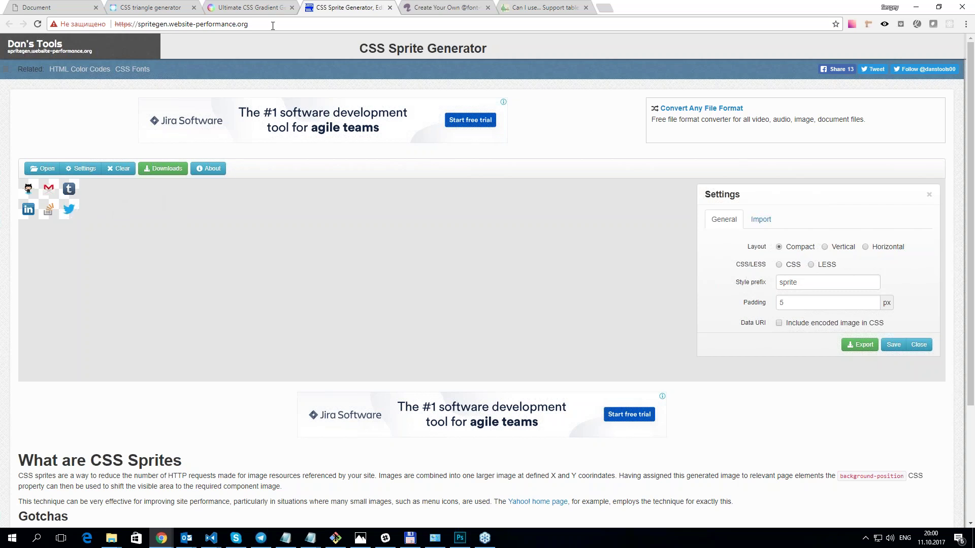
Step: Select the sprite generator's web address, then switch to the Ultimate CSS Gradient Generator
drag(269, 24, 105, 22)
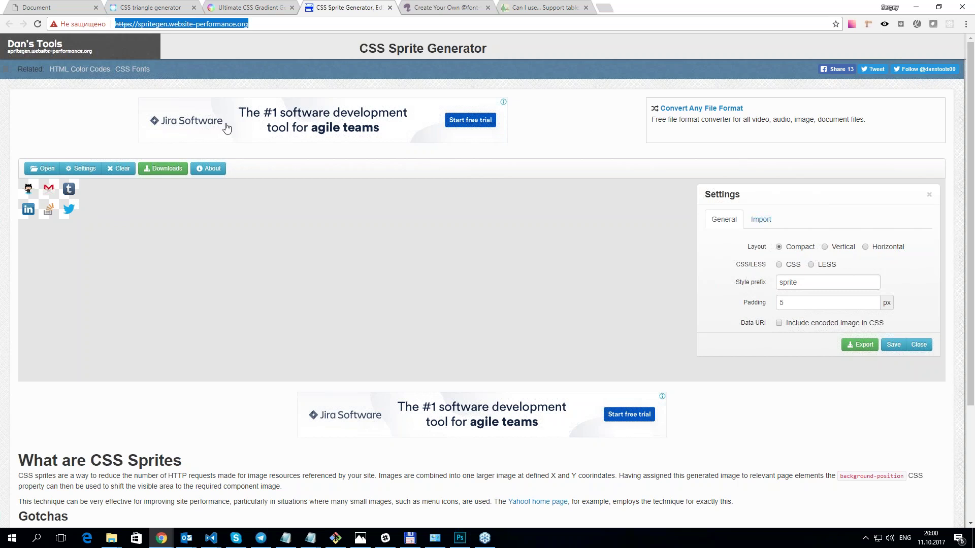
click(259, 23)
key(ctrl+a)
click(267, 6)
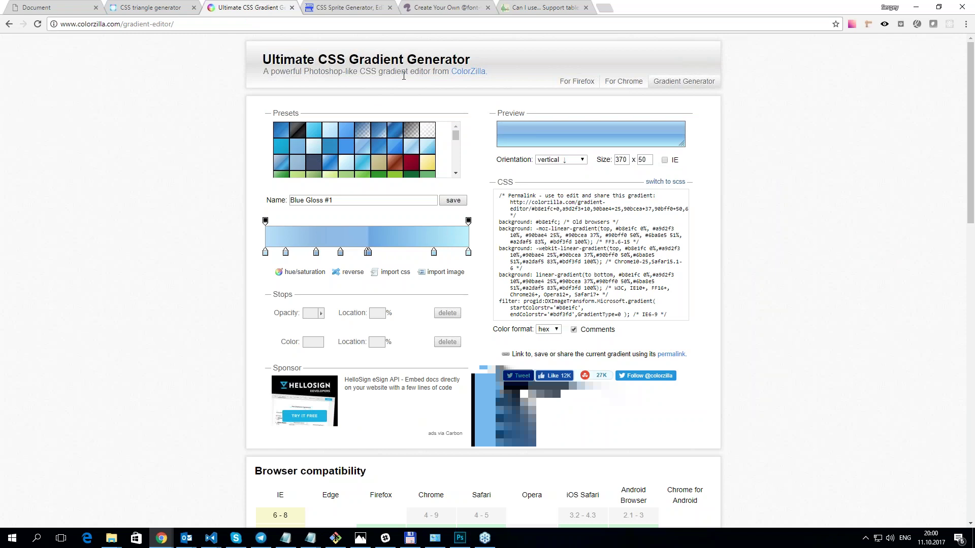
Step: Trim the address to colorzilla.com and load the ColorZilla home page
drag(174, 23, 117, 24)
key(BackSpace)
key(Return)
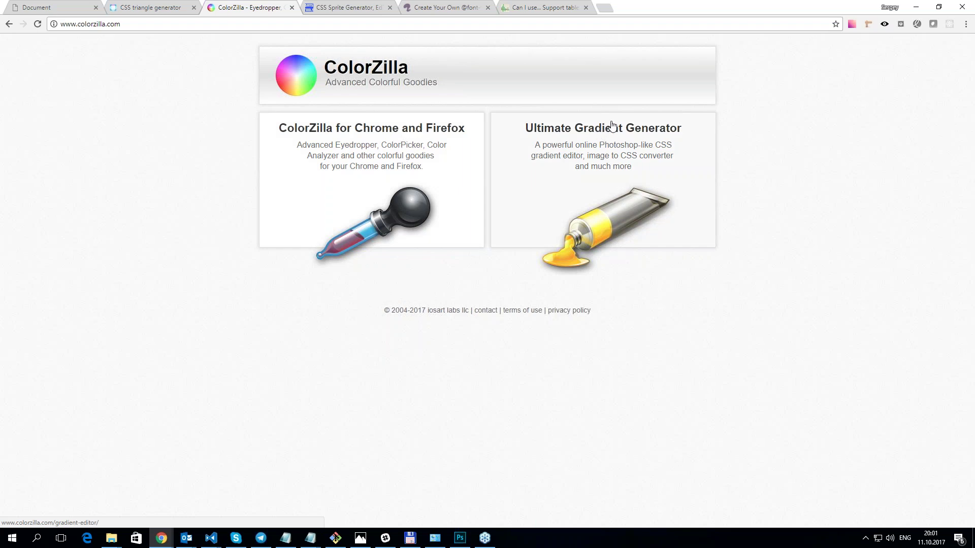
Step: Open the Ultimate Gradient Generator and load the Red Gloss preset
click(666, 129)
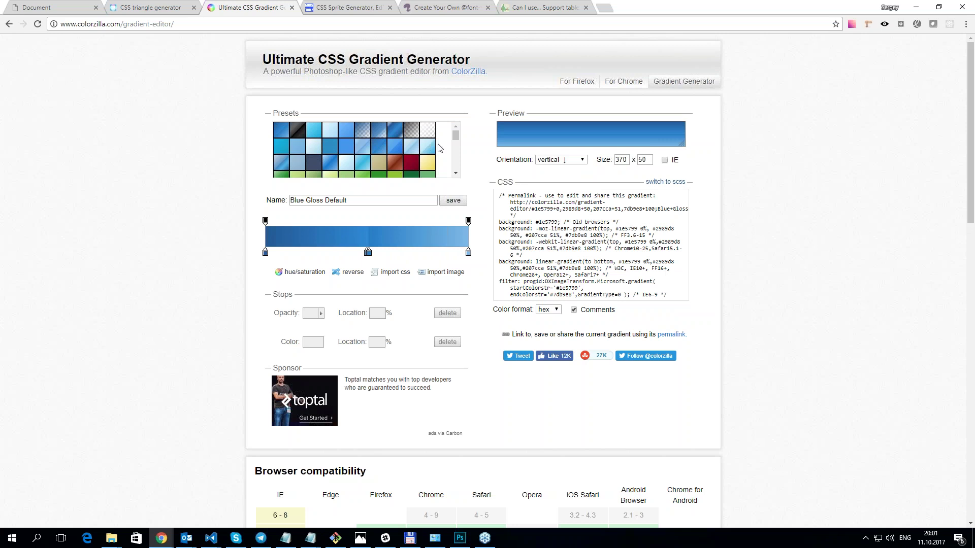
scroll(440, 149, down, 5)
scroll(355, 149, up, 5)
scroll(355, 150, down, 3)
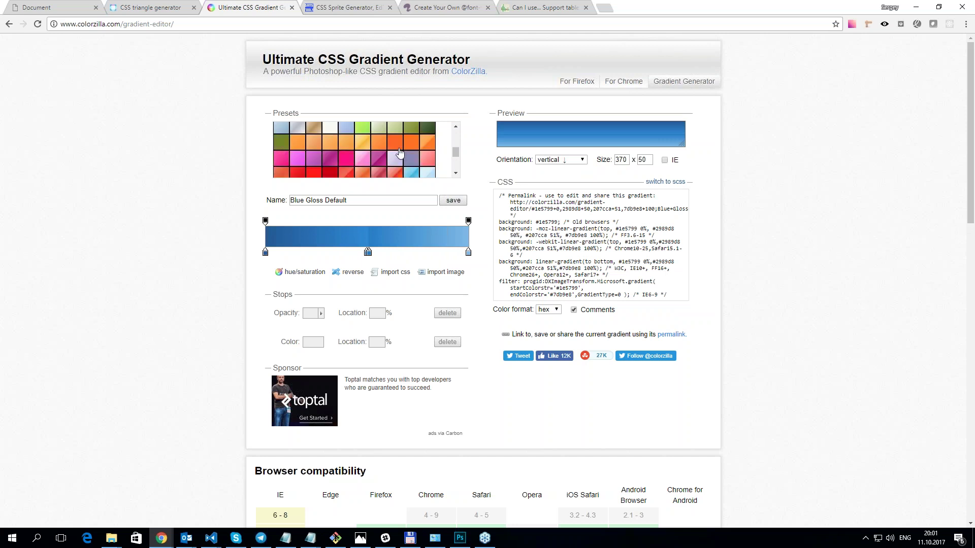
click(392, 174)
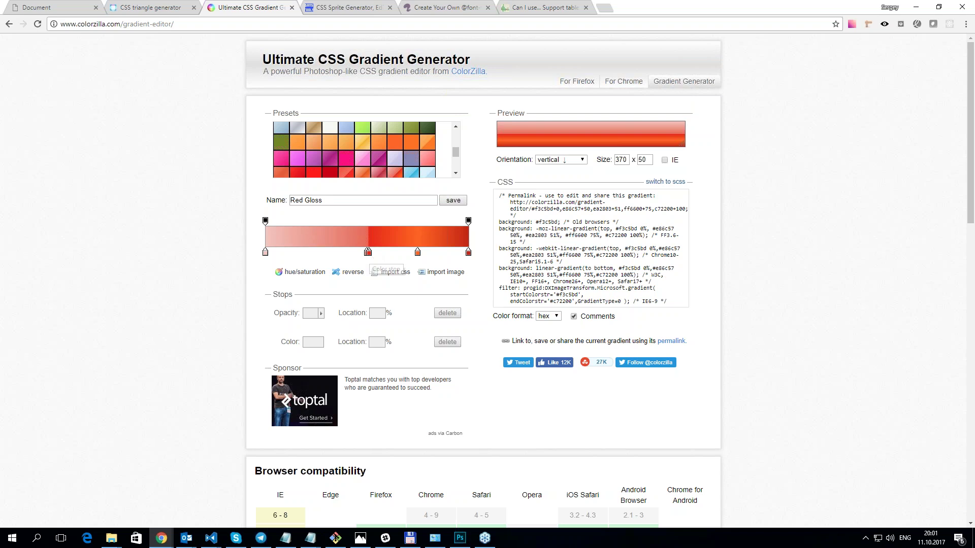
Step: Move a middle colour stop to location 20% and select the generated CSS
mouse_move(371, 252)
mouse_down()
mouse_move(389, 252)
mouse_move(355, 277)
mouse_move(366, 252)
mouse_up()
key(BackSpace)
key(BackSpace)
text(20)
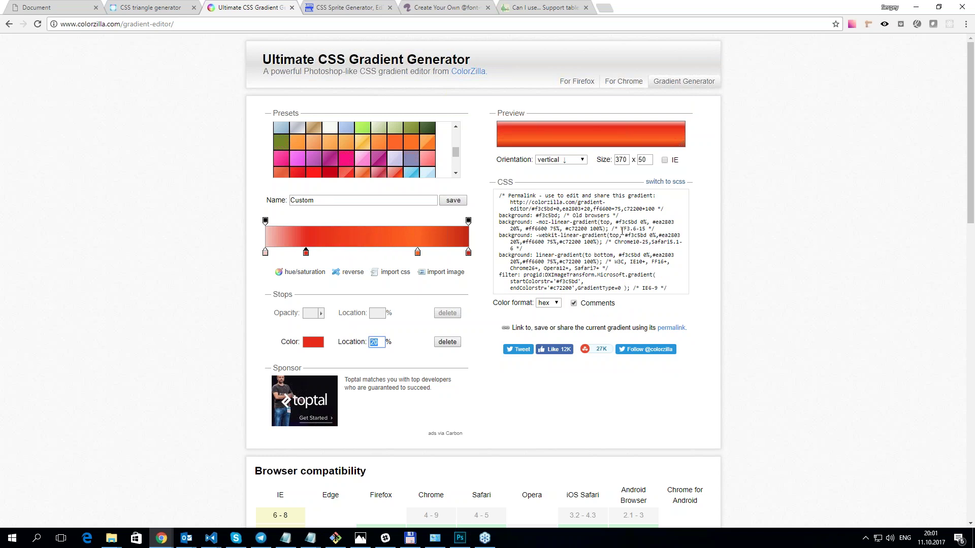
scroll(546, 235, down, 2)
scroll(546, 235, up, 2)
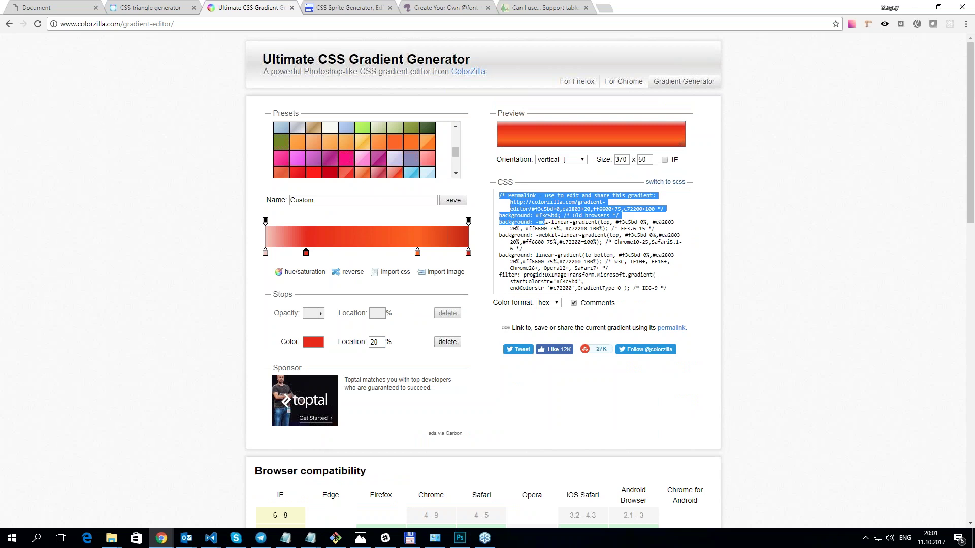
mouse_move(501, 197)
mouse_down()
mouse_move(675, 288)
mouse_move(630, 288)
mouse_up()
click(675, 287)
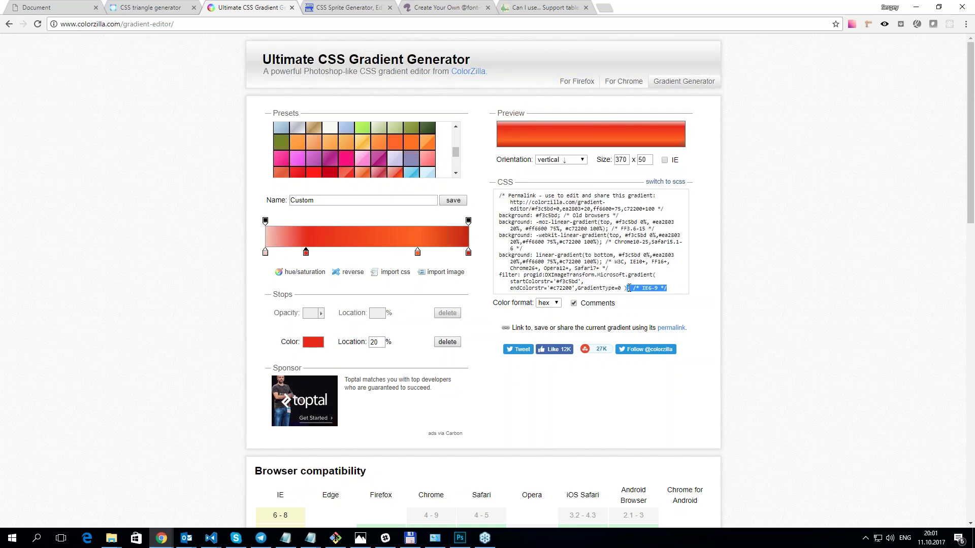
click(673, 292)
drag(673, 292, 500, 192)
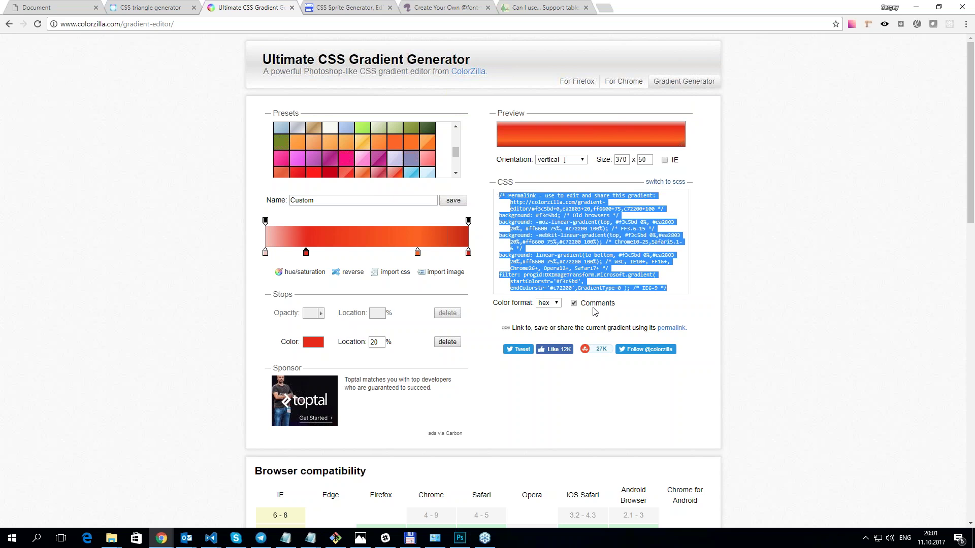
Step: Output the CSS in hsl without comments and make the gradient horizontal
click(551, 303)
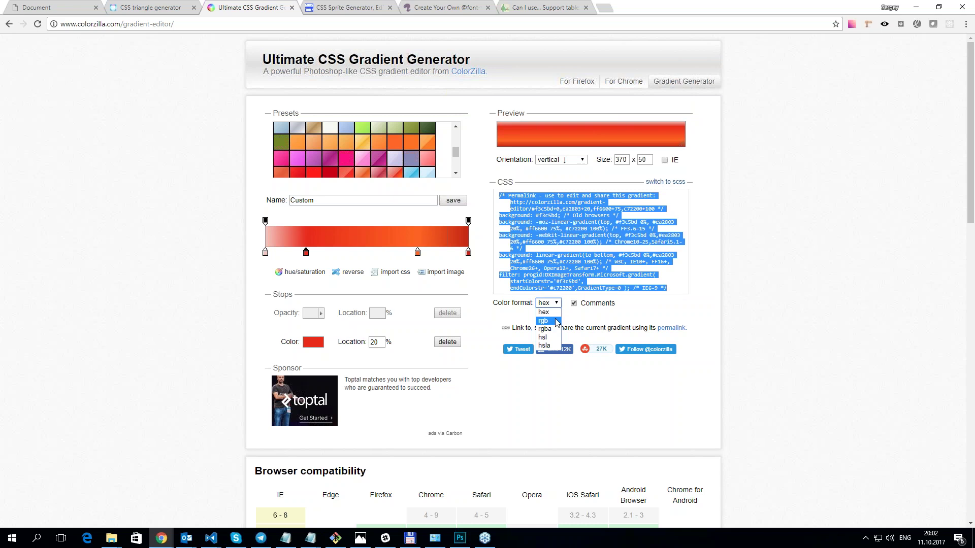
click(557, 325)
click(557, 317)
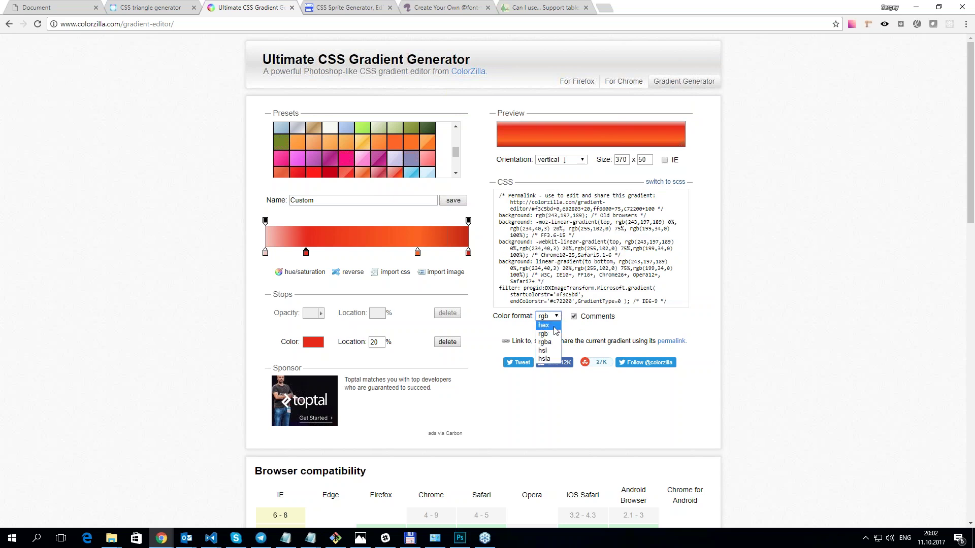
click(555, 326)
click(551, 303)
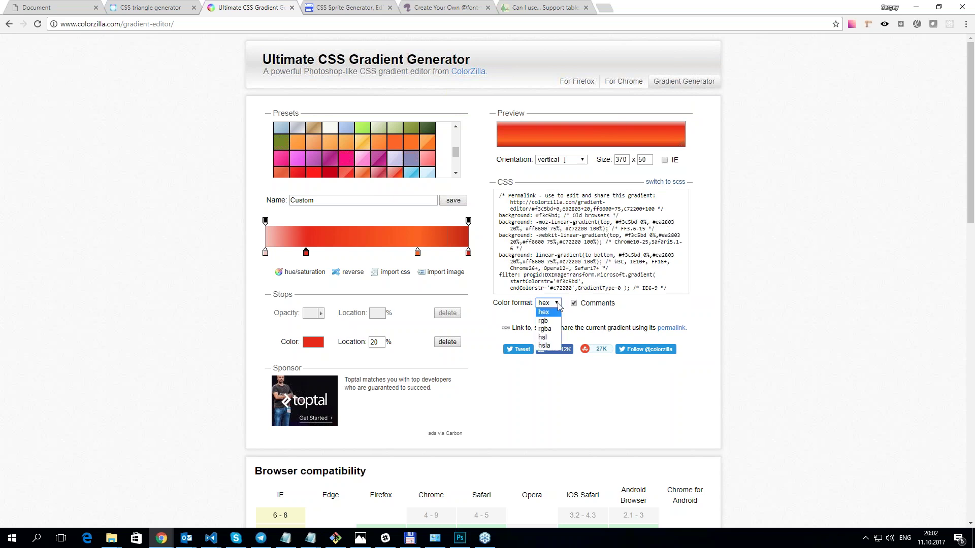
click(557, 339)
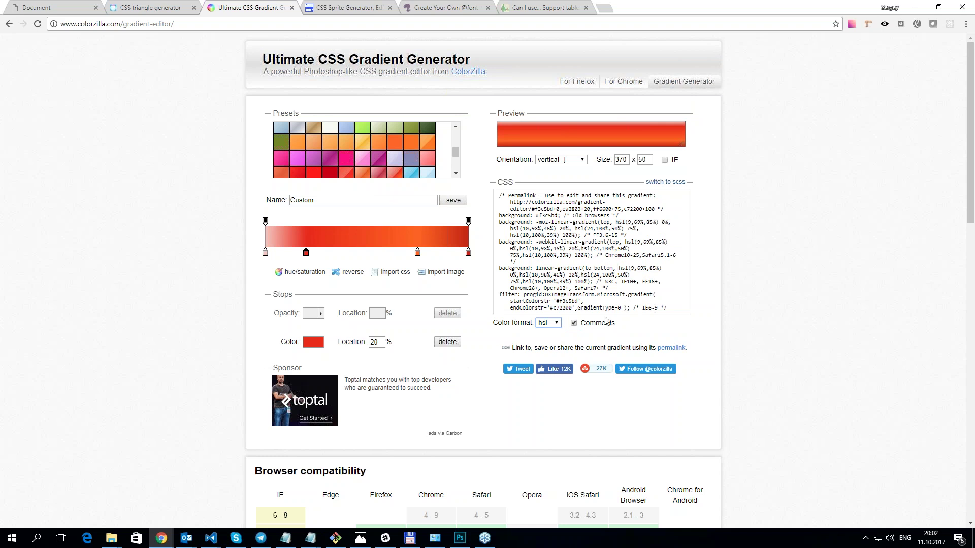
click(575, 324)
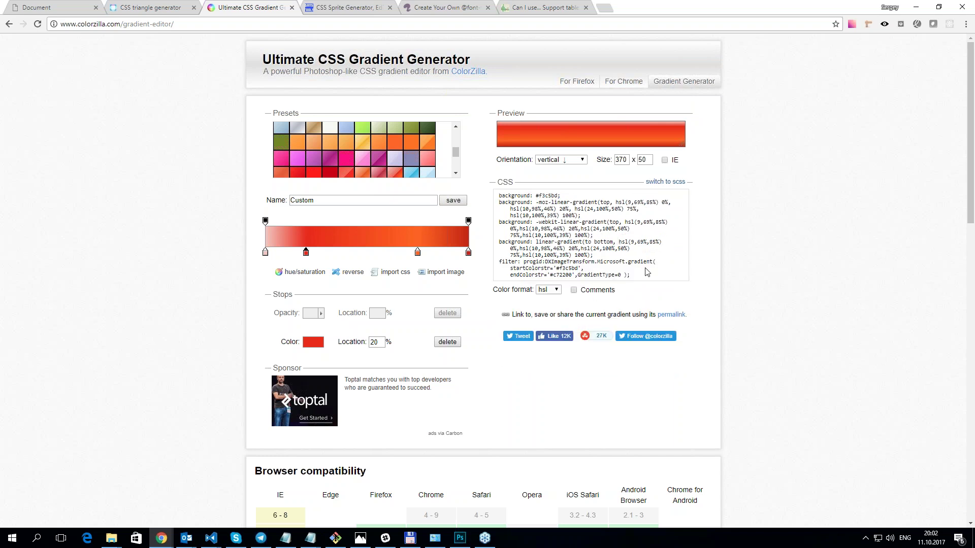
drag(648, 272, 527, 202)
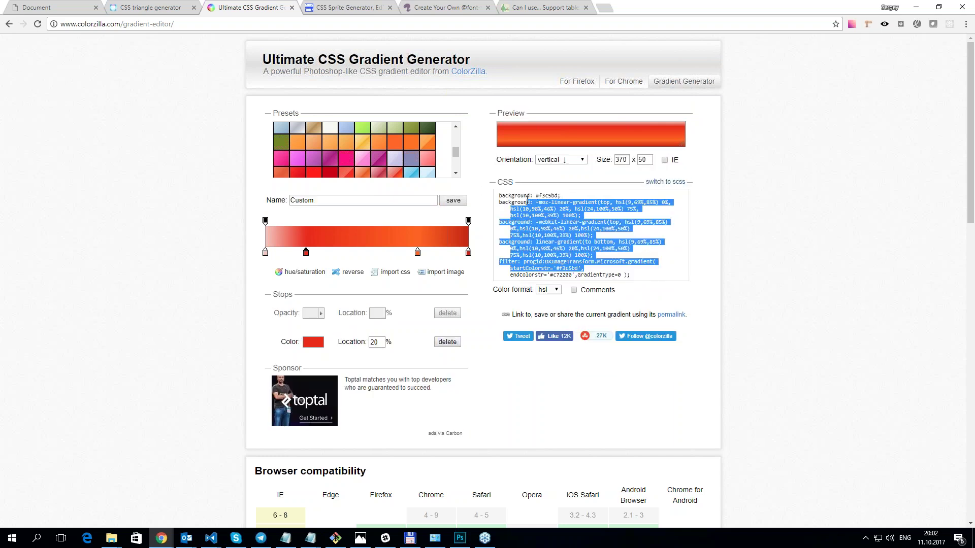
click(569, 159)
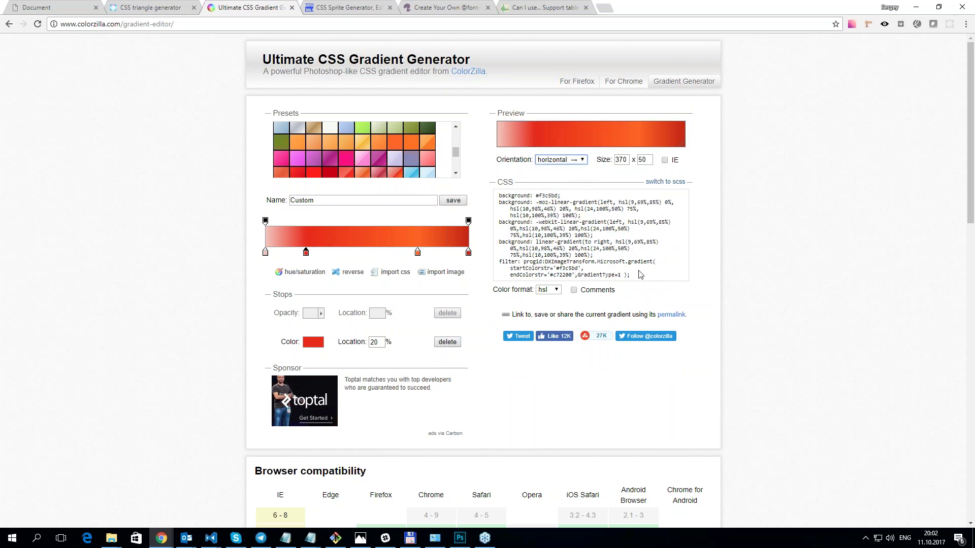
scroll(641, 274, down, 3)
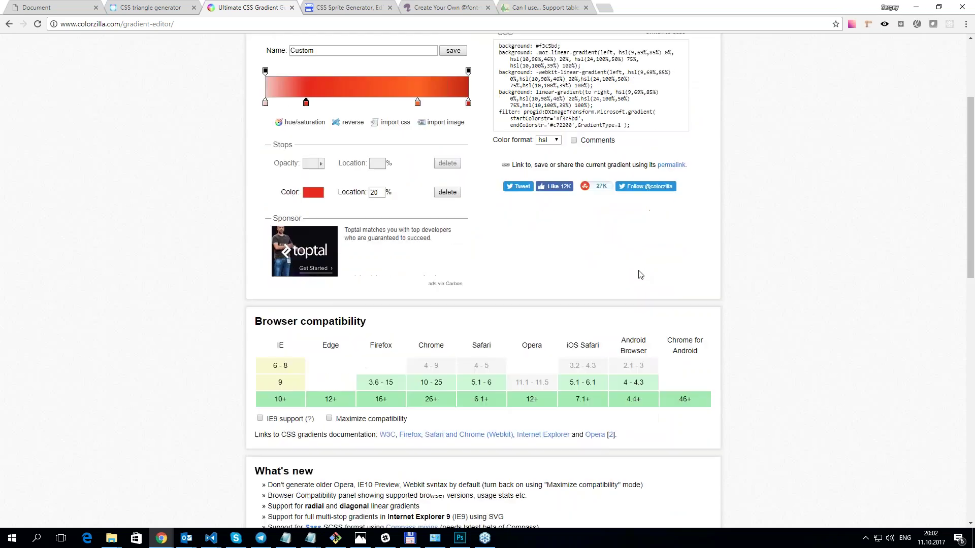
scroll(638, 272, up, 3)
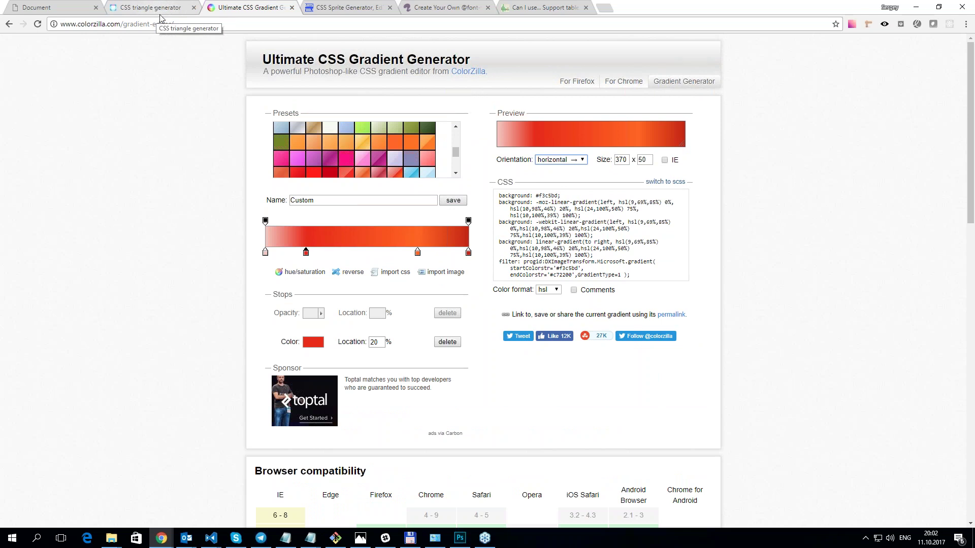
Step: Make a left-pointing triangle 50 px wide and 100 px tall
click(154, 8)
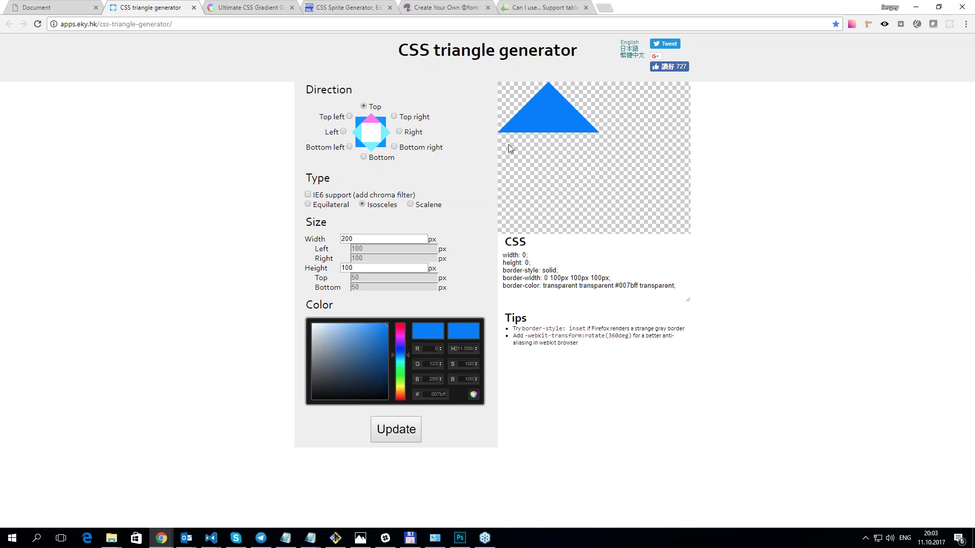
click(385, 132)
click(376, 148)
click(357, 132)
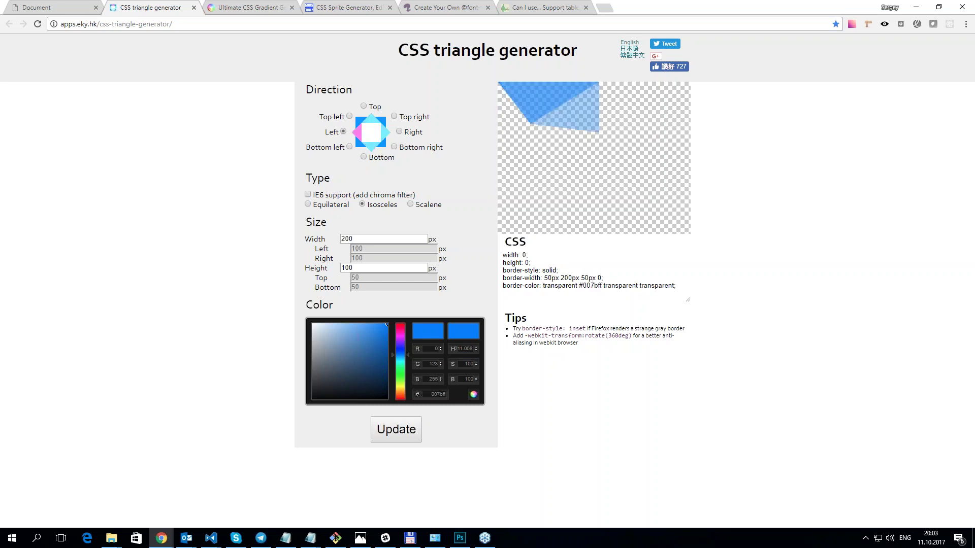
double_click(356, 239)
text(100)
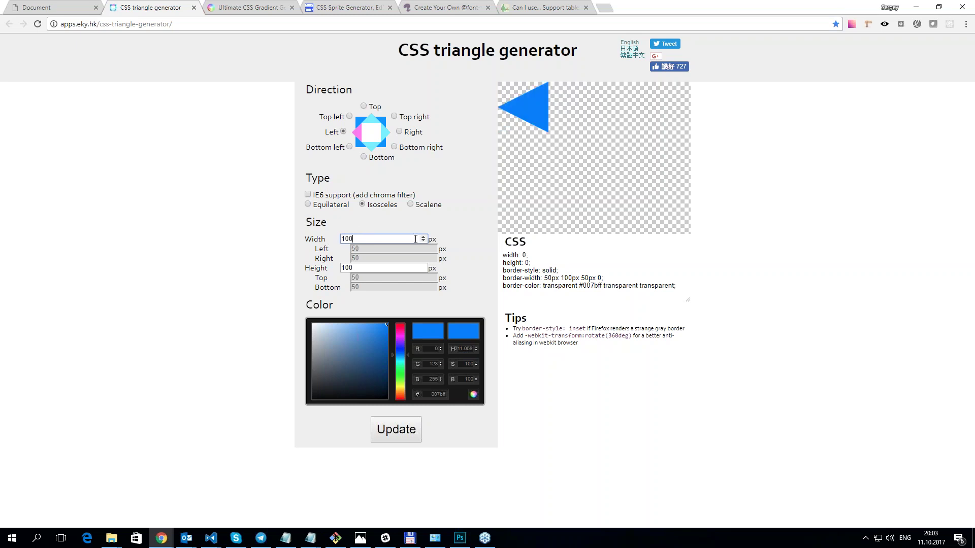
click(424, 241)
double_click(345, 239)
text(50)
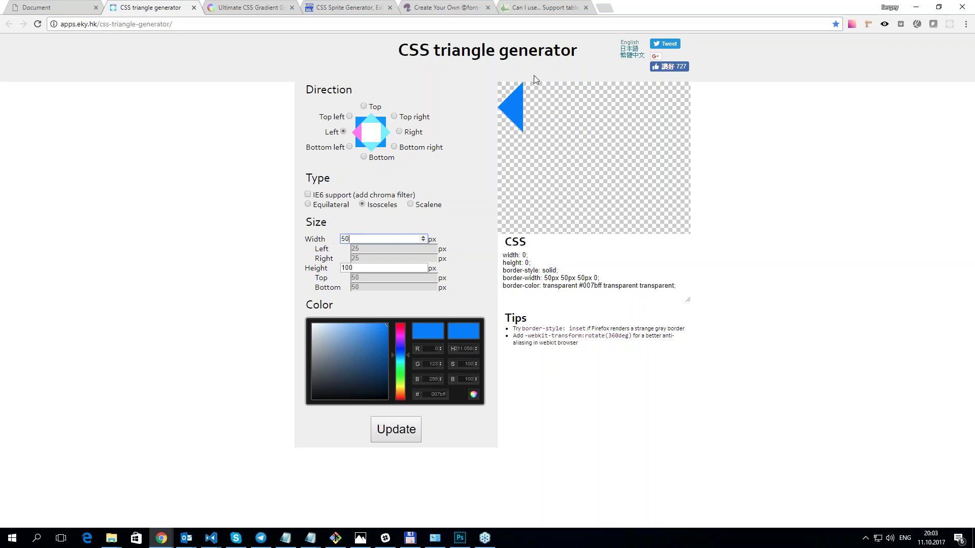
Step: Select the generated triangle CSS, then return to the orange rabbit page
drag(679, 286, 497, 256)
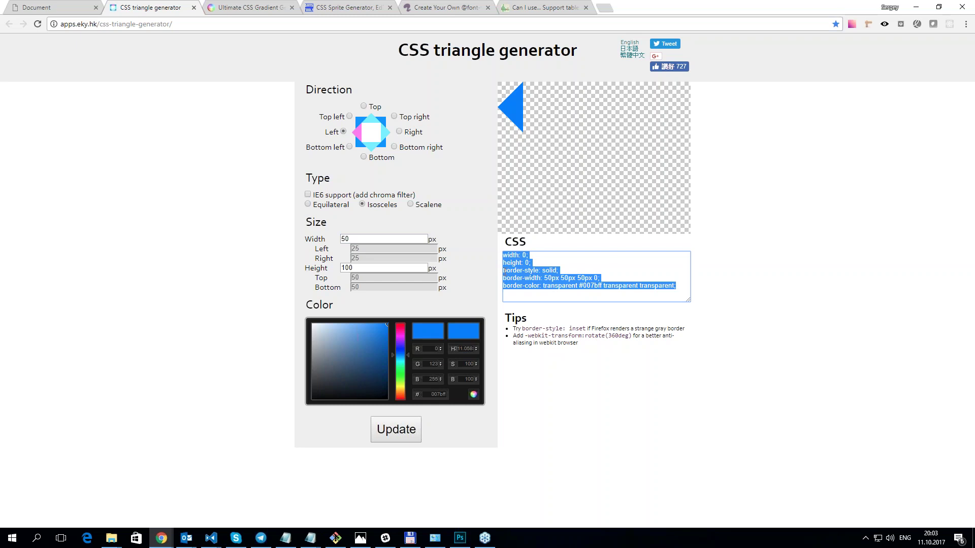
click(682, 285)
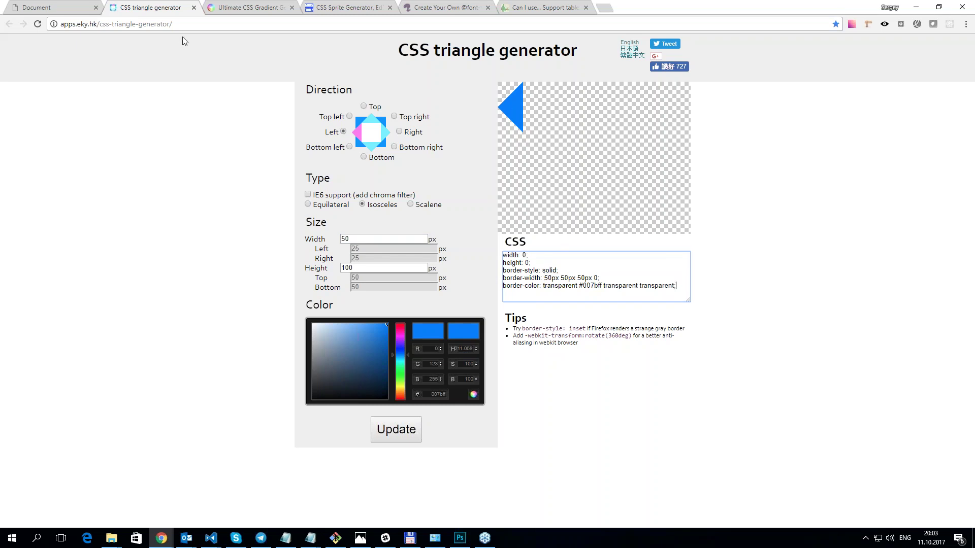
key(ctrl+l)
key(End)
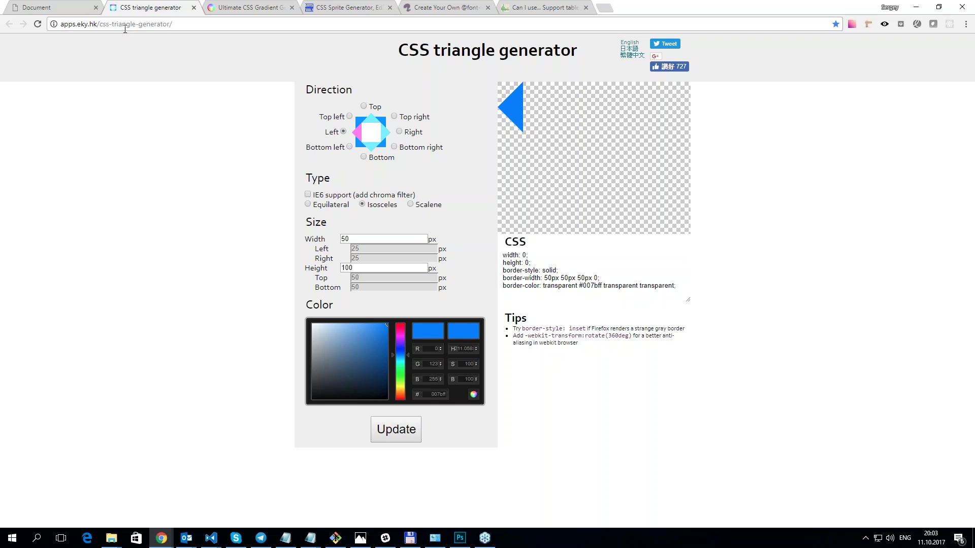
key(ctrl+shift+Tab)
scroll(208, 274, up, 6)
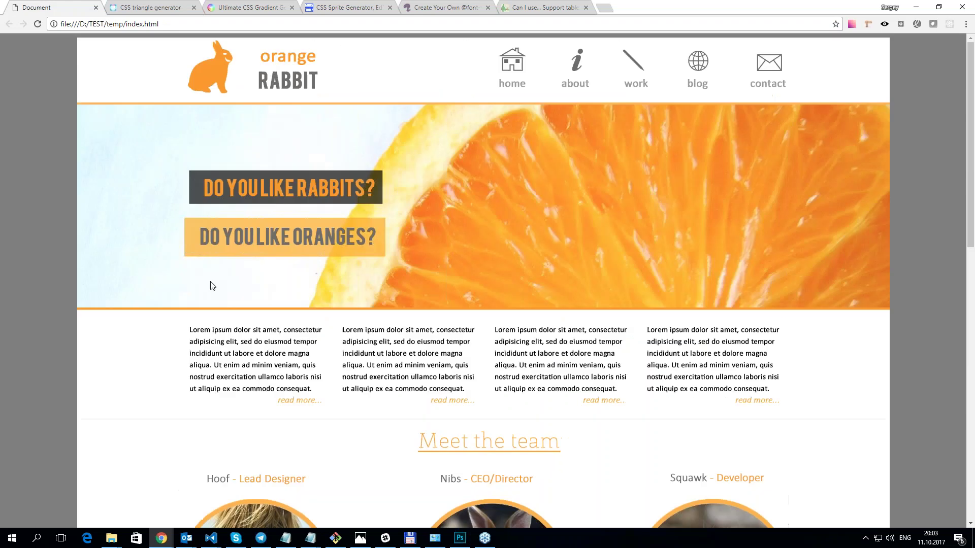
scroll(516, 320, down, 6)
scroll(515, 320, up, 6)
scroll(556, 183, down, 6)
scroll(616, 218, down, 5)
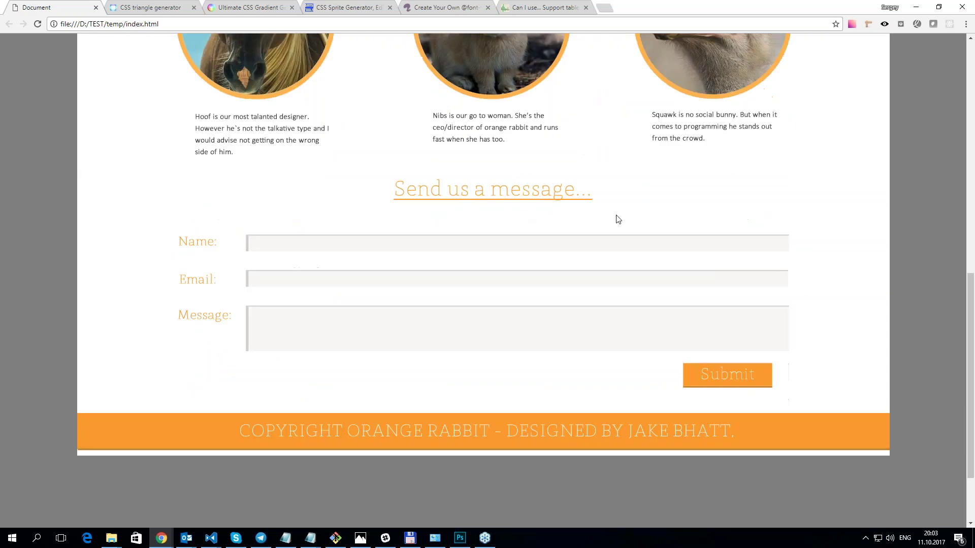
scroll(616, 219, up, 6)
scroll(622, 232, up, 5)
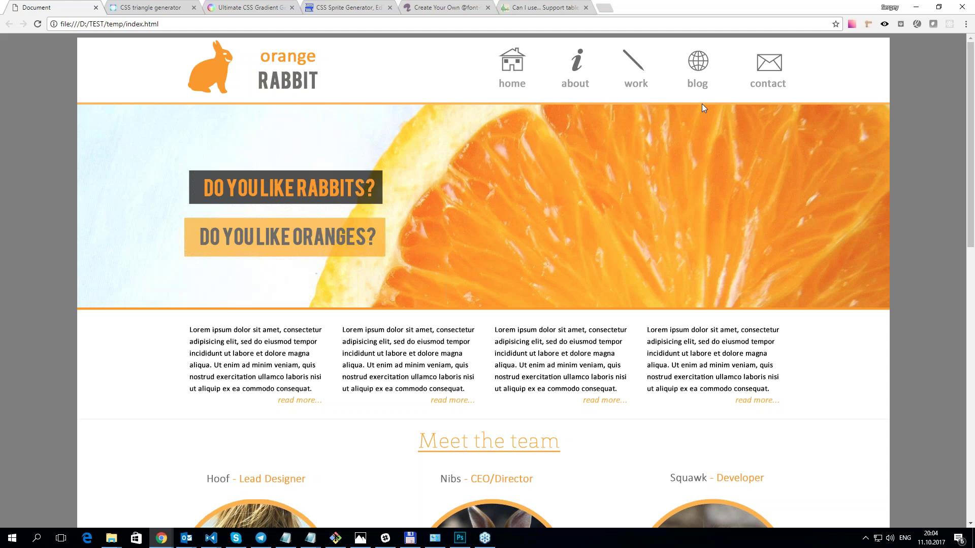
click(869, 24)
click(869, 25)
click(552, 7)
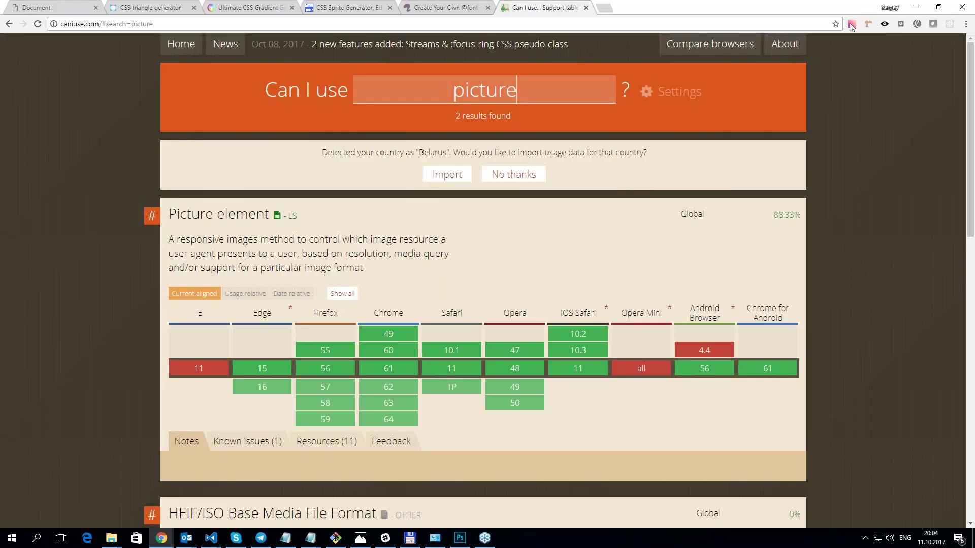
click(869, 24)
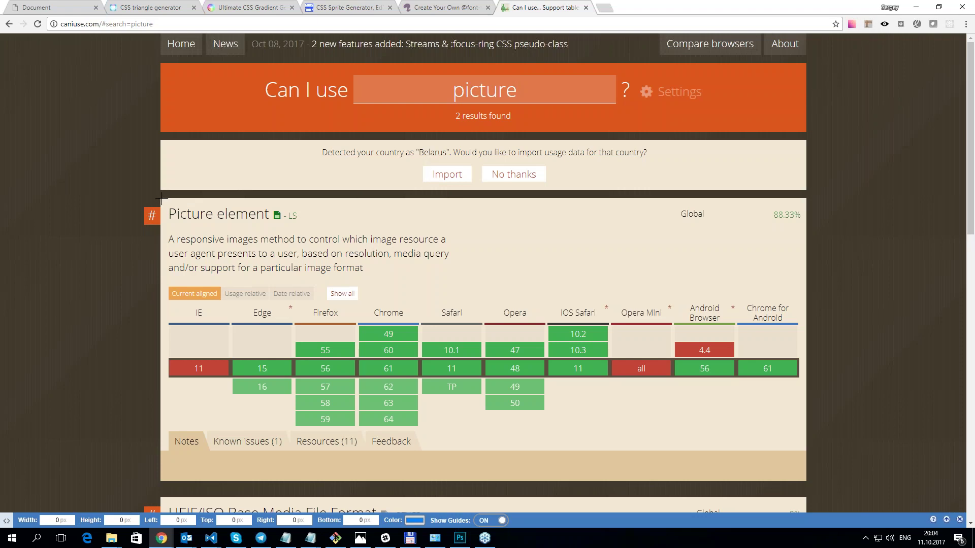
drag(162, 198, 646, 415)
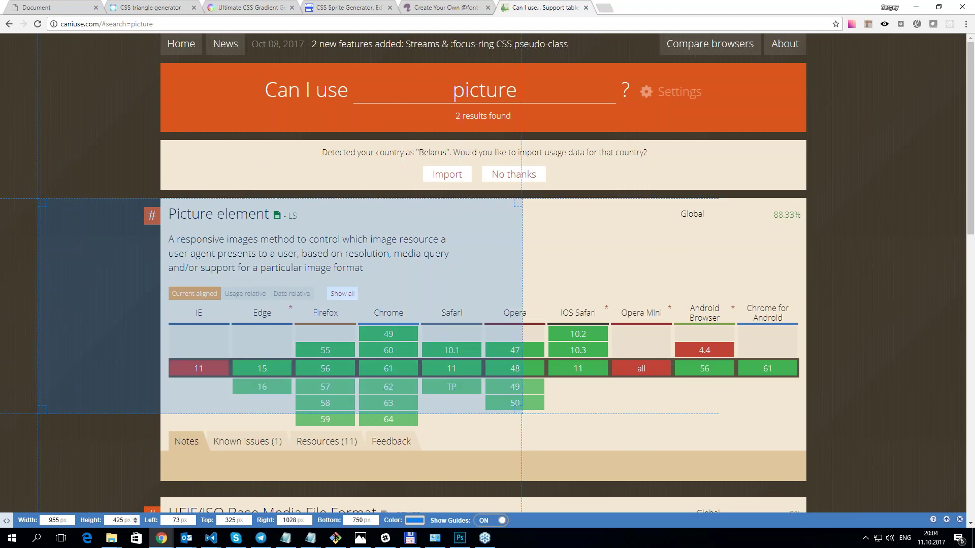
click(561, 226)
drag(437, 224, 467, 308)
drag(598, 308, 654, 321)
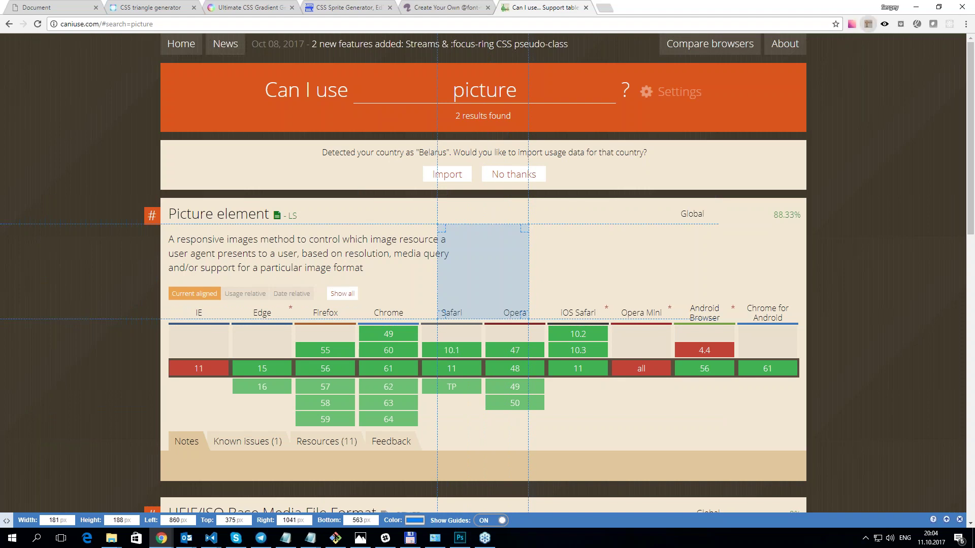
click(868, 24)
click(36, 7)
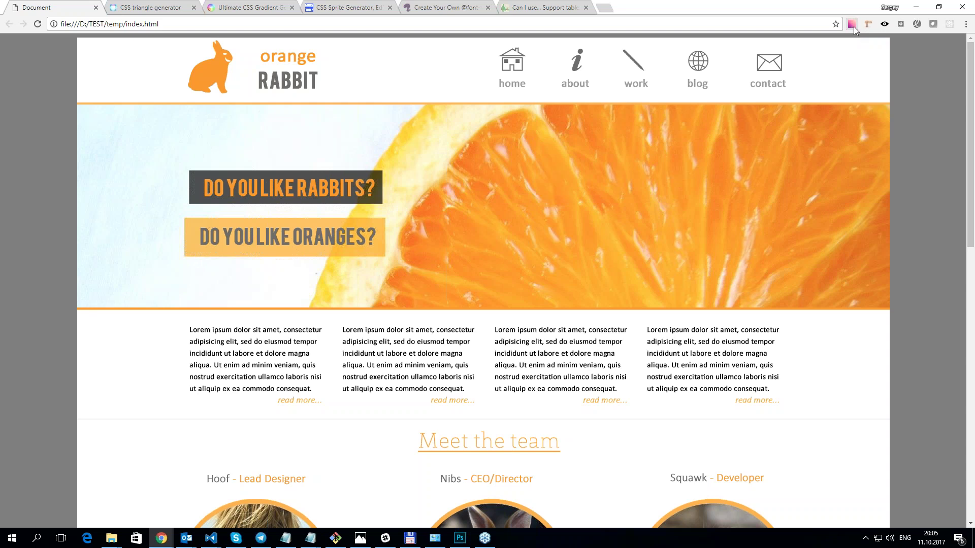
Step: Replace PerfectPixel's old layer with the orange-rabbit image from the Desktop
click(852, 23)
click(855, 28)
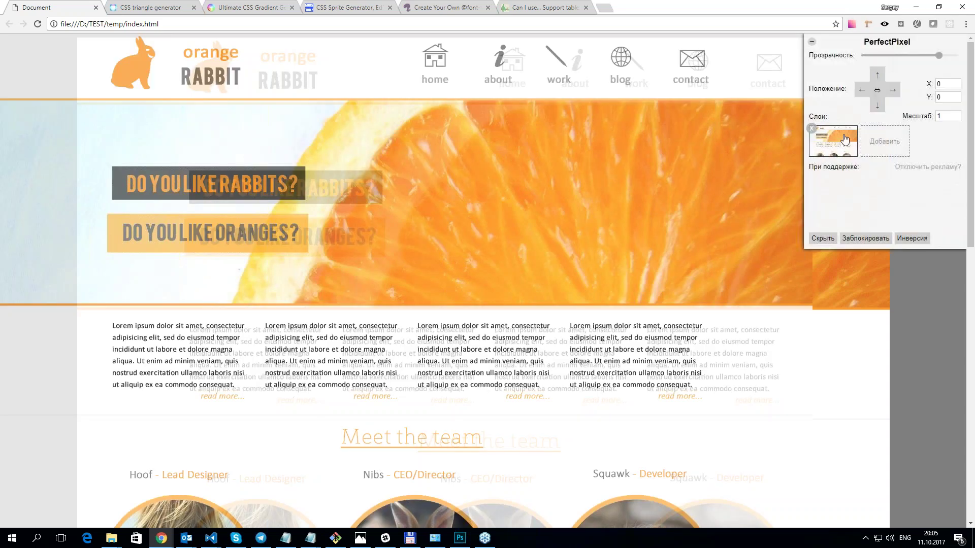
click(813, 130)
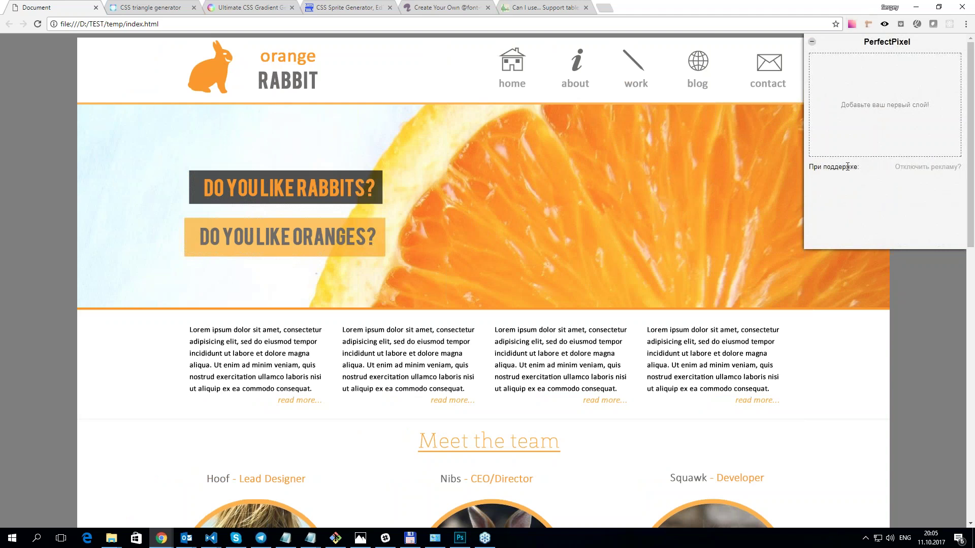
click(869, 99)
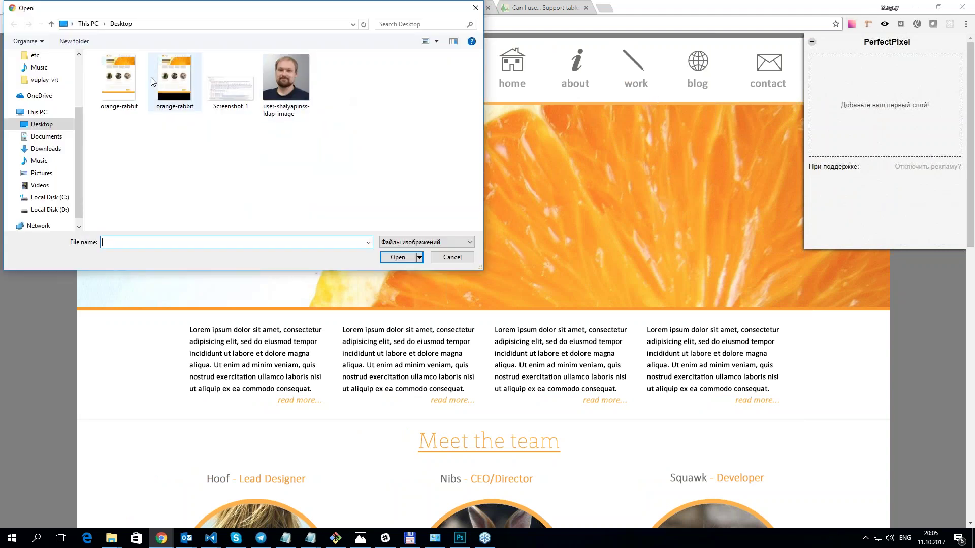
click(174, 80)
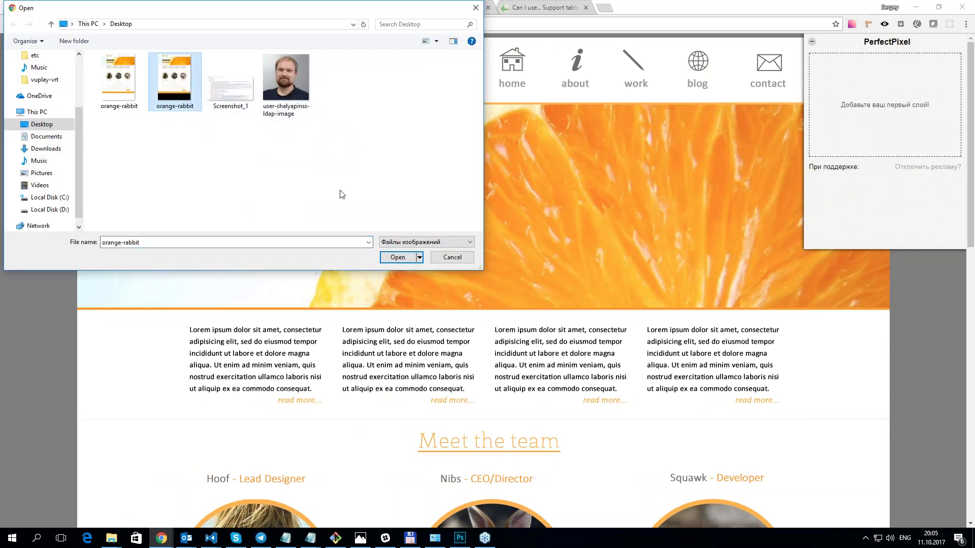
click(398, 257)
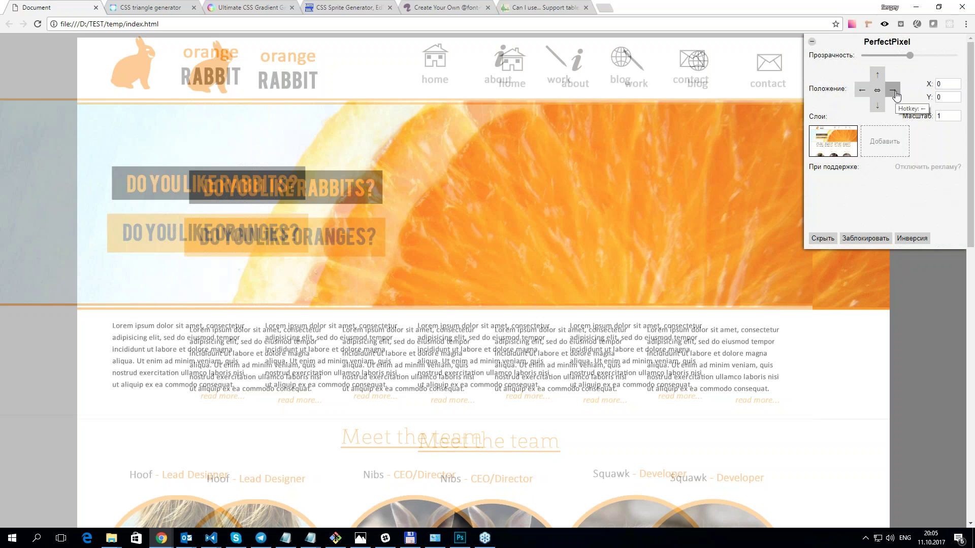
Step: Shift the mockup overlay right to X 152
click(895, 92)
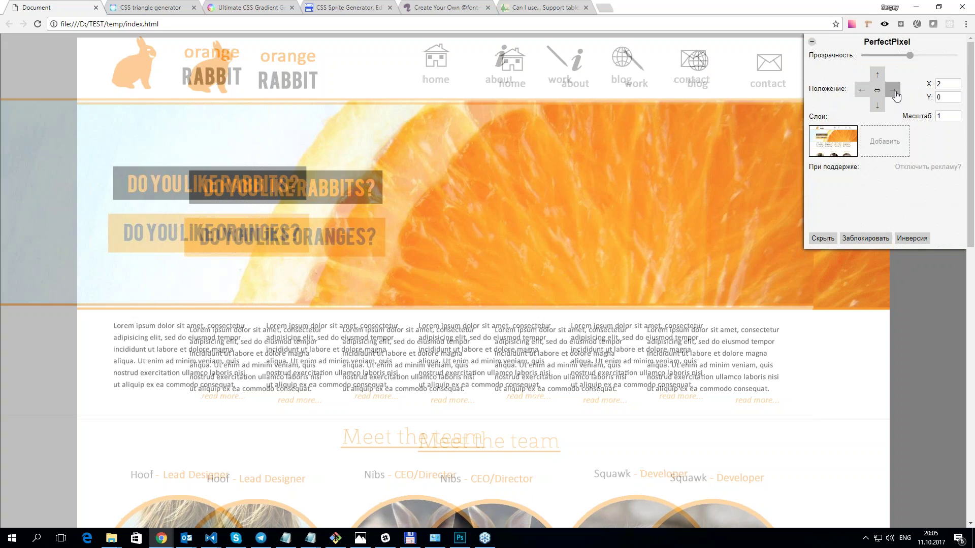
click(895, 93)
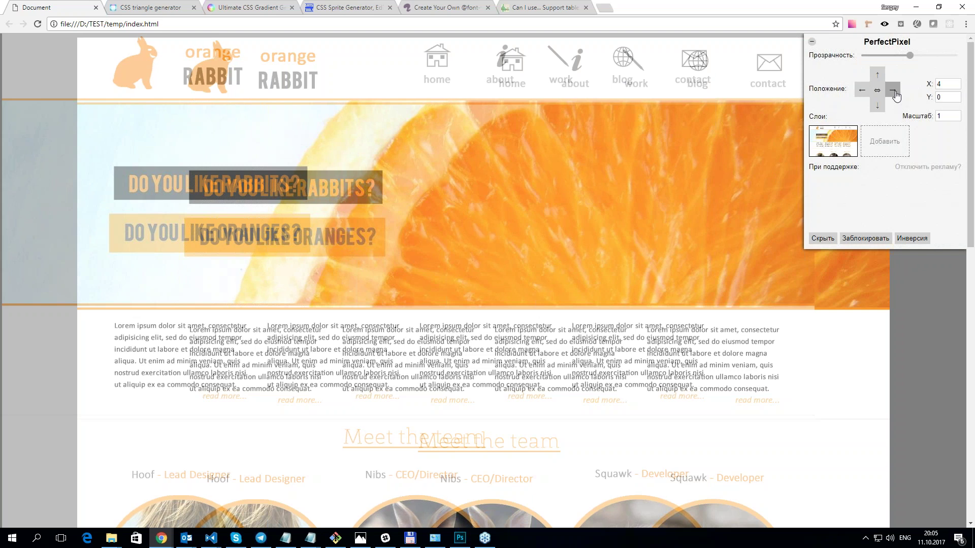
click(895, 93)
click(895, 93)
click(895, 93)
click(895, 93)
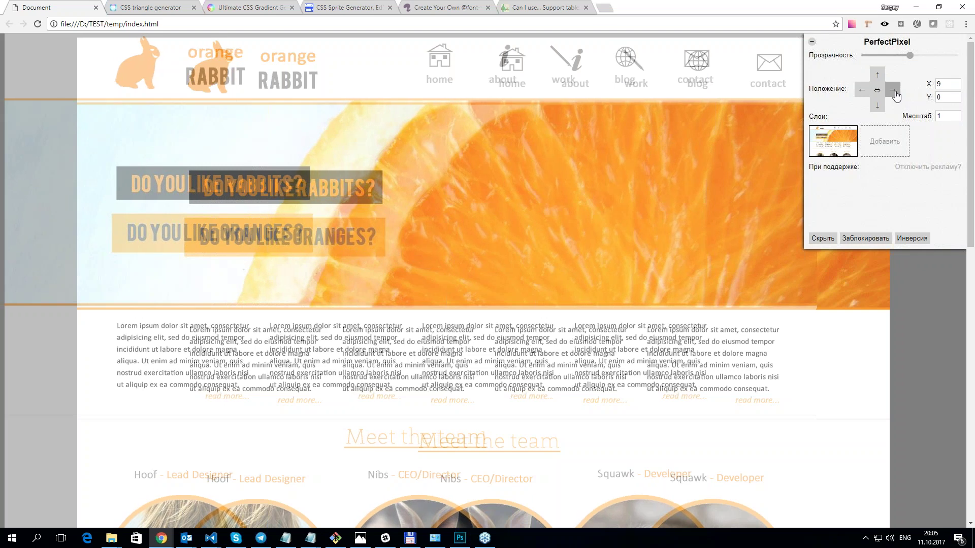
click(895, 93)
click(895, 93)
click(895, 93)
key(Right)
key(Right)
key(Right)
key(Right)
key(Right)
key(Right)
key(Right)
key(Right)
key(Right)
key(Right)
key(Right)
key(Right)
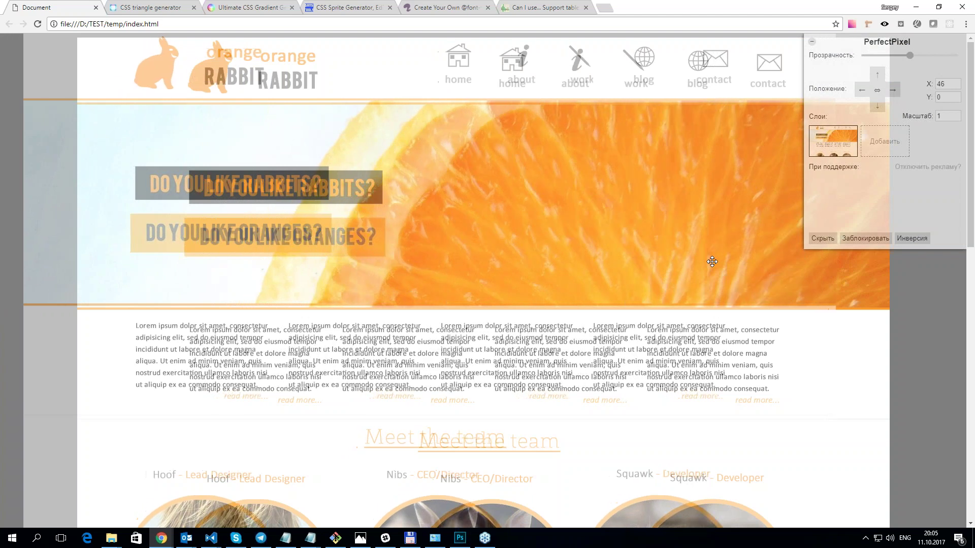
key(Right)
key(Right)
key(Right)
key(Right)
key(Right)
key(Right)
key(Right)
key(Right)
key(Right)
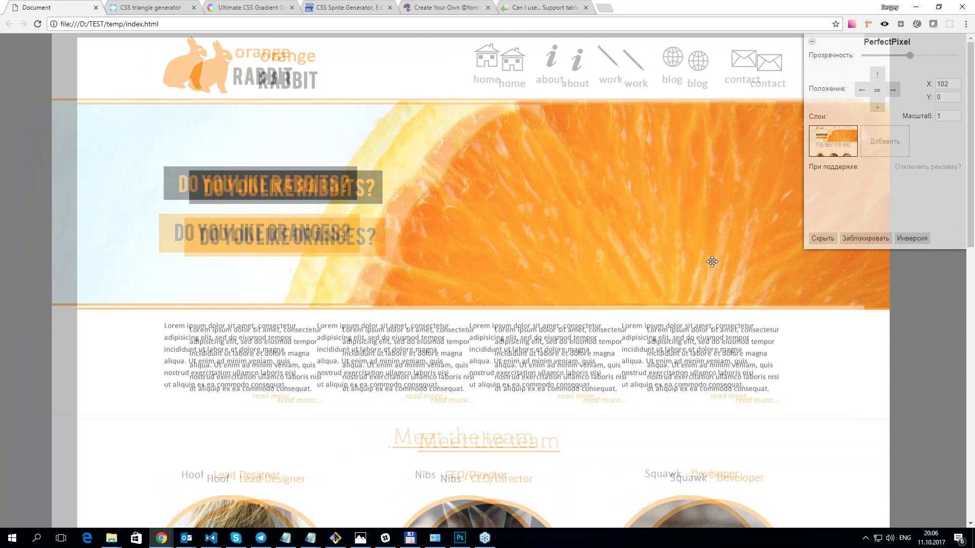
key(Right)
key(Right)
key(Right)
key(Right)
key(Right)
key(Right)
key(Right)
key(Right)
key(Right)
Step: Nudge the overlay vertically to Y 7 so it lines up with the page
key(Down)
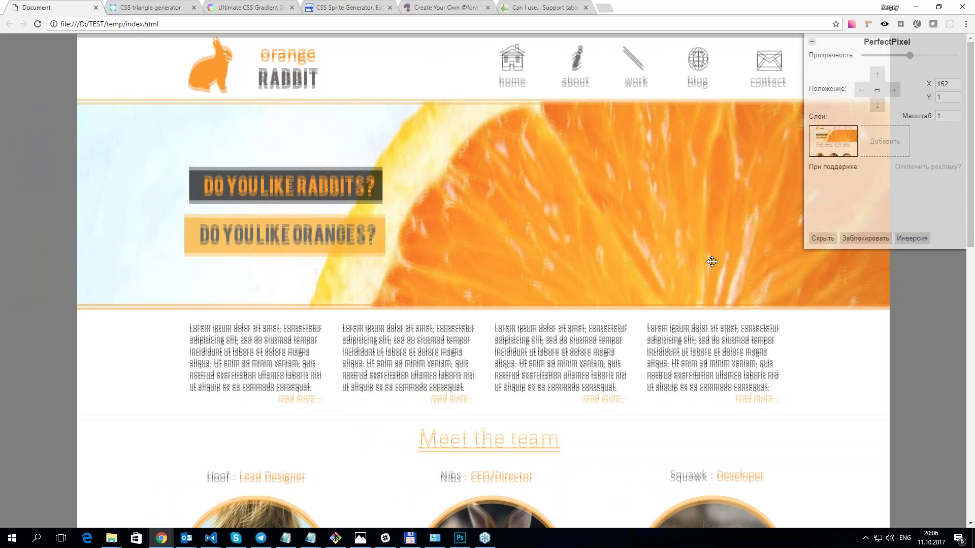
key(Down)
key(Down)
key(Down)
key(Down)
key(Down)
key(Down)
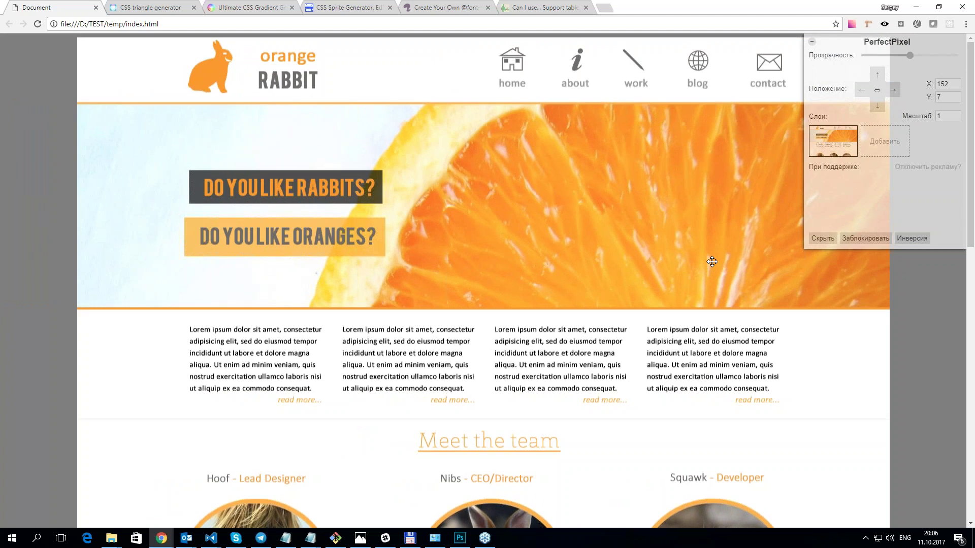
key(Up)
key(Up)
key(Up)
key(Up)
key(Up)
key(Up)
key(Up)
key(Up)
key(Up)
key(Up)
key(Up)
key(Down)
key(Down)
key(Down)
key(Down)
key(Down)
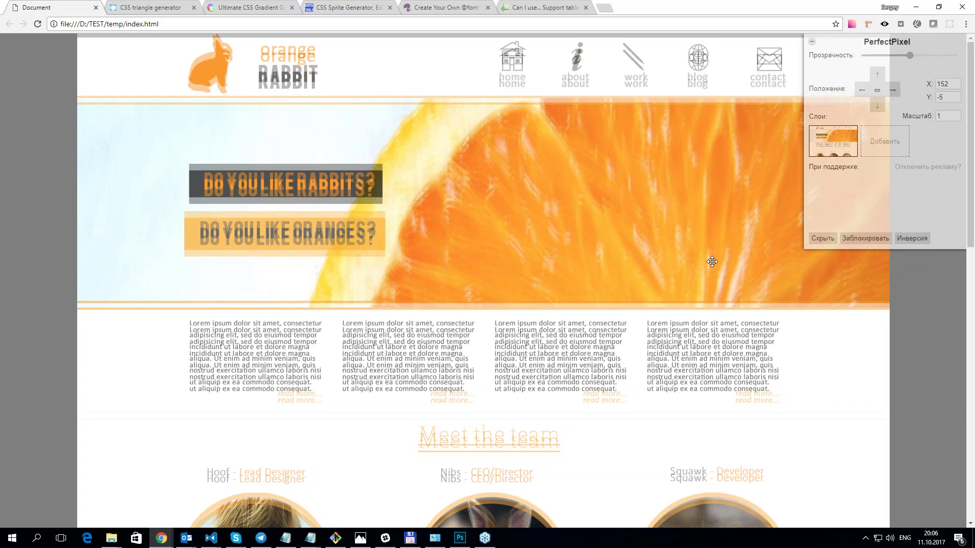
key(Down)
key(Down)
key(Down)
key(Down)
key(Down)
key(Down)
key(Down)
key(Down)
key(Down)
key(Down)
key(Down)
key(Down)
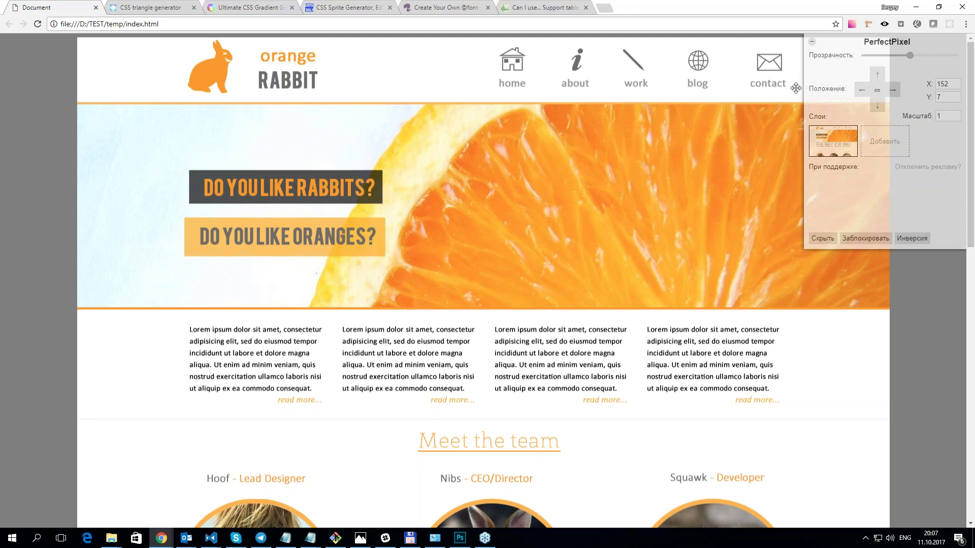
Step: Collapse the PerfectPixel panel with its − button
click(812, 43)
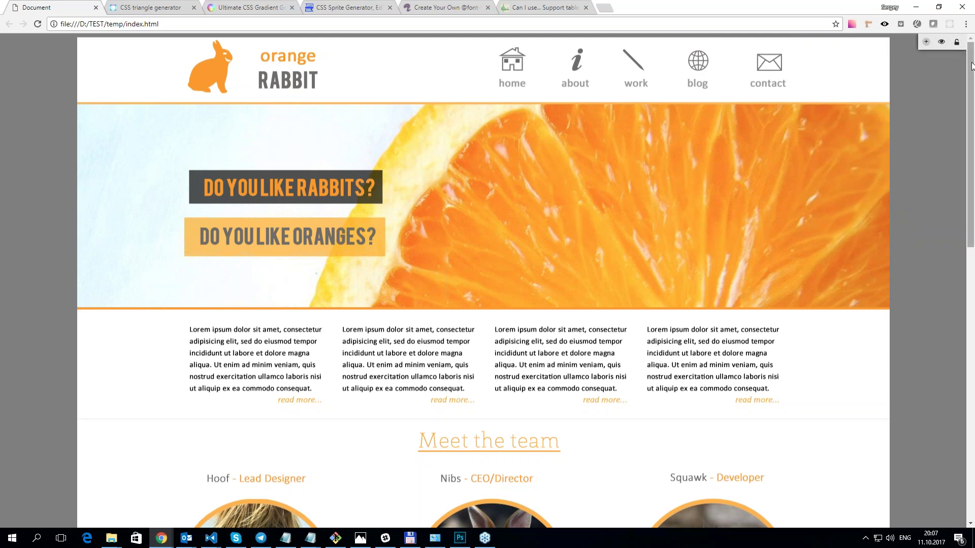
Step: Scroll the orange-rabbit page back up to the Meet the team section
scroll(972, 63, down, 1)
scroll(972, 63, up, 1)
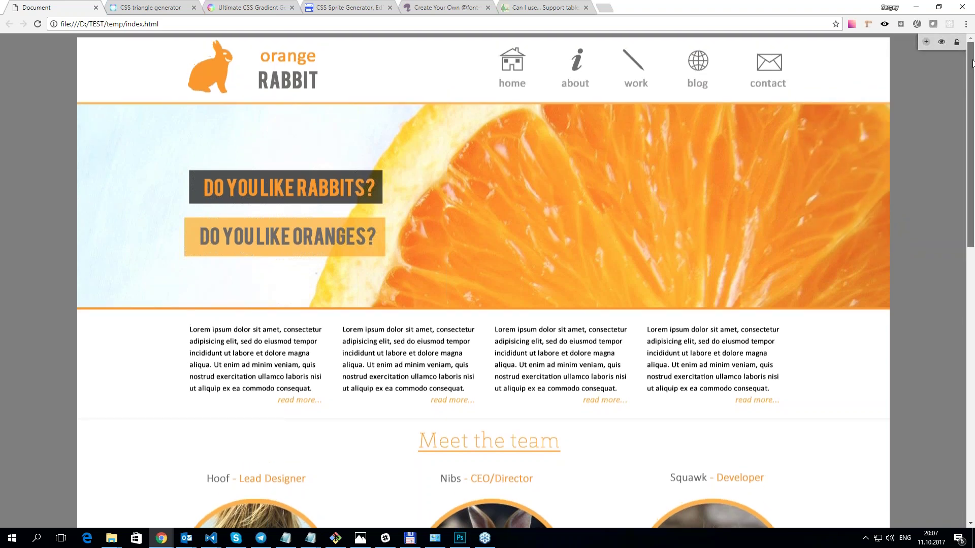
drag(972, 63, 949, 296)
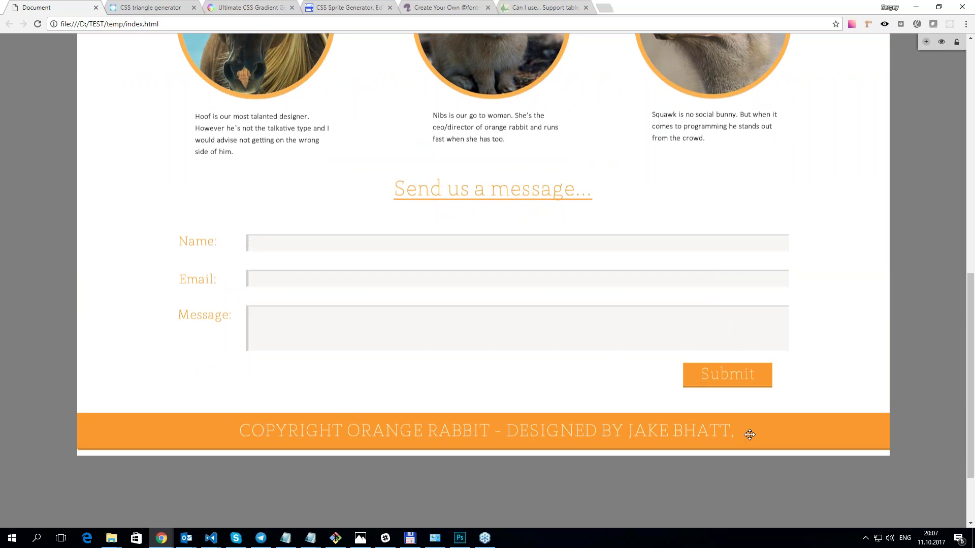
drag(971, 385, 903, 425)
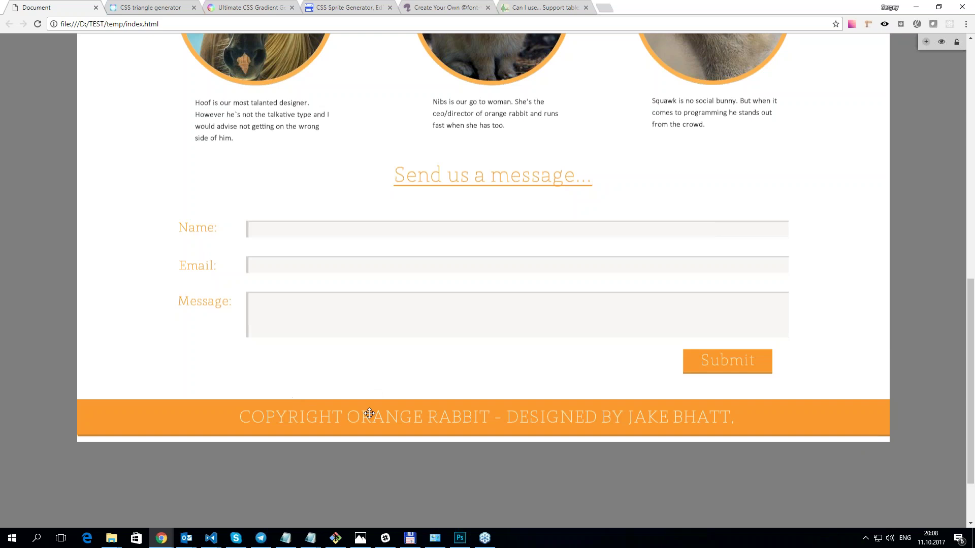
drag(971, 482, 957, 266)
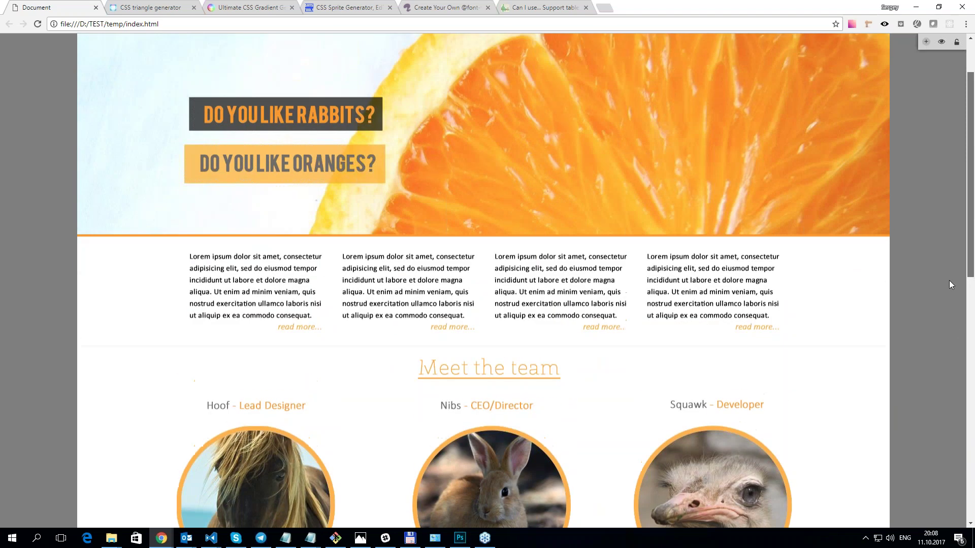
scroll(949, 281, down, 2)
scroll(946, 322, down, 1)
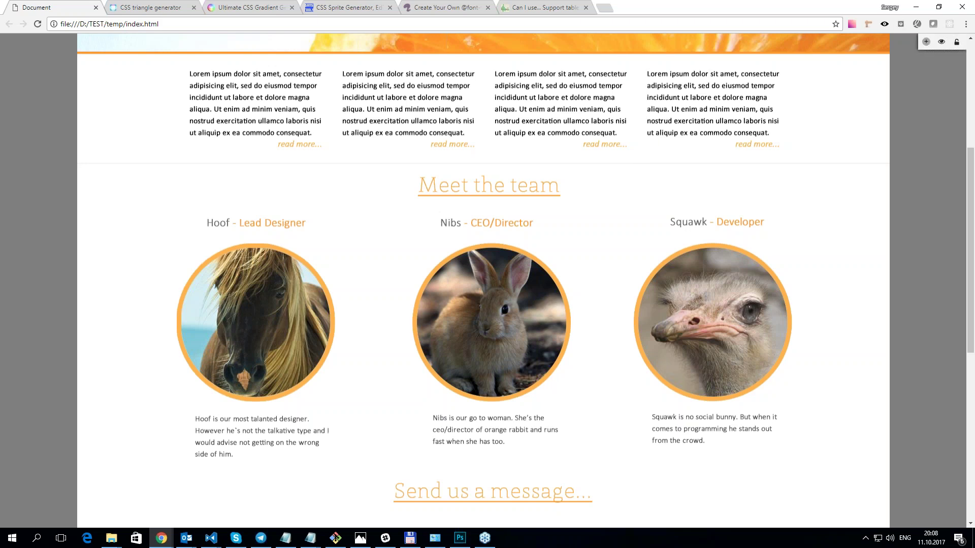
Step: Reopen the PerfectPixel panel to confirm X 152, Y 7, then collapse it
click(926, 41)
click(926, 41)
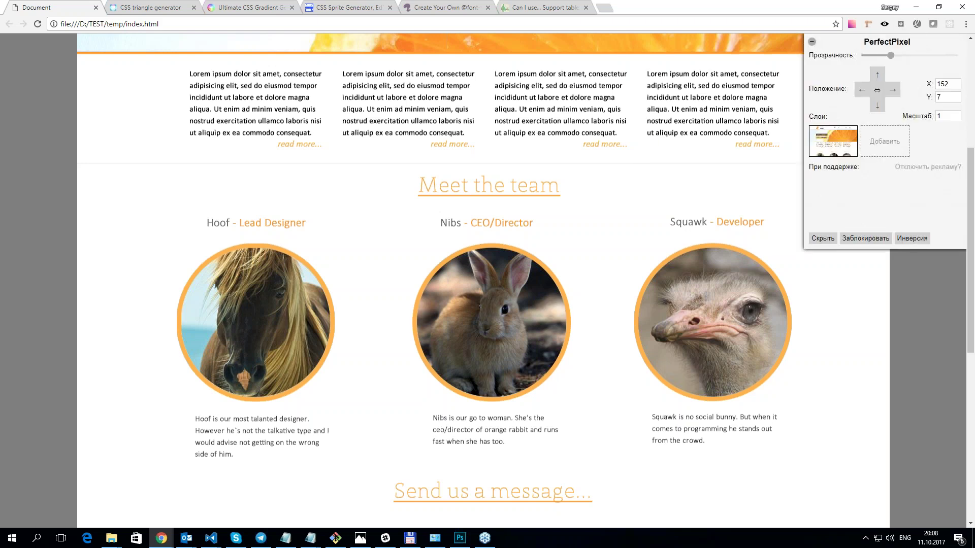
click(815, 43)
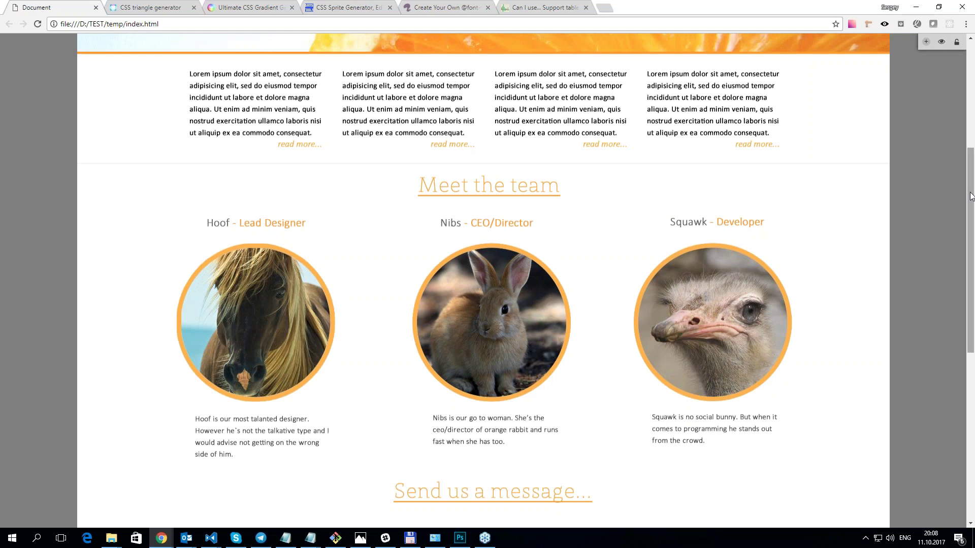
drag(970, 197, 971, 92)
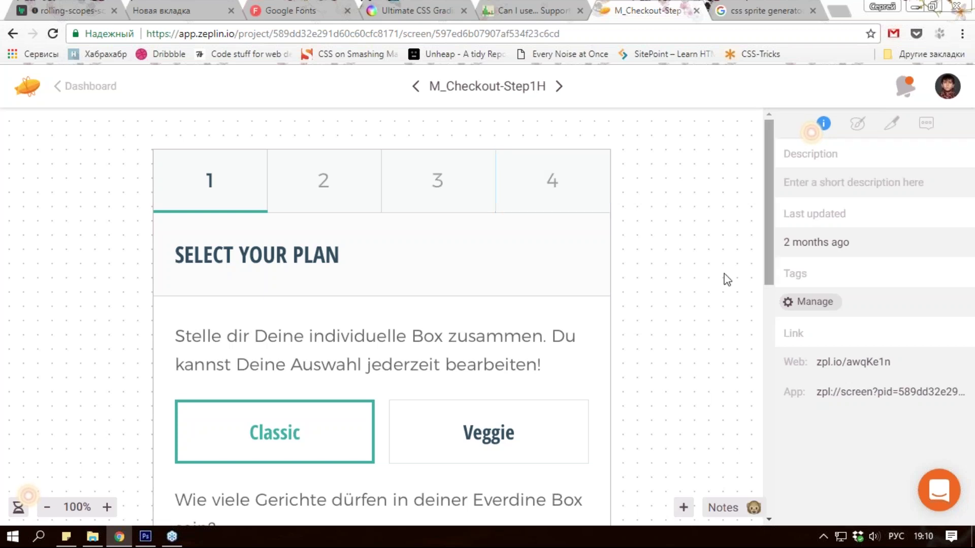
Step: Inspect step tabs 2 and 4, their number labels and the screen's white fill
click(577, 193)
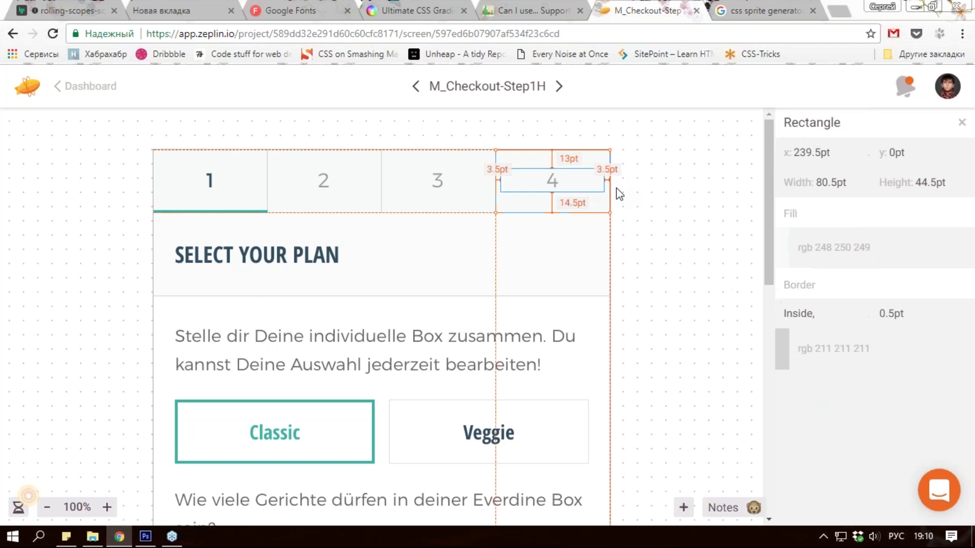
click(404, 167)
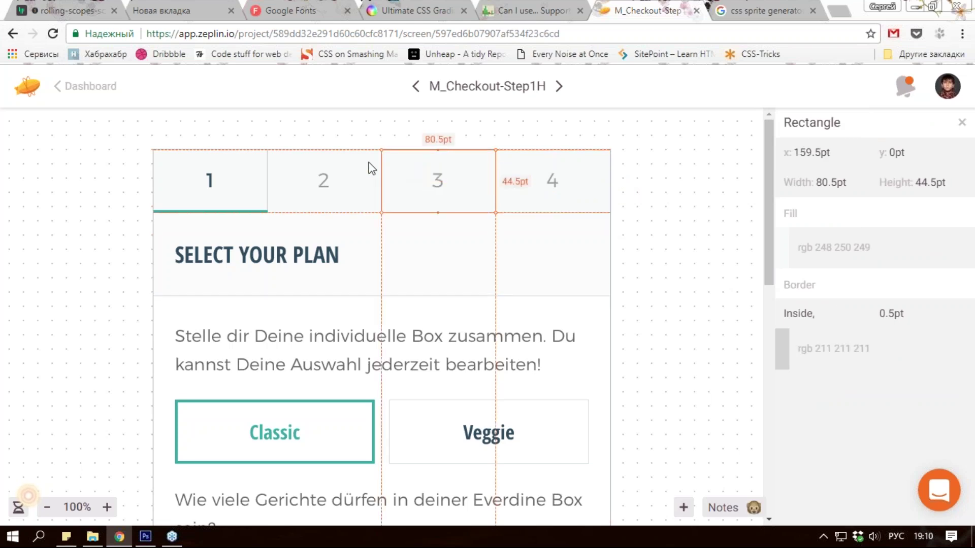
click(339, 189)
click(642, 168)
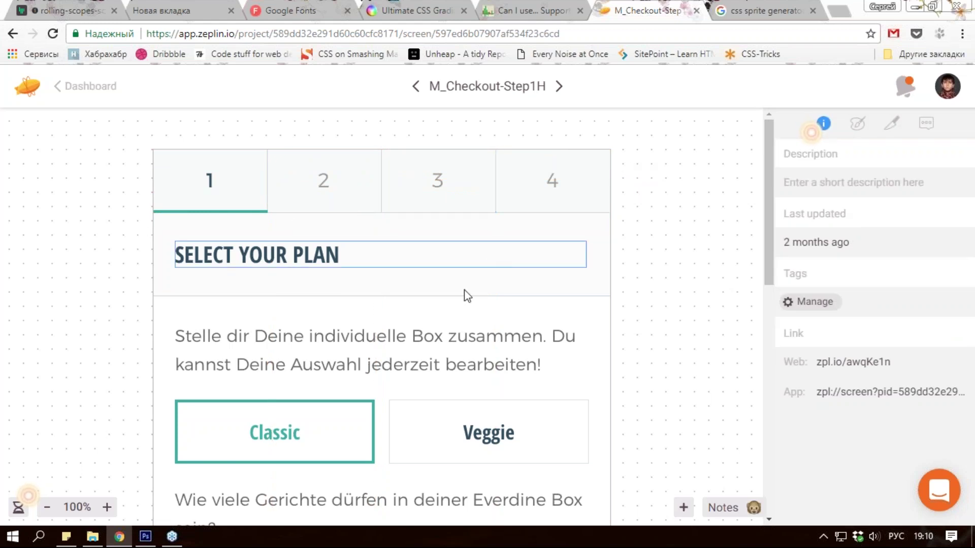
click(599, 166)
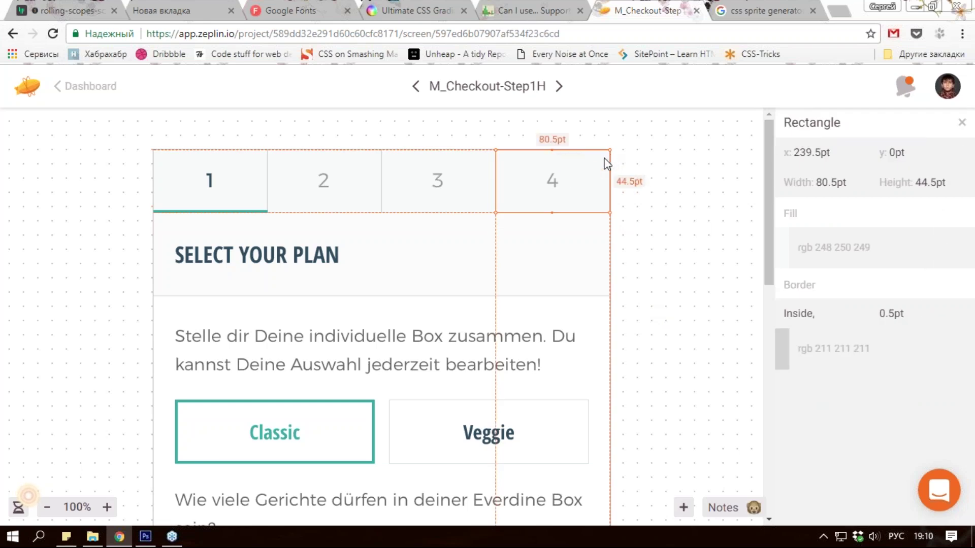
click(559, 186)
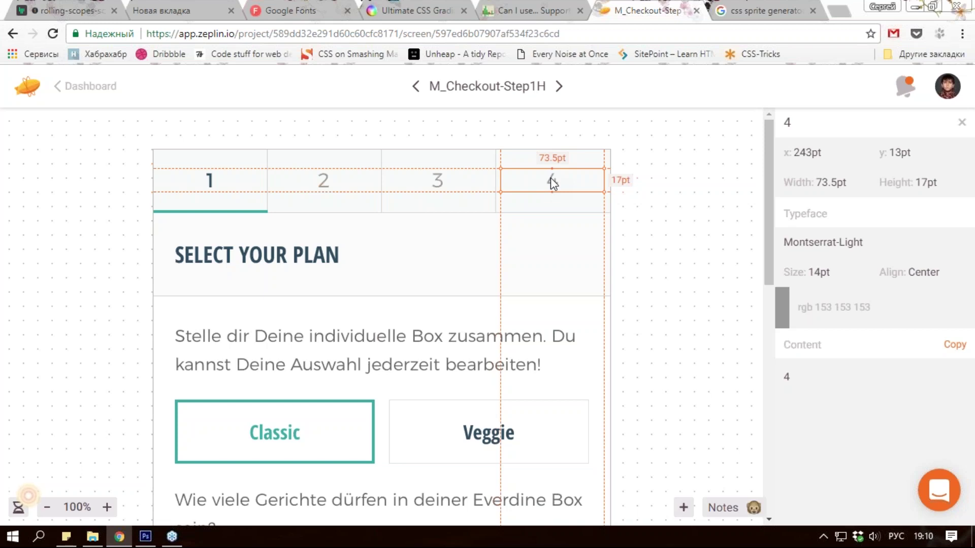
click(554, 184)
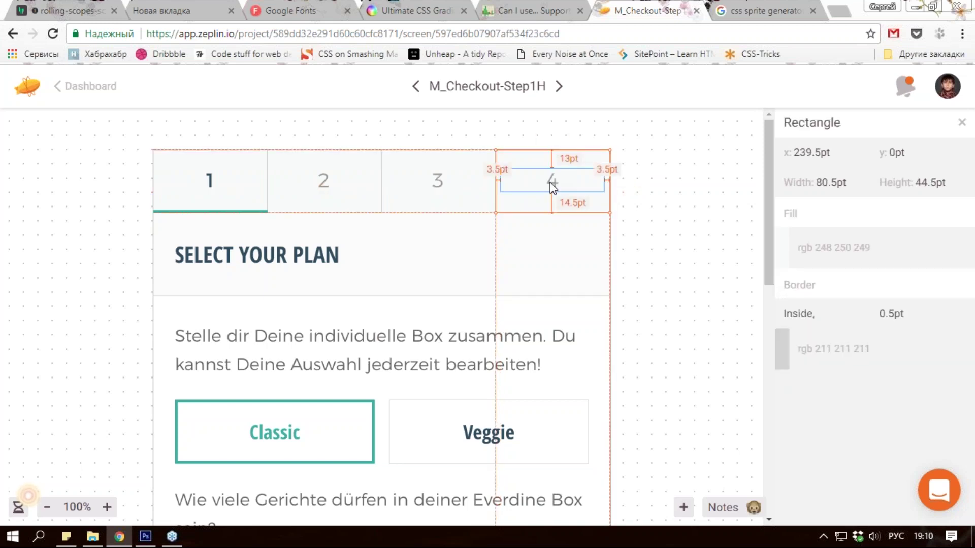
click(602, 200)
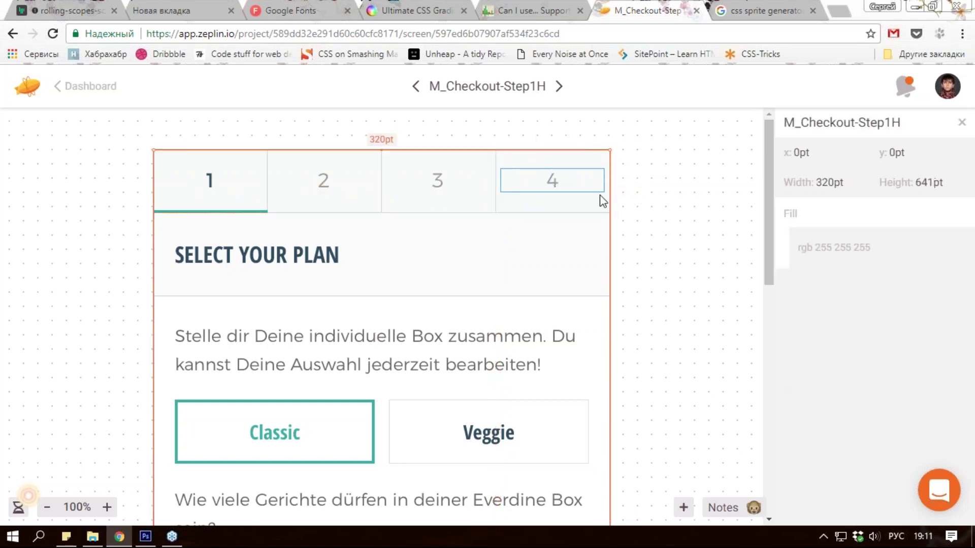
click(801, 247)
click(553, 184)
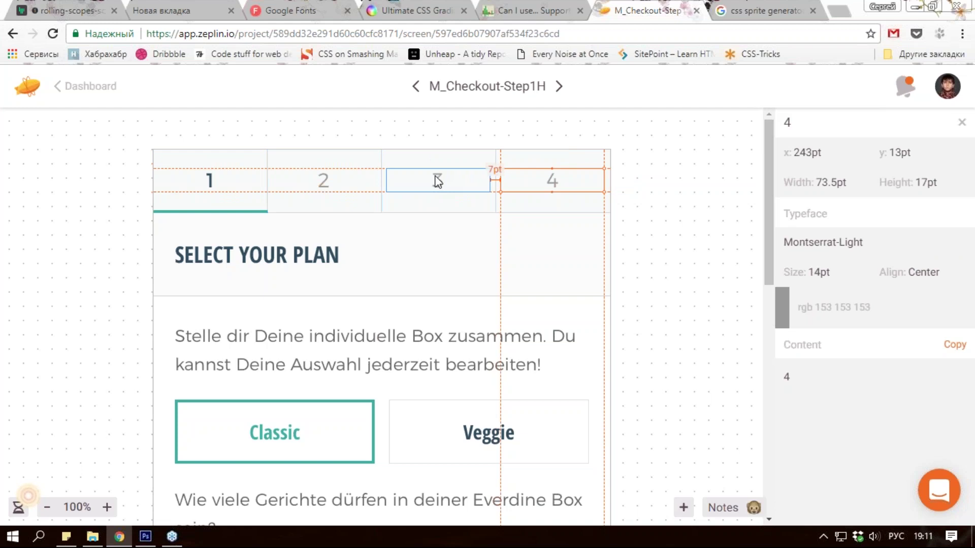
Step: Inspect tab 1, the teal underline and the SELECT YOUR PLAN heading (OpenSans-CondensedBold 16pt)
click(209, 181)
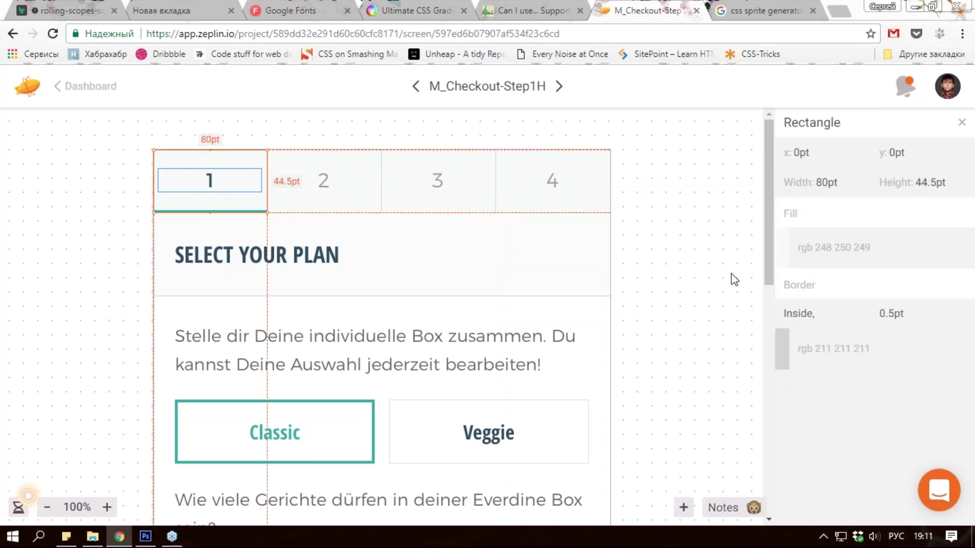
click(212, 183)
mouse_move(868, 217)
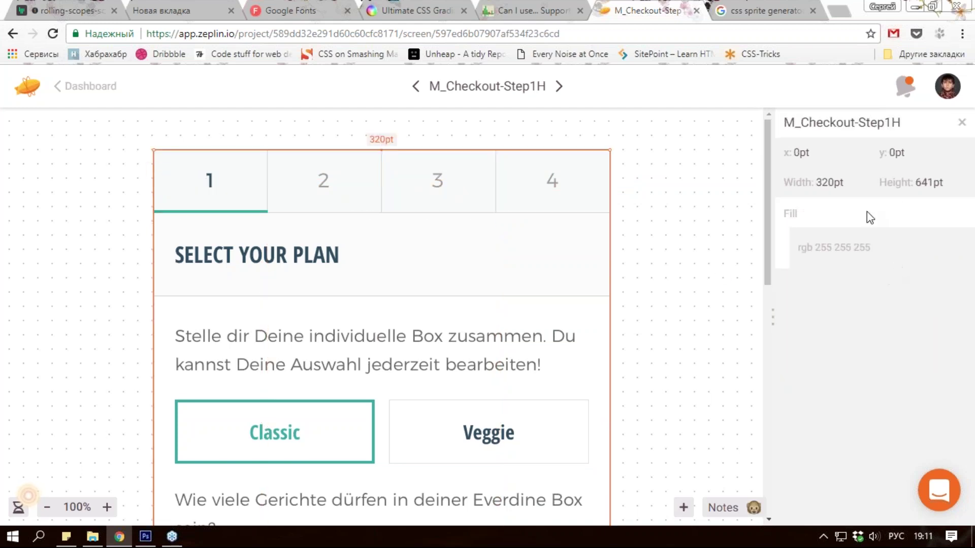
click(209, 180)
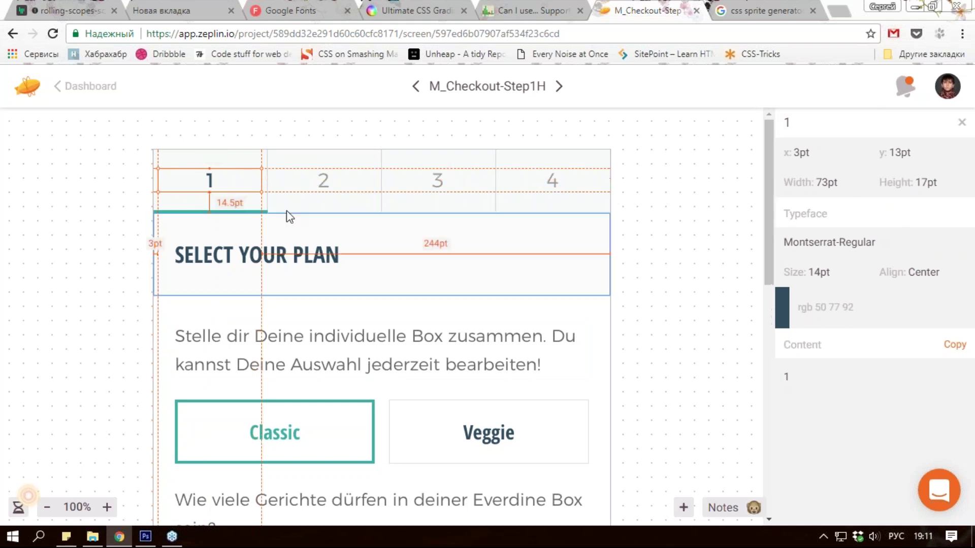
click(239, 213)
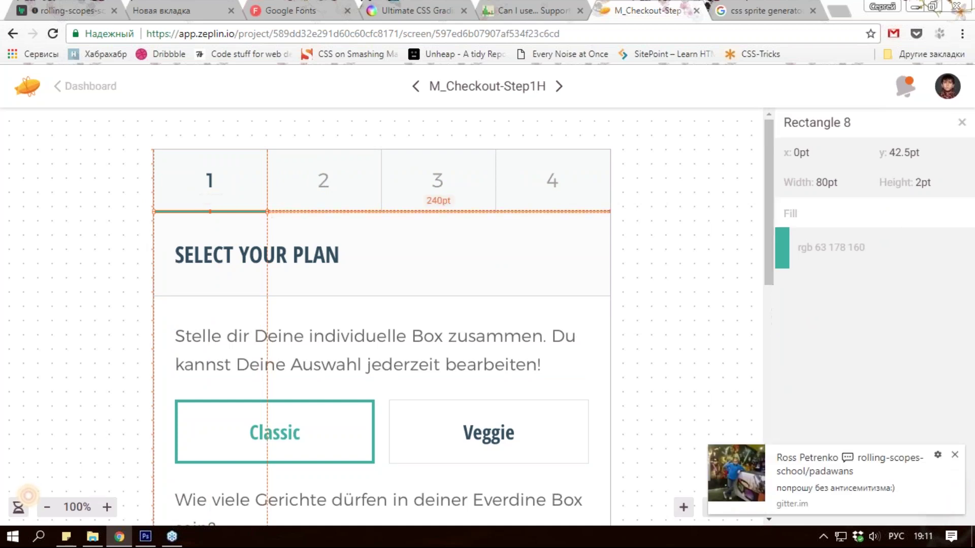
click(671, 259)
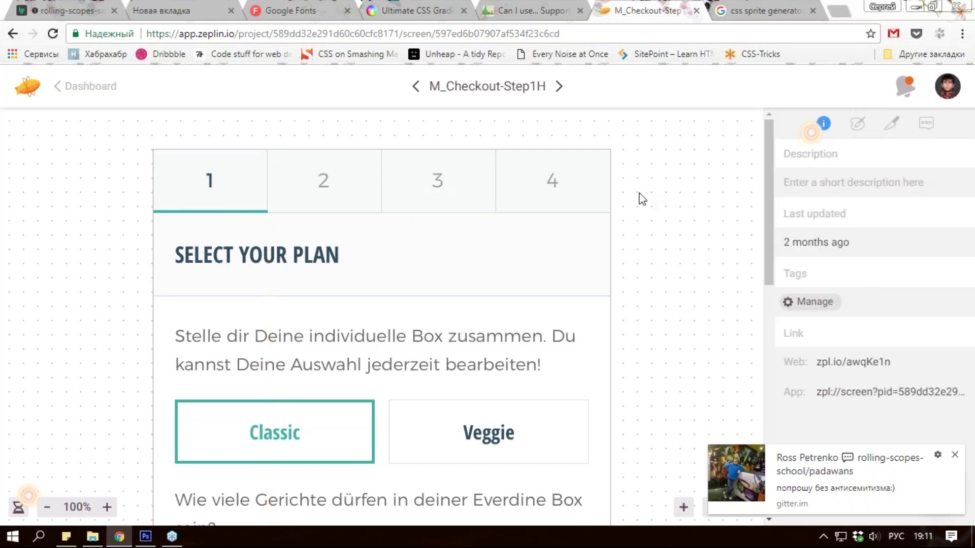
scroll(118, 159, down, 2)
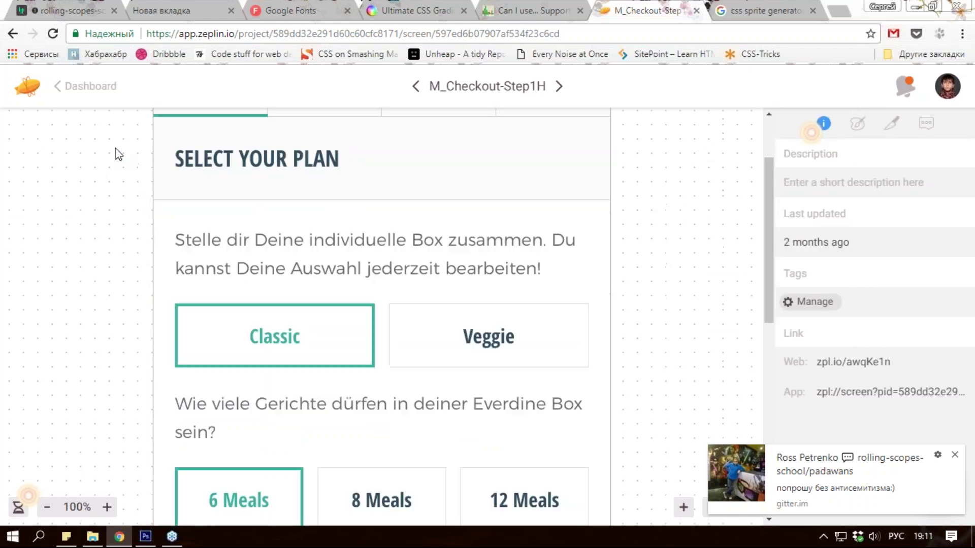
scroll(172, 131, up, 2)
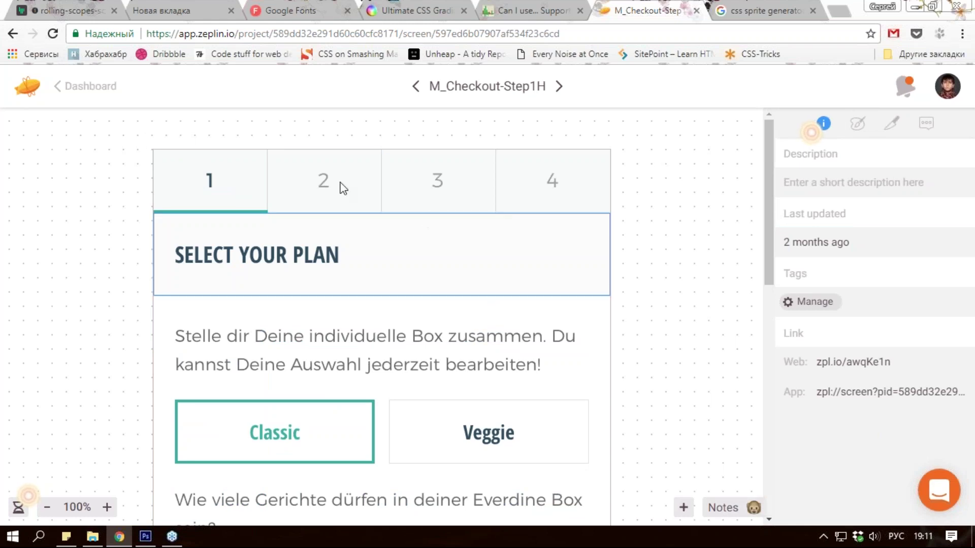
click(246, 256)
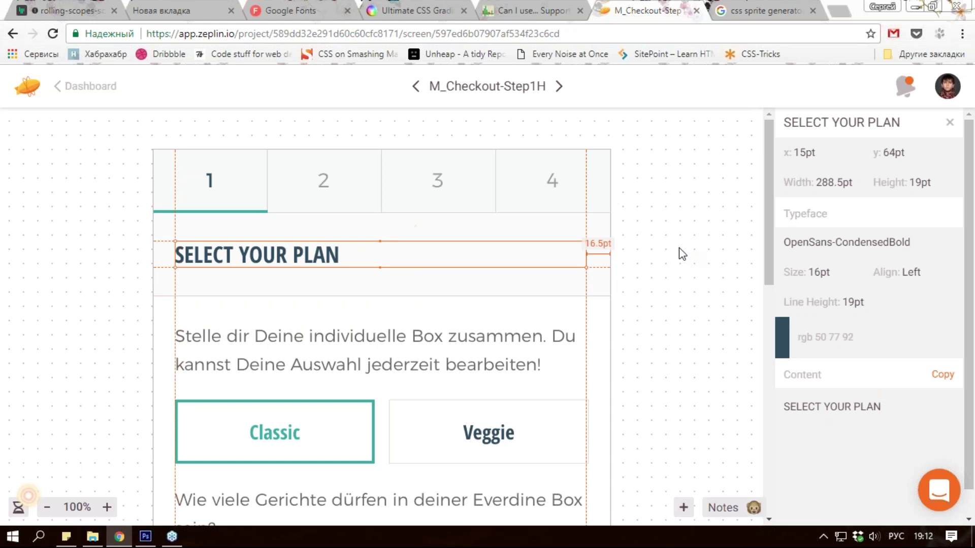
Step: Read the intro paragraph's specs: Montserrat-Light 12pt, 20pt line height, rgb 102 102 102
scroll(679, 252, down, 5)
scroll(675, 250, up, 5)
click(662, 238)
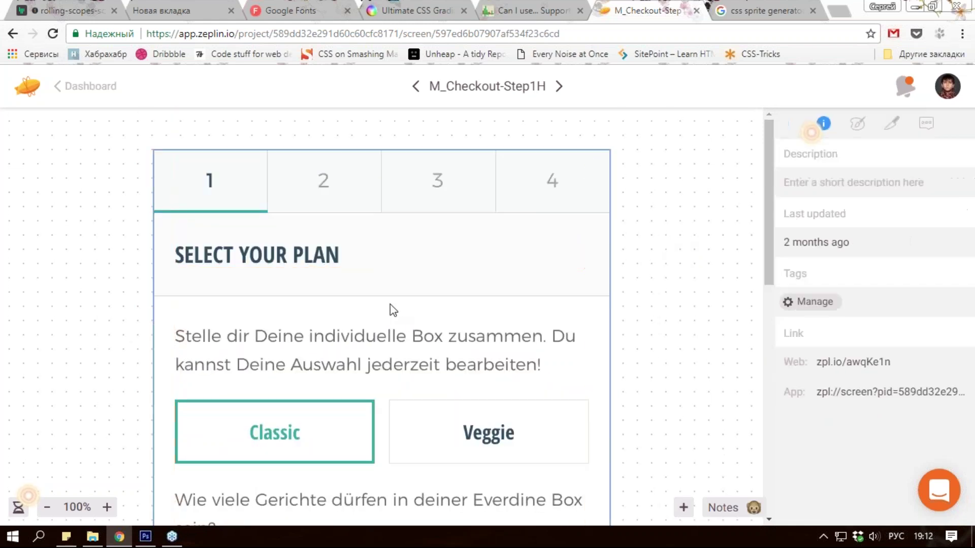
click(299, 348)
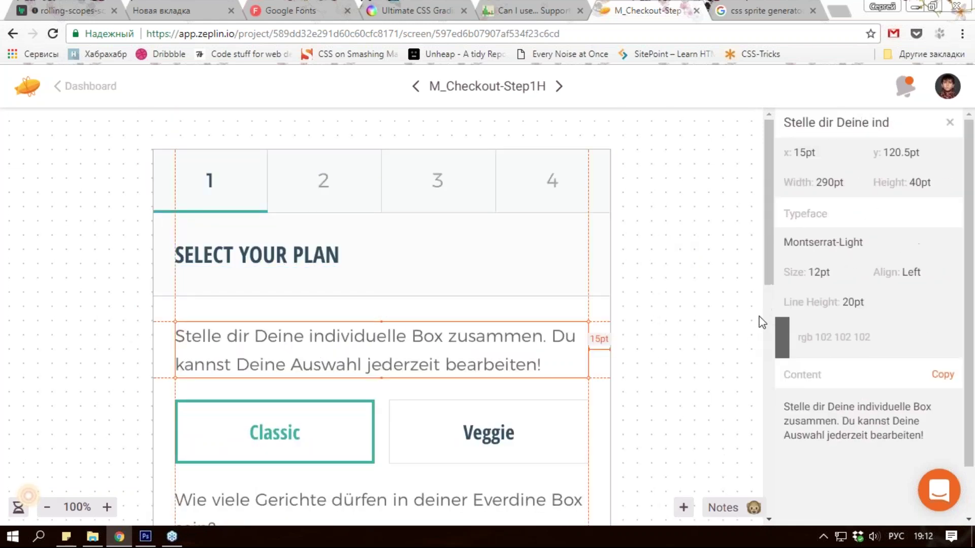
Step: Deselect the intro paragraph and inspect the Classic and Veggie options' borders, sizes and positions
scroll(730, 294, down, 1)
scroll(730, 294, down, 4)
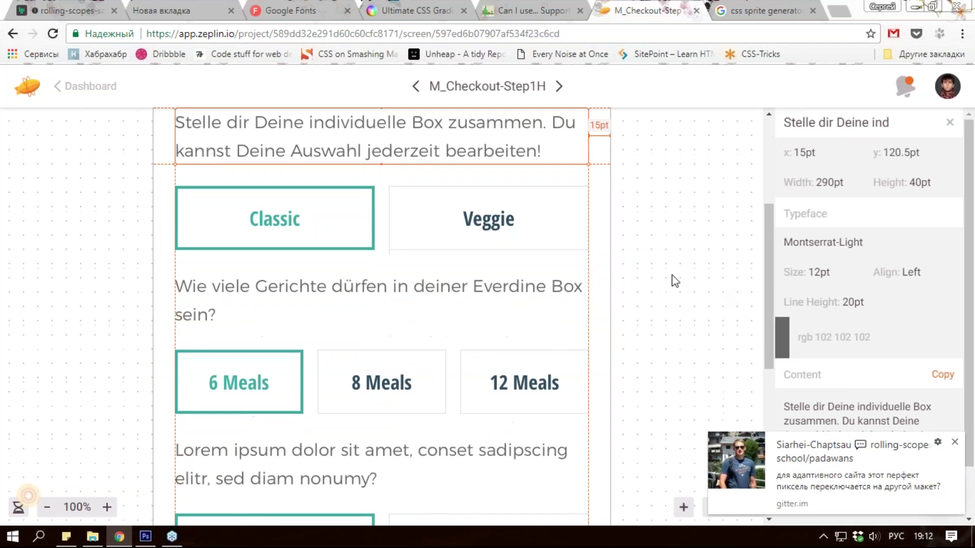
scroll(665, 269, up, 1)
click(653, 269)
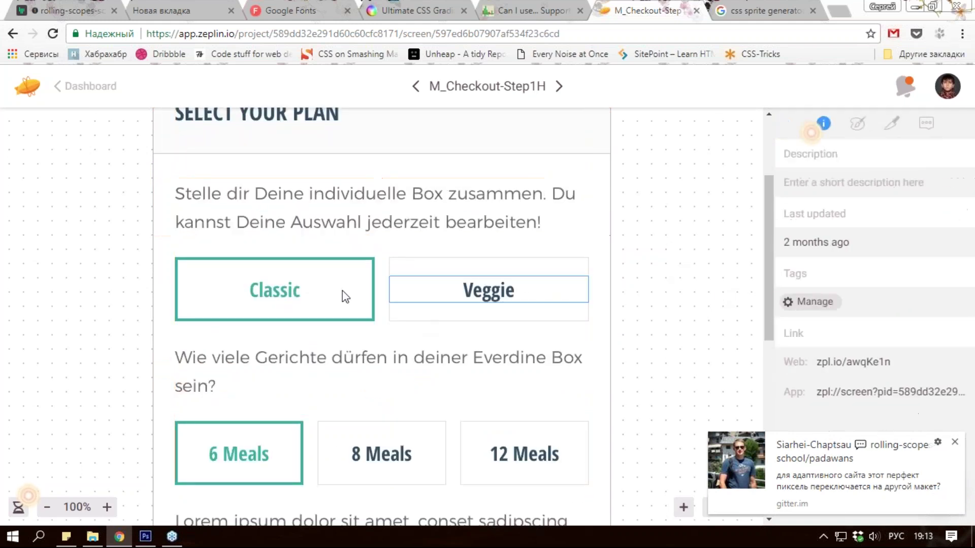
click(374, 274)
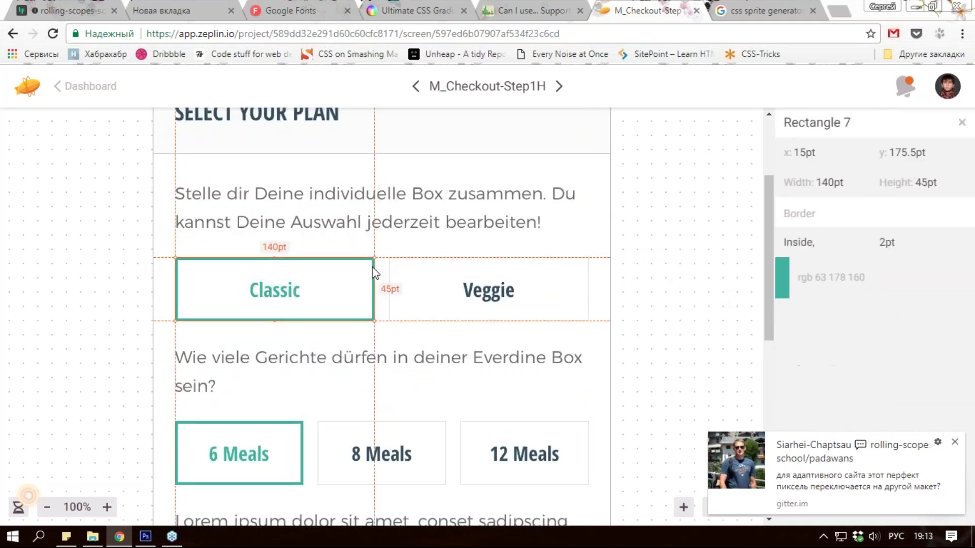
click(401, 273)
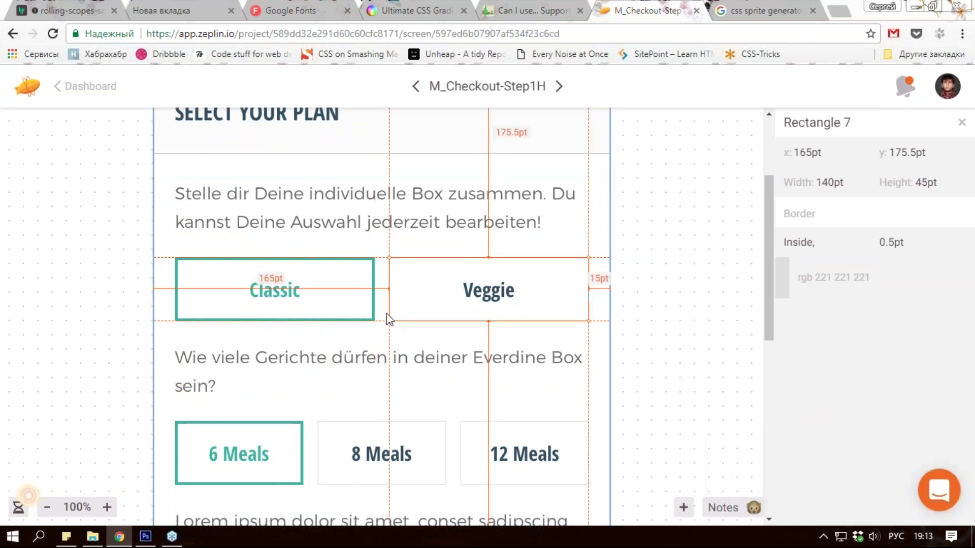
Step: Inspect the meal-count question text's typography and the 12 Meals box's size and border
scroll(387, 318, down, 3)
click(258, 231)
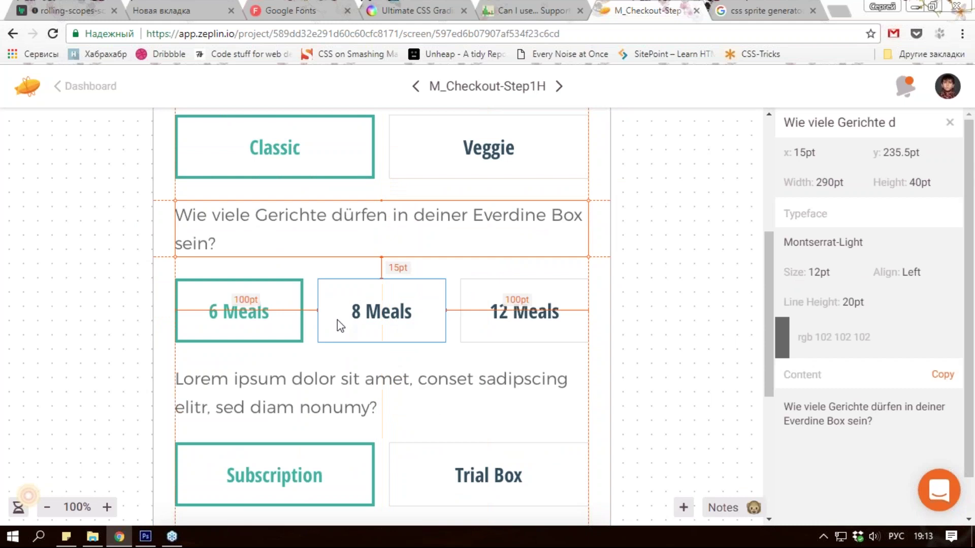
click(485, 291)
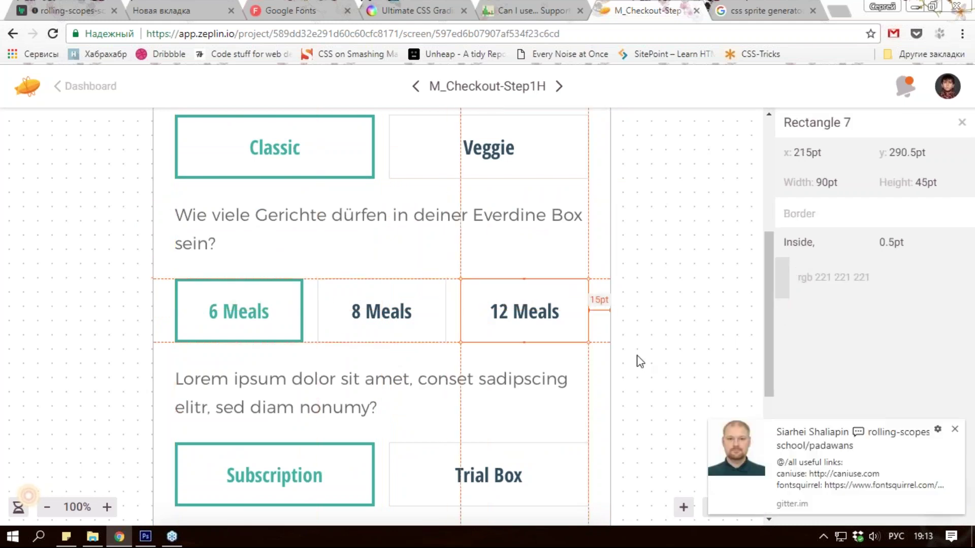
Step: Check the checkout screen's dimensions and the price summary block's white fill and soft shadow
scroll(630, 351, down, 3)
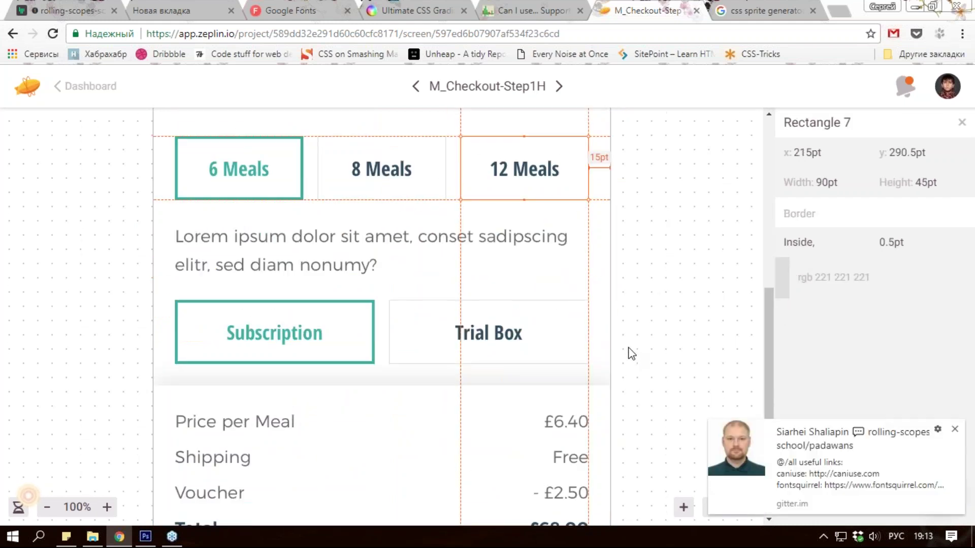
scroll(631, 353, down, 3)
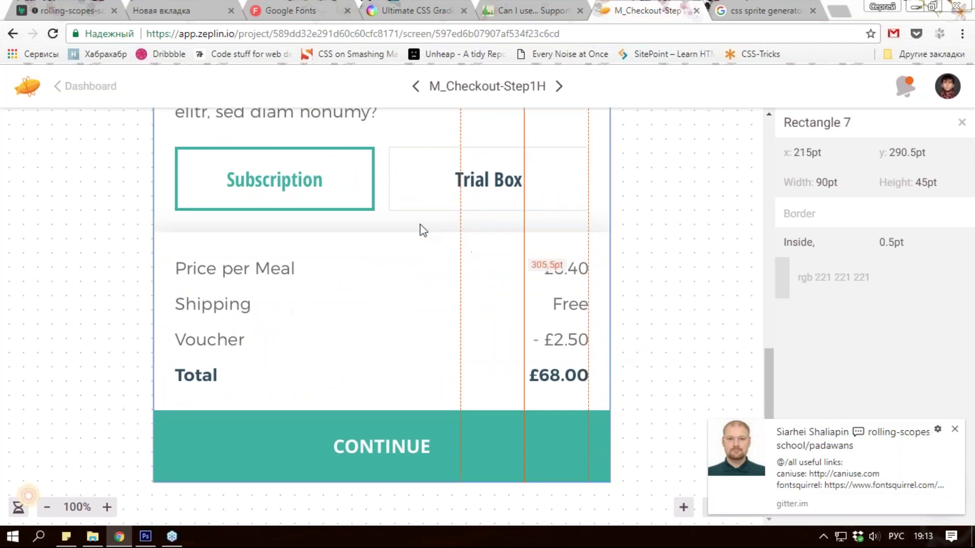
click(419, 227)
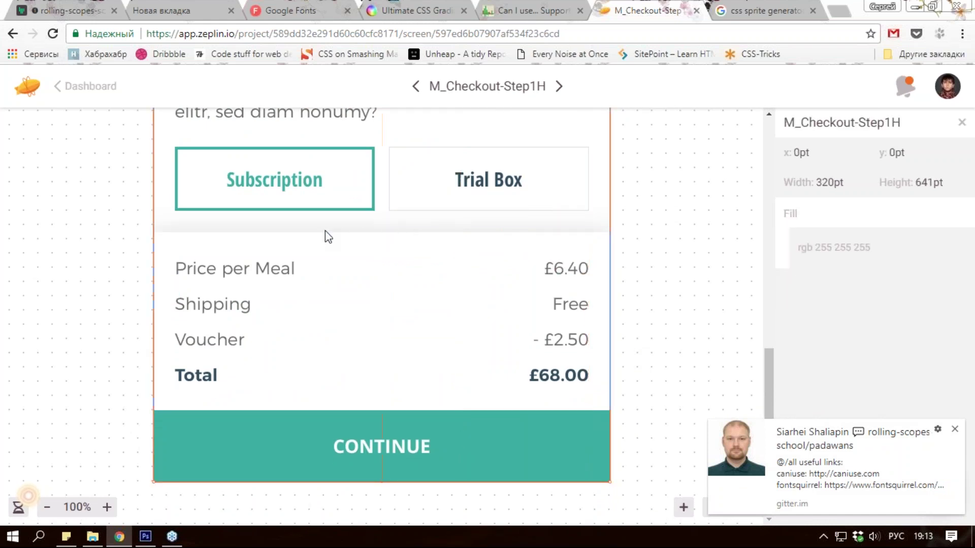
click(337, 237)
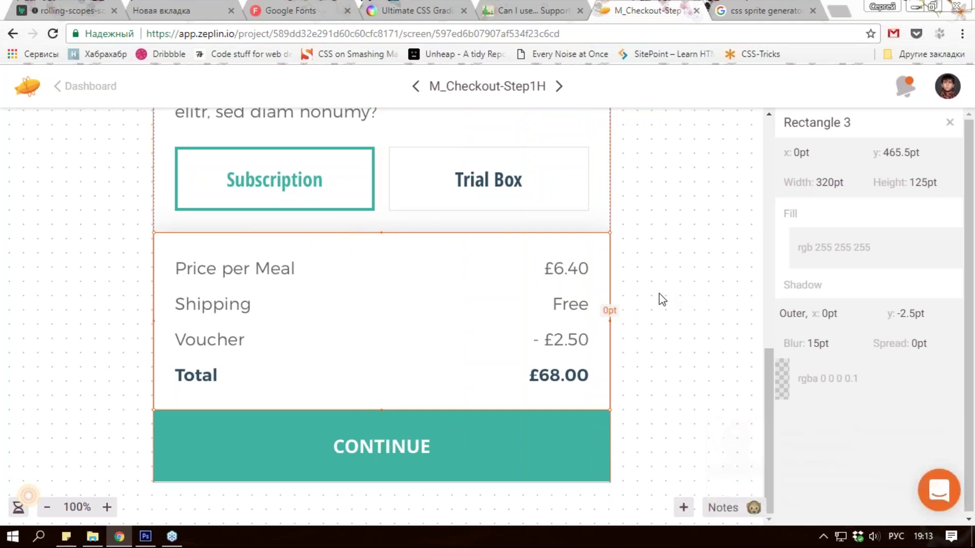
scroll(655, 302, up, 5)
scroll(655, 305, up, 6)
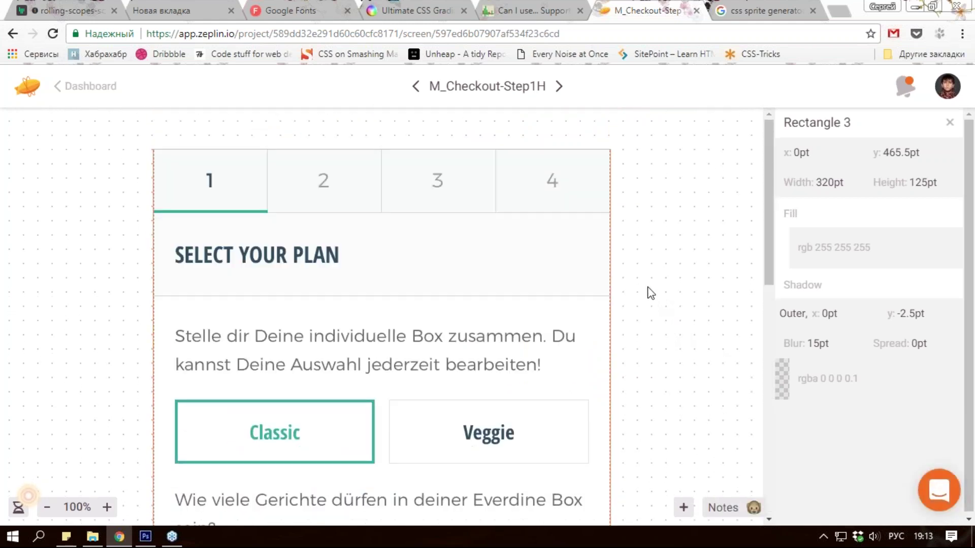
click(647, 278)
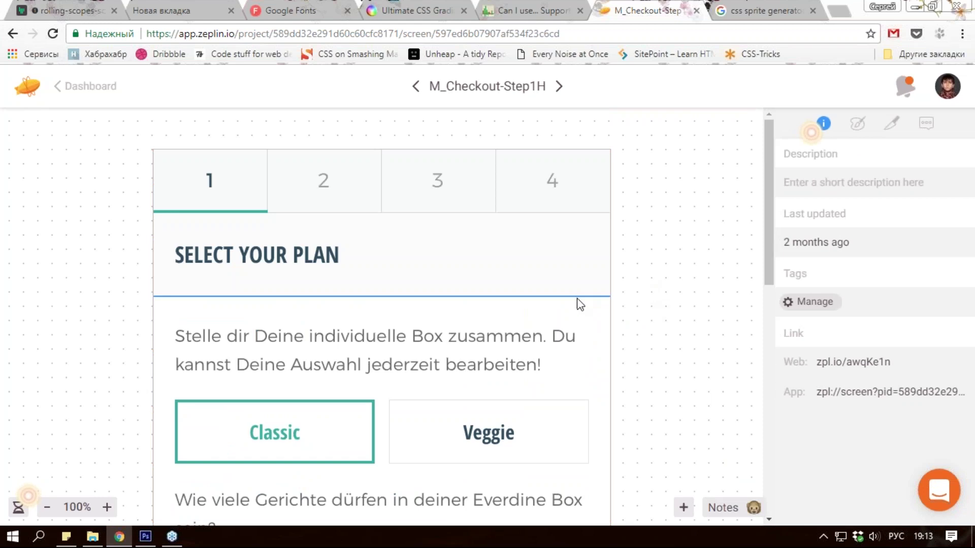
Step: Read the typefaces, sizes and line heights of the price labels and SELECT YOUR PLAN heading
scroll(645, 258, down, 6)
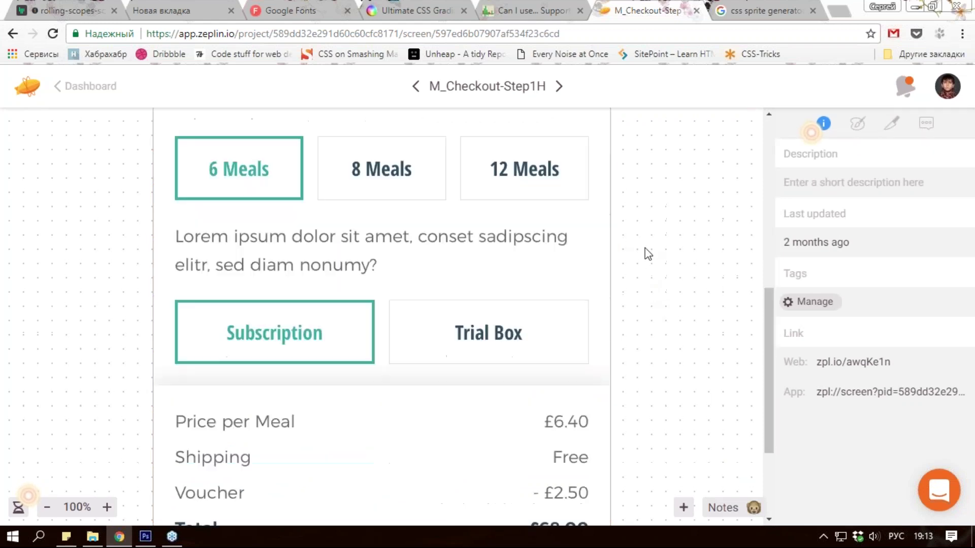
scroll(647, 256, down, 3)
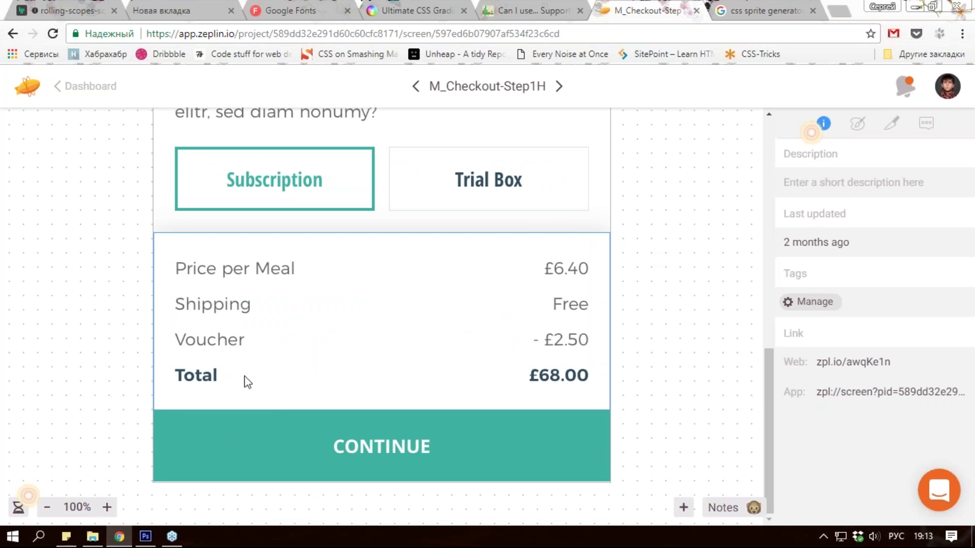
click(222, 372)
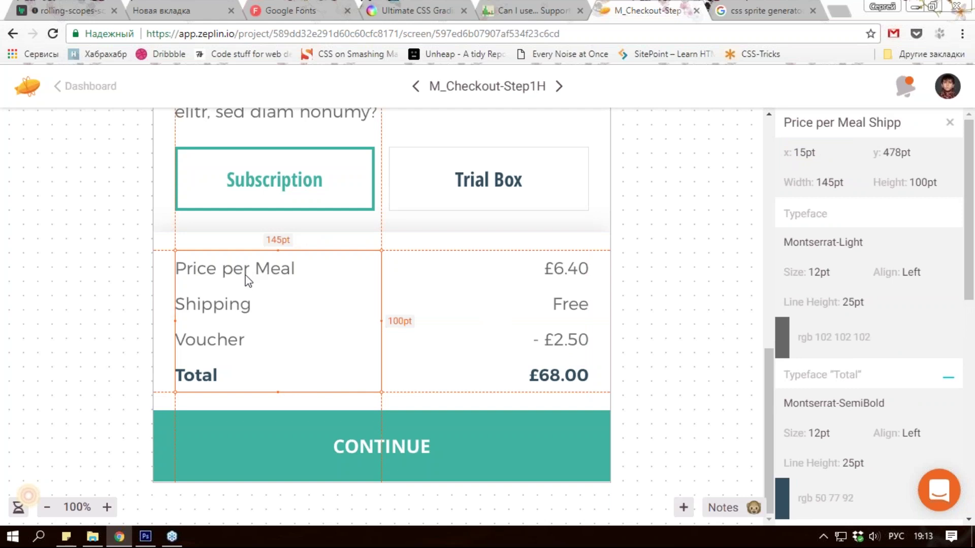
mouse_move(381, 321)
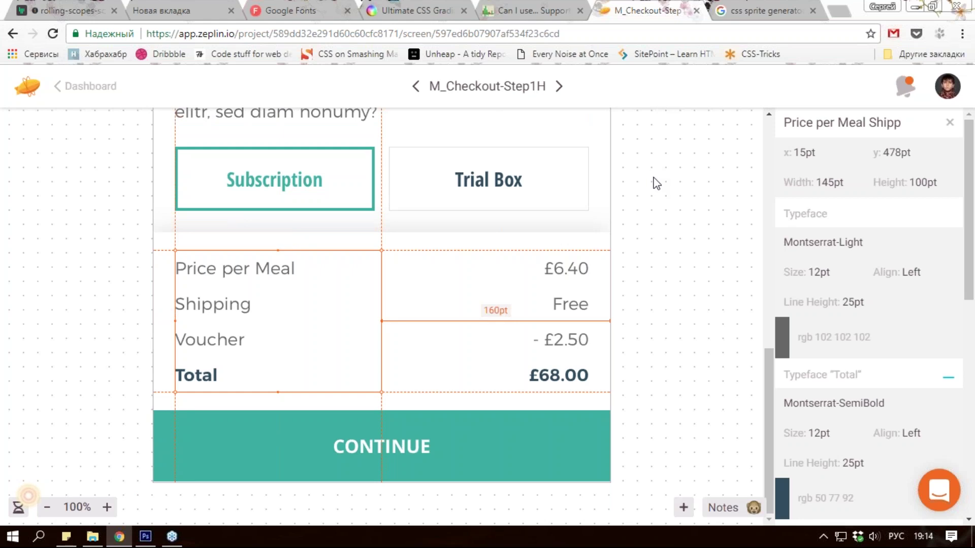
mouse_move(274, 178)
scroll(312, 209, up, 10)
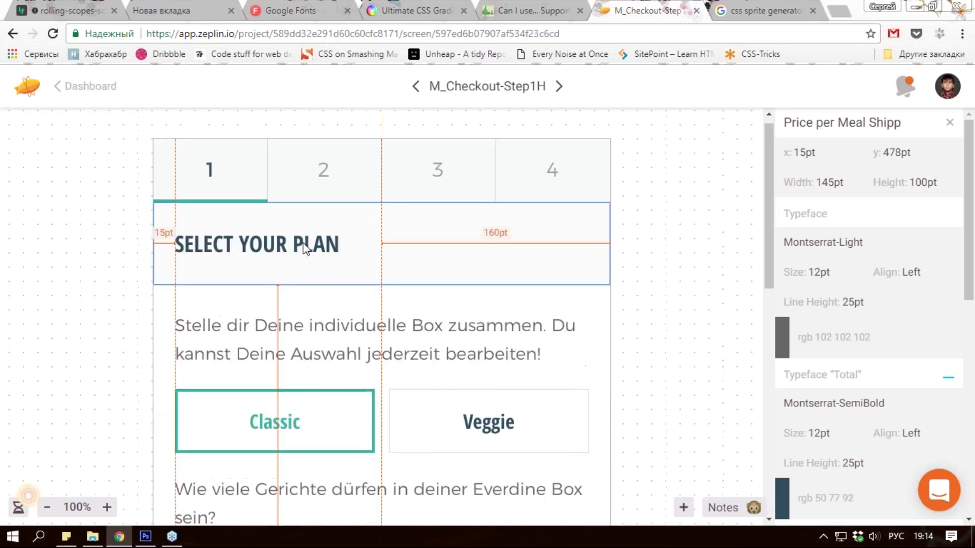
click(308, 249)
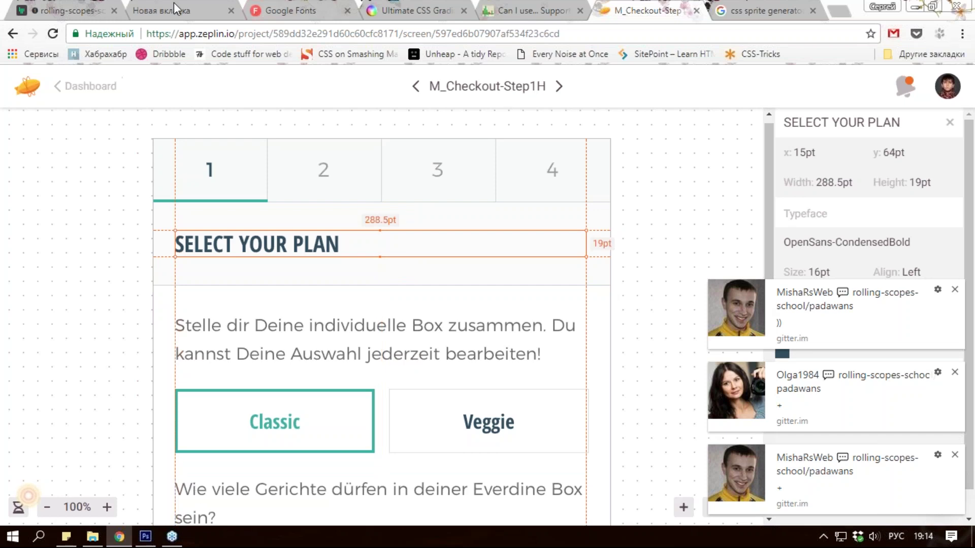
click(75, 10)
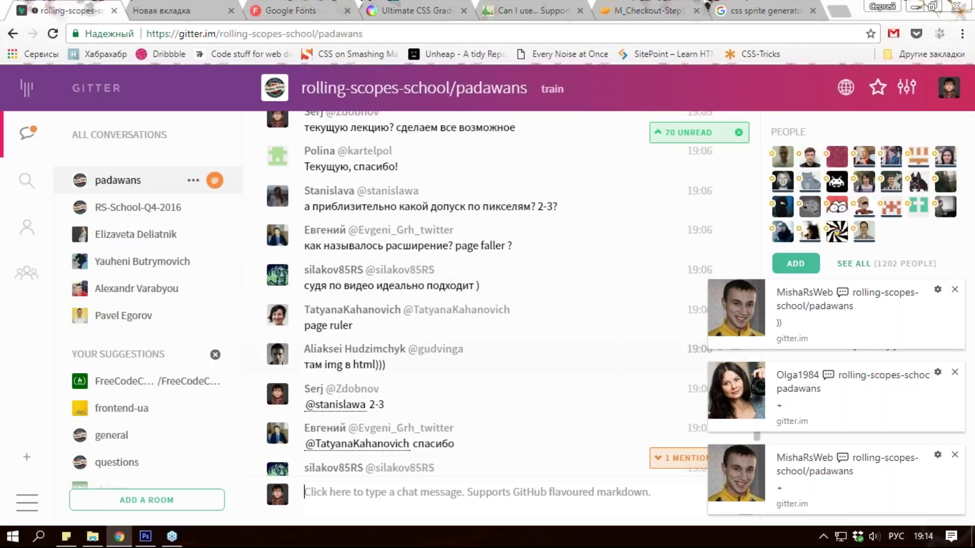
Step: Catch up on the newest padawans messages, glance at Can I use, and return to Zeplin
scroll(394, 373, down, 10)
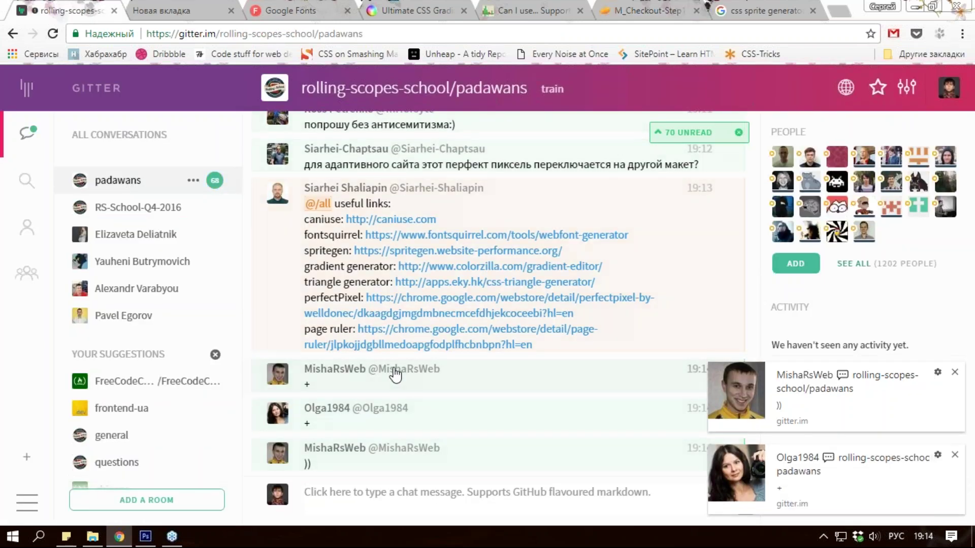
click(514, 10)
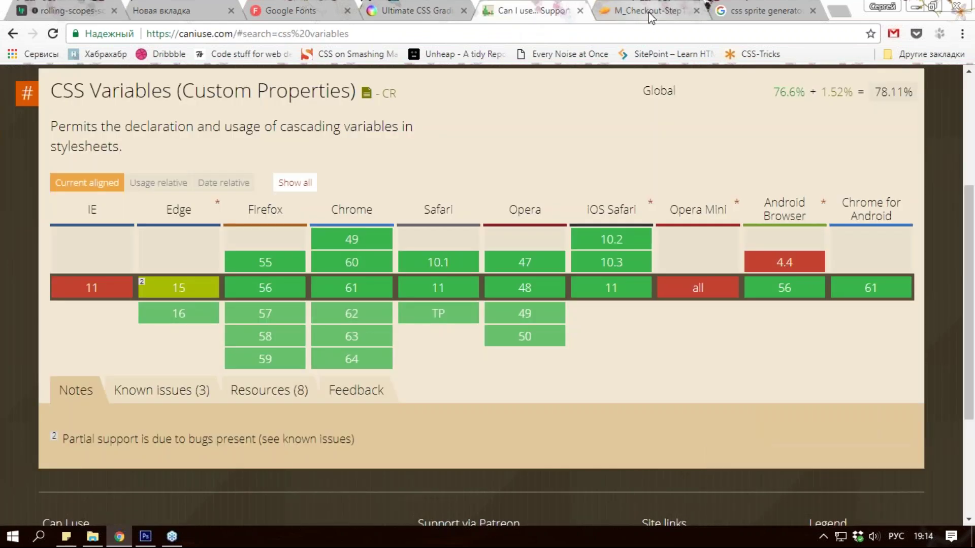
click(649, 12)
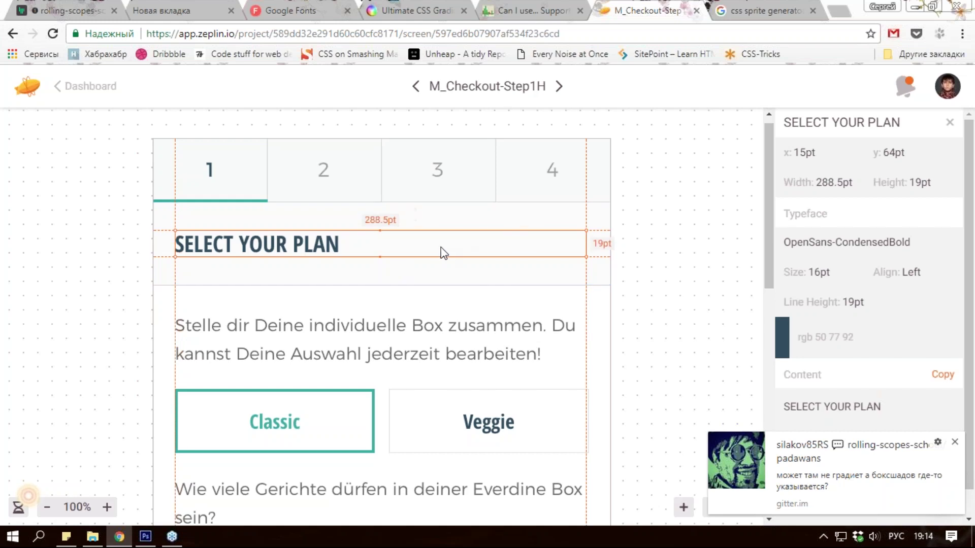
Step: Check the checkout screen's dimensions and select Rectangle 3 to view its shadow values
scroll(440, 253, down, 8)
scroll(434, 247, down, 2)
click(380, 222)
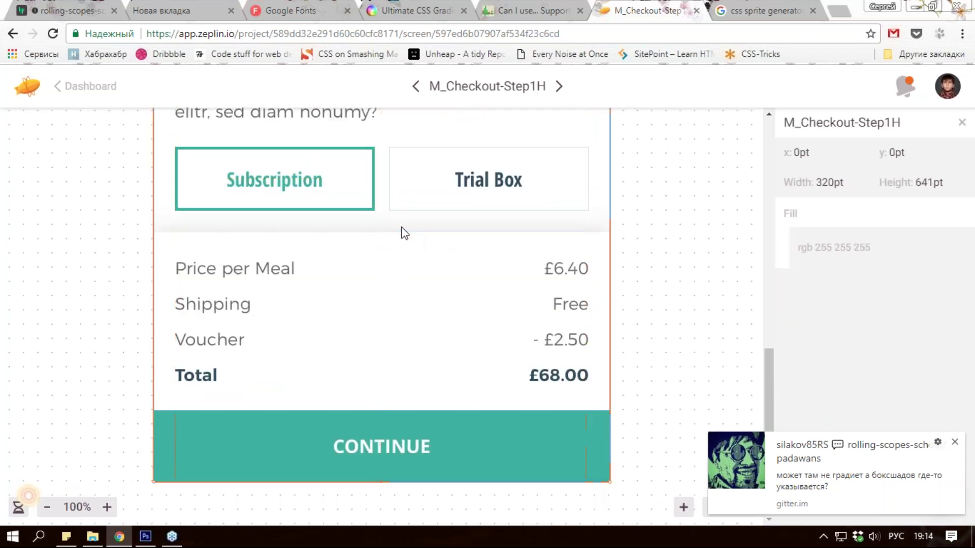
scroll(230, 247, up, 5)
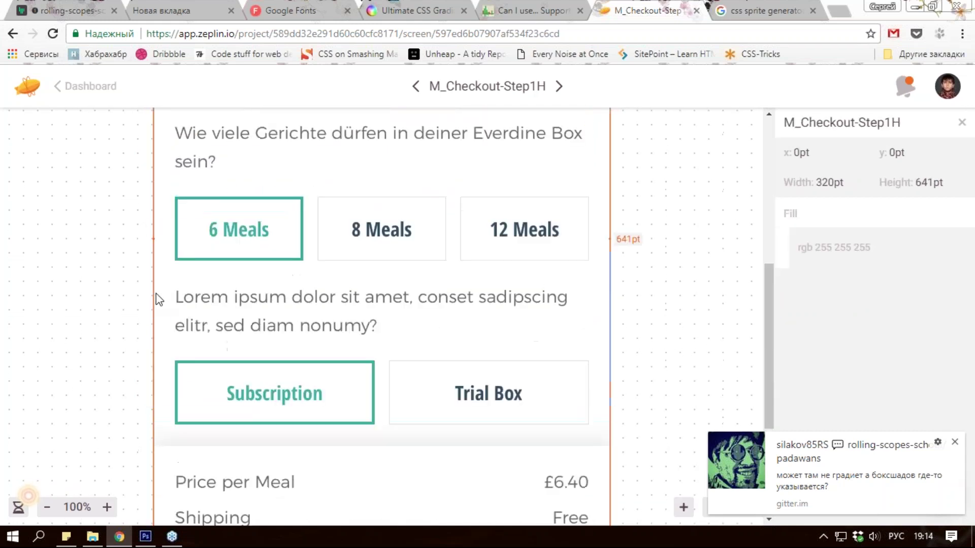
click(173, 457)
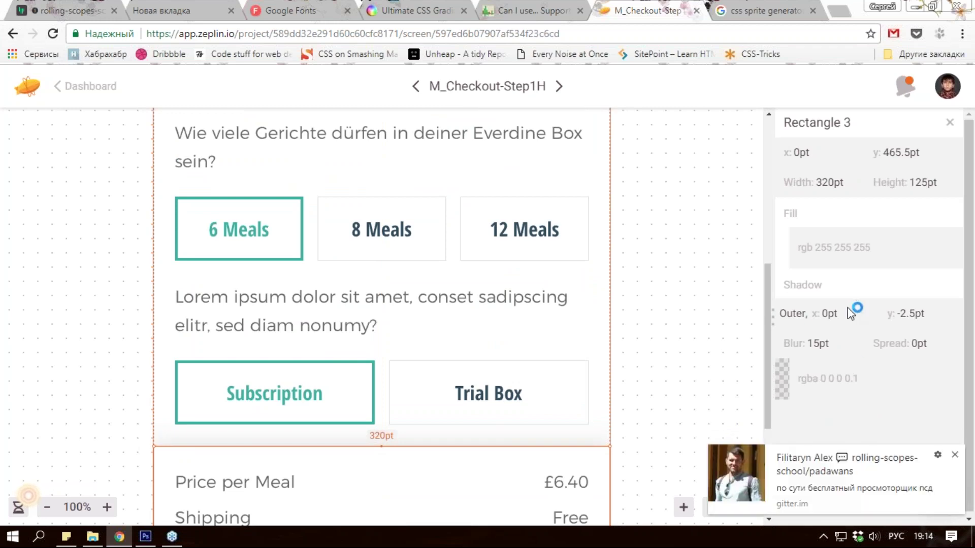
Step: Select the shadow colour value rgba 0 0 0 0.1 in the Inspector for copying
scroll(848, 308, down, 1)
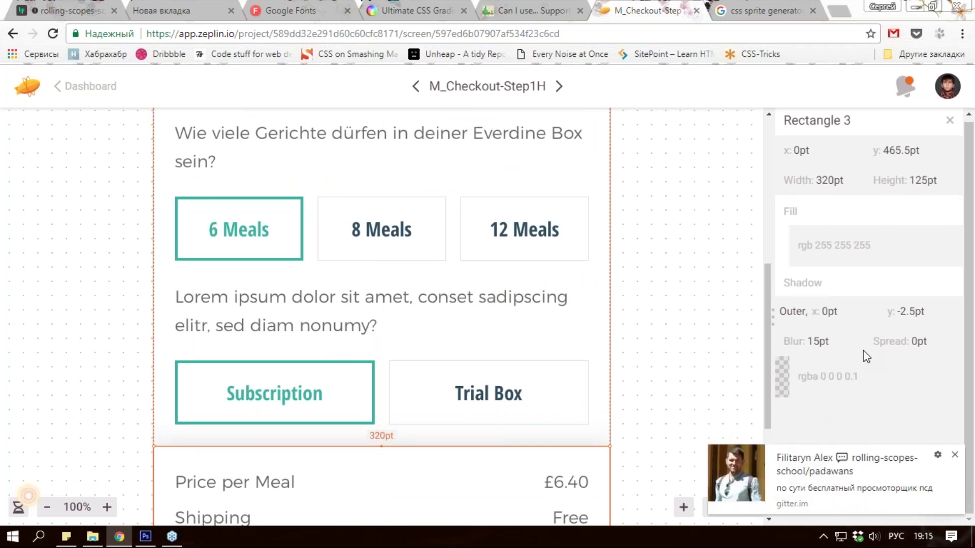
drag(798, 377, 864, 376)
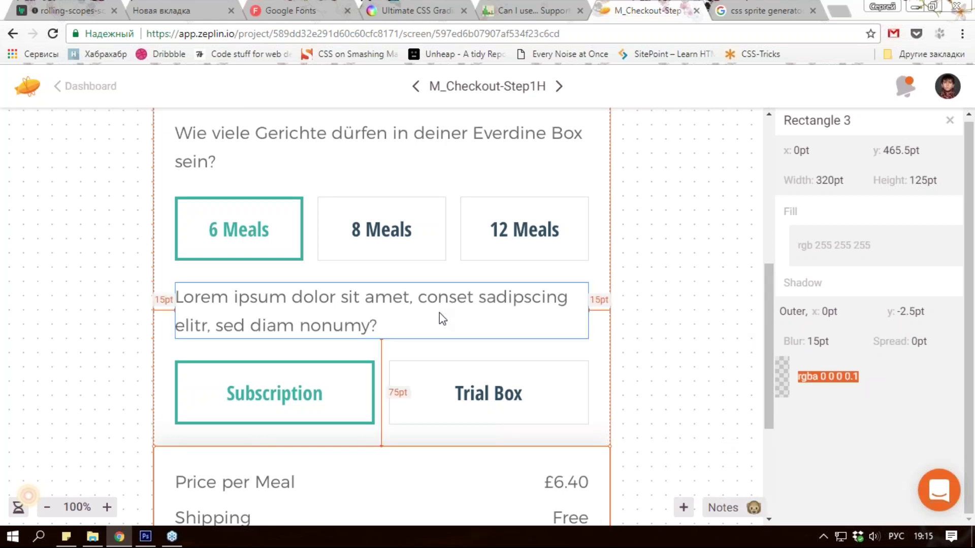
scroll(568, 221, down, 1)
scroll(564, 220, down, 3)
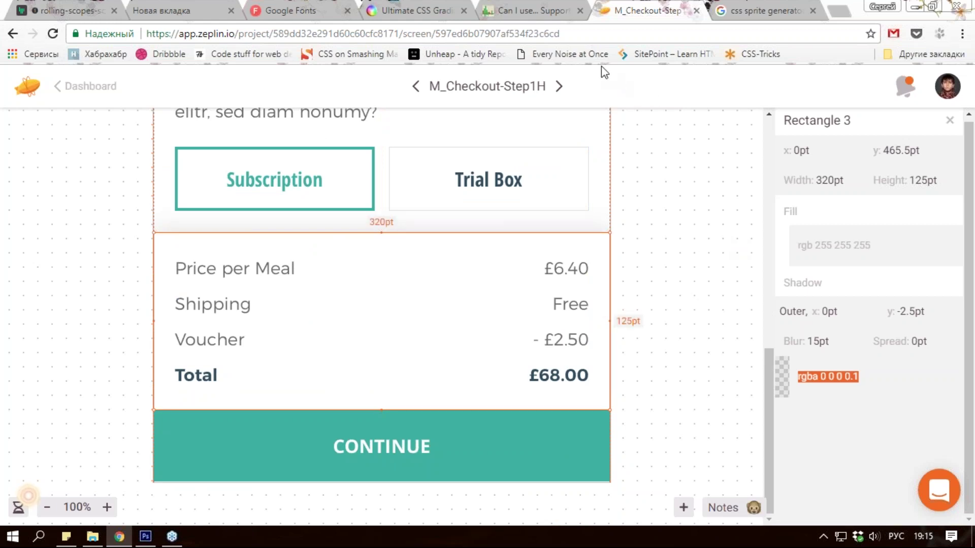
click(528, 10)
click(412, 10)
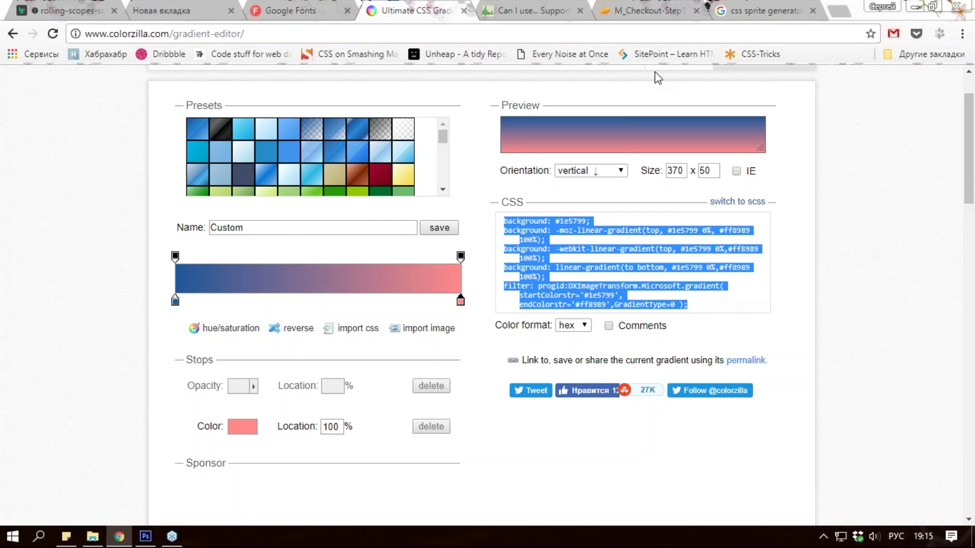
Step: Review the #1e5799-to-#ff8989 gradient CSS, then return to the Zeplin checkout screen
click(626, 16)
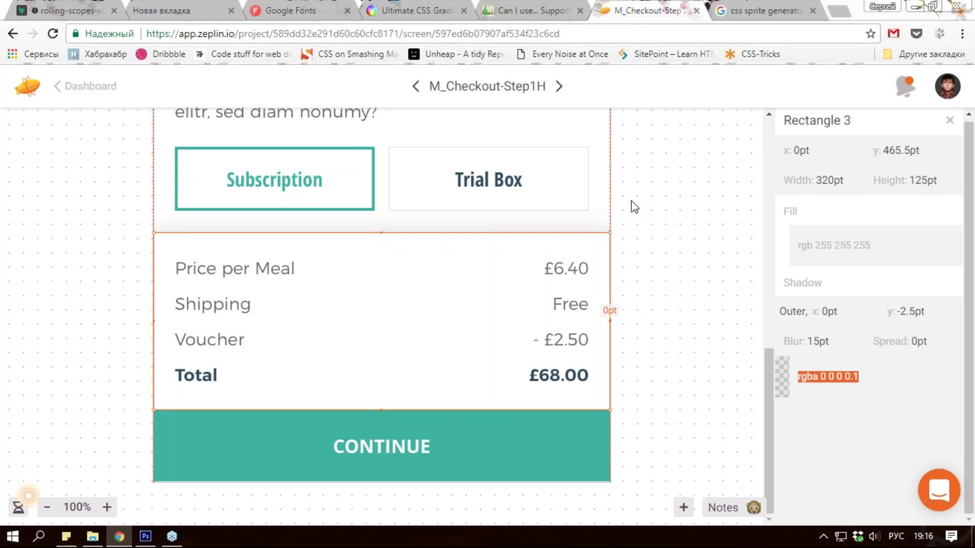
Step: Measure step tabs 1–4's widths, positions and spacing, each about 80.5×44.5pt
scroll(632, 200, up, 8)
click(249, 114)
click(191, 161)
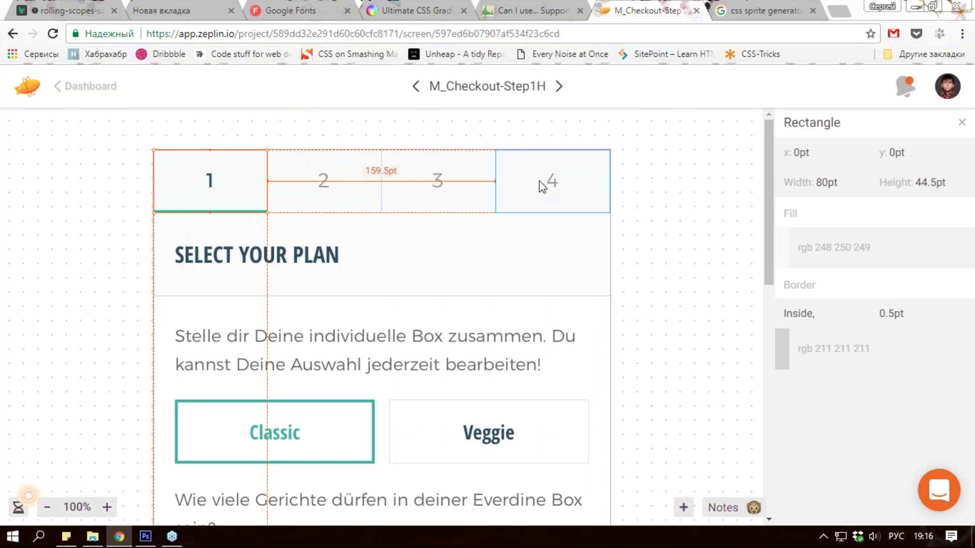
click(555, 170)
click(465, 158)
click(360, 161)
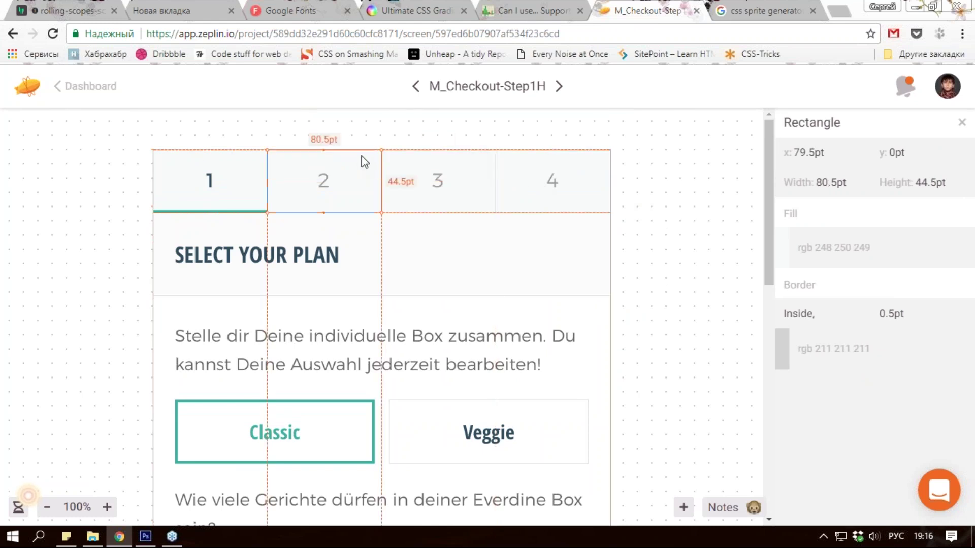
click(601, 170)
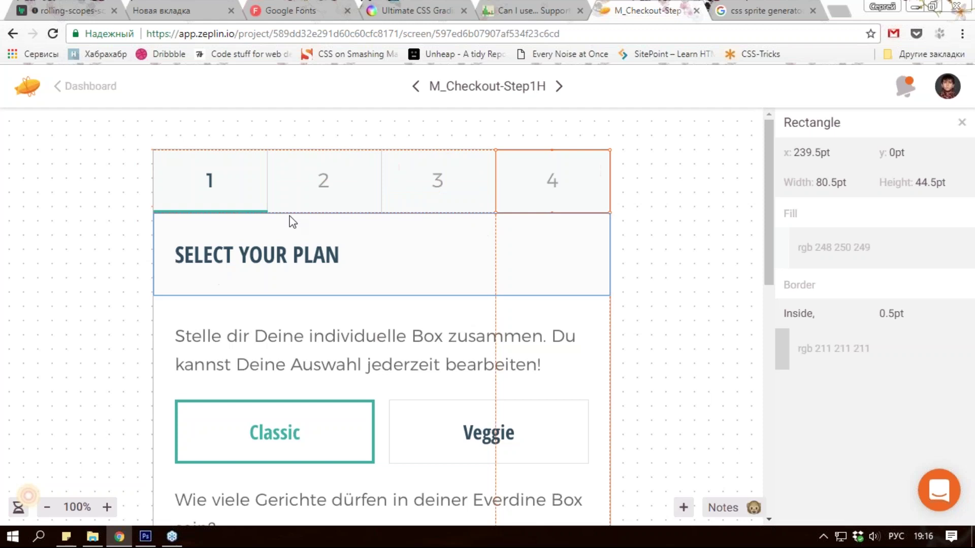
scroll(685, 274, down, 8)
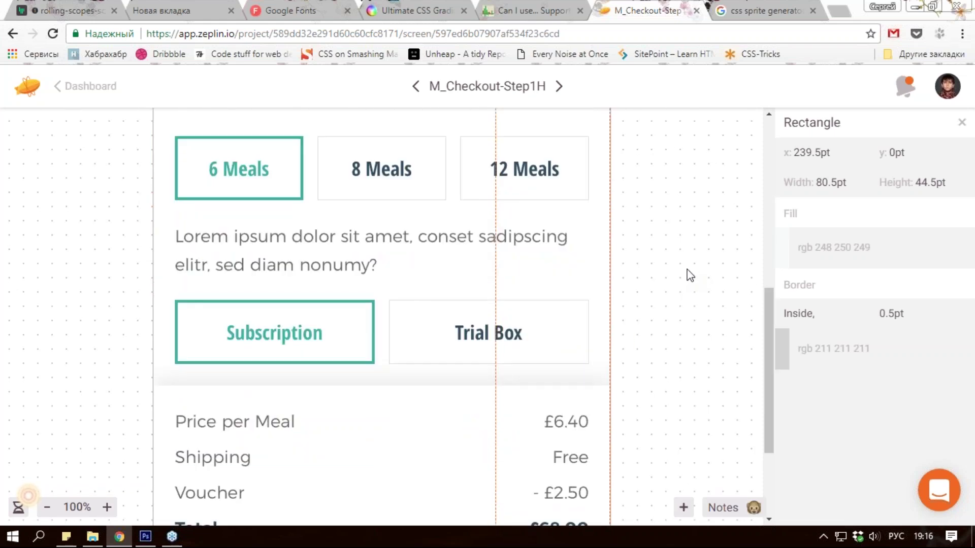
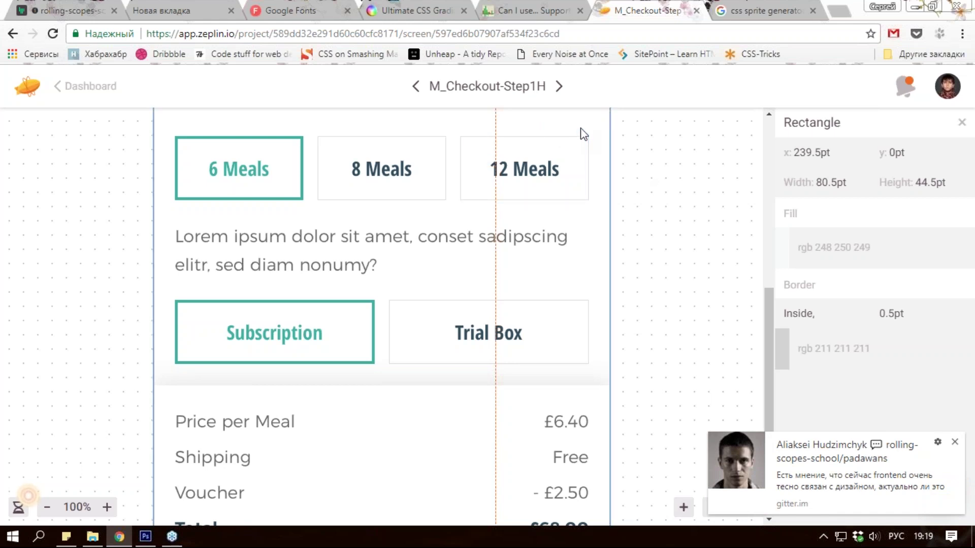
Step: Check CSS Variables browser support on Can I use, then return to the Photoshop mockup
click(545, 12)
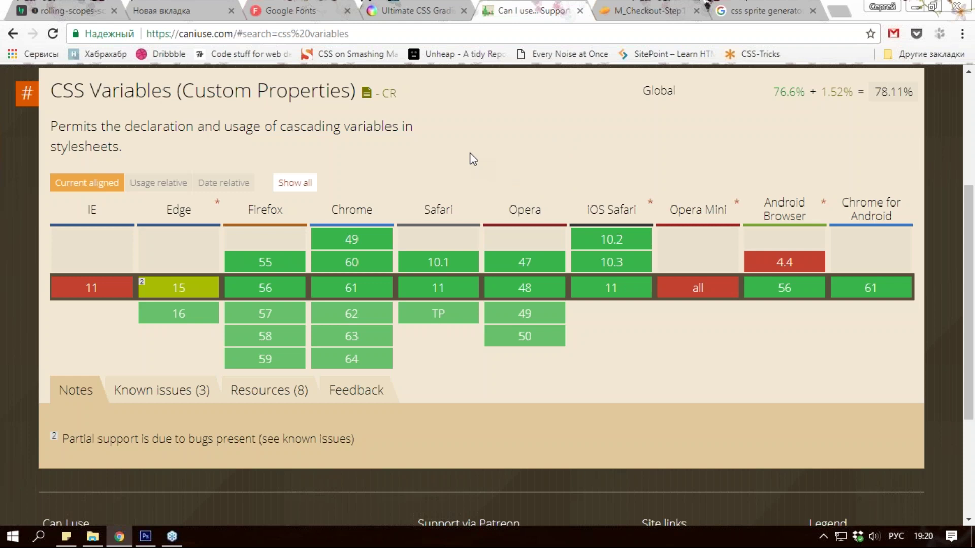
click(145, 536)
Step: Zoom out to survey the layout, then zoom in on the Meet the team heading
key(z)
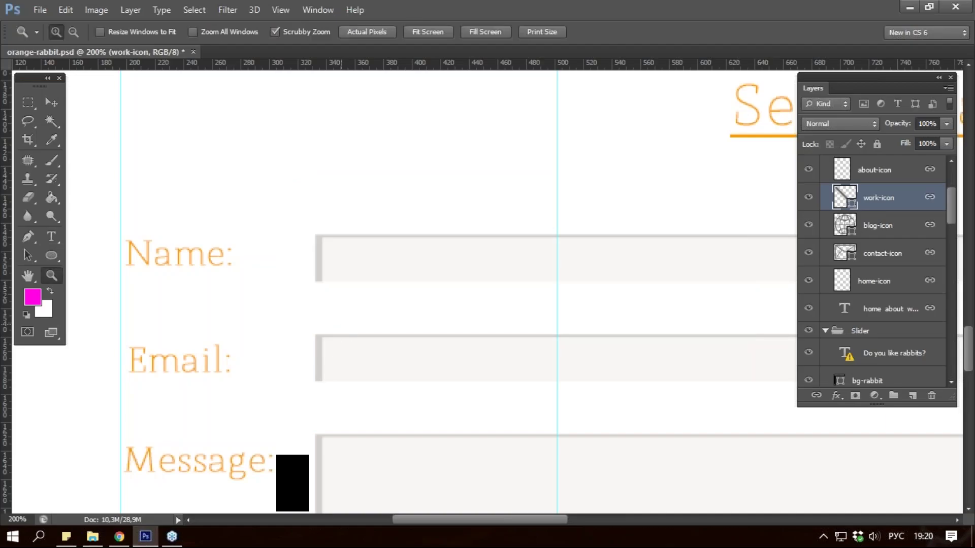
alt+click(353, 320)
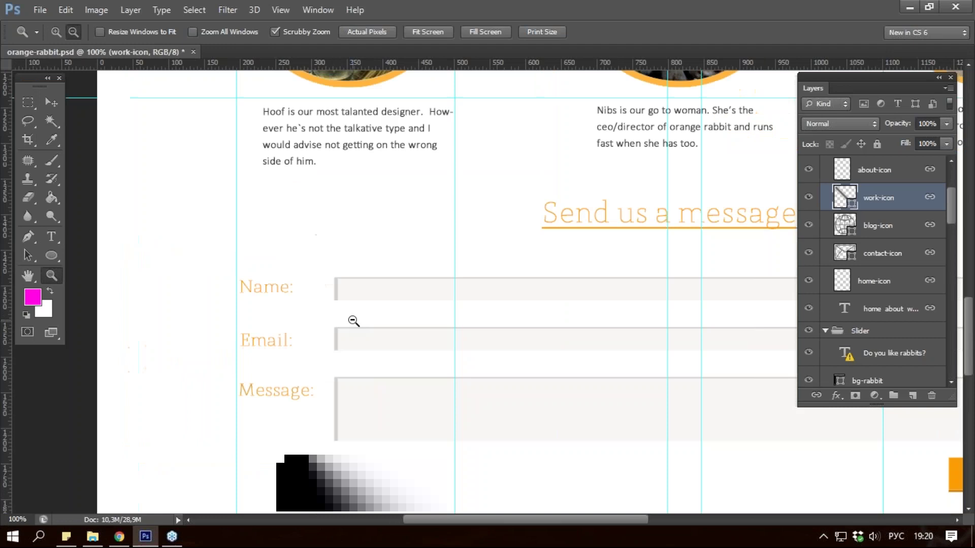
alt+click(352, 321)
scroll(721, 299, up, 5)
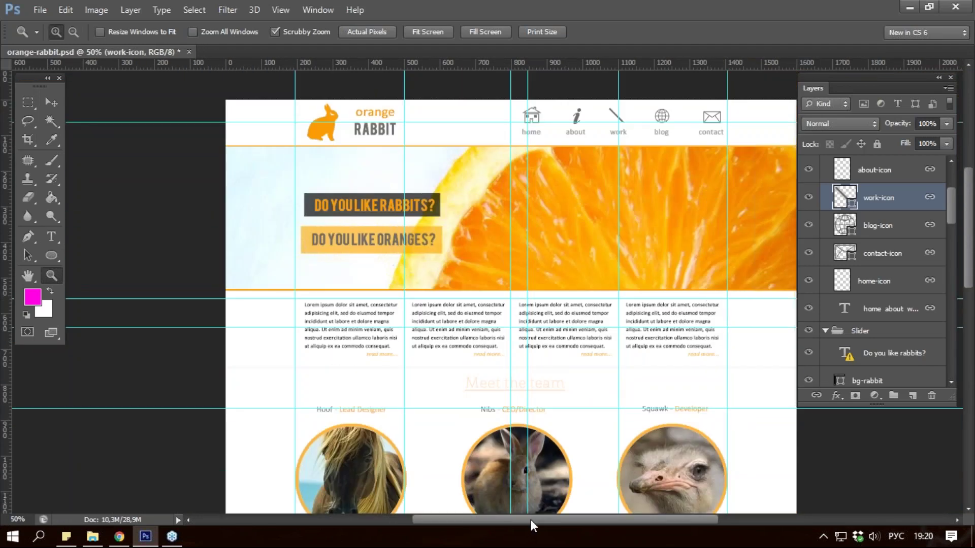
drag(539, 519, 566, 519)
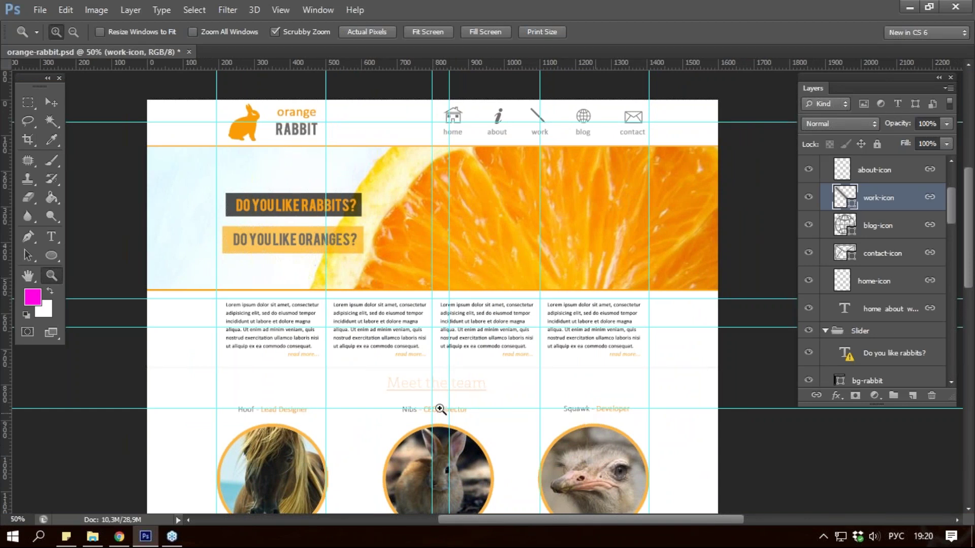
click(410, 382)
click(407, 384)
Step: Read the heading's font as StMarie Thin, 40 px, orange, cancelling the missing-font substitution
key(t)
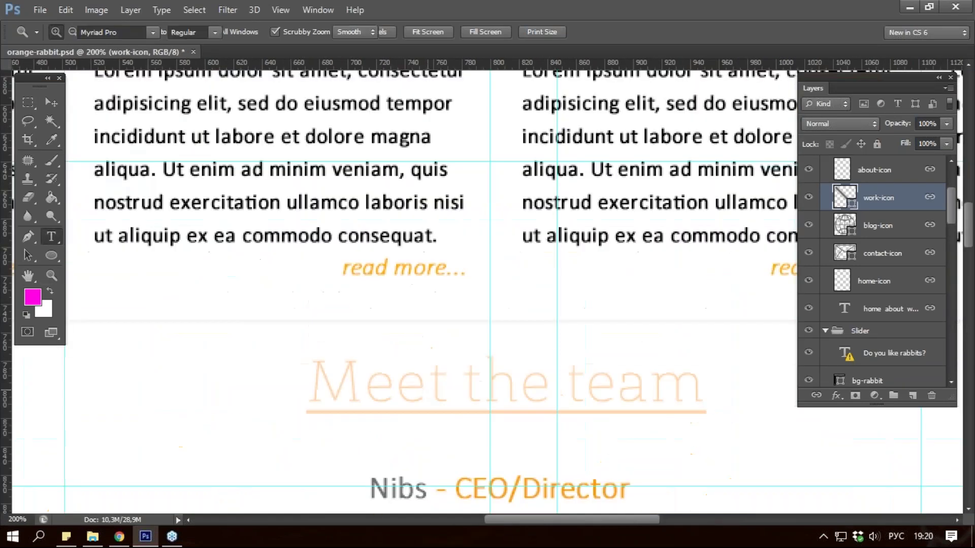
drag(404, 384, 429, 387)
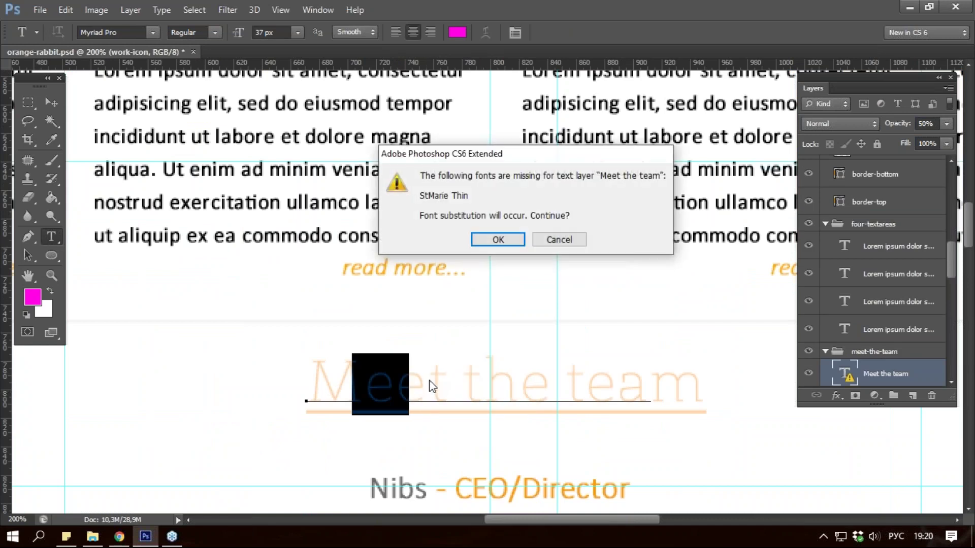
key(Return)
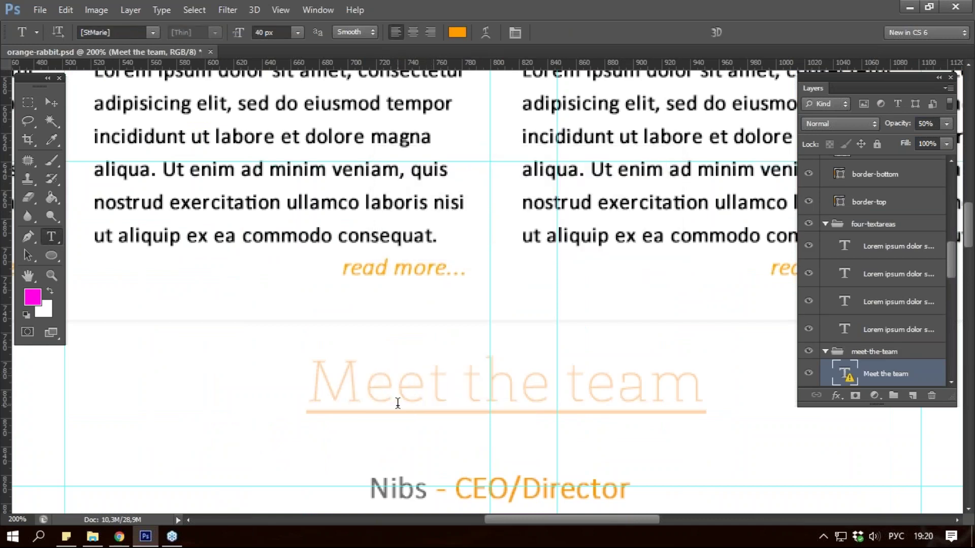
click(416, 384)
drag(417, 385, 429, 384)
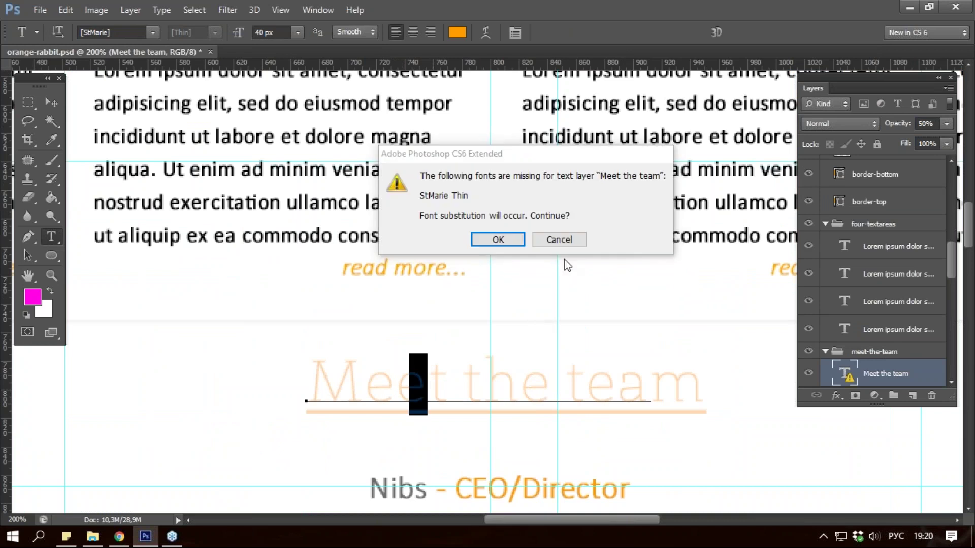
click(561, 240)
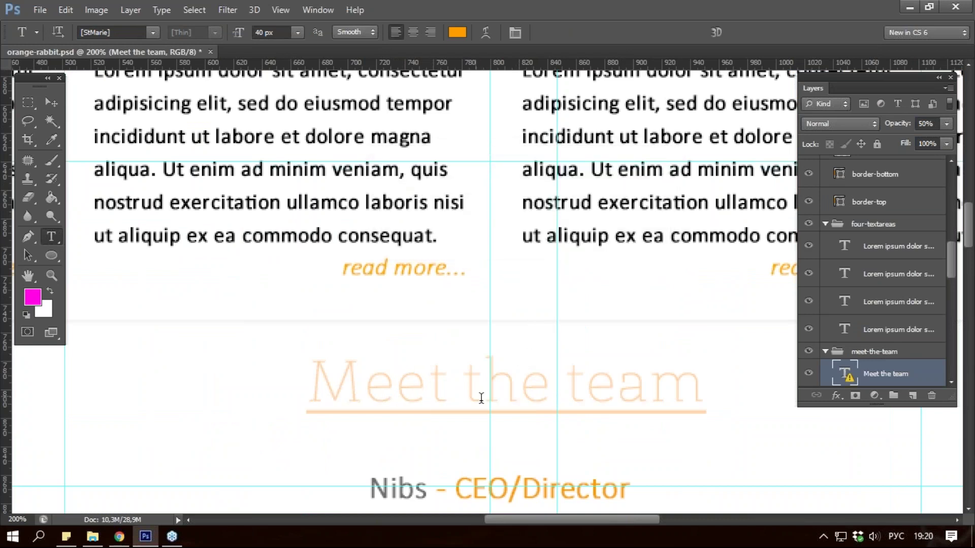
key(z)
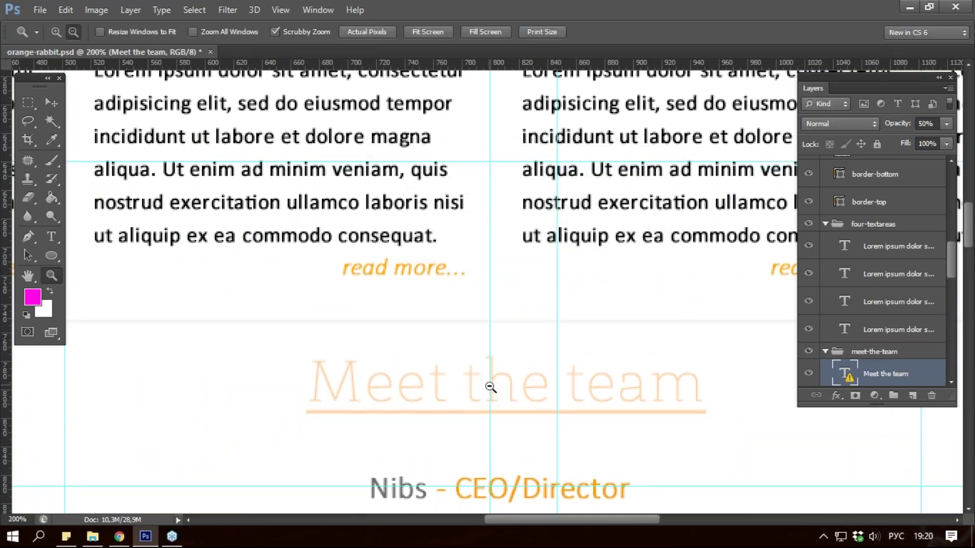
alt+click(490, 388)
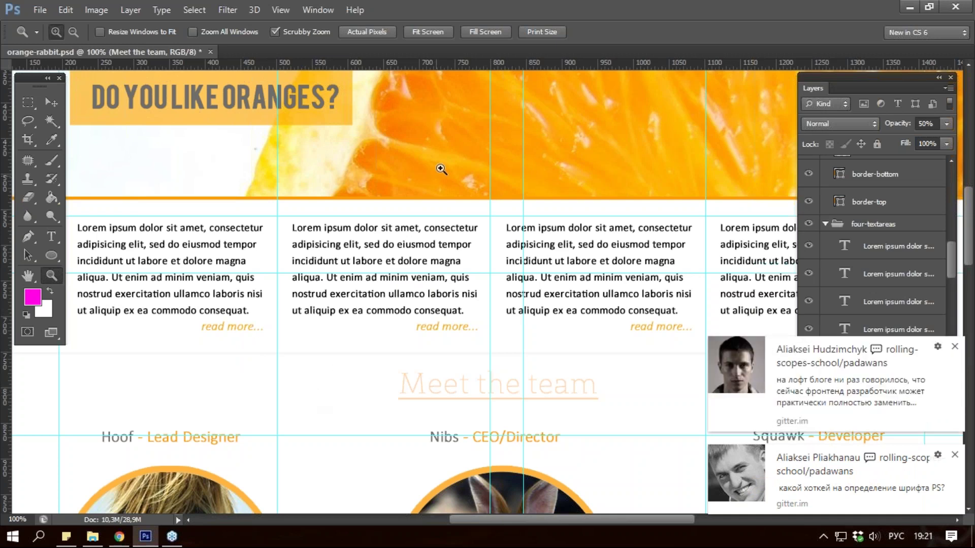
scroll(207, 144, up, 3)
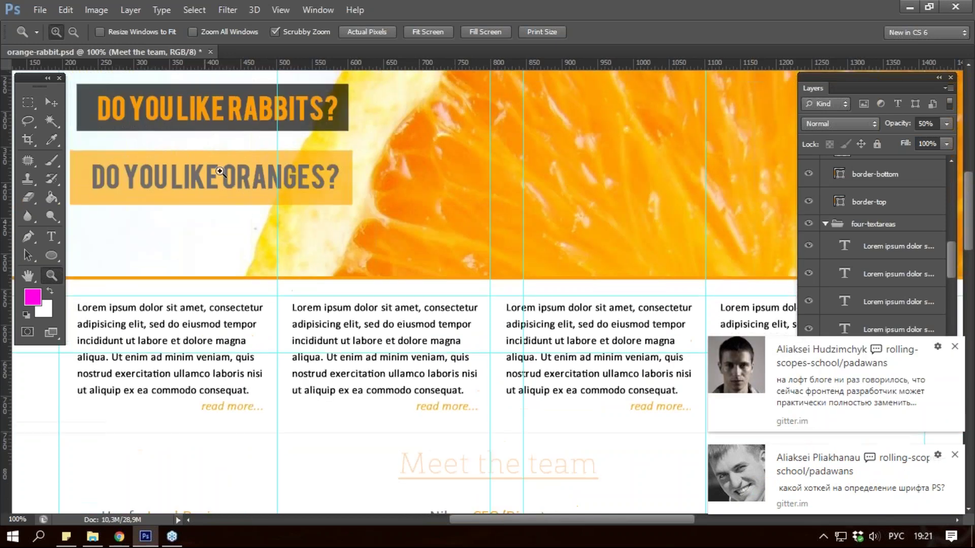
scroll(320, 273, up, 3)
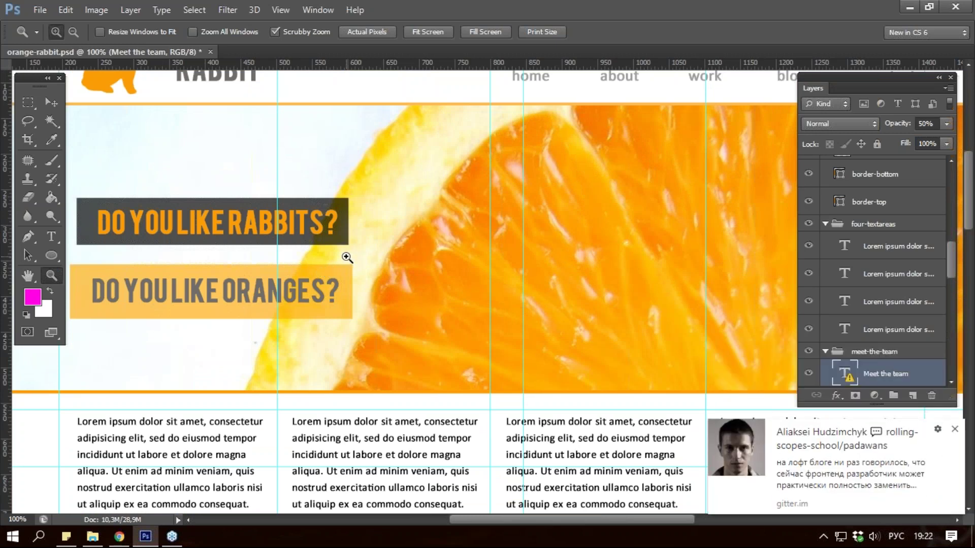
key(t)
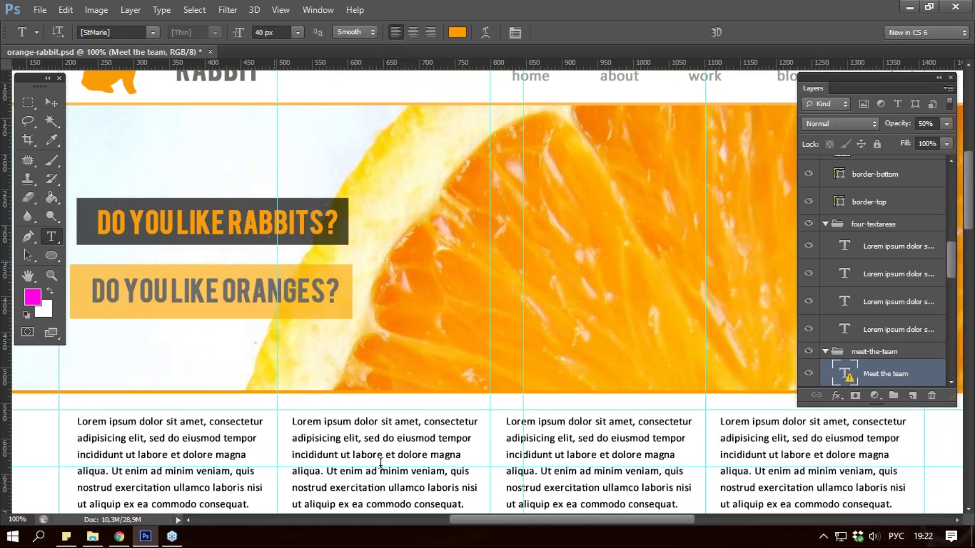
click(330, 421)
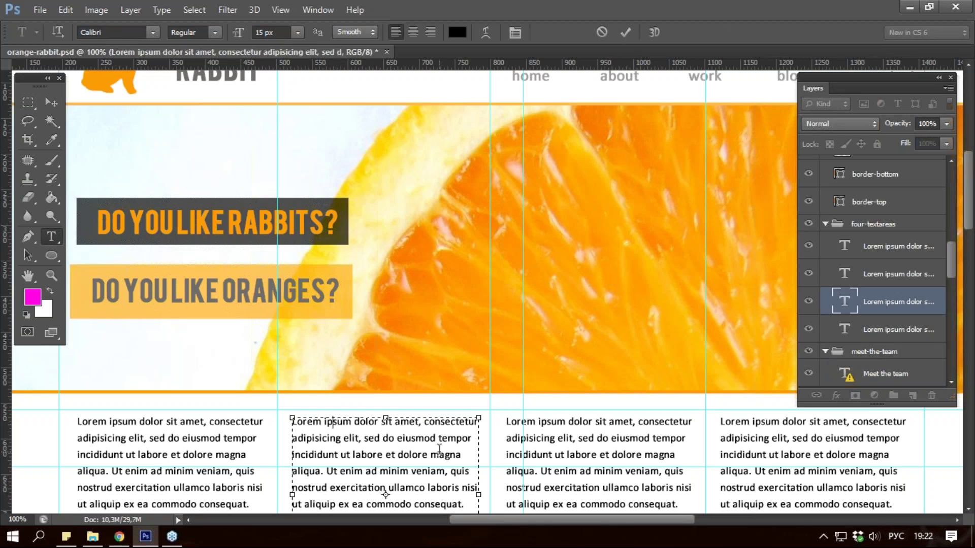
drag(323, 422, 359, 422)
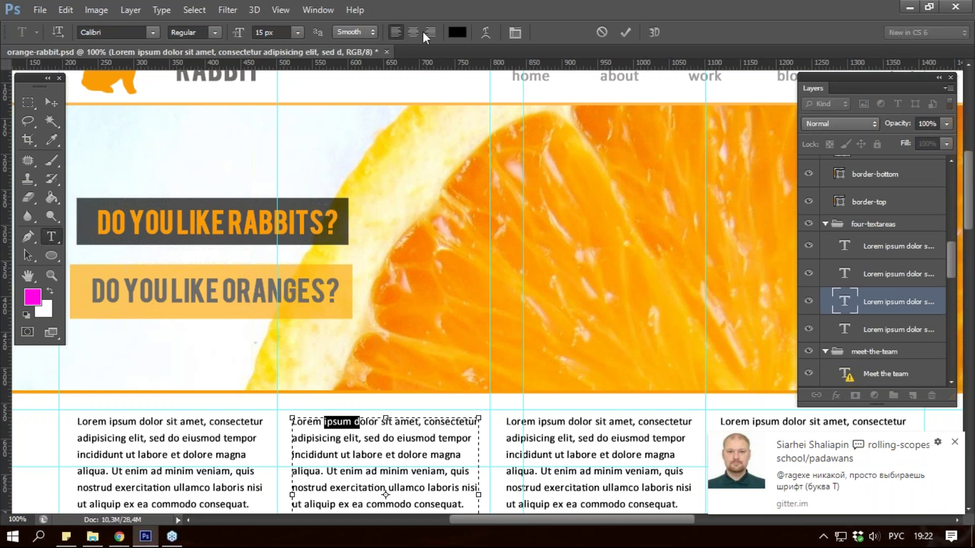
click(515, 33)
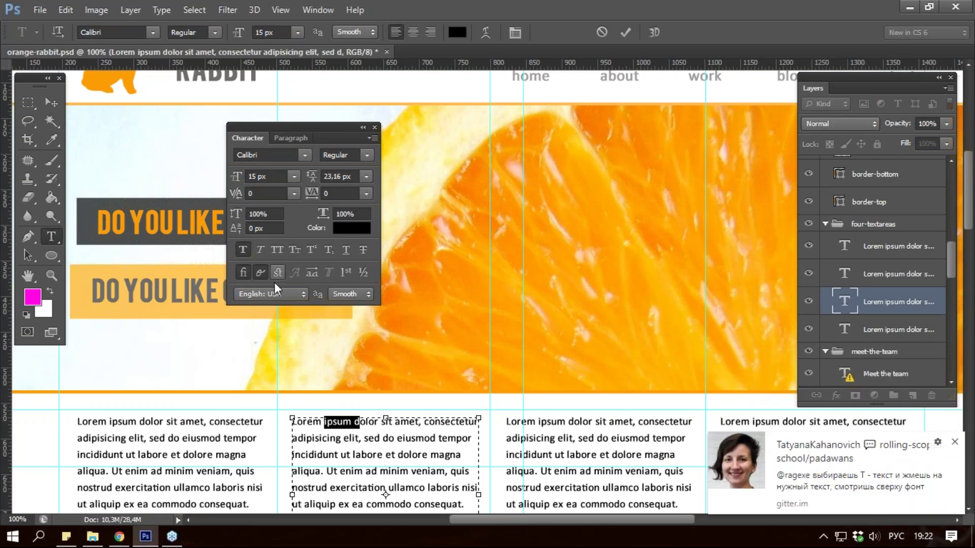
click(300, 138)
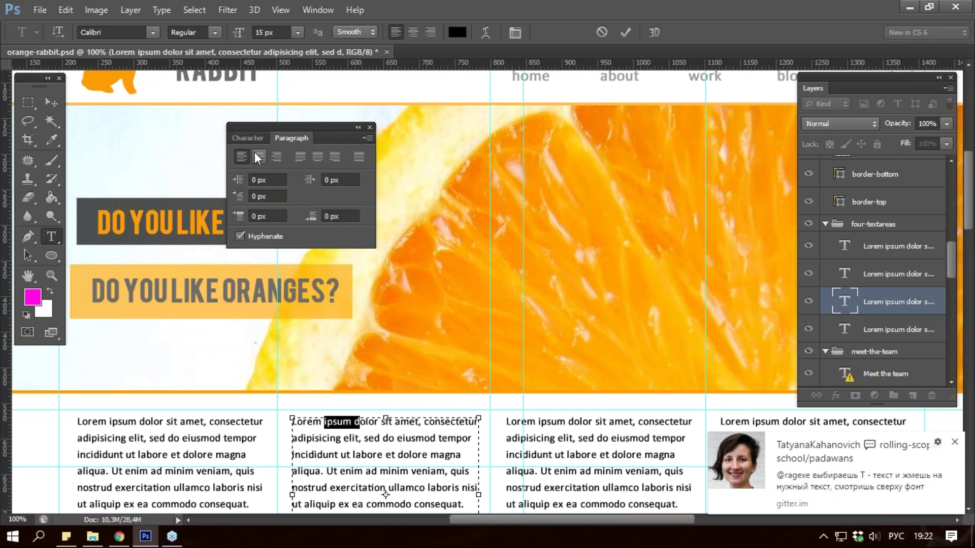
click(255, 137)
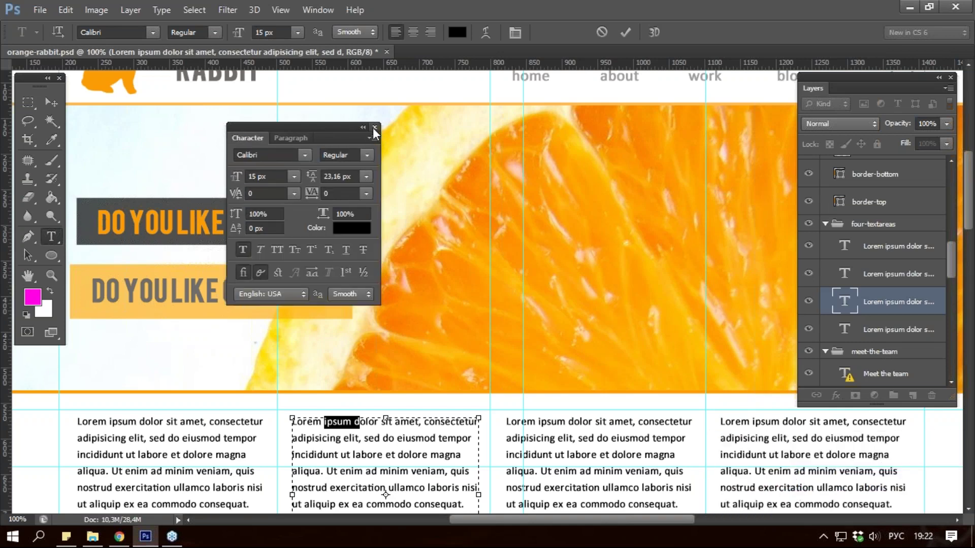
click(374, 127)
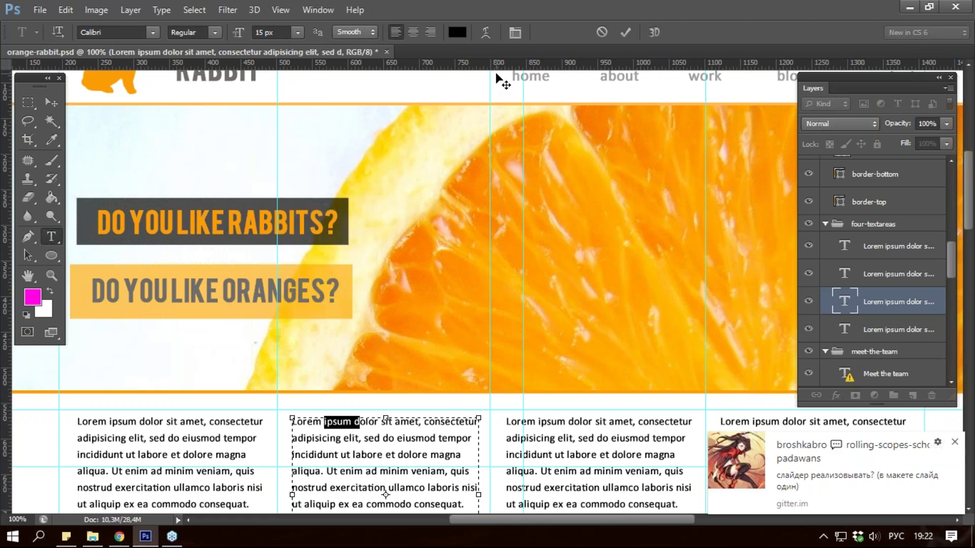
key(Escape)
key(z)
key(alt)
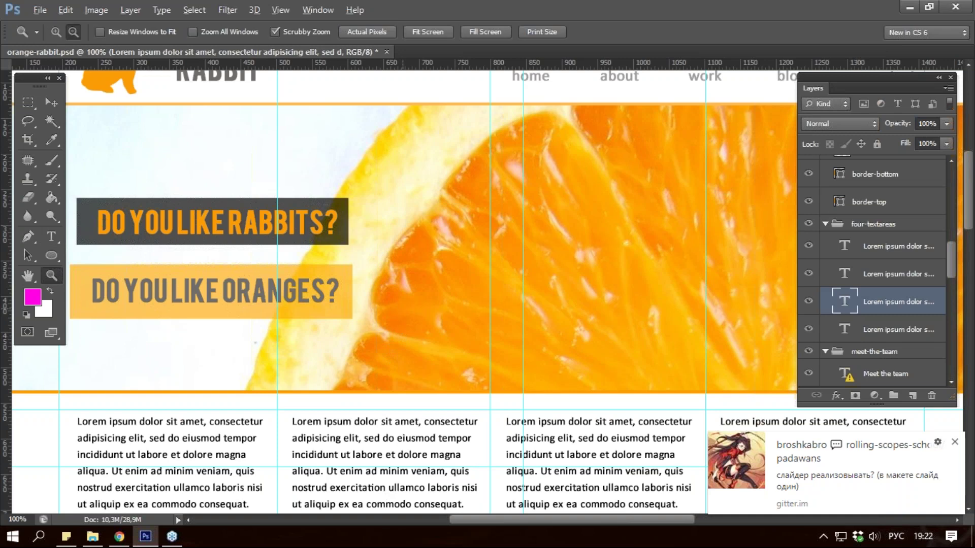
alt+click(402, 306)
Step: Zoom out to 50% and pan slightly to see the whole page
alt+click(403, 306)
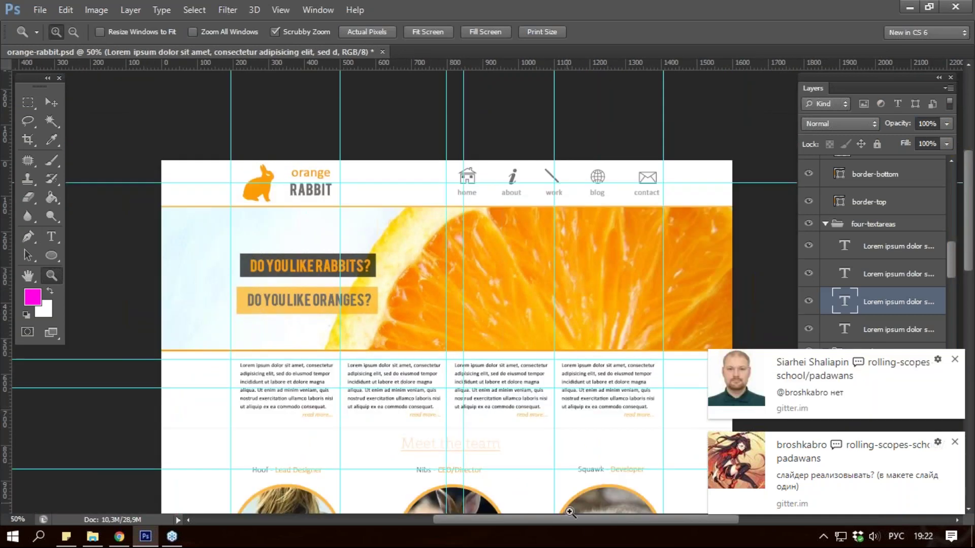
drag(589, 523, 604, 523)
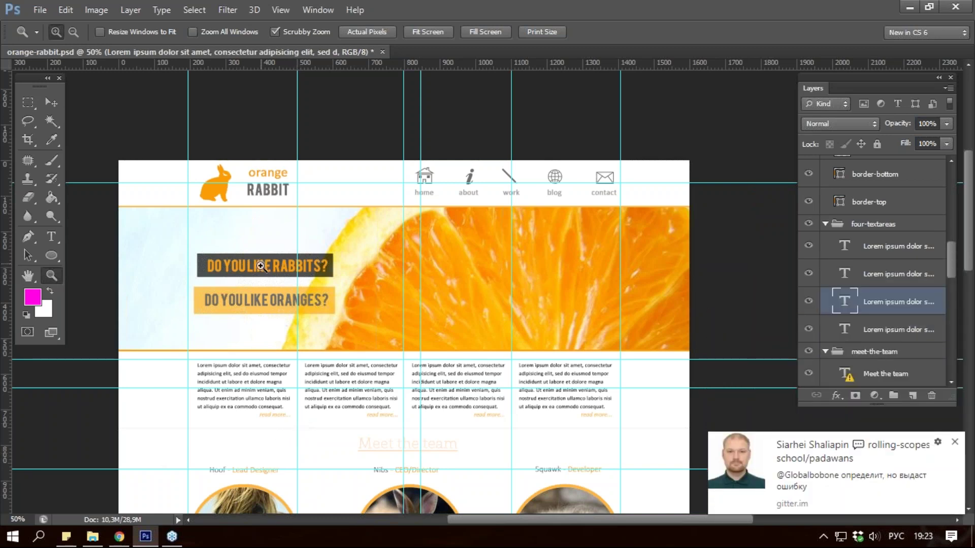
Step: Read the rabbits headline's Bebas font, 37 px size and fb9c06 colour
key(t)
drag(258, 265, 275, 265)
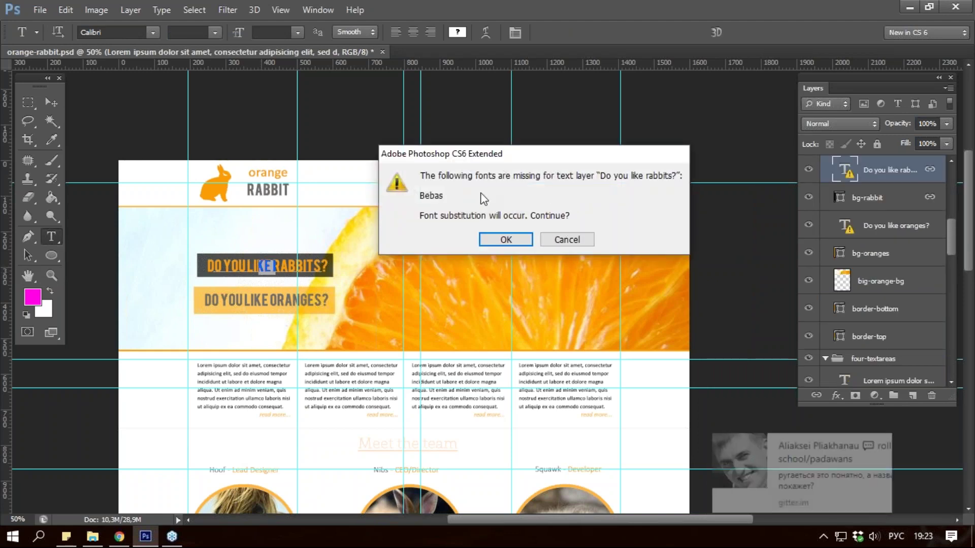
click(503, 240)
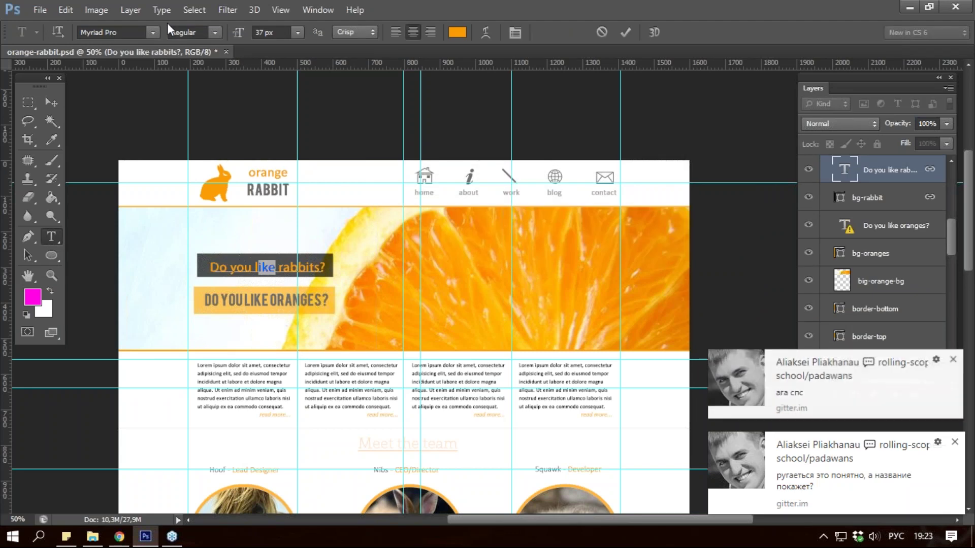
click(128, 32)
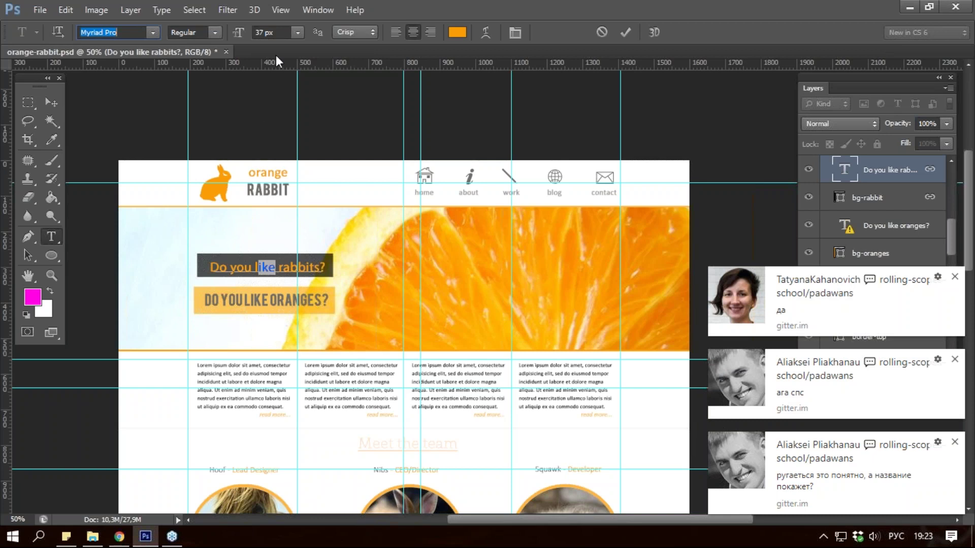
click(280, 33)
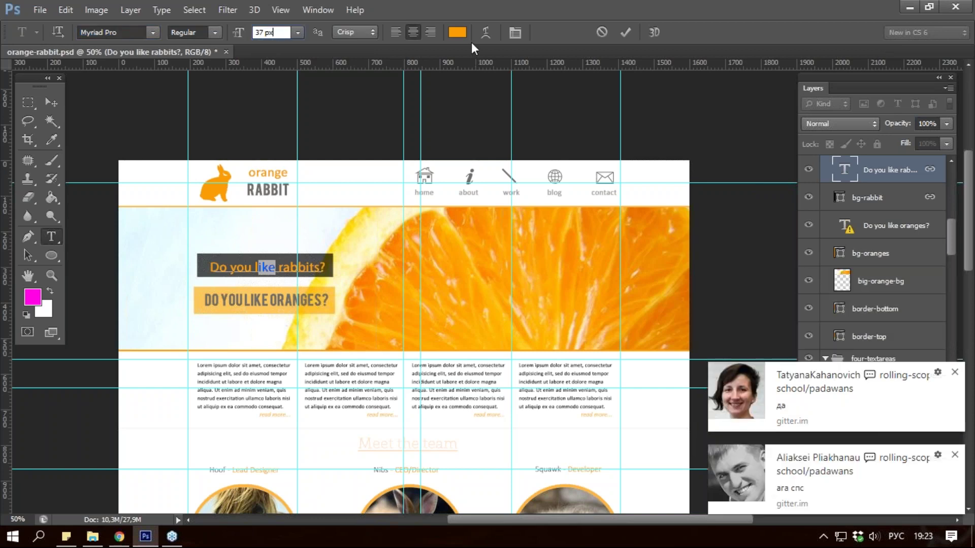
click(457, 32)
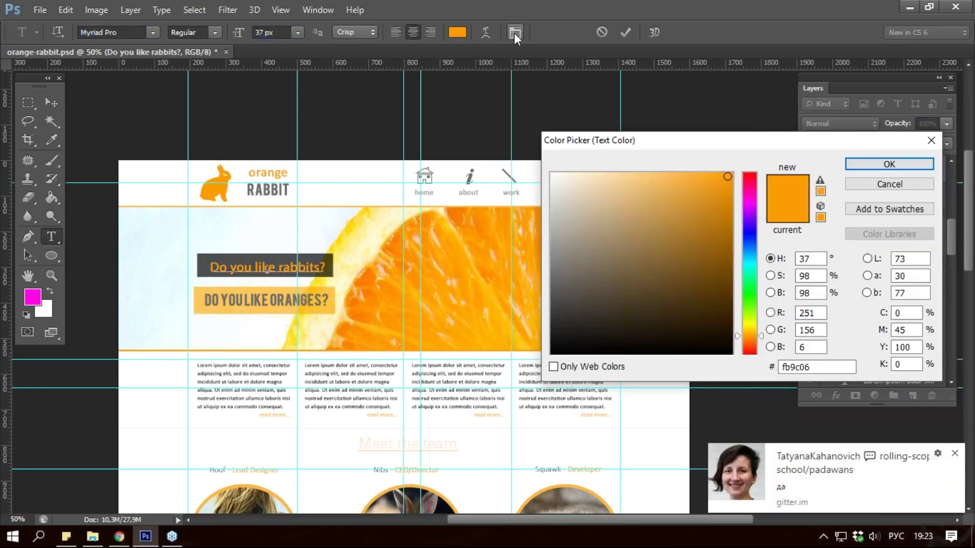
key(Return)
Step: Check the headline's line spacing in the Character panel, then cancel editing to keep Bebas
click(516, 33)
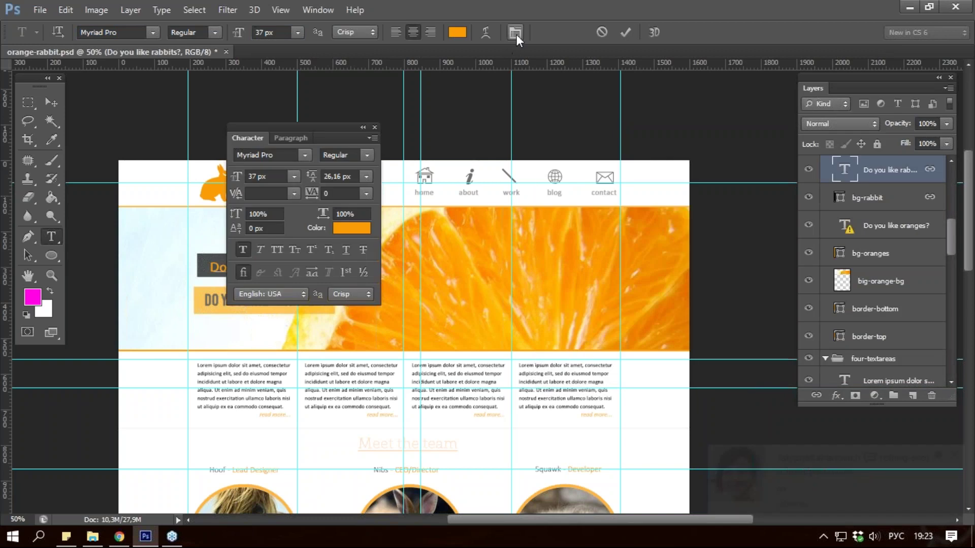
click(327, 176)
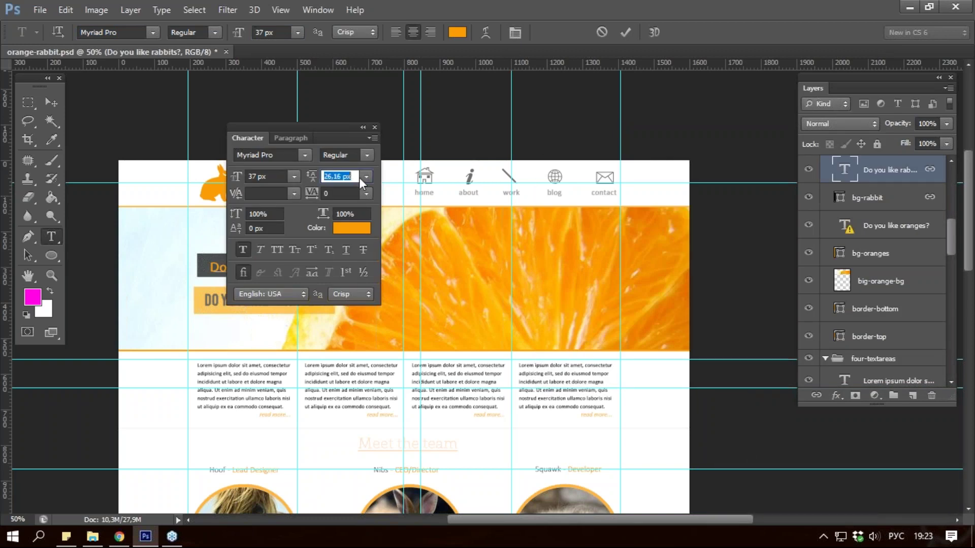
click(375, 127)
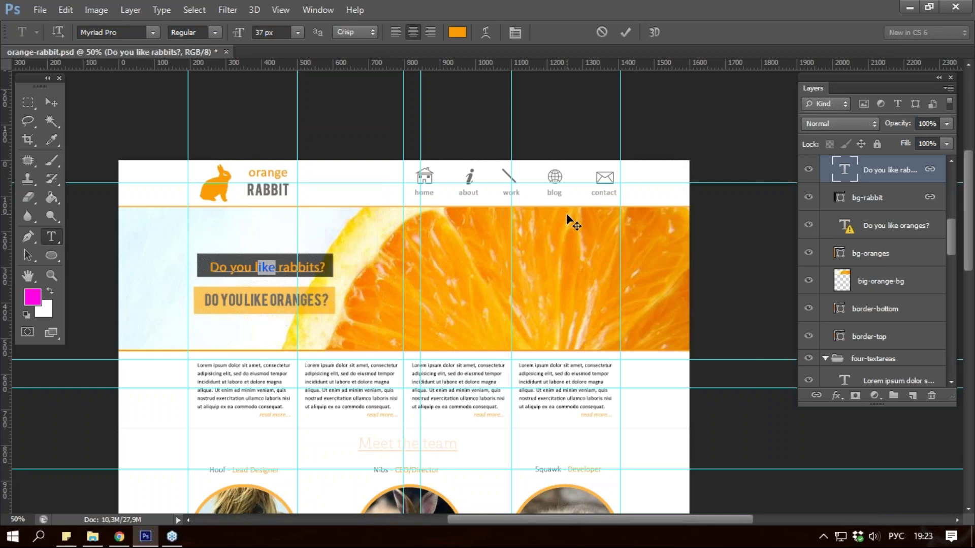
key(Escape)
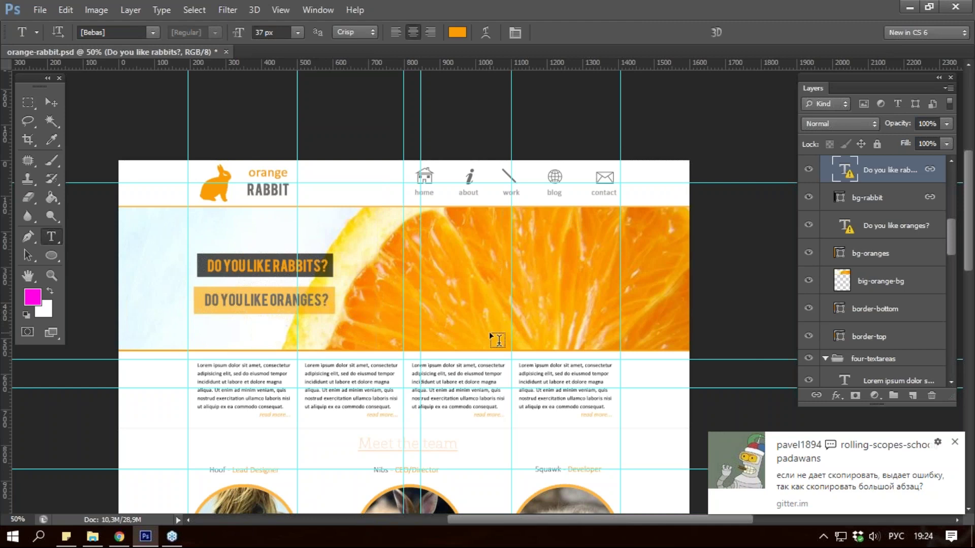
scroll(497, 339, down, 3)
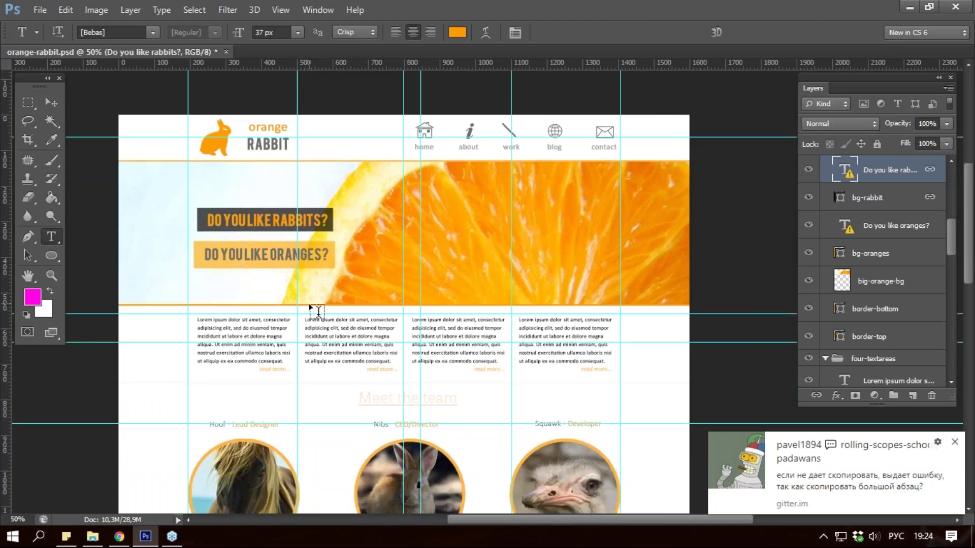
Step: Inspect the second column's body text at 200%, selecting words in its first line
click(317, 324)
key(Escape)
key(z)
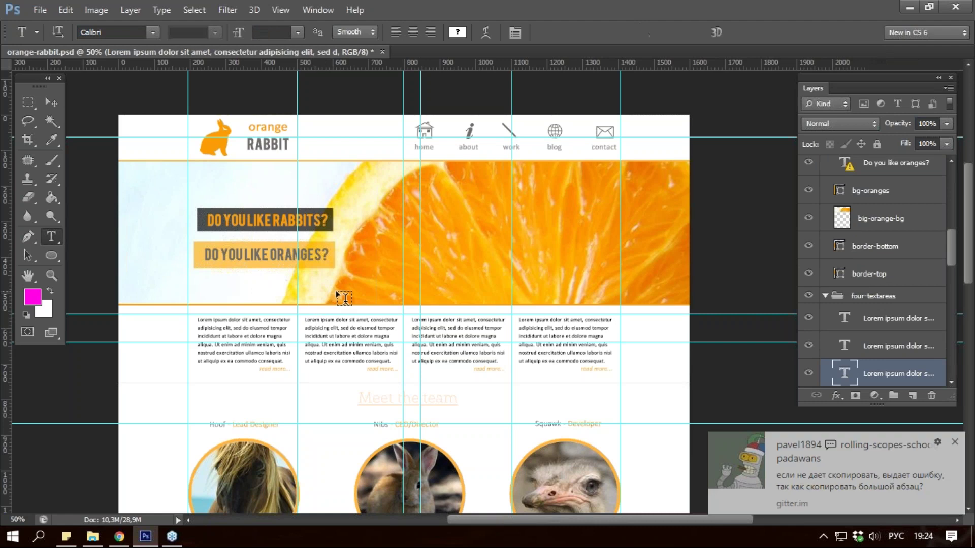
click(330, 333)
click(330, 334)
key(t)
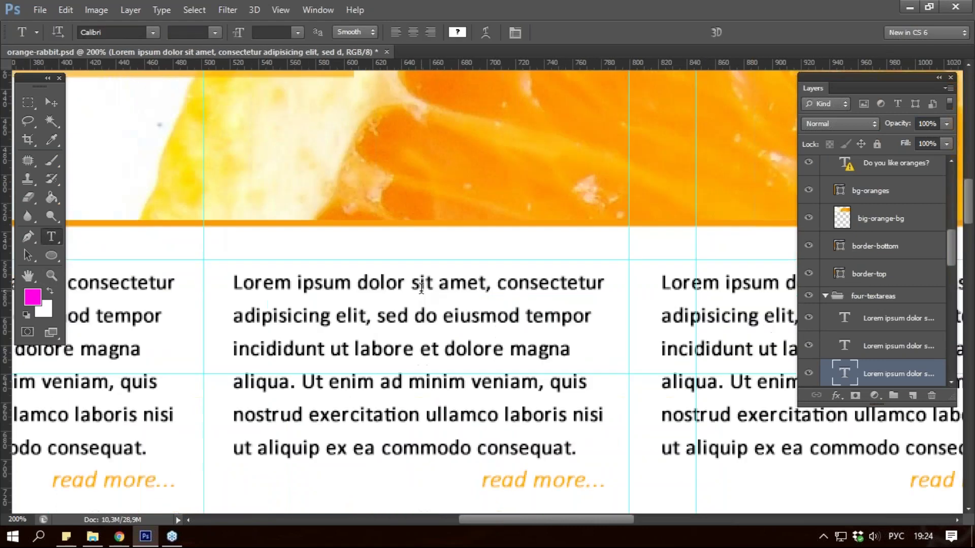
drag(439, 283, 537, 283)
key(Escape)
Step: Look at the two headline banners up close, then zoom back out to 50%
key(z)
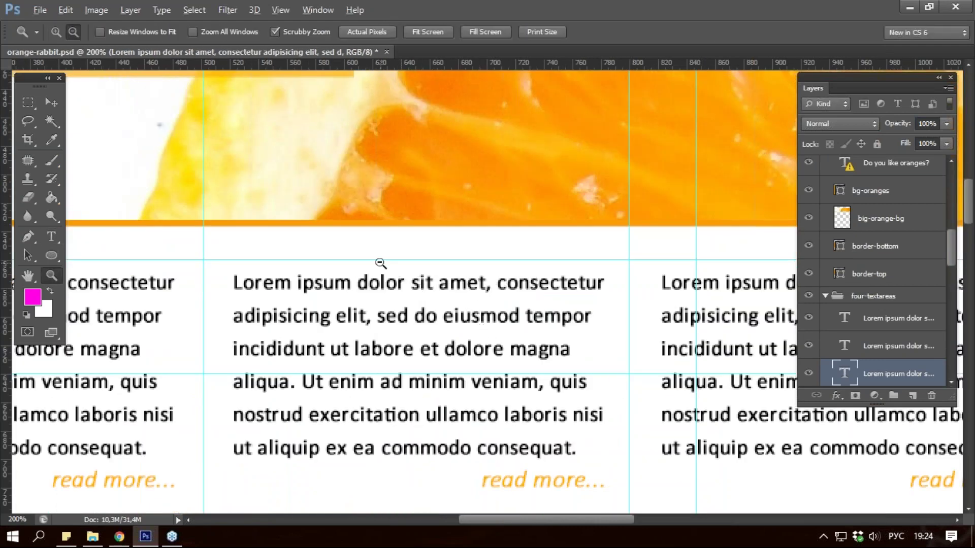
alt+click(381, 263)
alt+click(381, 263)
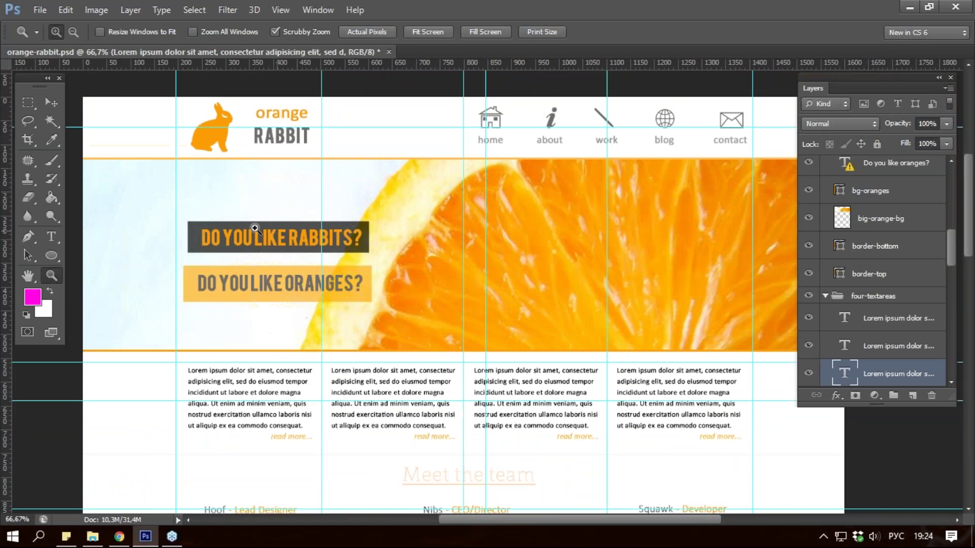
click(254, 229)
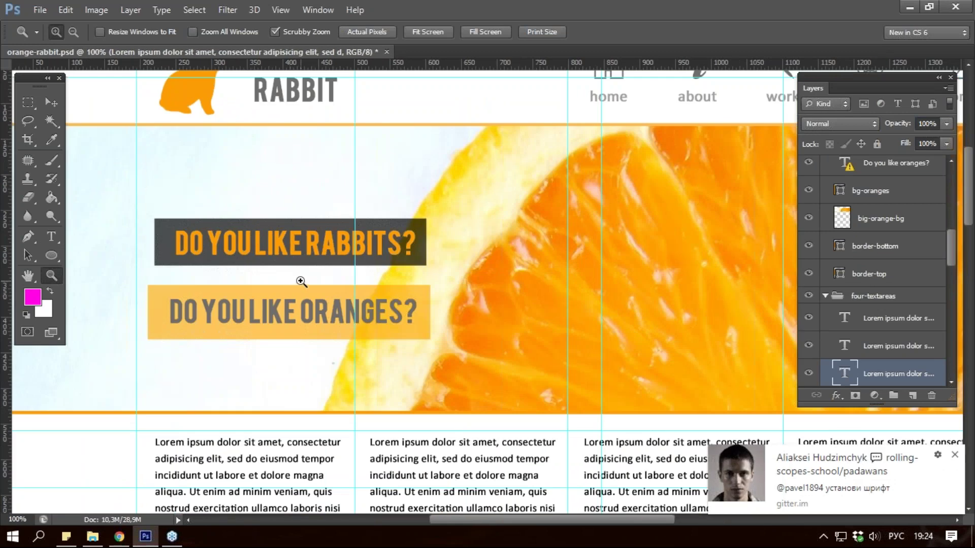
key(alt)
click(490, 270)
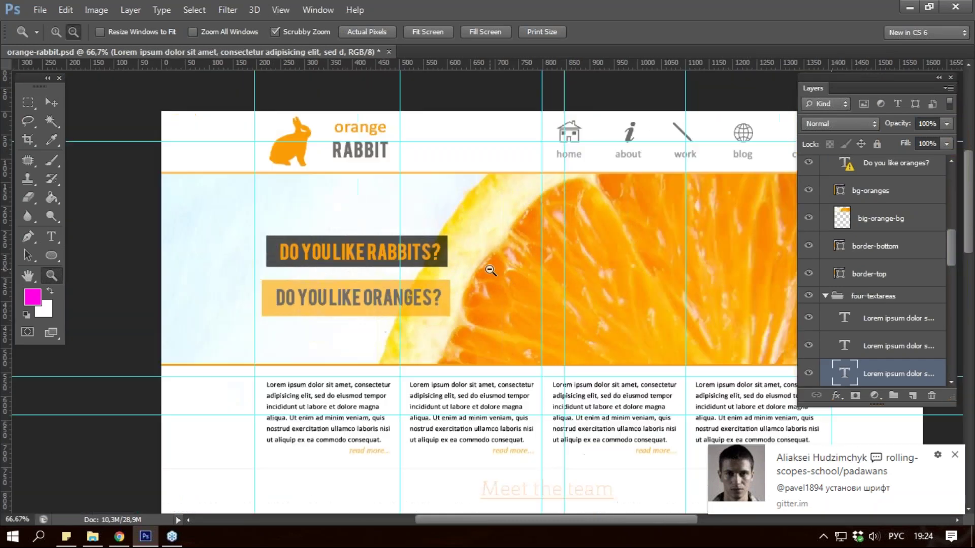
click(561, 274)
Step: Scroll through the page down to the message form and copyright footer, and back up
scroll(562, 274, down, 3)
scroll(599, 289, down, 2)
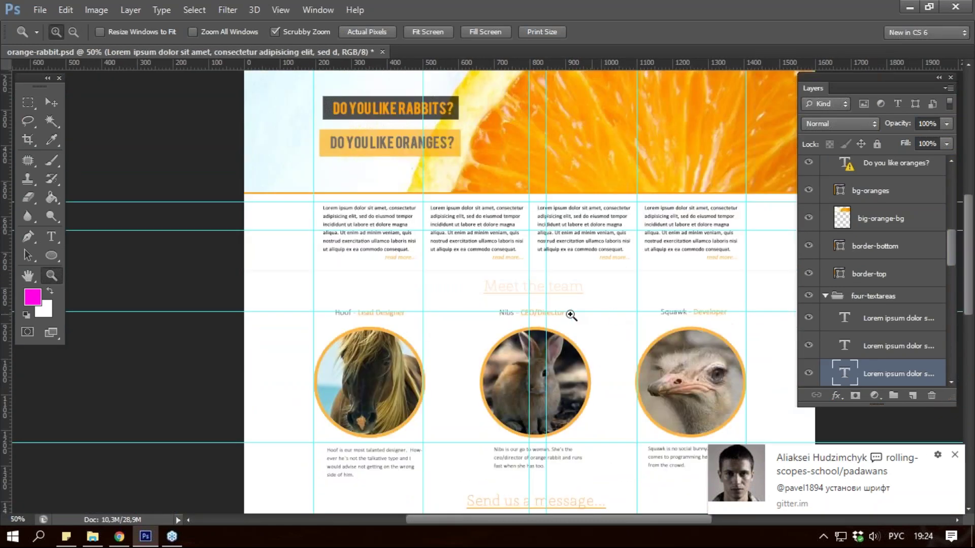
scroll(570, 315, down, 3)
scroll(538, 406, down, 2)
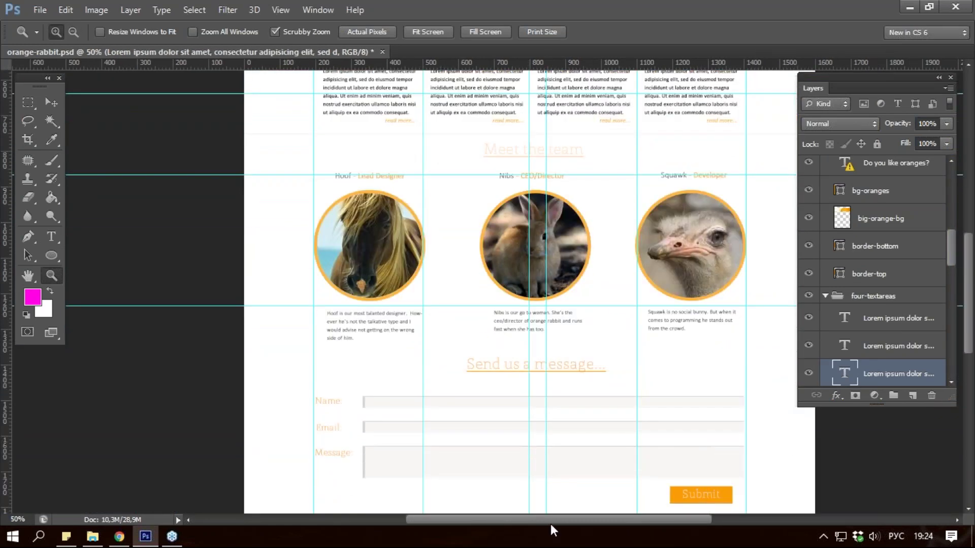
drag(556, 522, 589, 522)
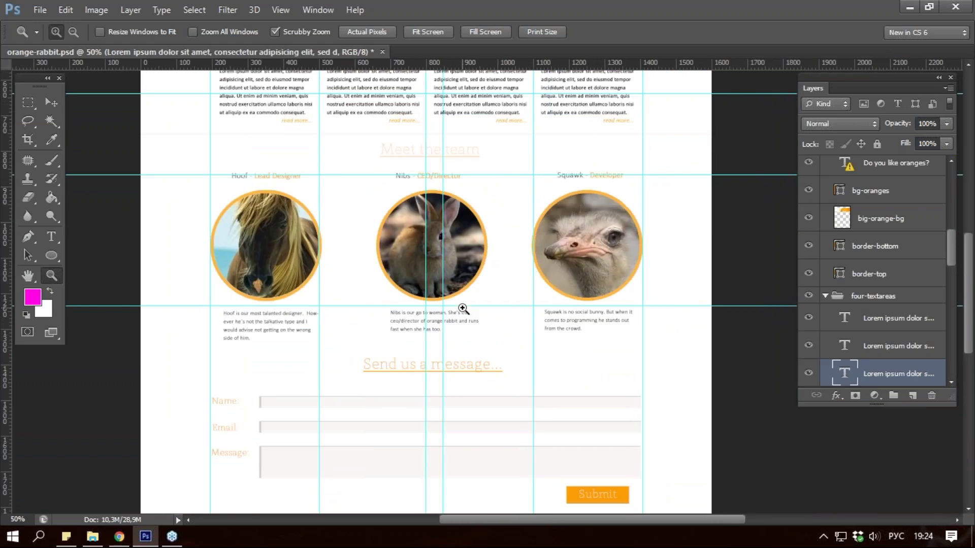
scroll(427, 305, down, 1)
scroll(425, 302, down, 3)
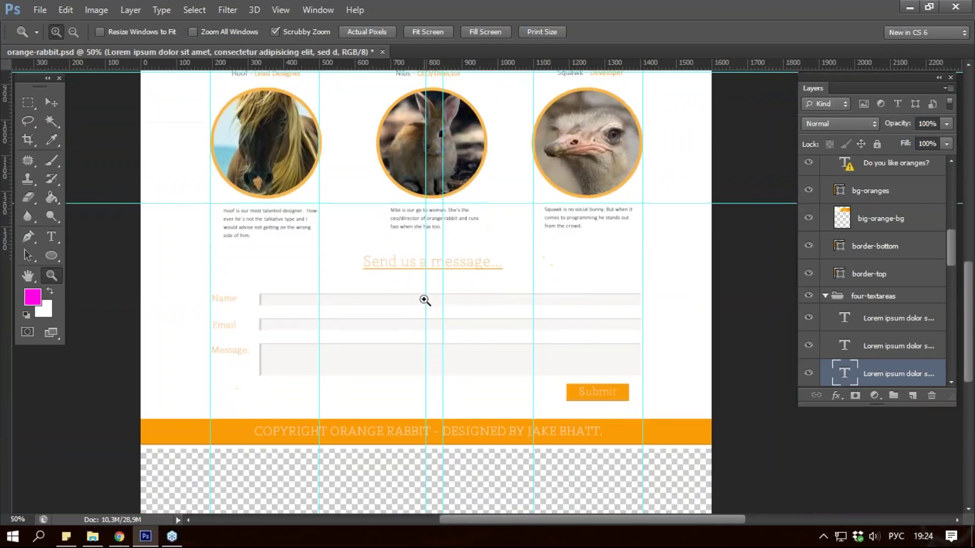
scroll(407, 319, up, 1)
scroll(409, 314, up, 2)
scroll(410, 313, up, 4)
scroll(409, 313, up, 5)
scroll(409, 313, up, 4)
scroll(408, 311, up, 3)
scroll(407, 307, down, 5)
scroll(411, 253, down, 3)
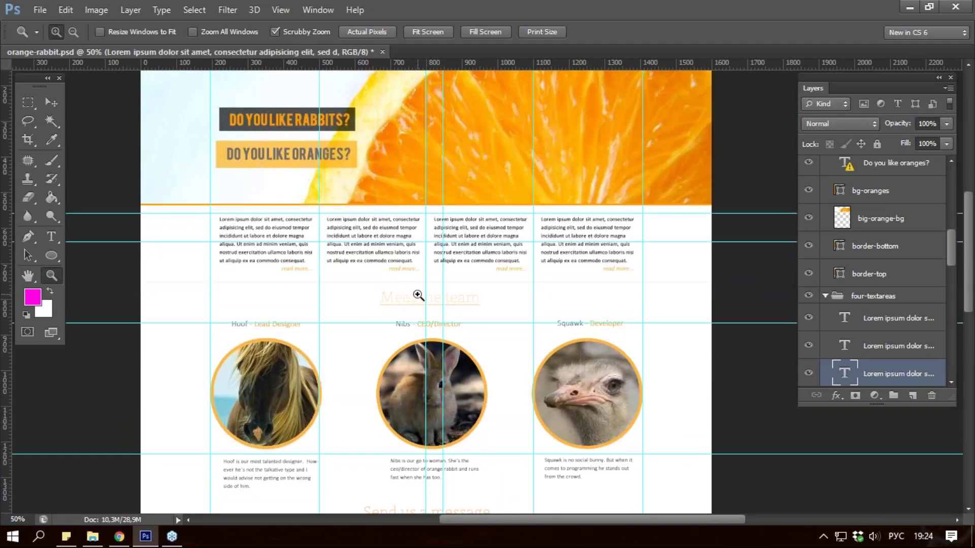